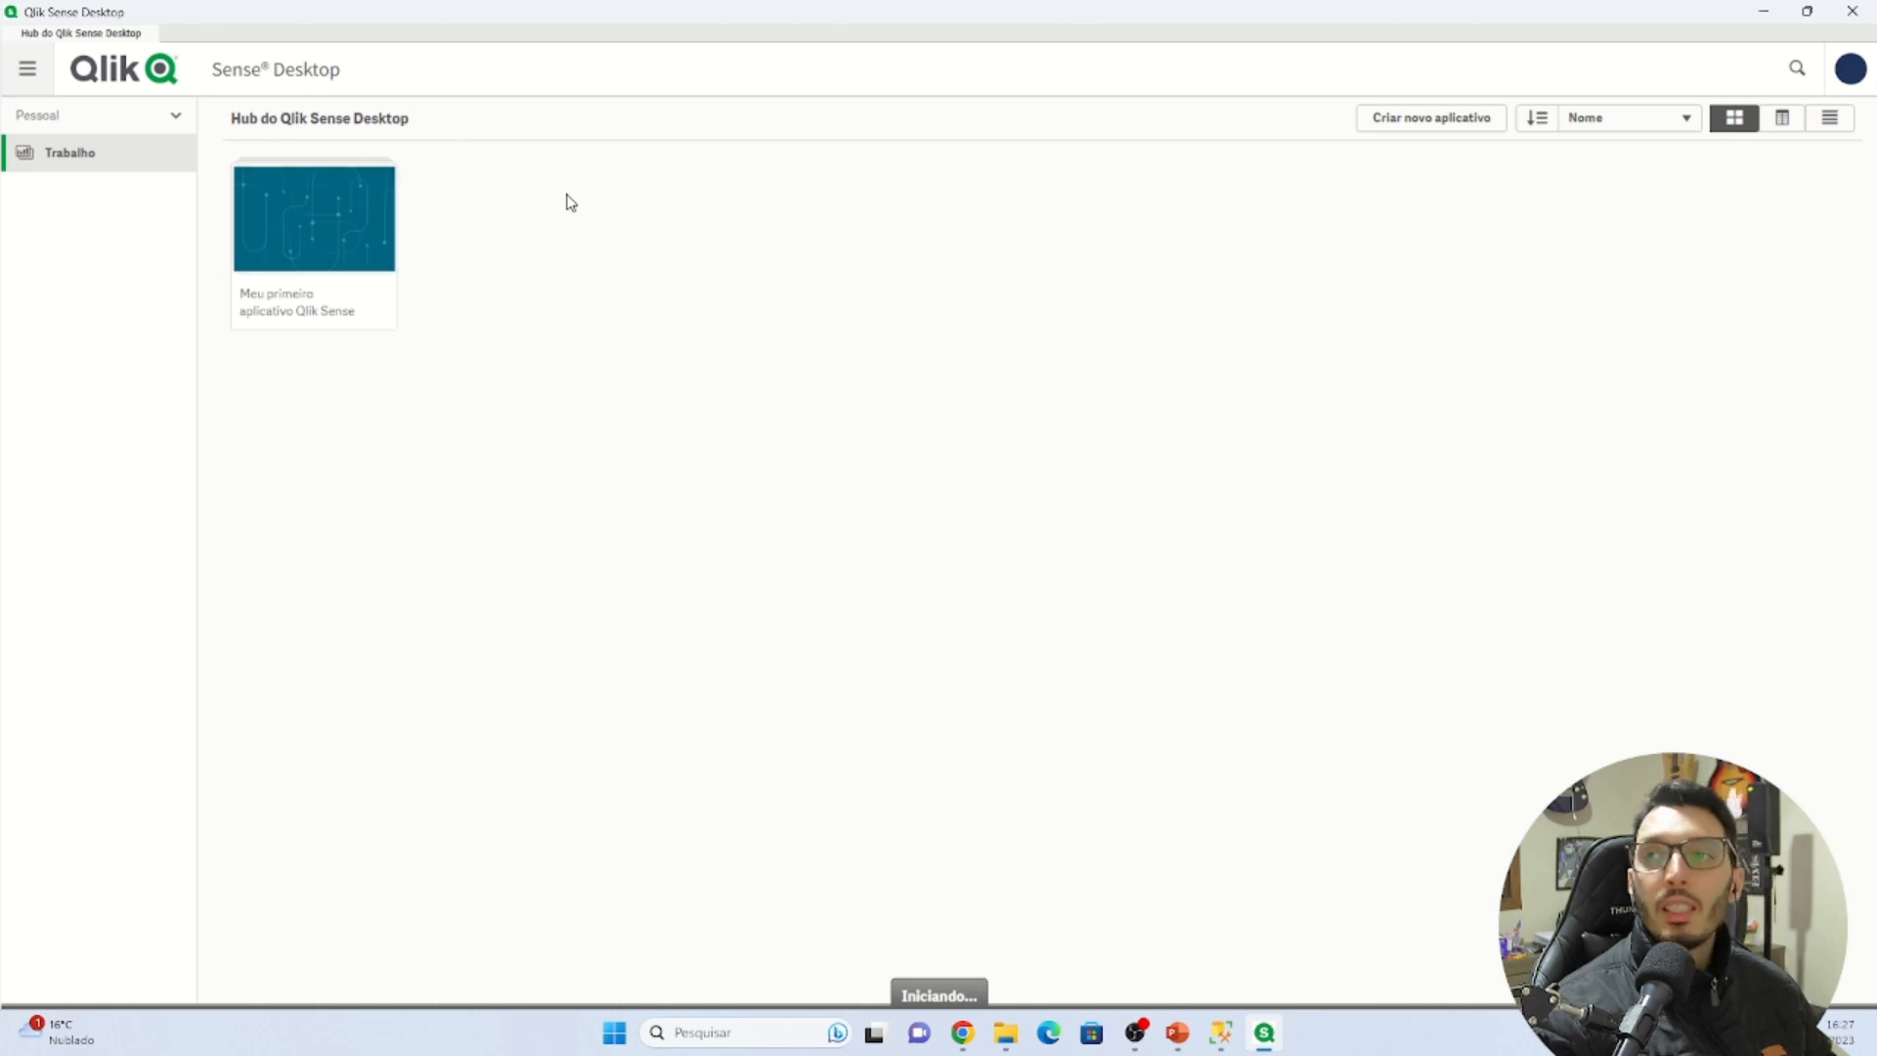
double_click(644, 17)
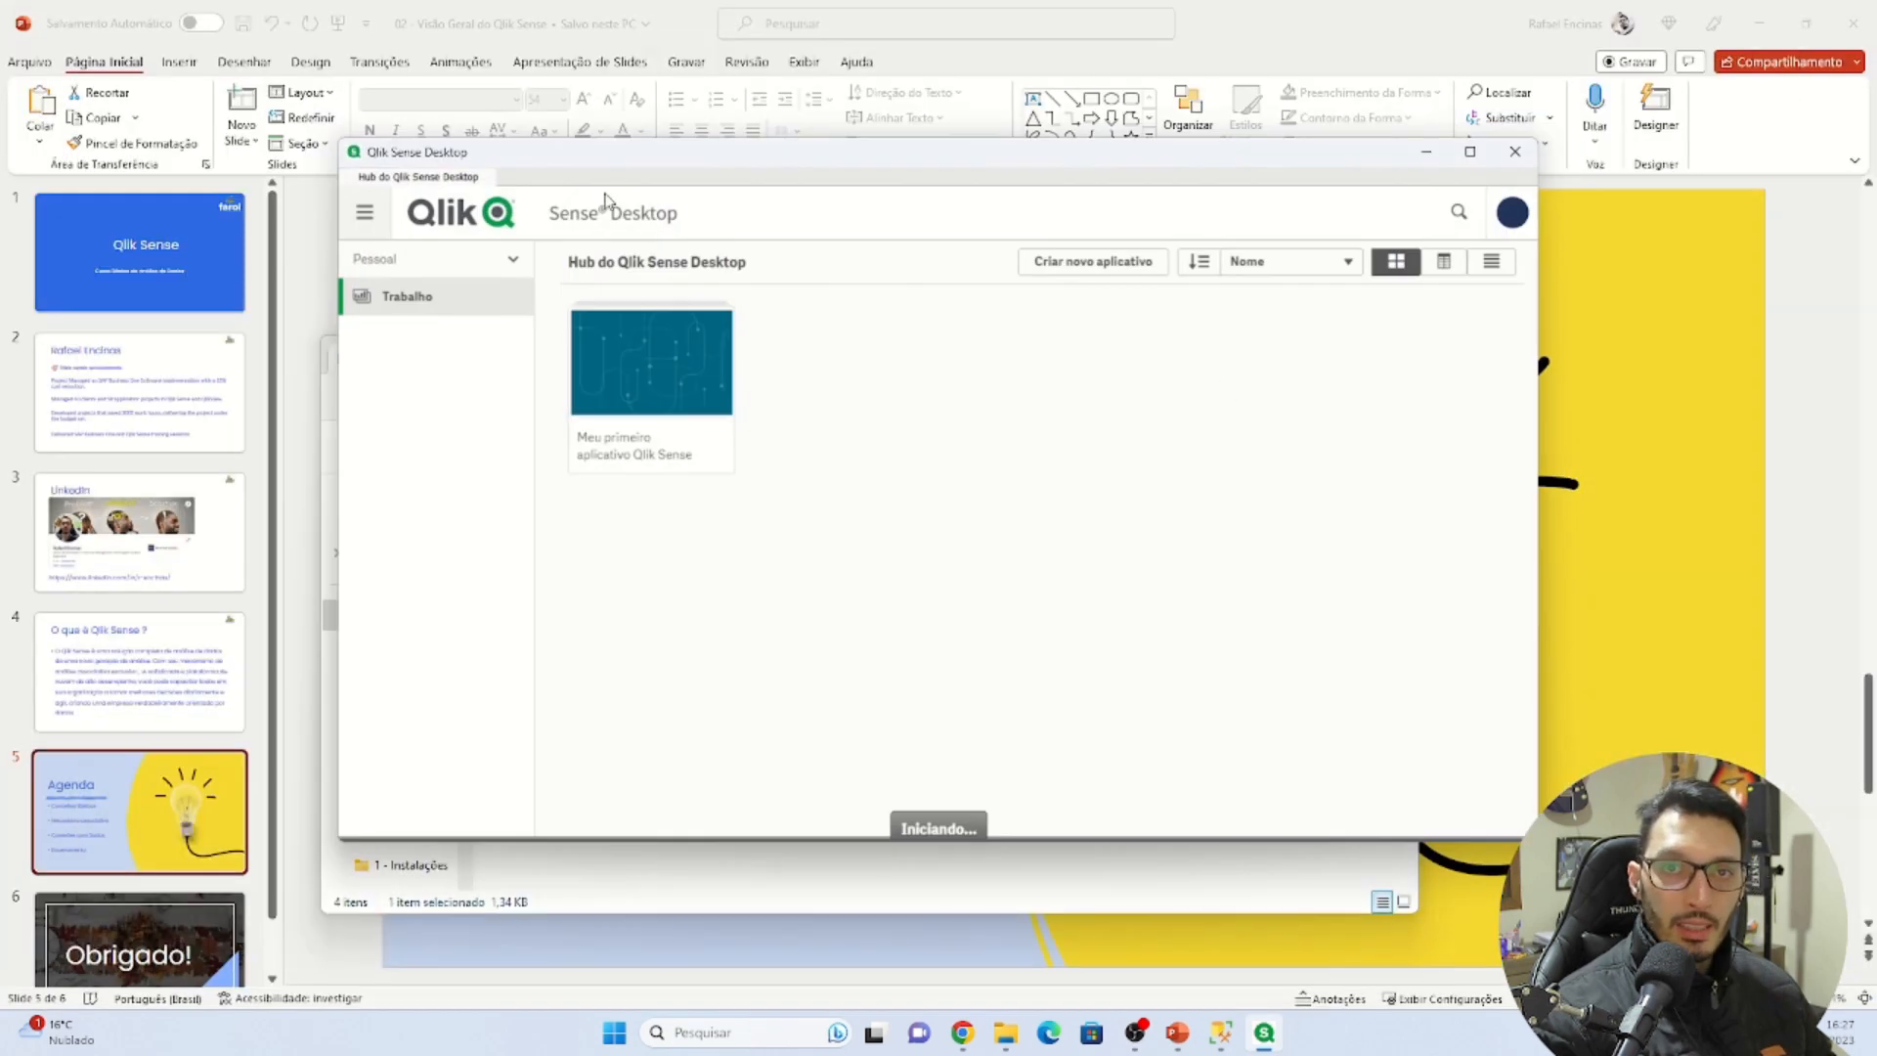
double_click(627, 157)
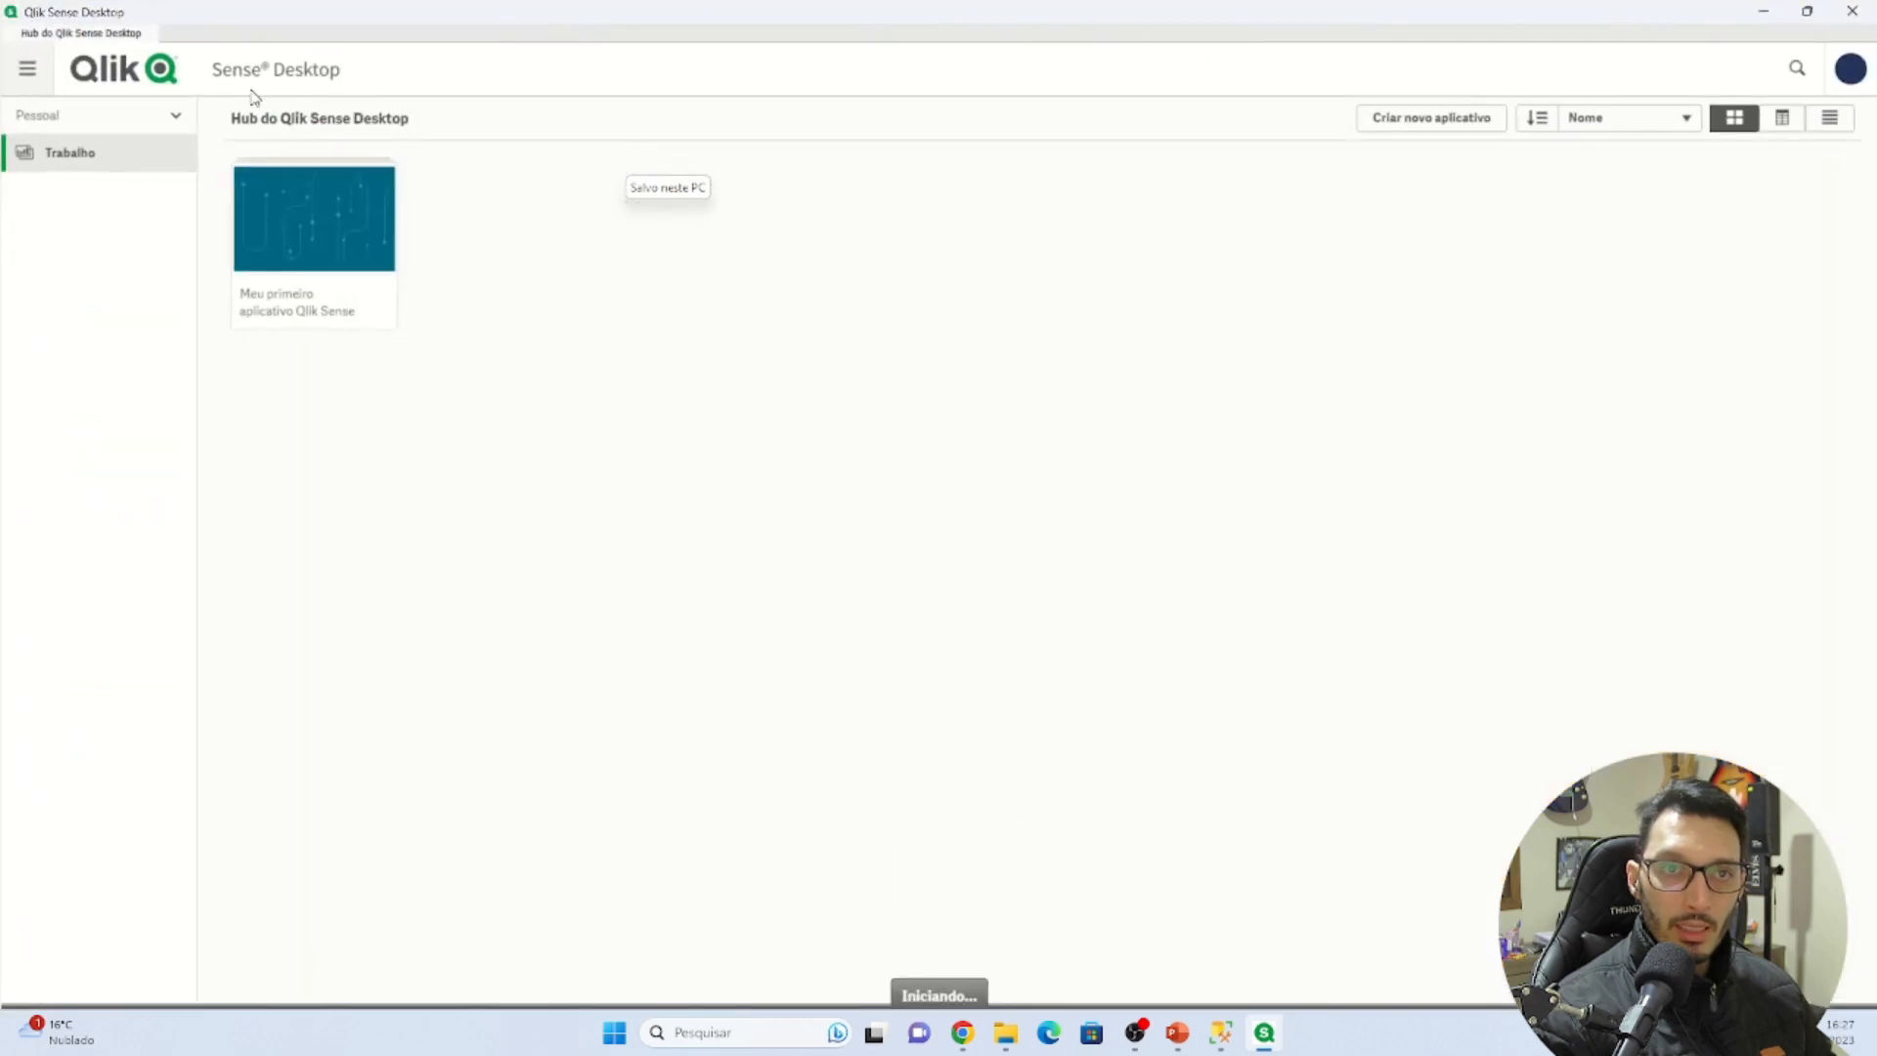
Switch to Chrome and open the Qlik Sense hub at localhost:4848/hub in a new tab
click(964, 1037)
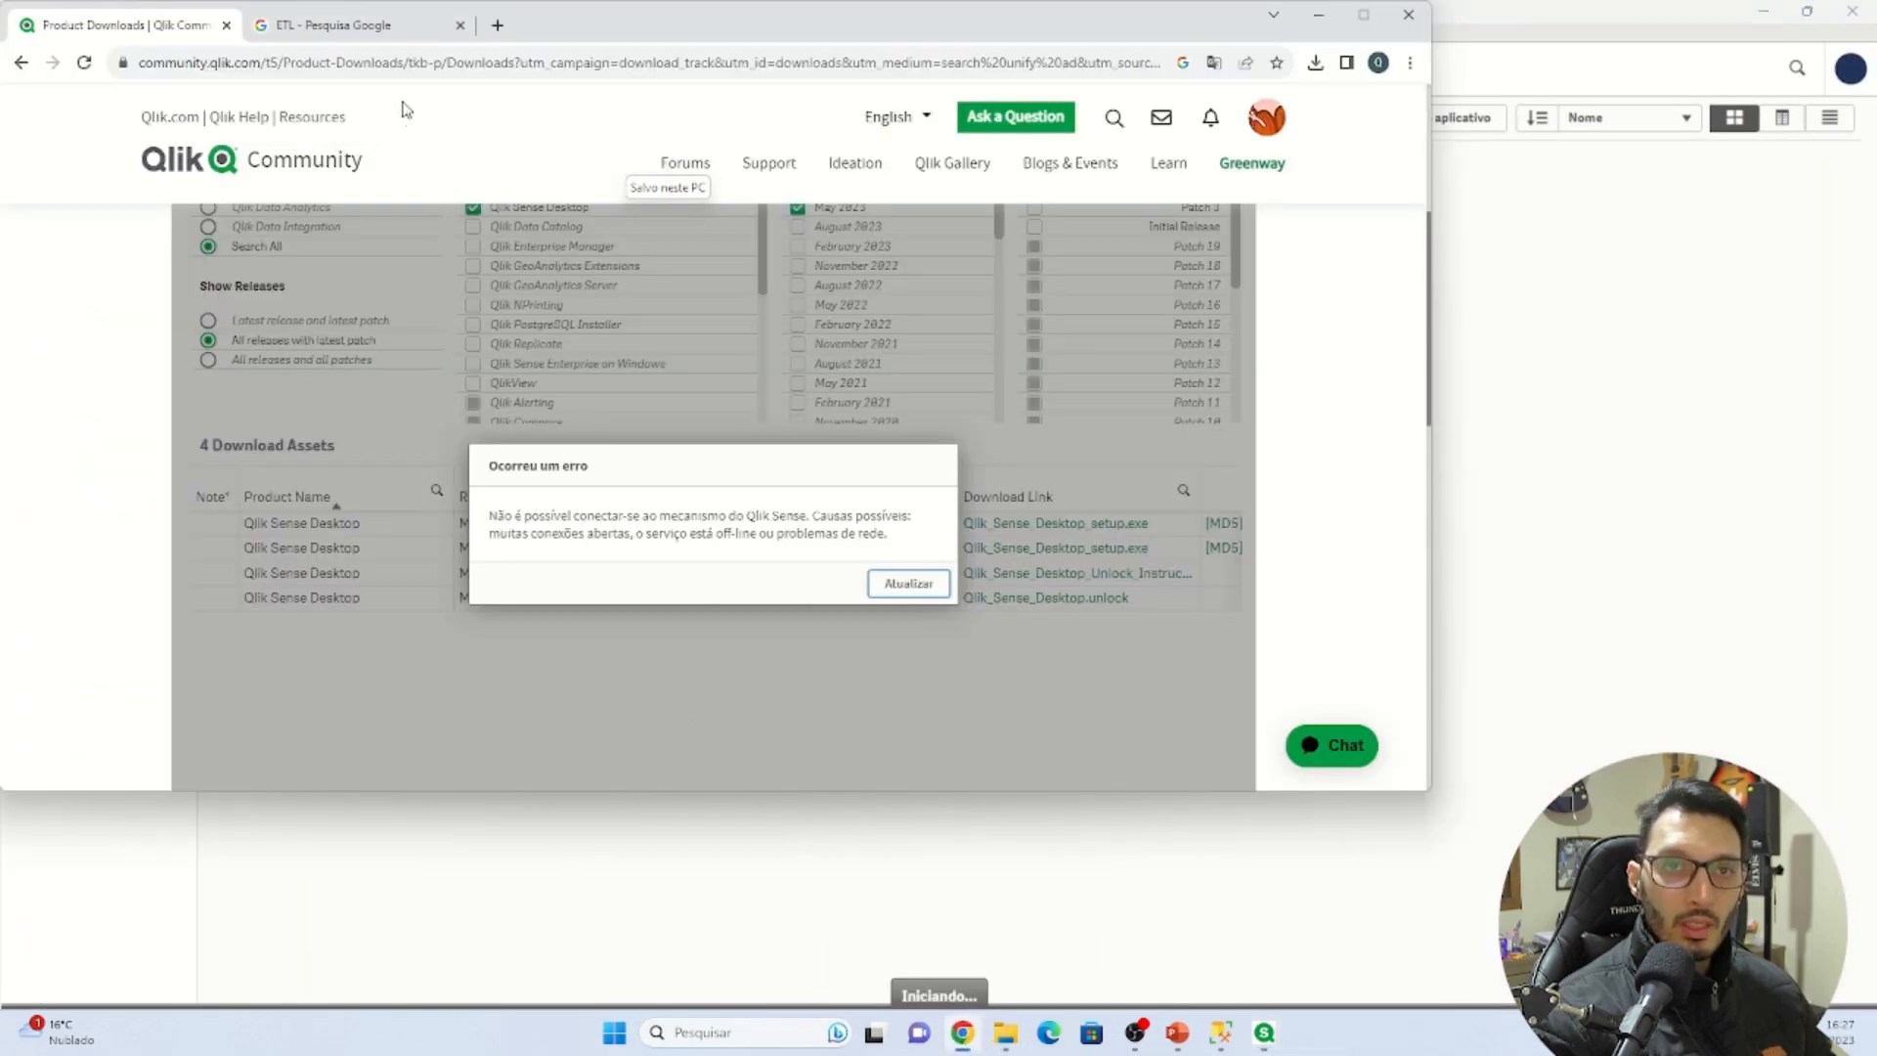
click(386, 29)
click(497, 25)
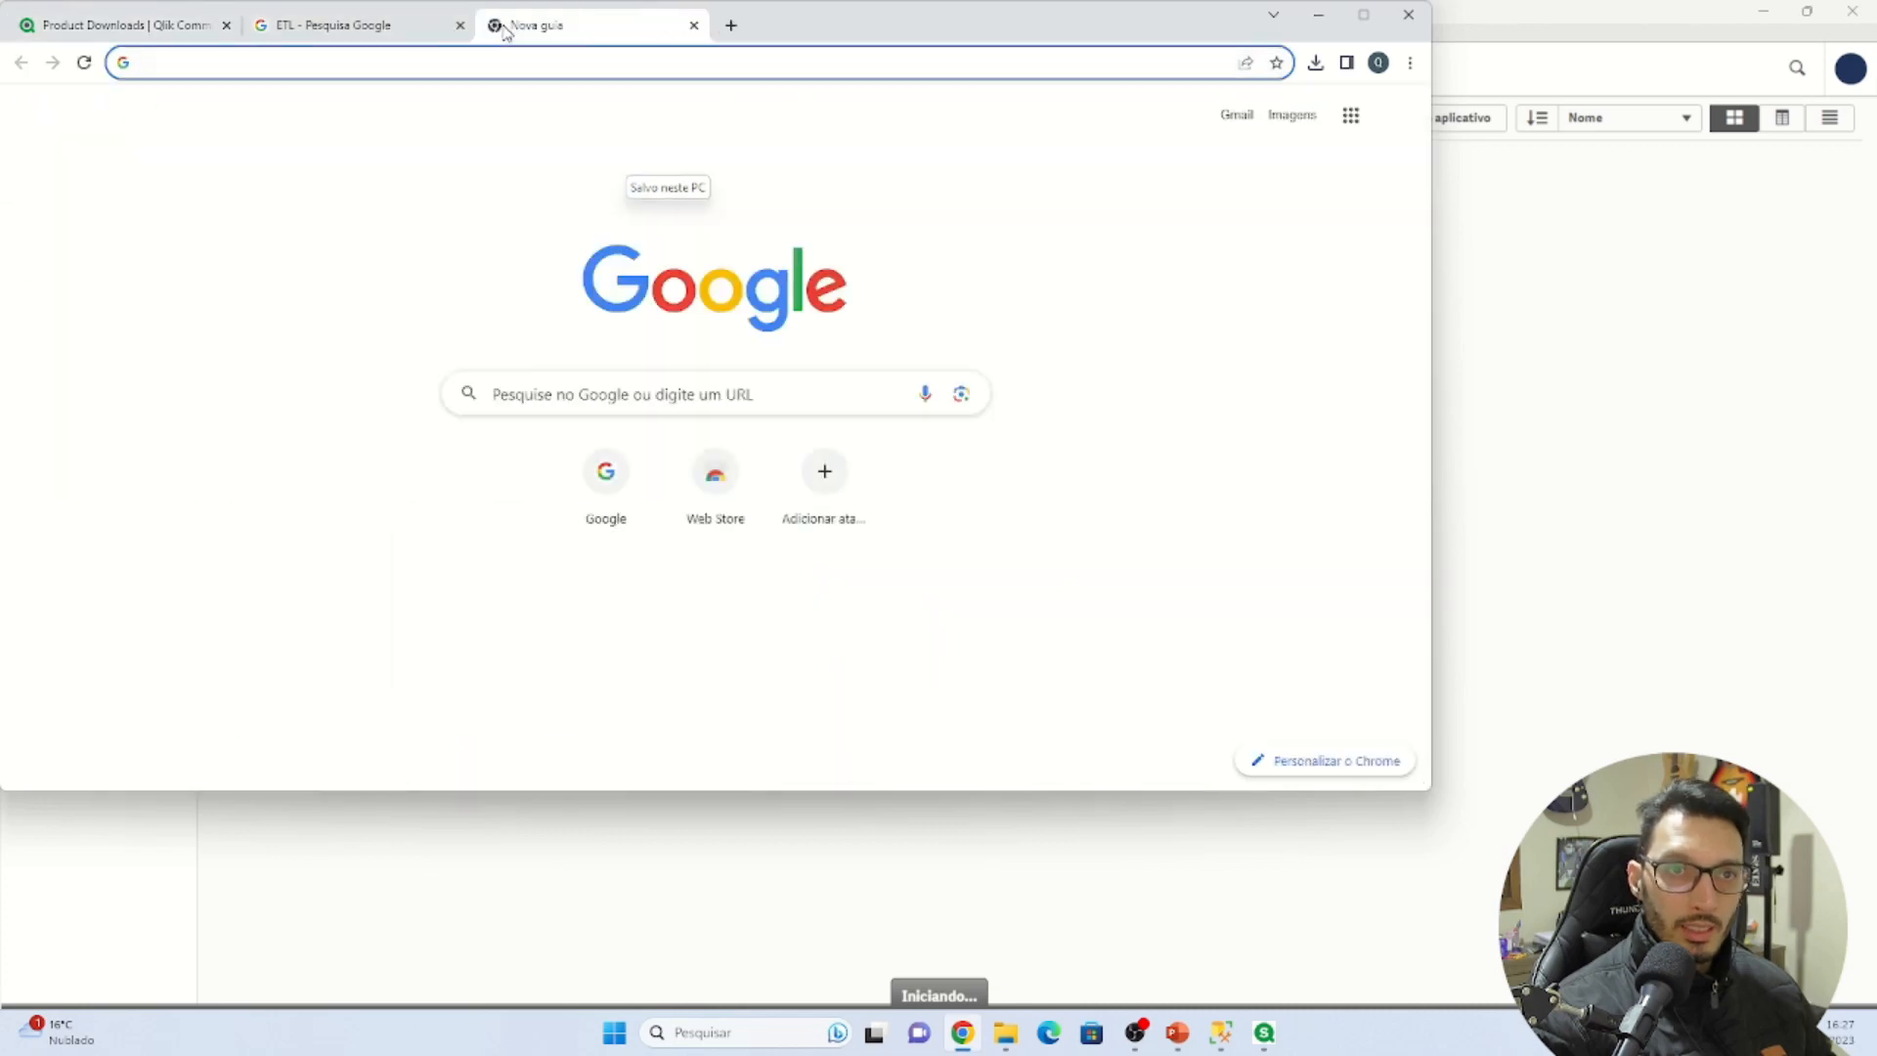
text(l)
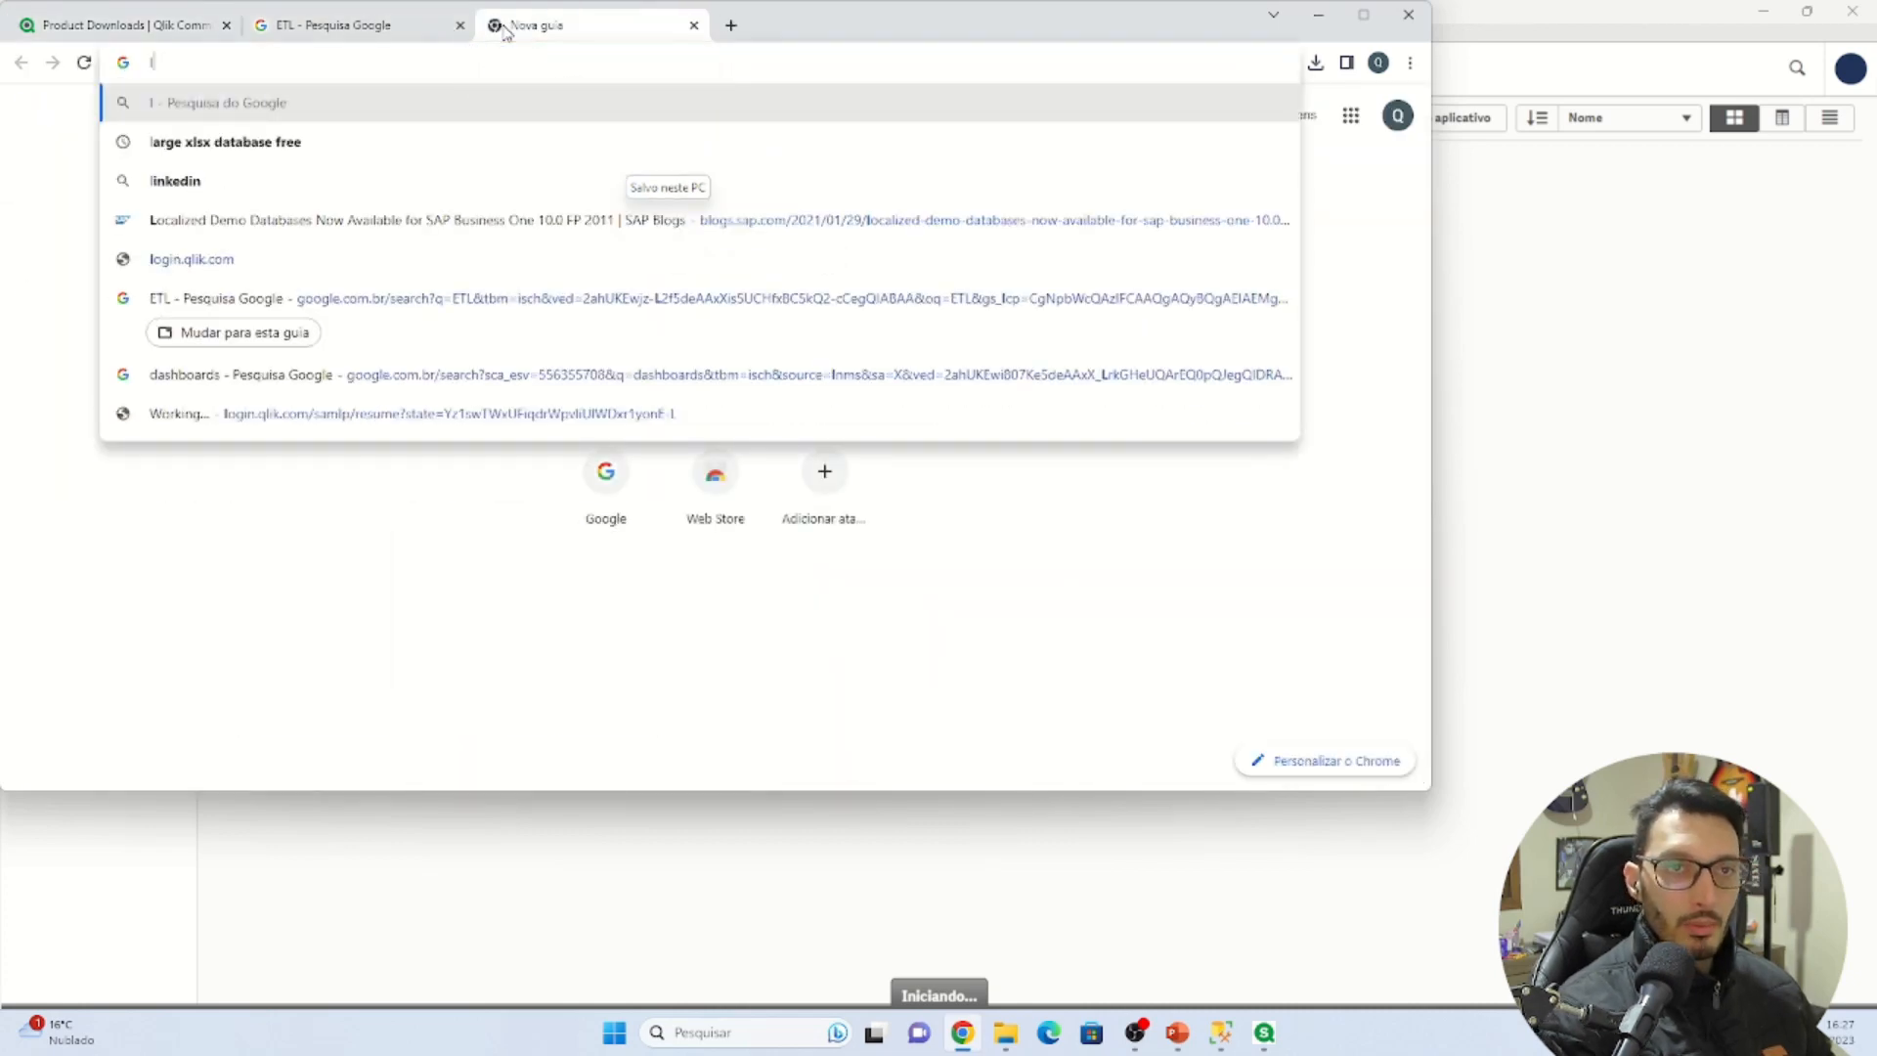
text(ocal)
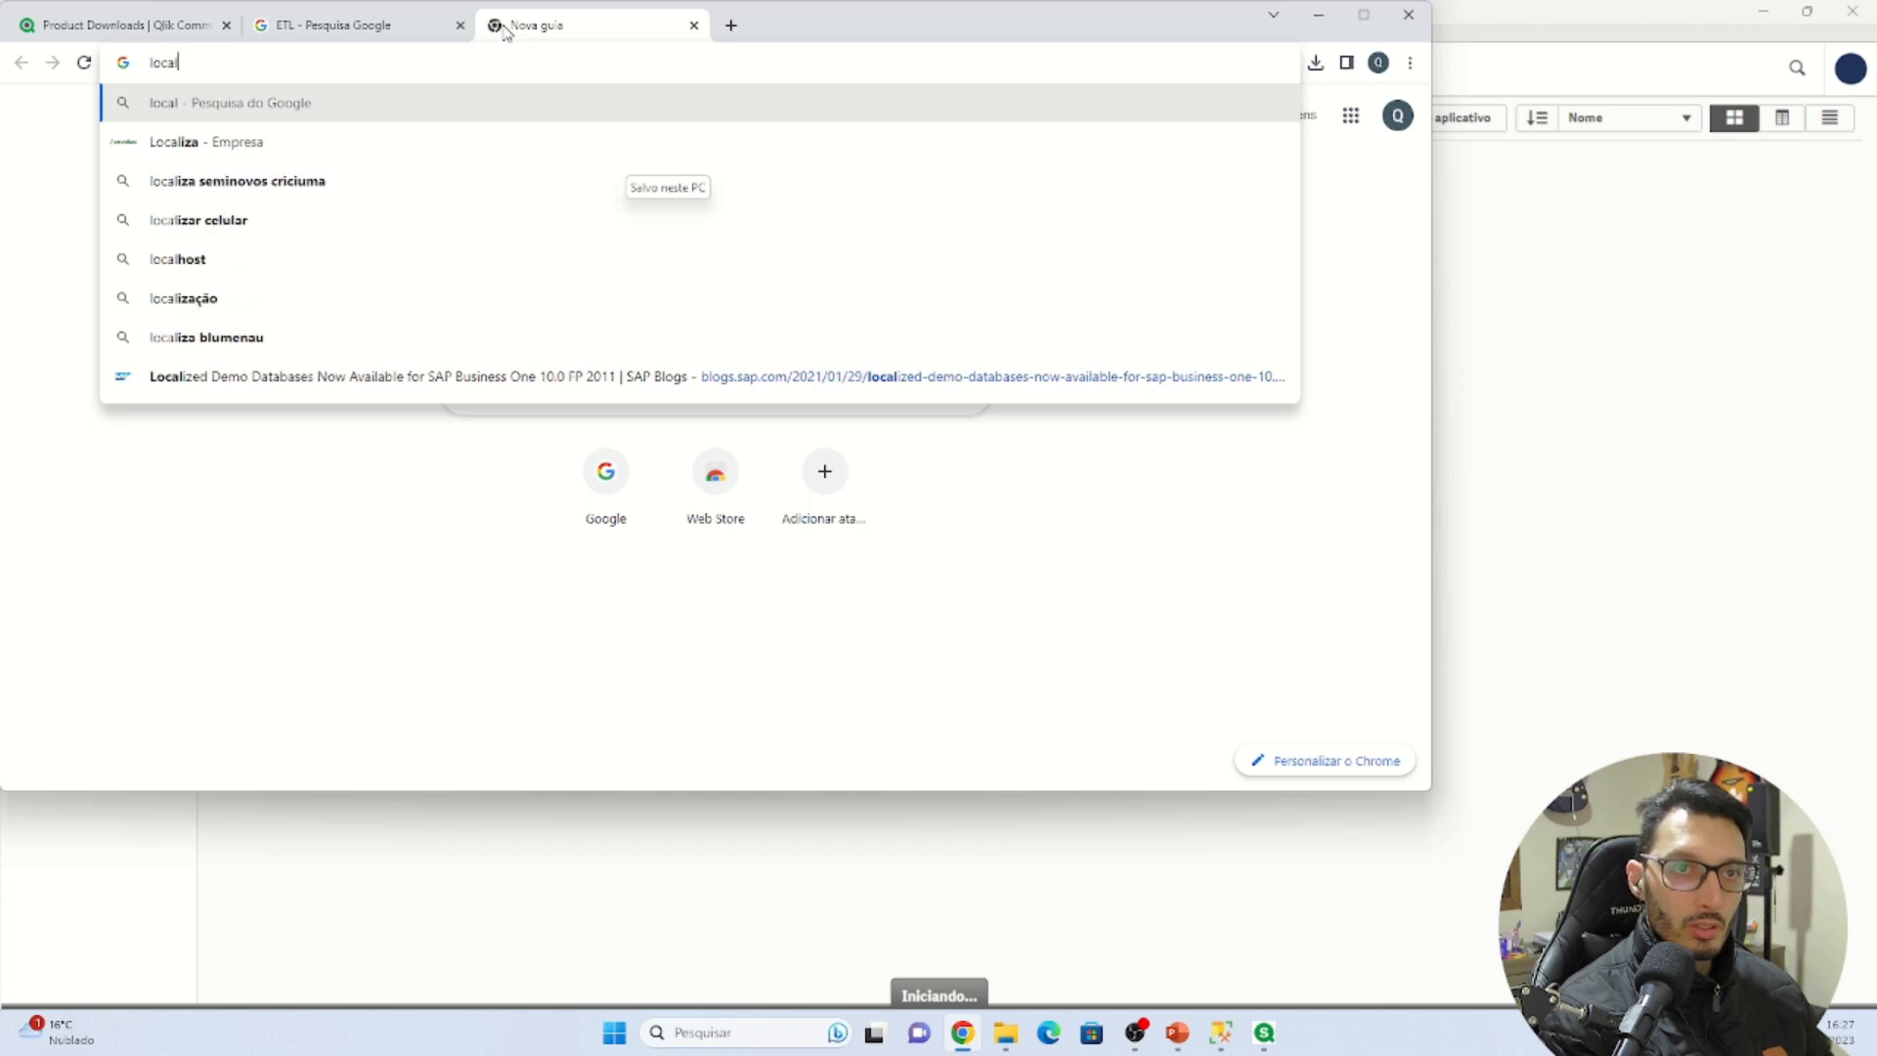
text(host:4848/)
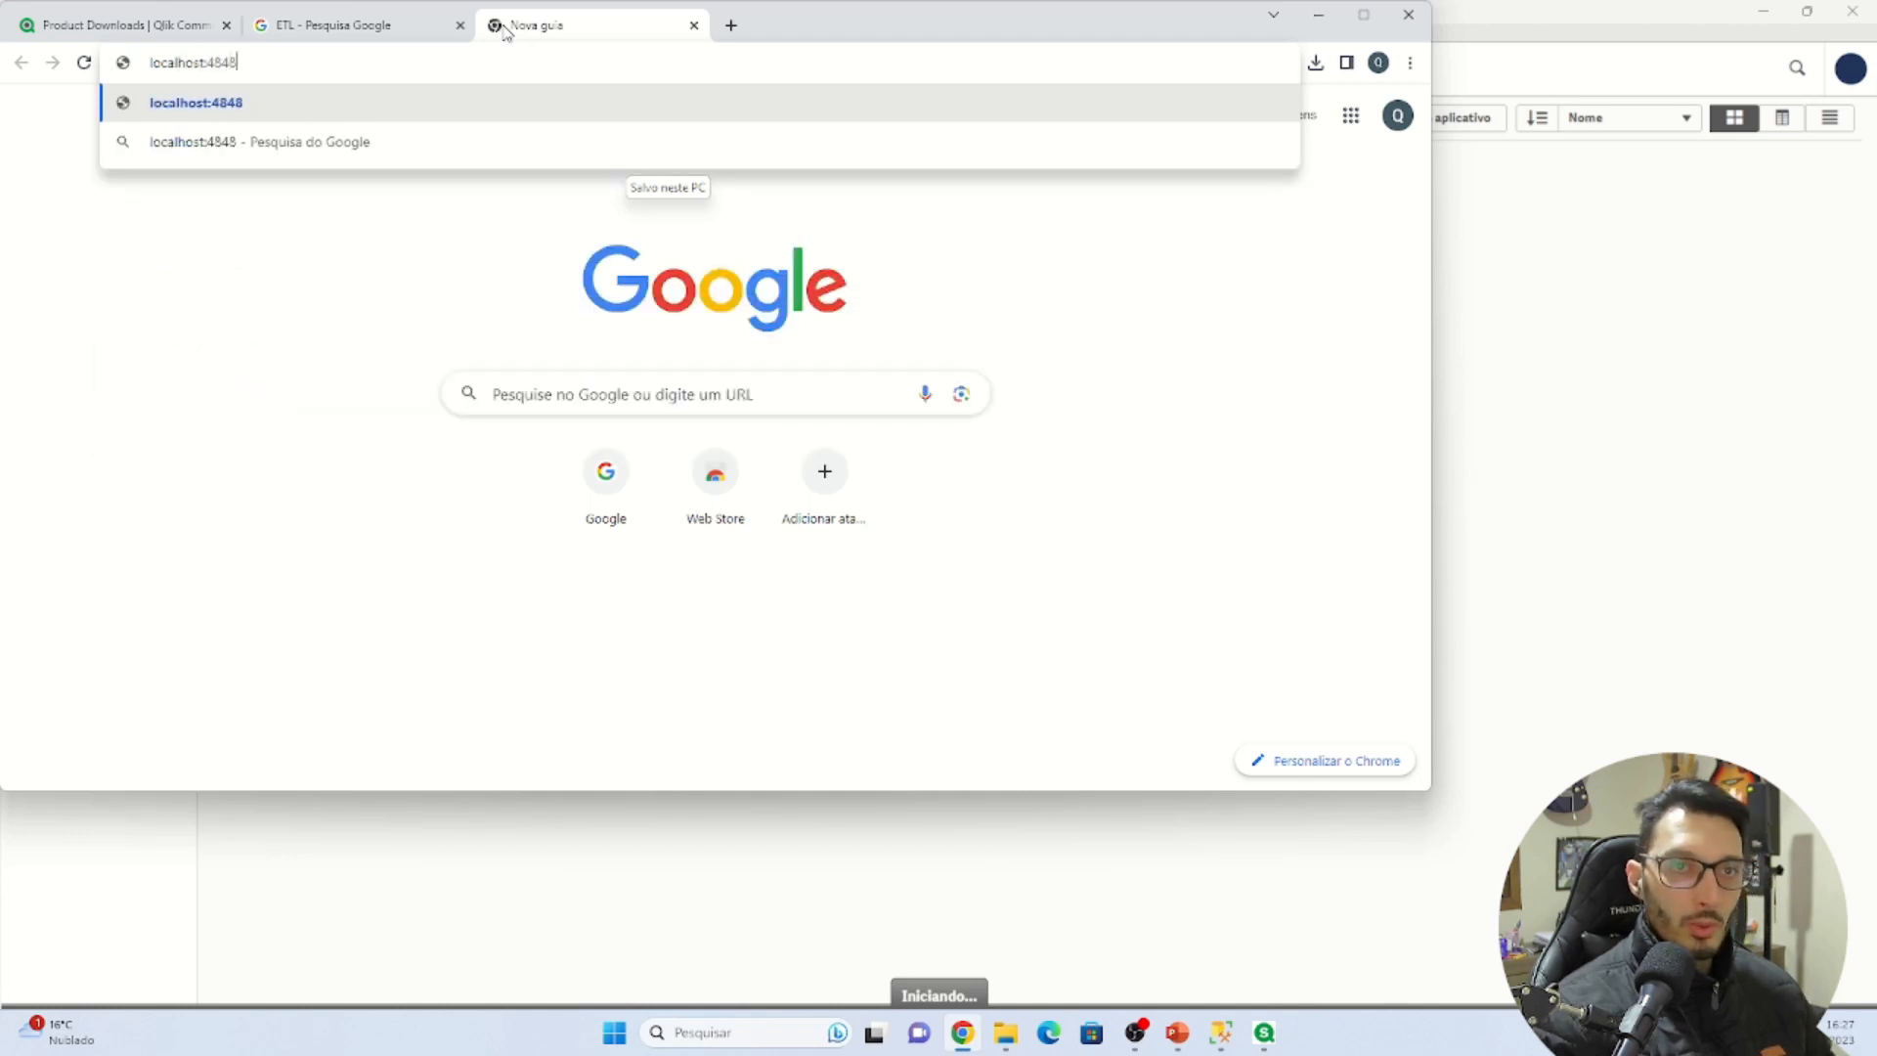
text(hub)
key(Return)
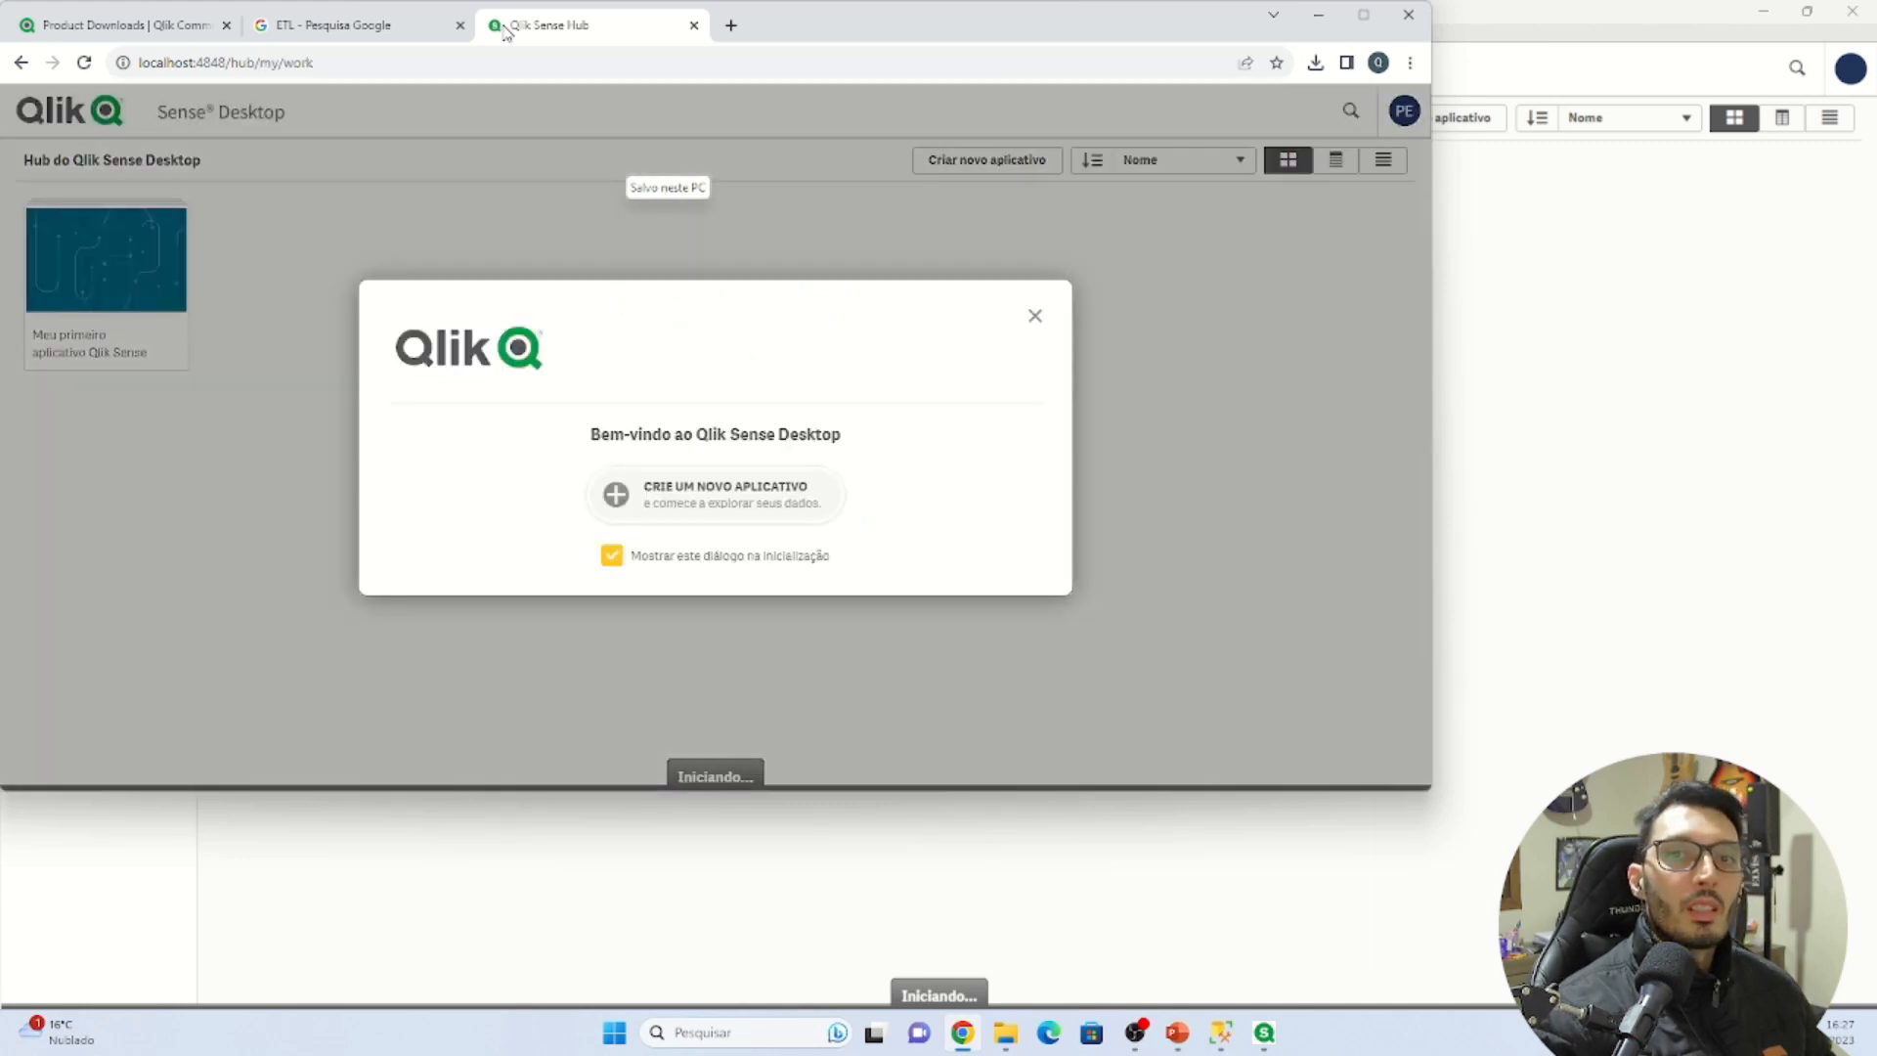
Stop the welcome dialog from showing at startup and open the app "Meu primeiro aplicativo Qlik Sense"
click(663, 560)
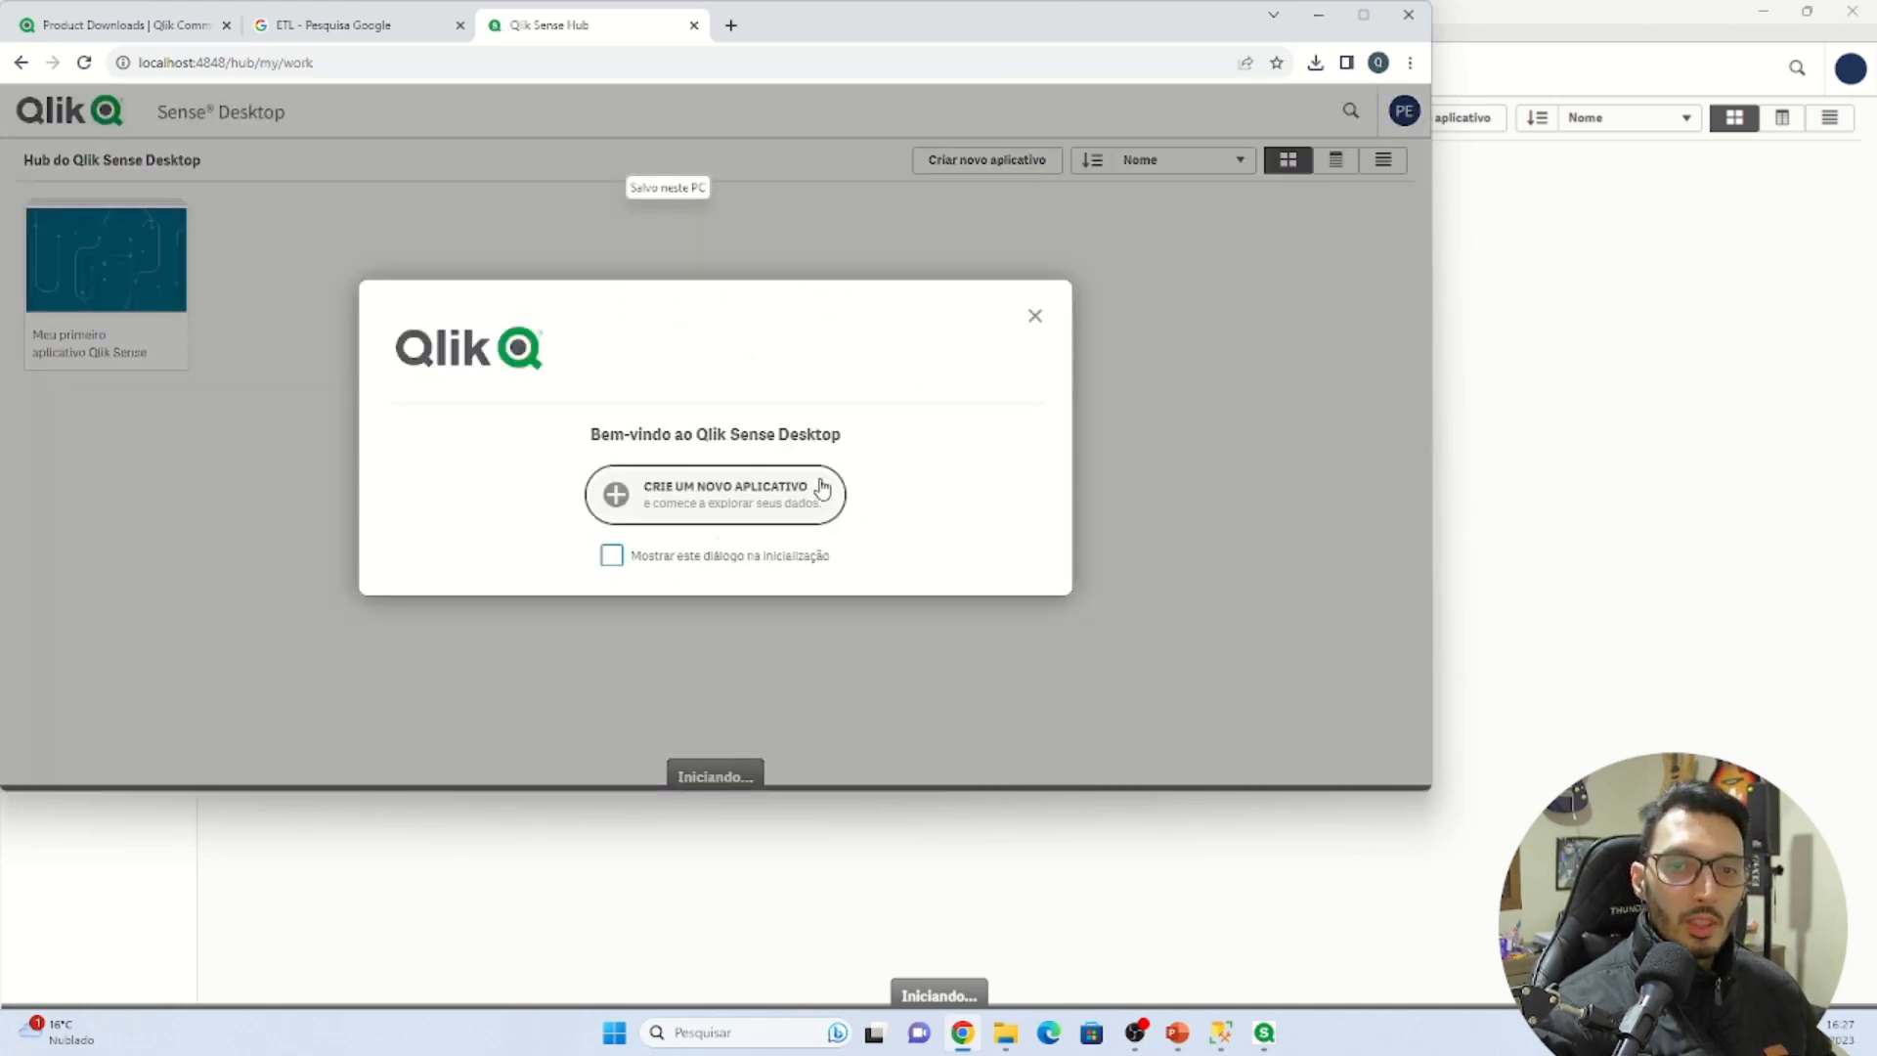
click(1038, 317)
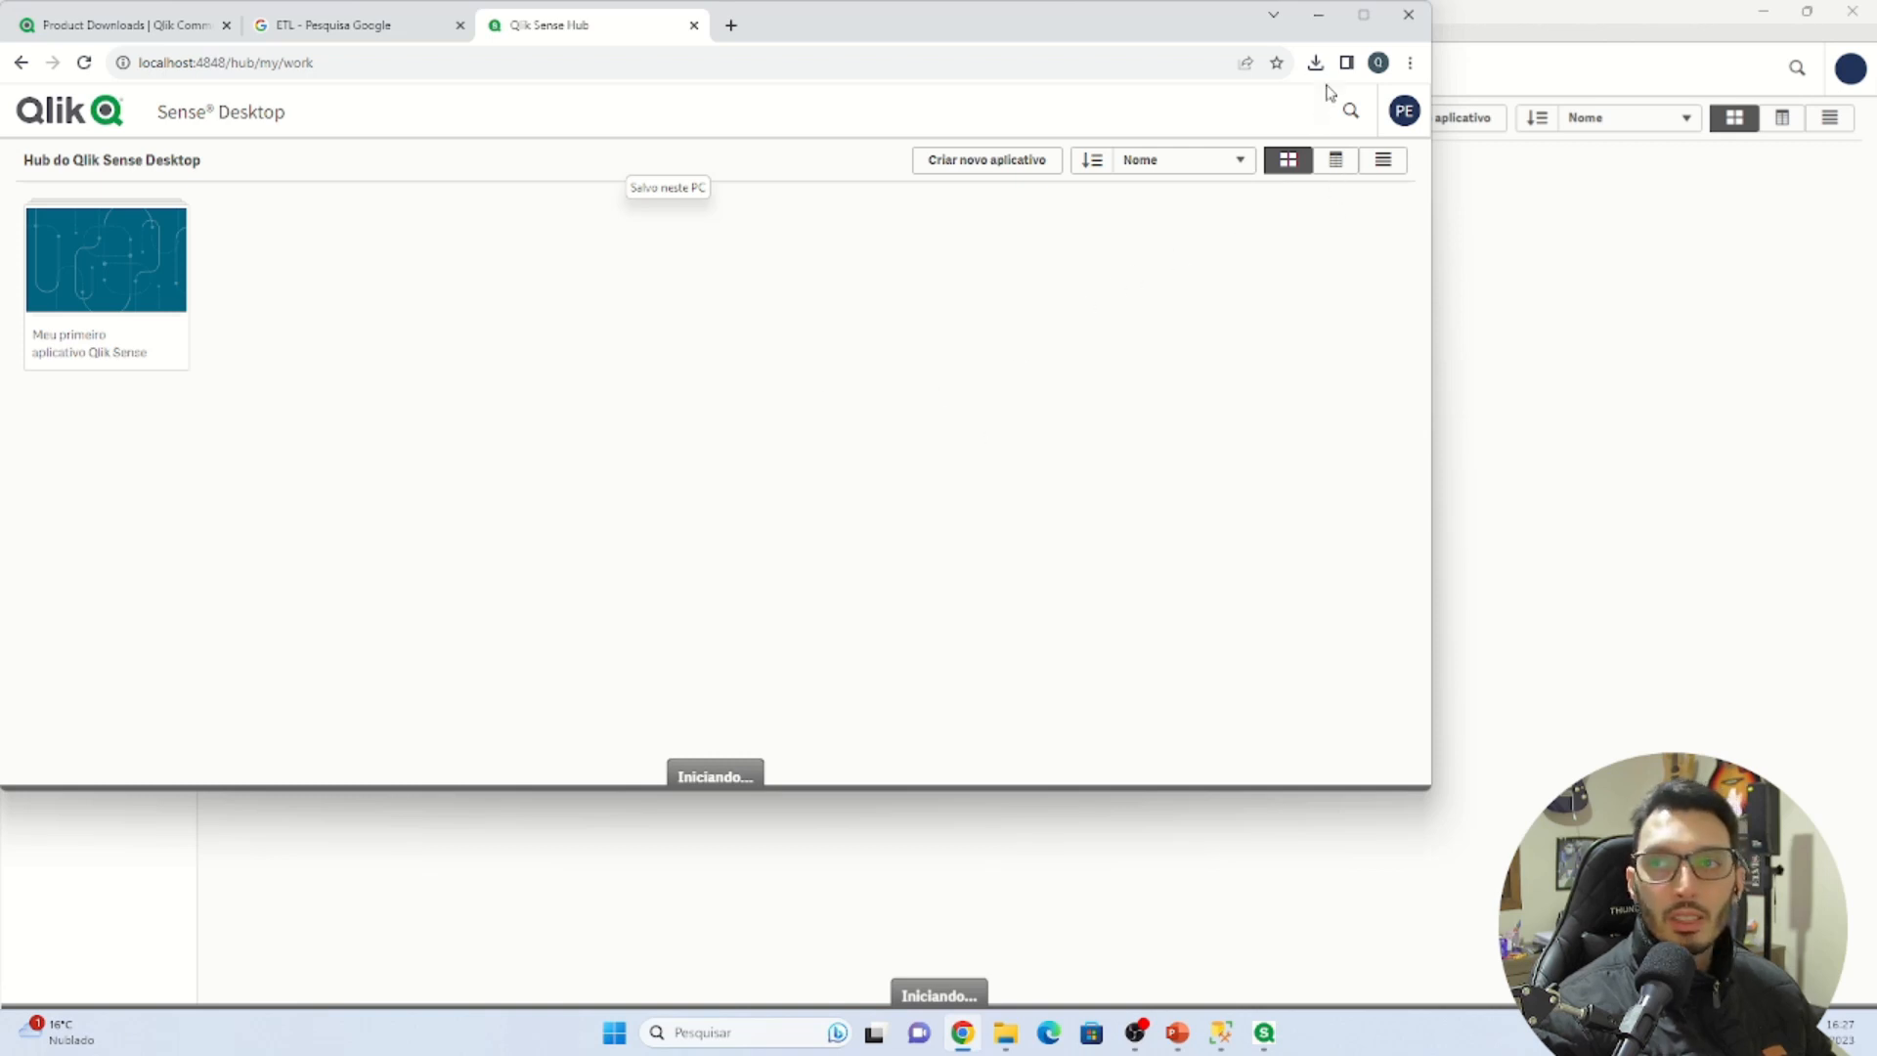
click(1364, 17)
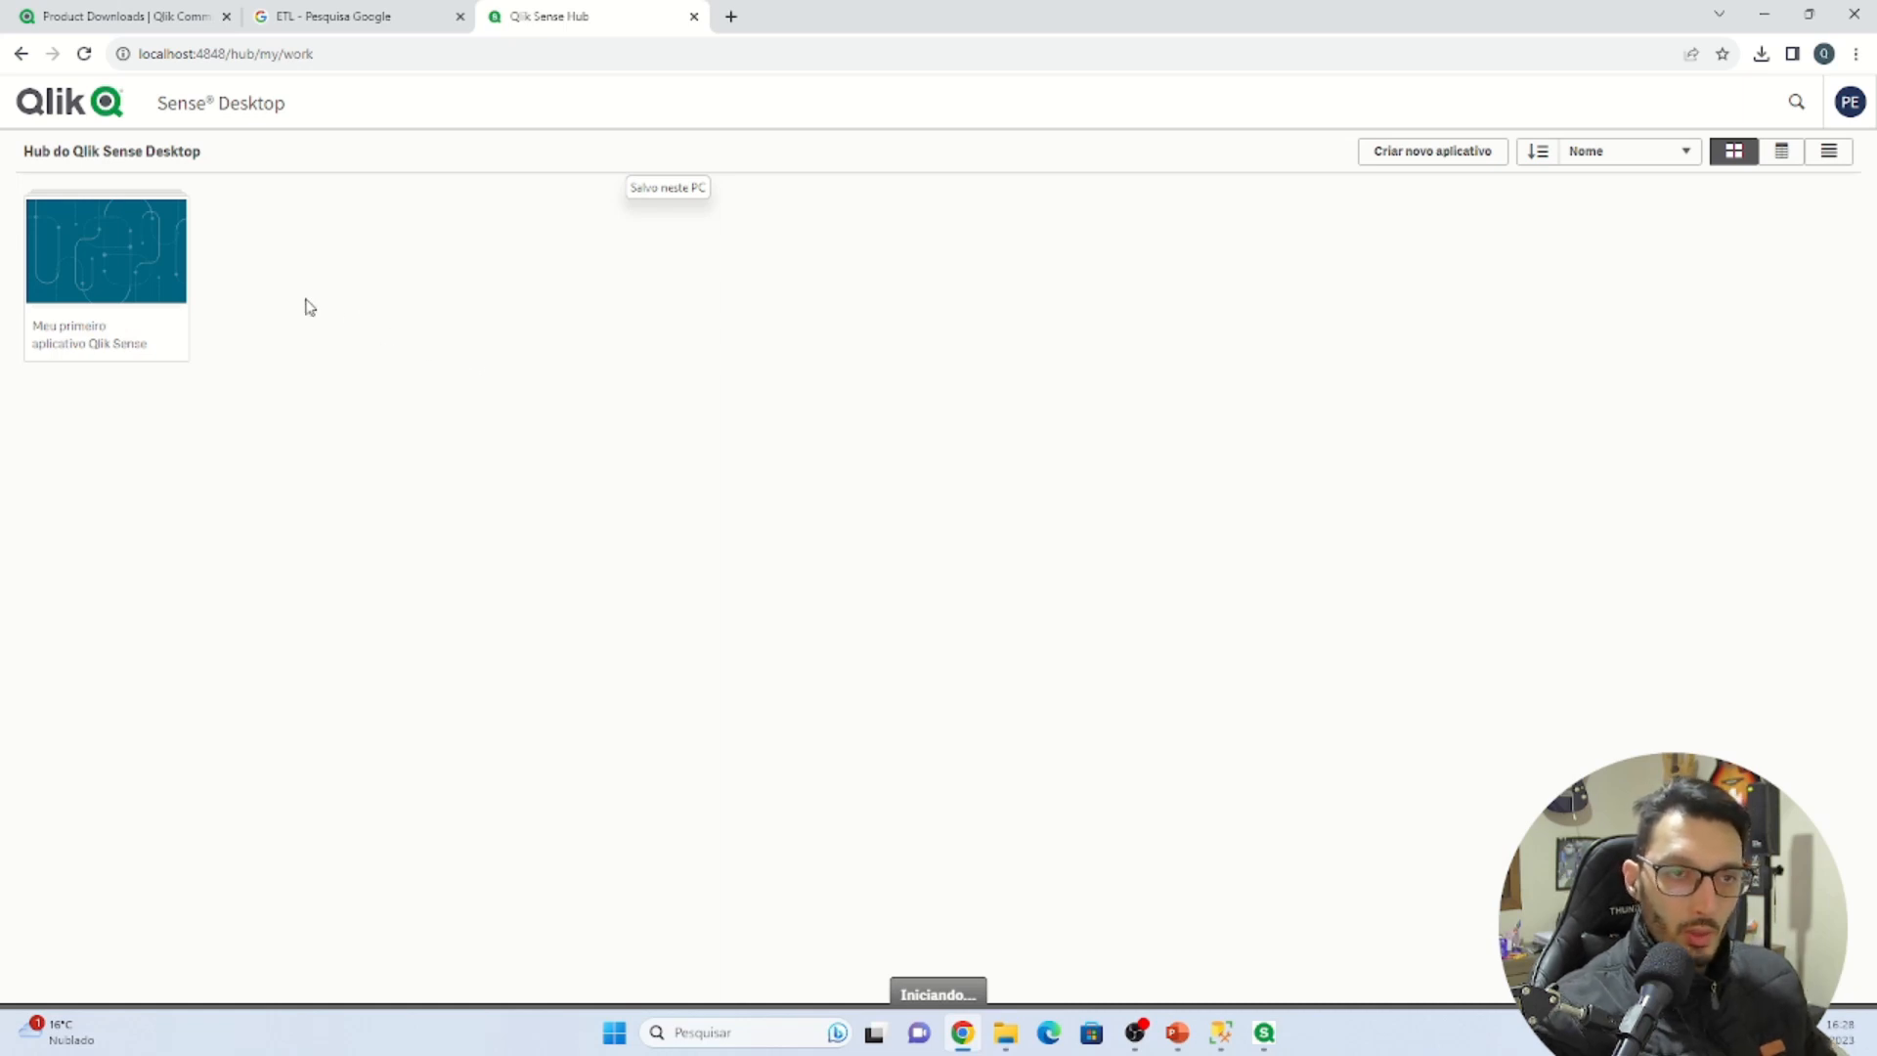
click(99, 276)
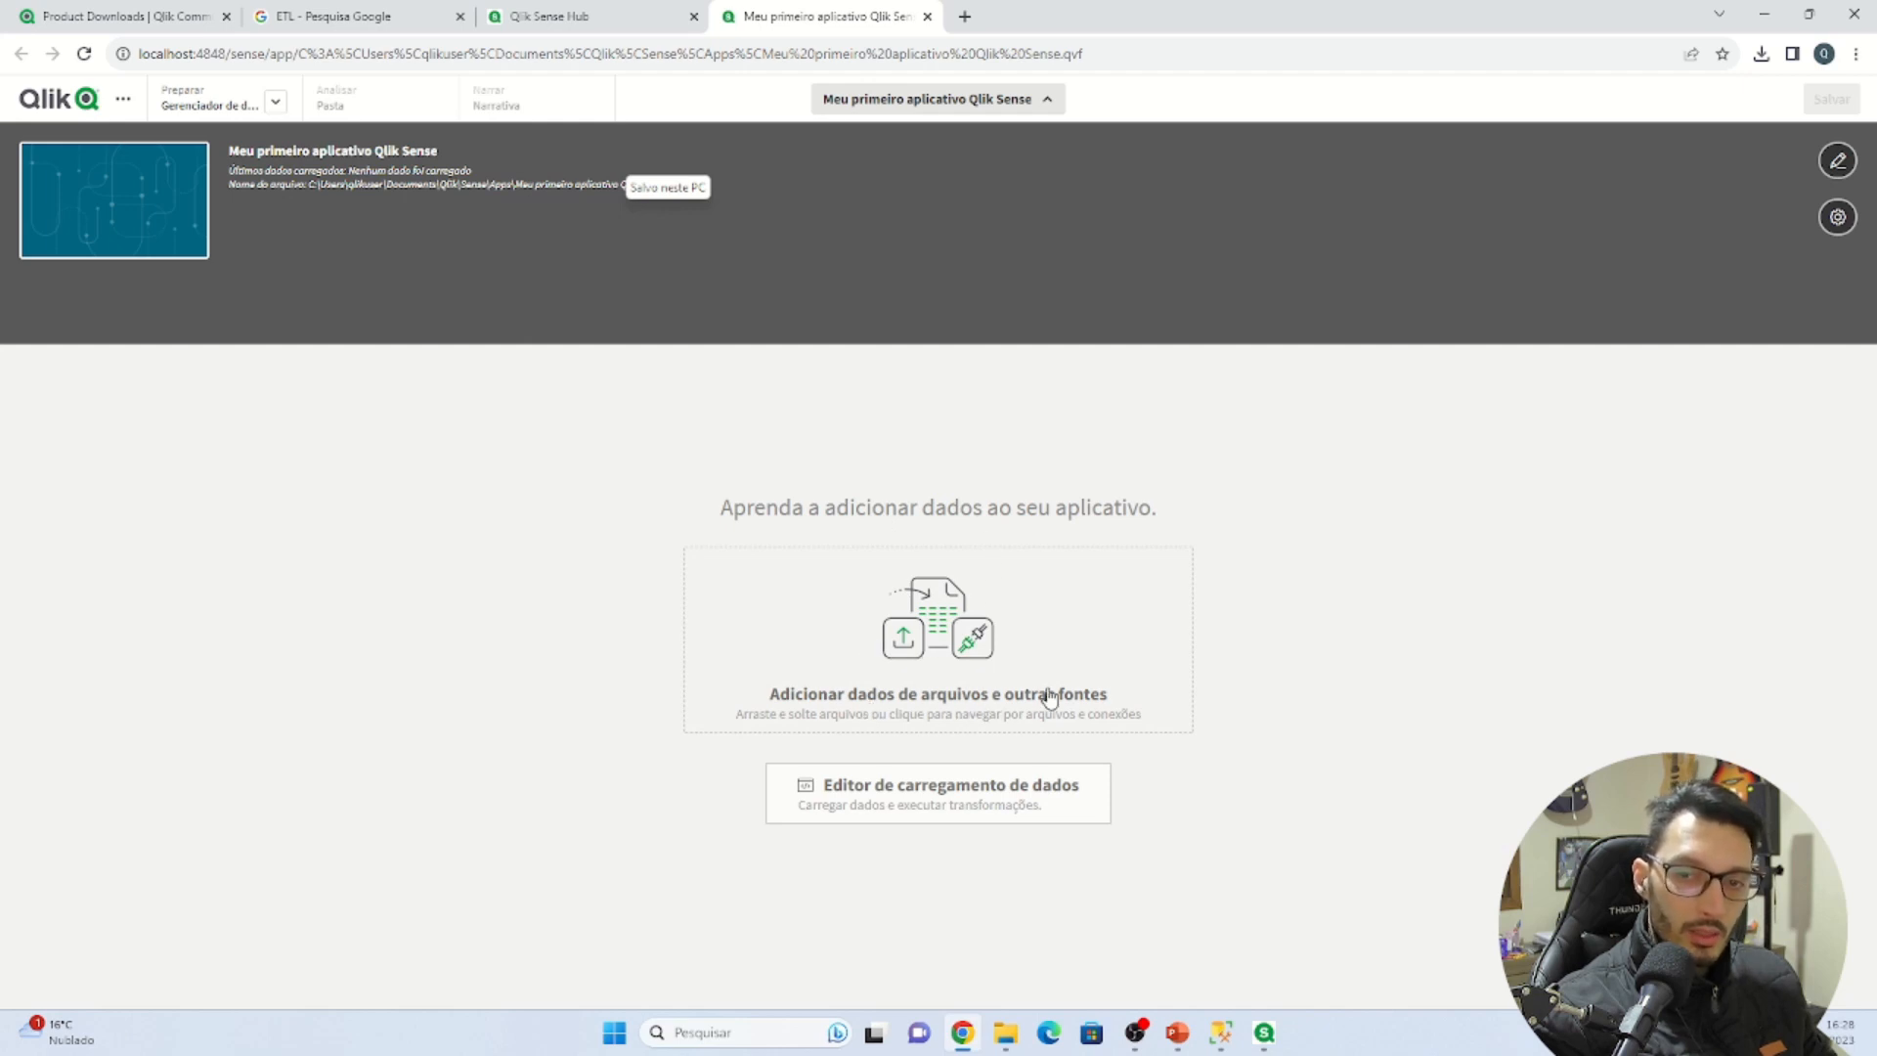
Examine the available data source connectors and the computer's file locations for adding data, and close the dialog
click(976, 648)
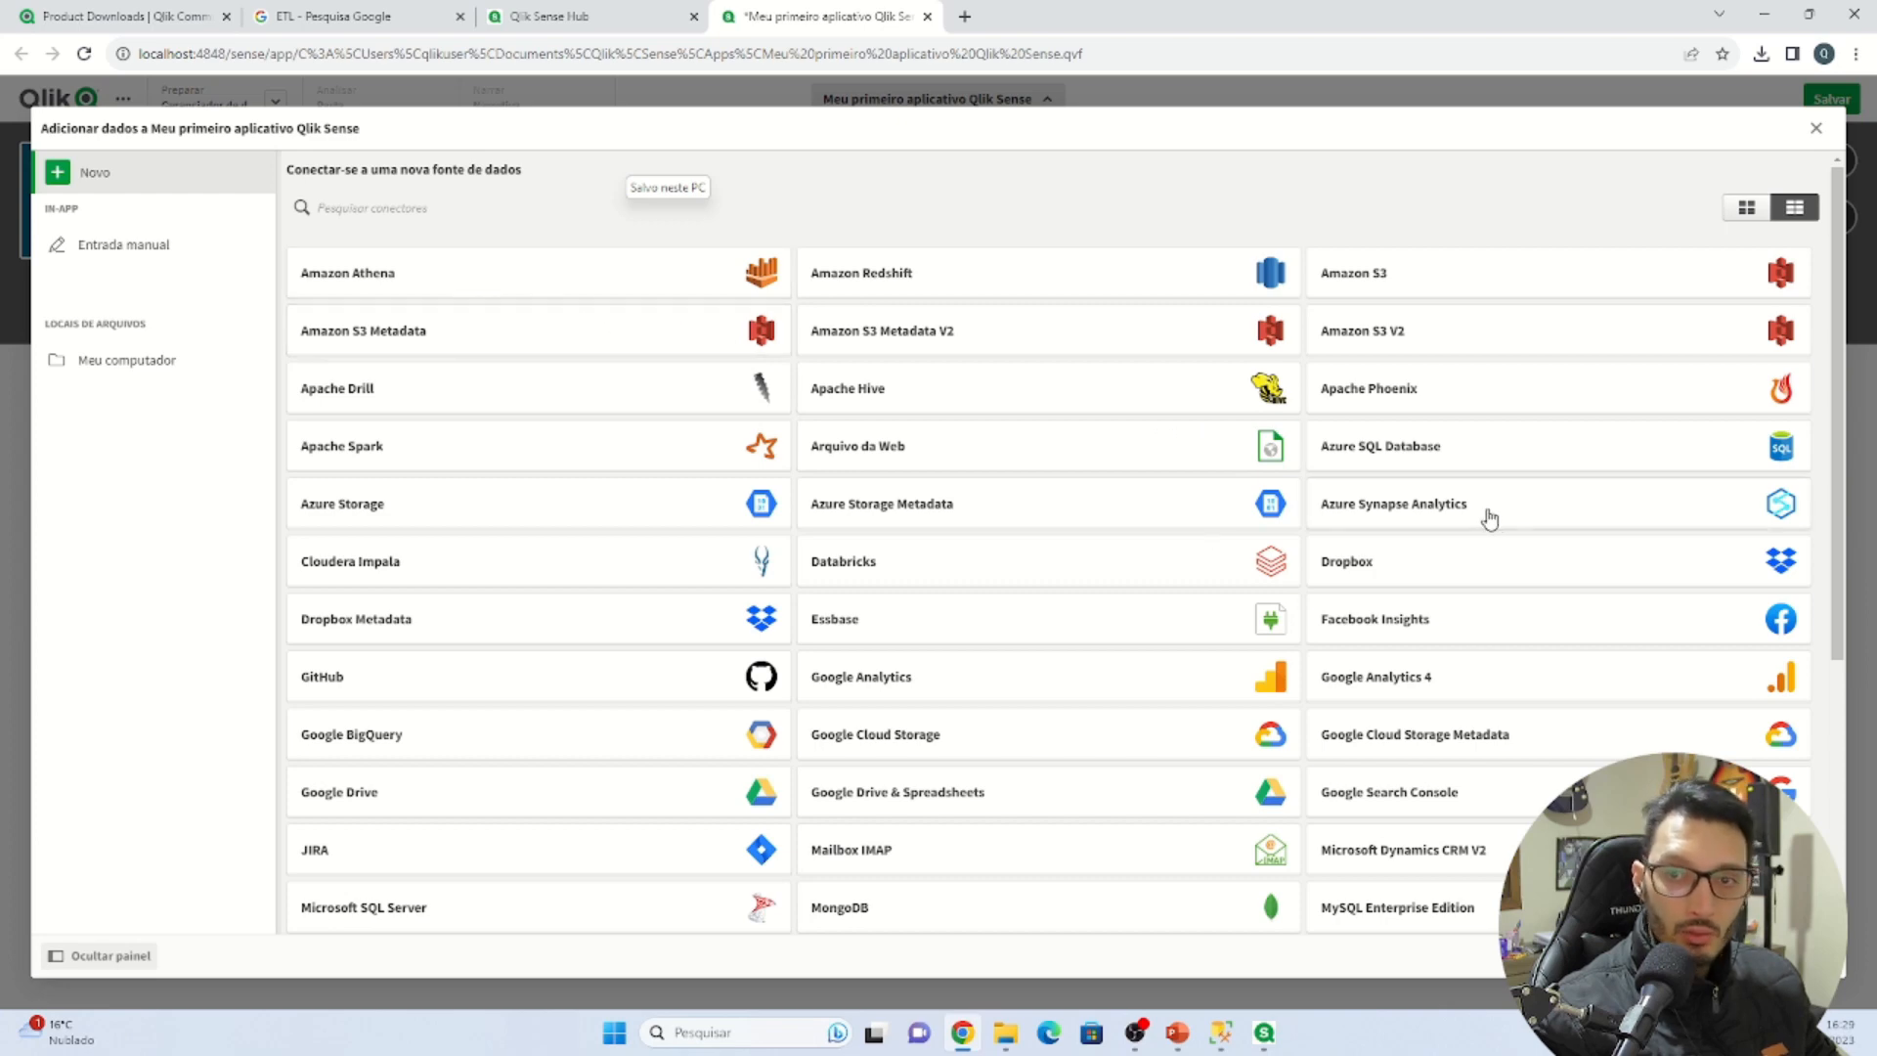
scroll(1064, 594, down, 3)
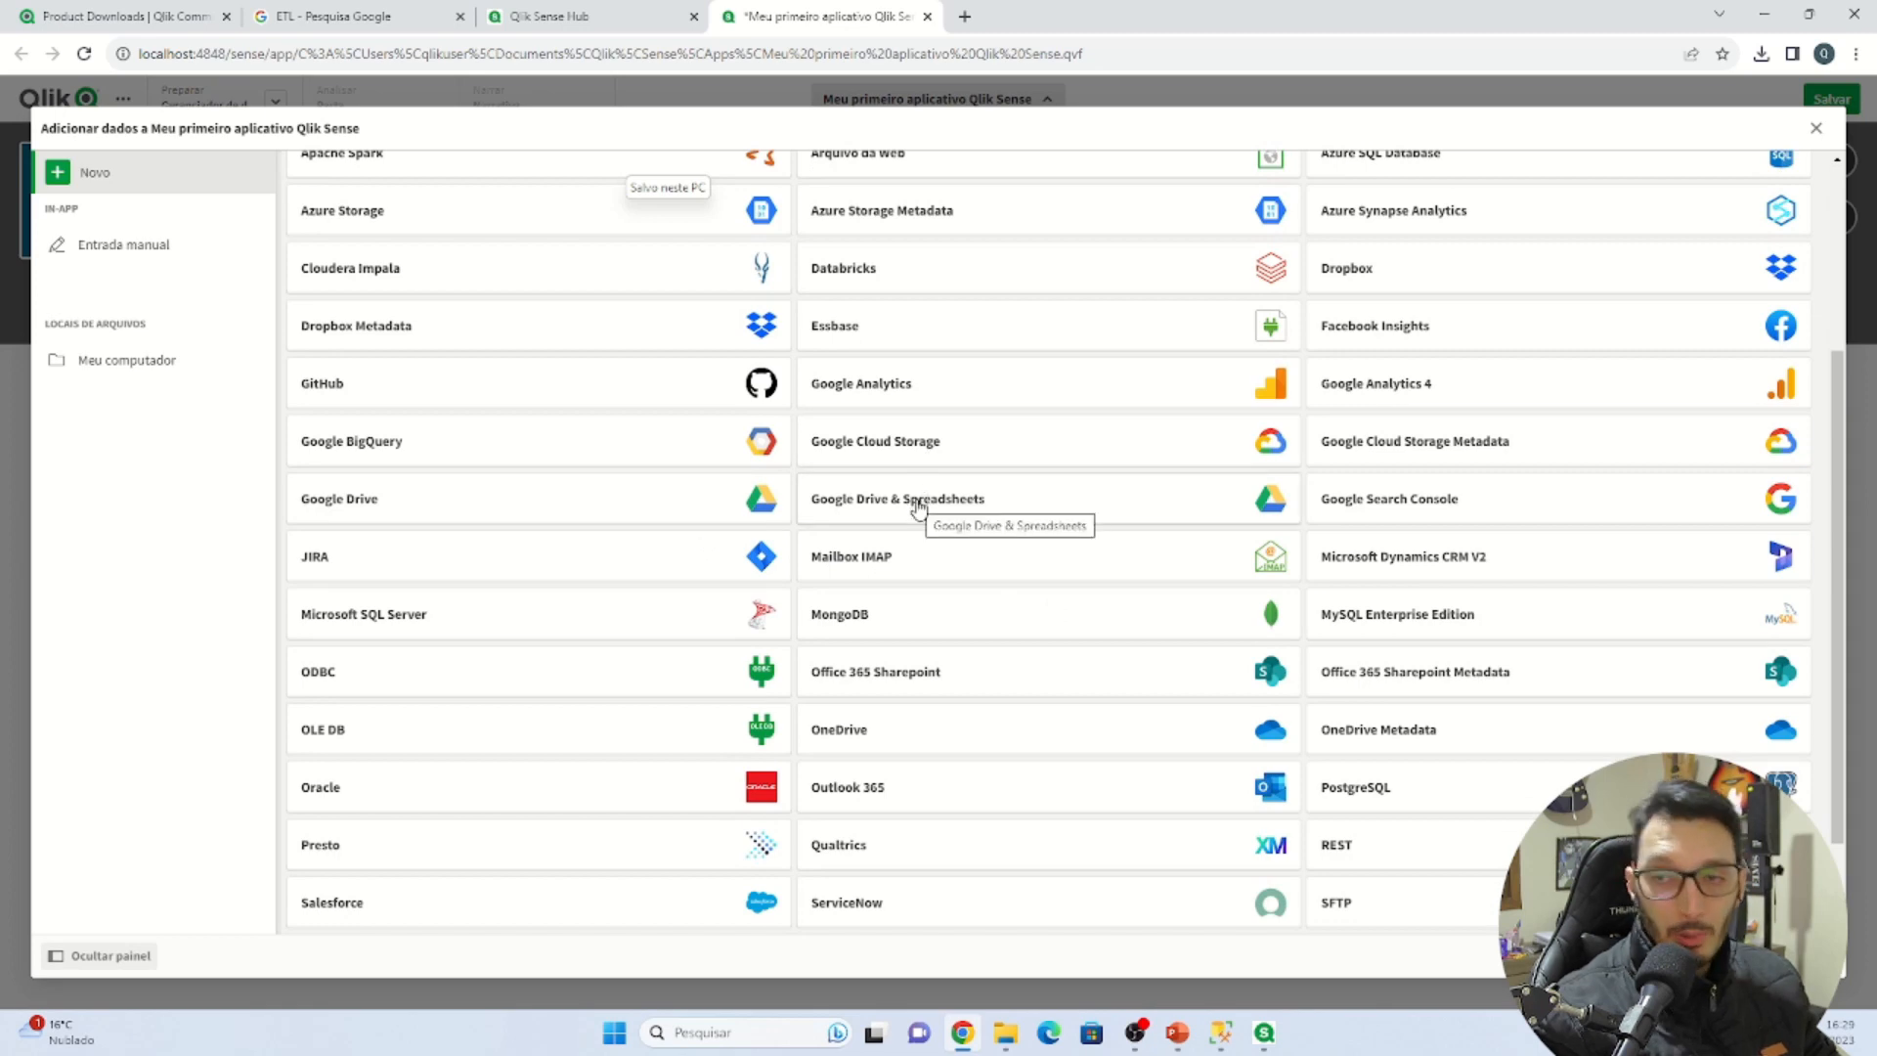
scroll(917, 503, down, 1)
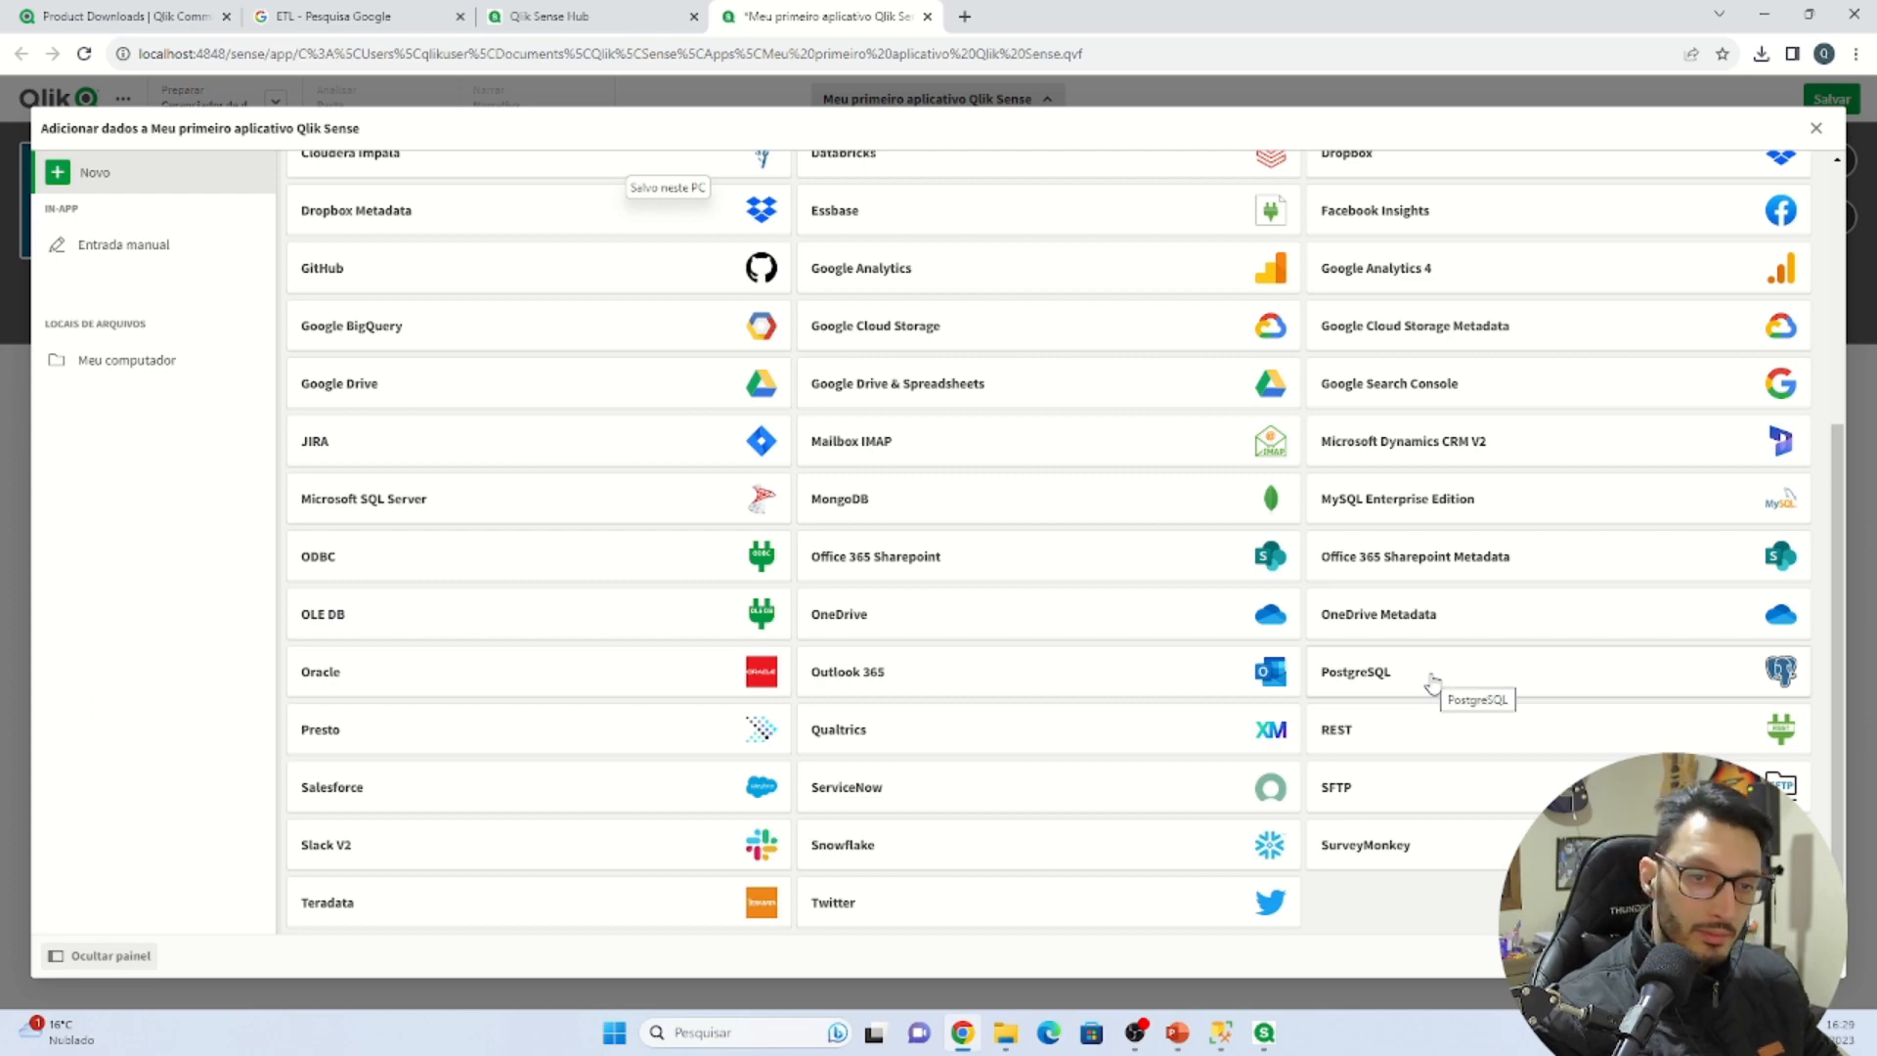
scroll(1052, 641, up, 5)
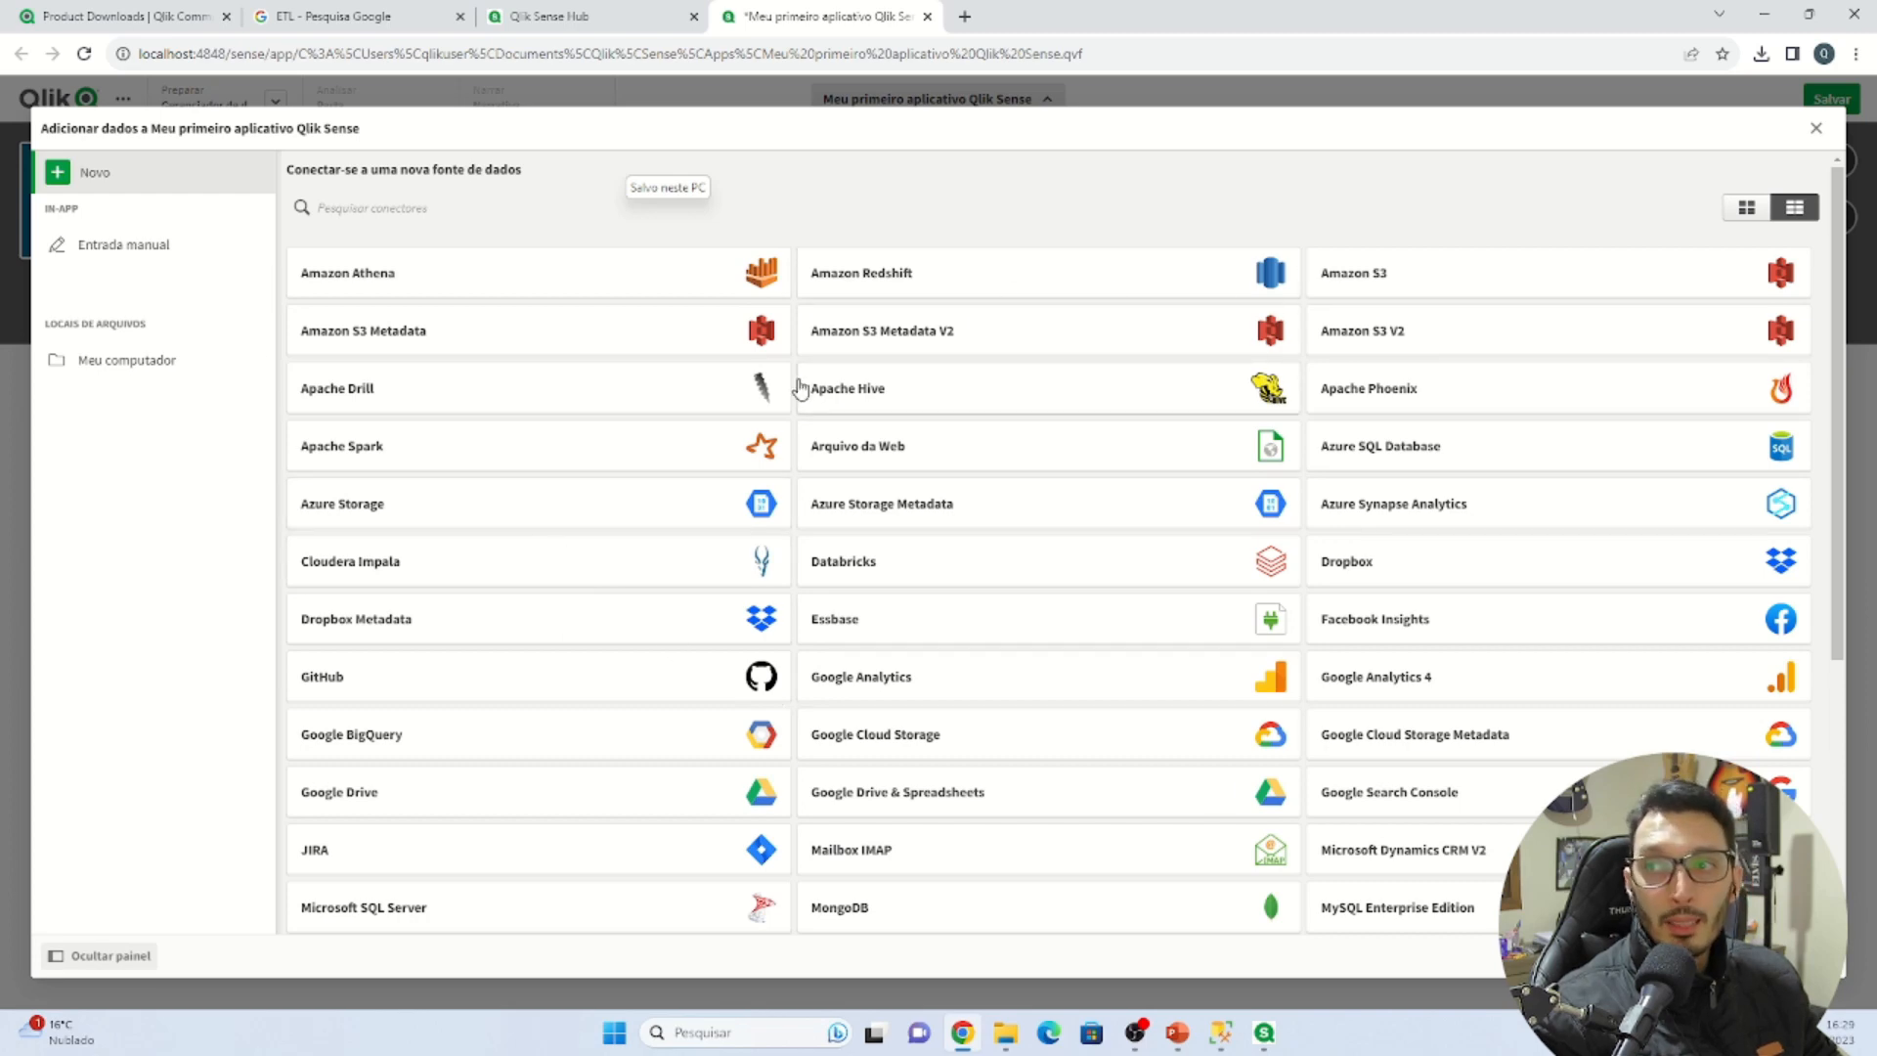
click(144, 380)
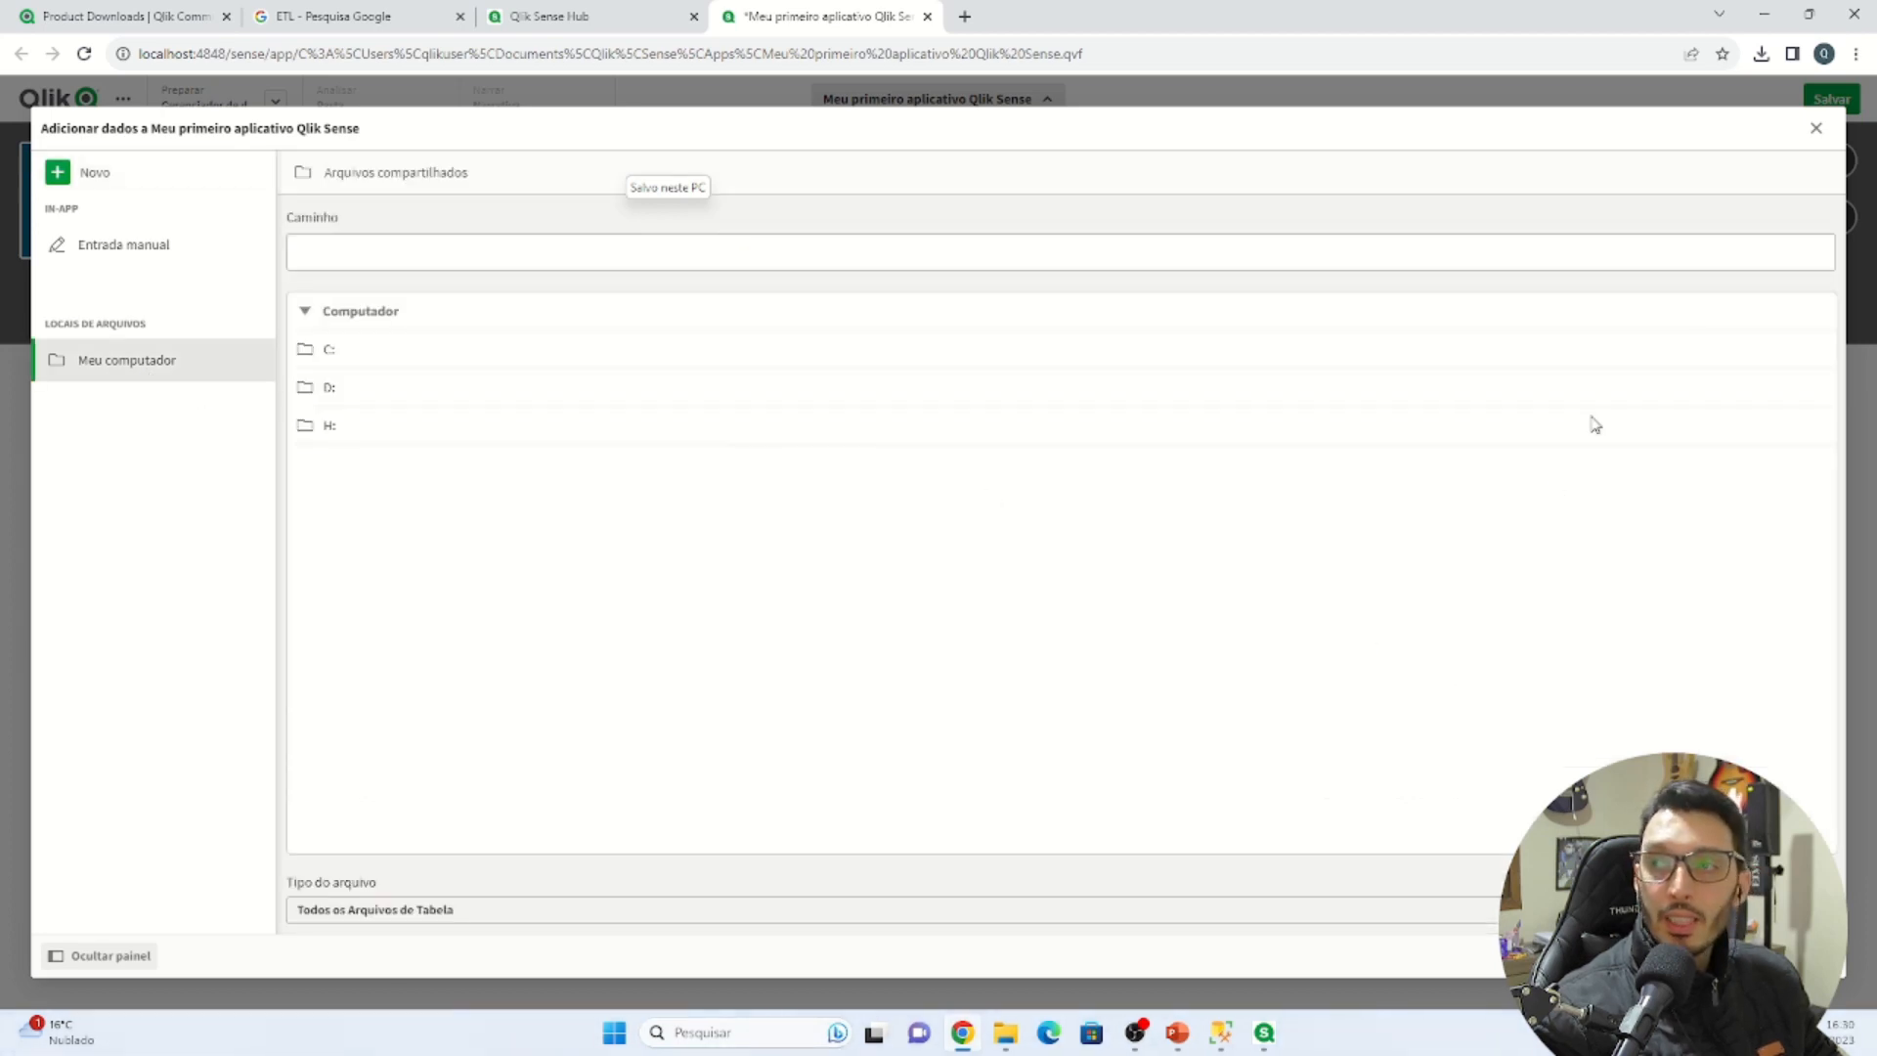
click(1815, 134)
Switch to File Explorer and locate the ORDR_Vendas workbook in the "2 - Base de Dados" folder of "Treinamento QlikSense"
click(999, 1044)
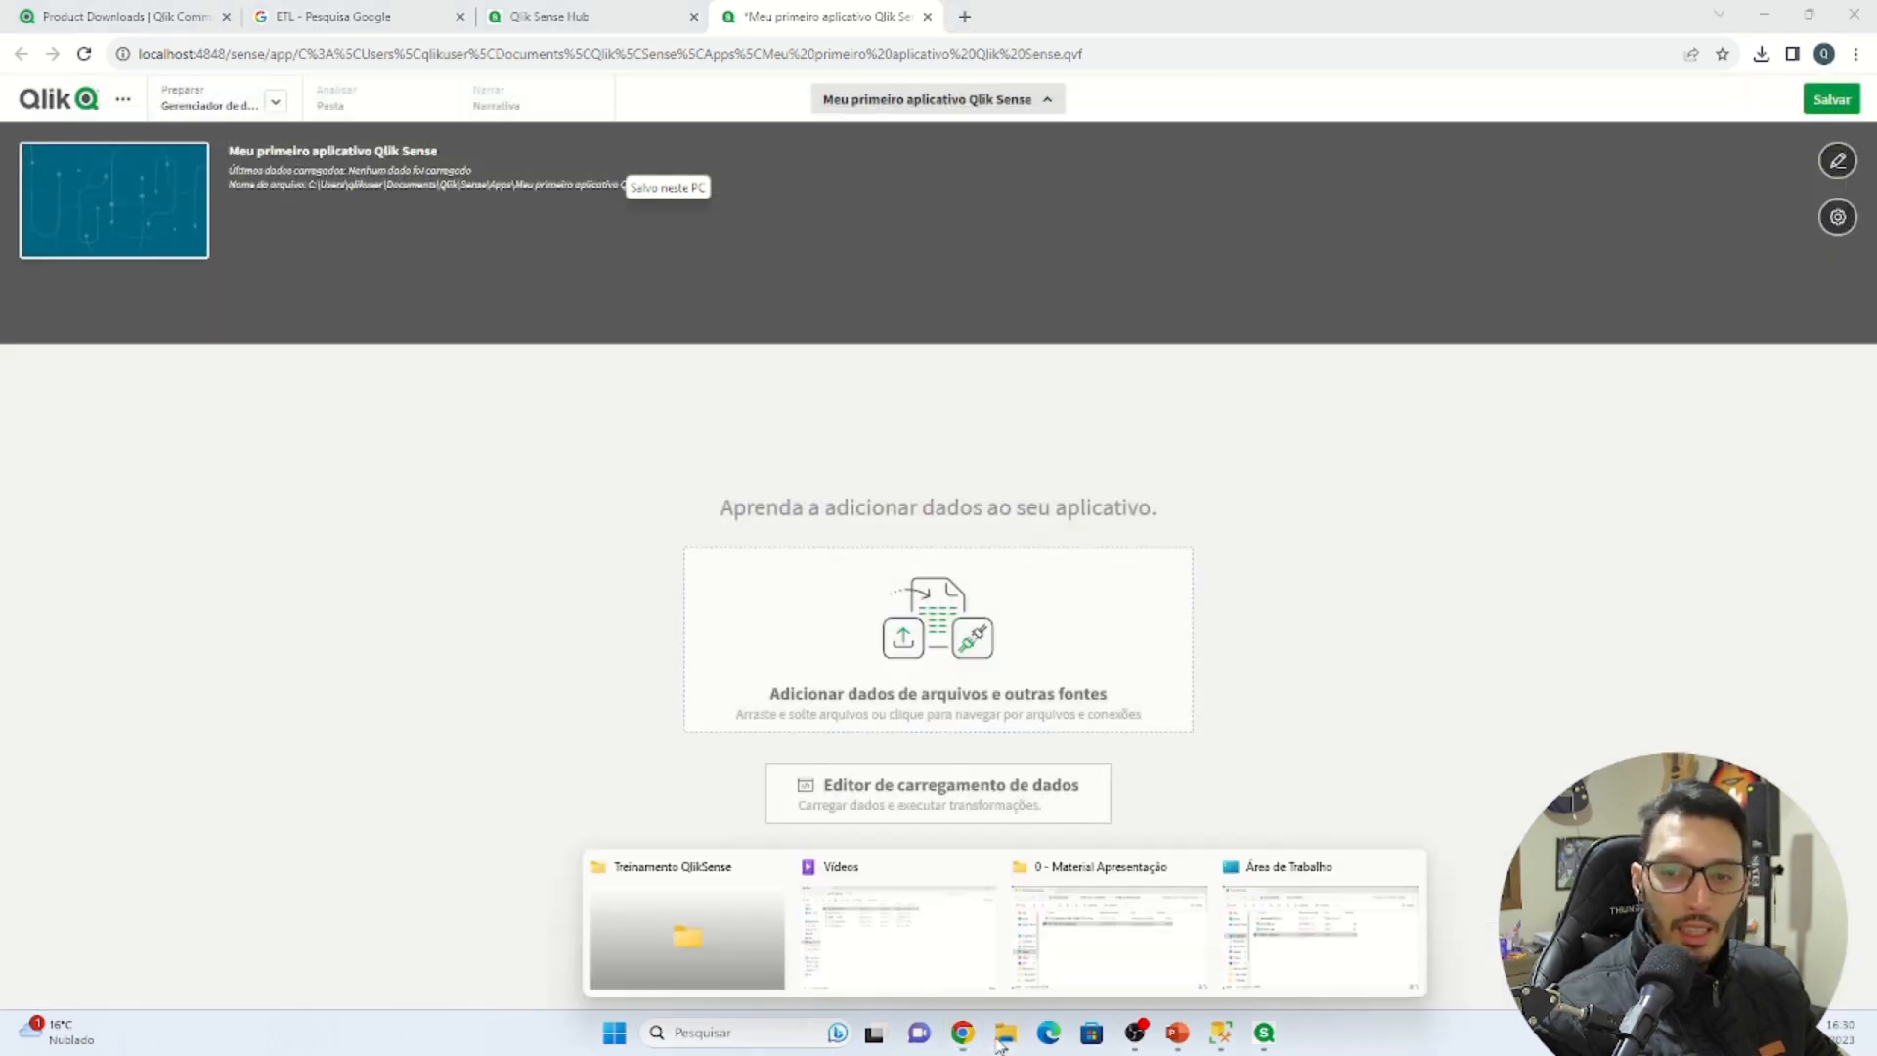
click(1114, 942)
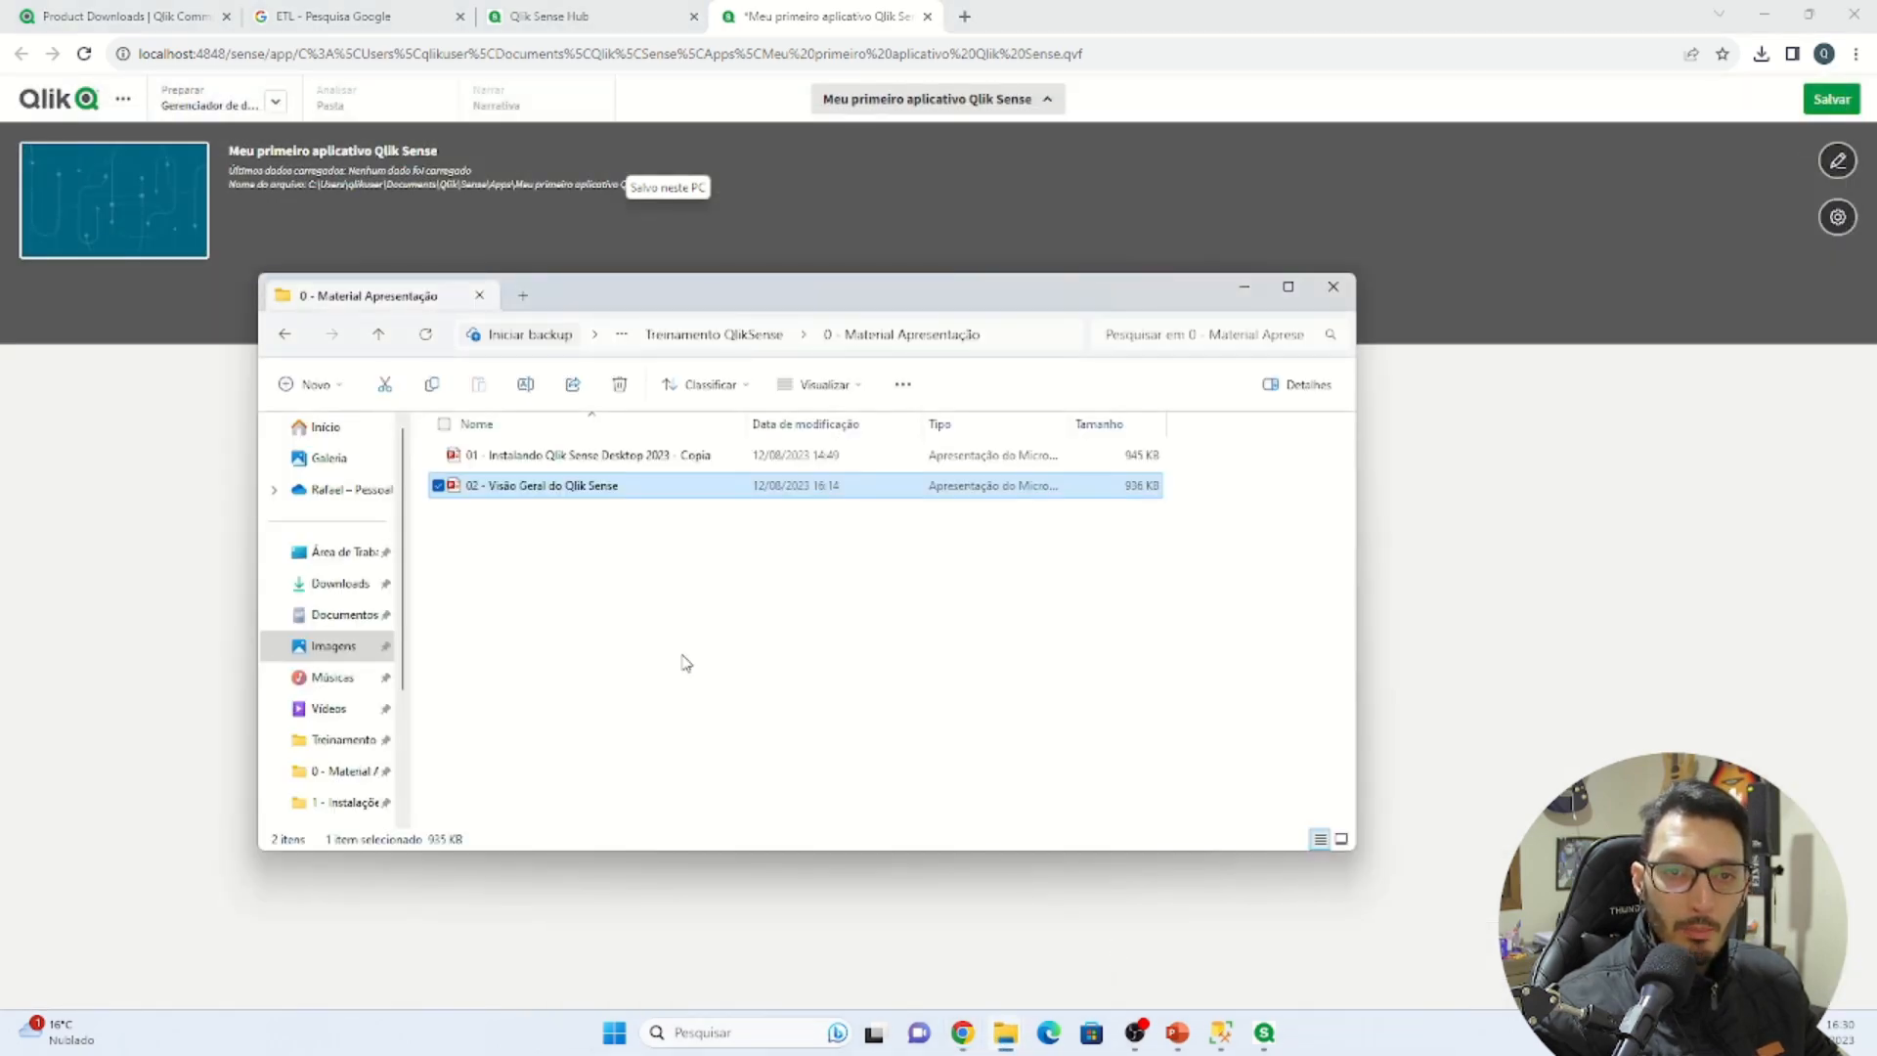
click(715, 335)
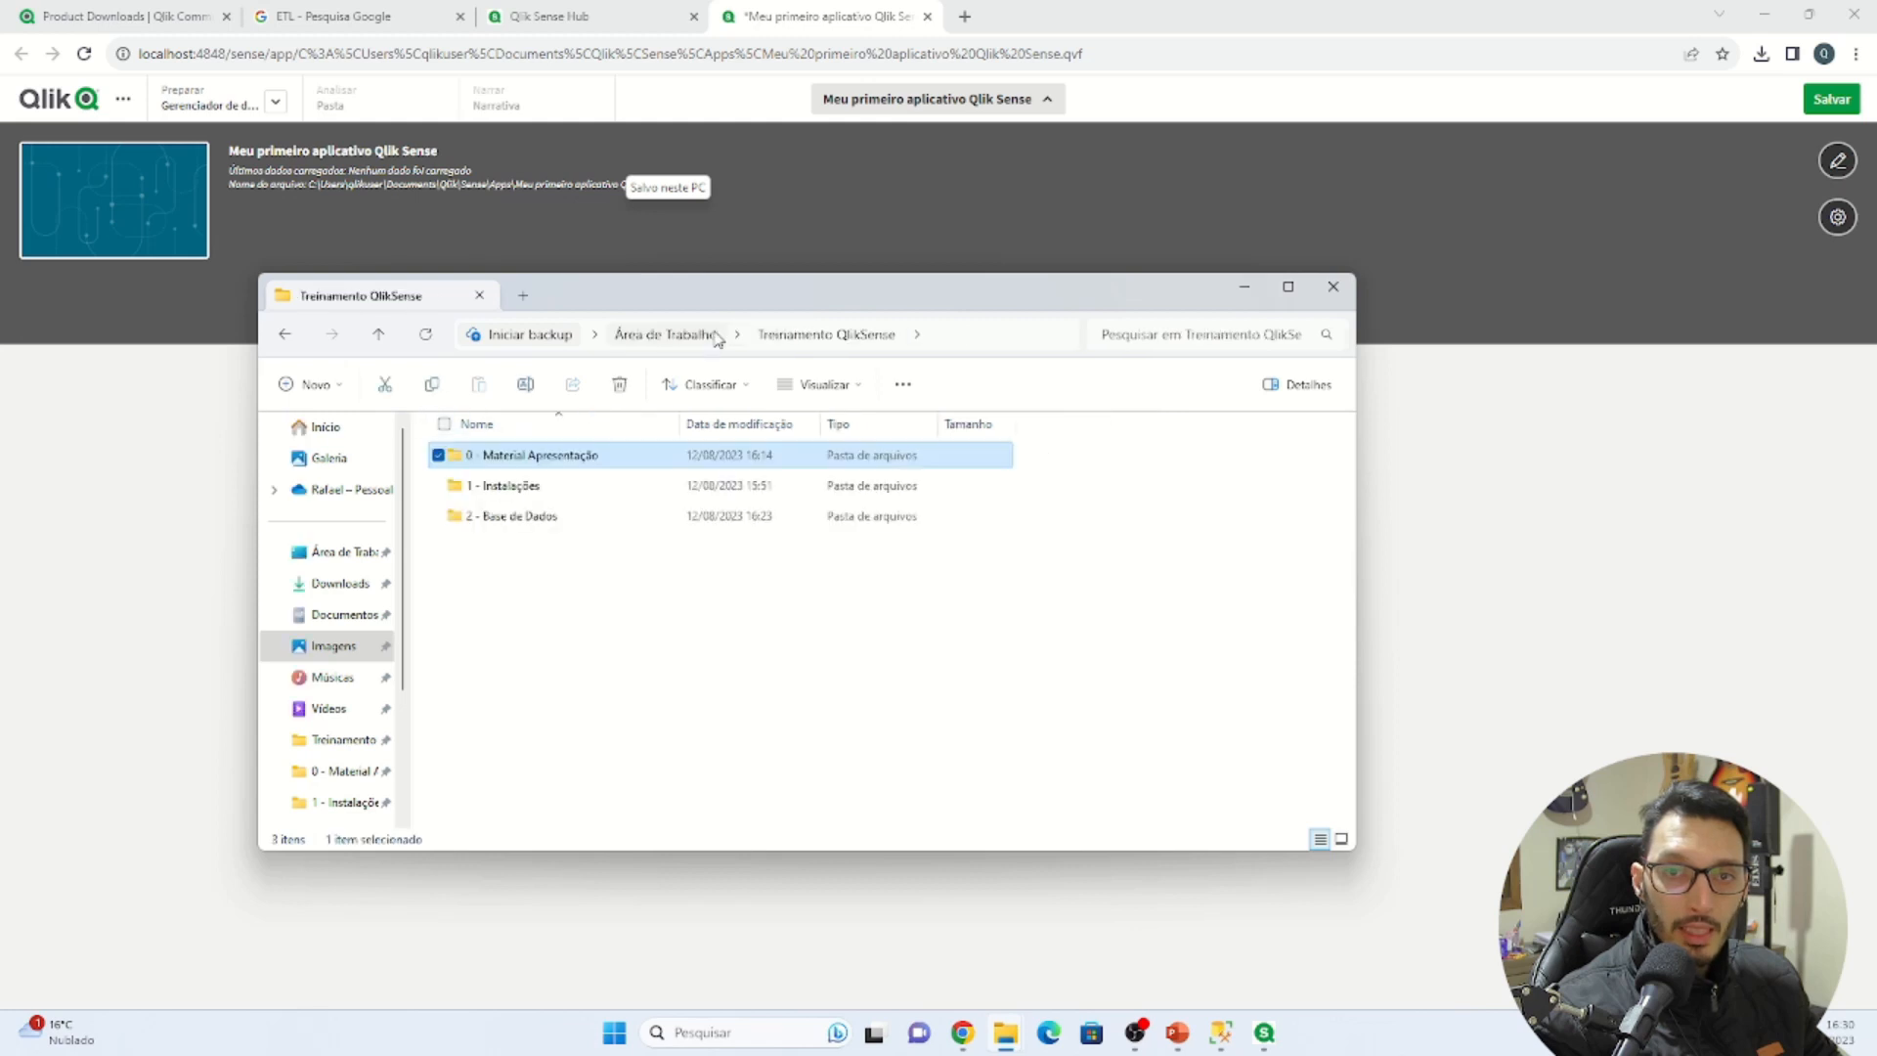
double_click(515, 506)
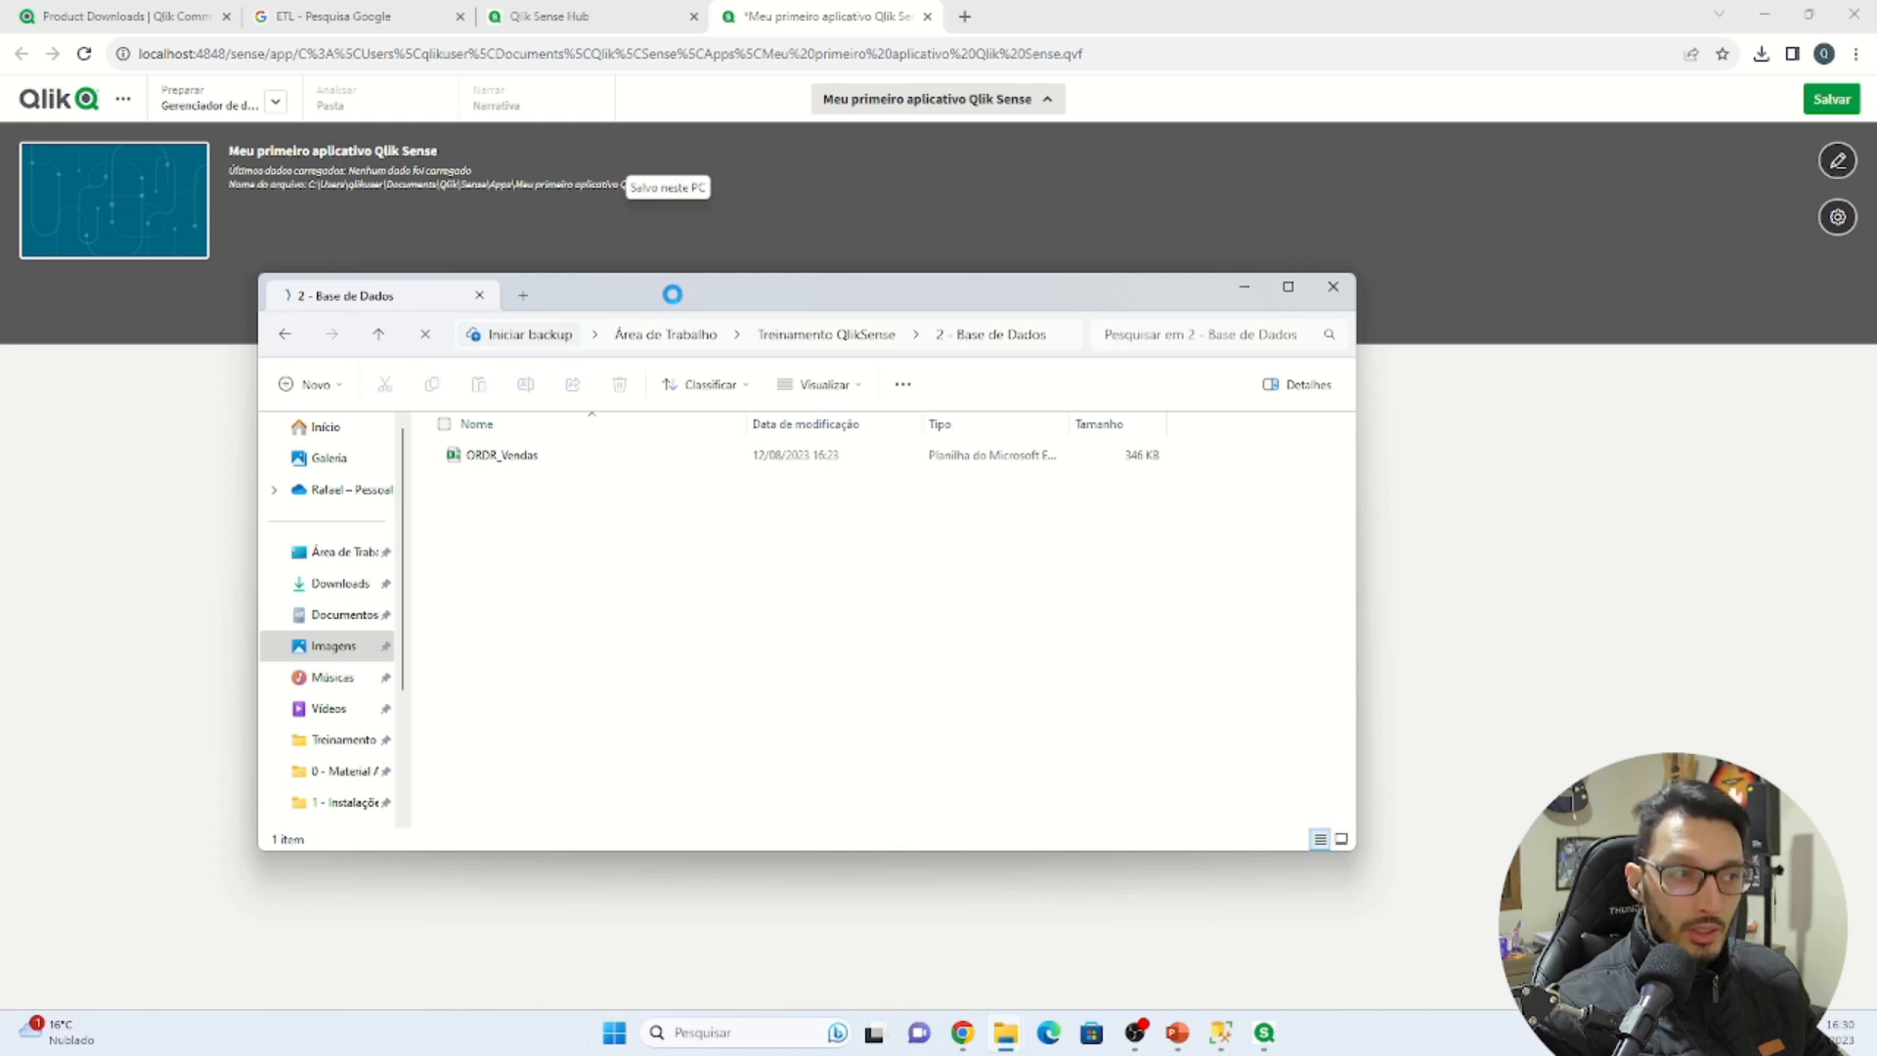
drag(671, 293, 820, 304)
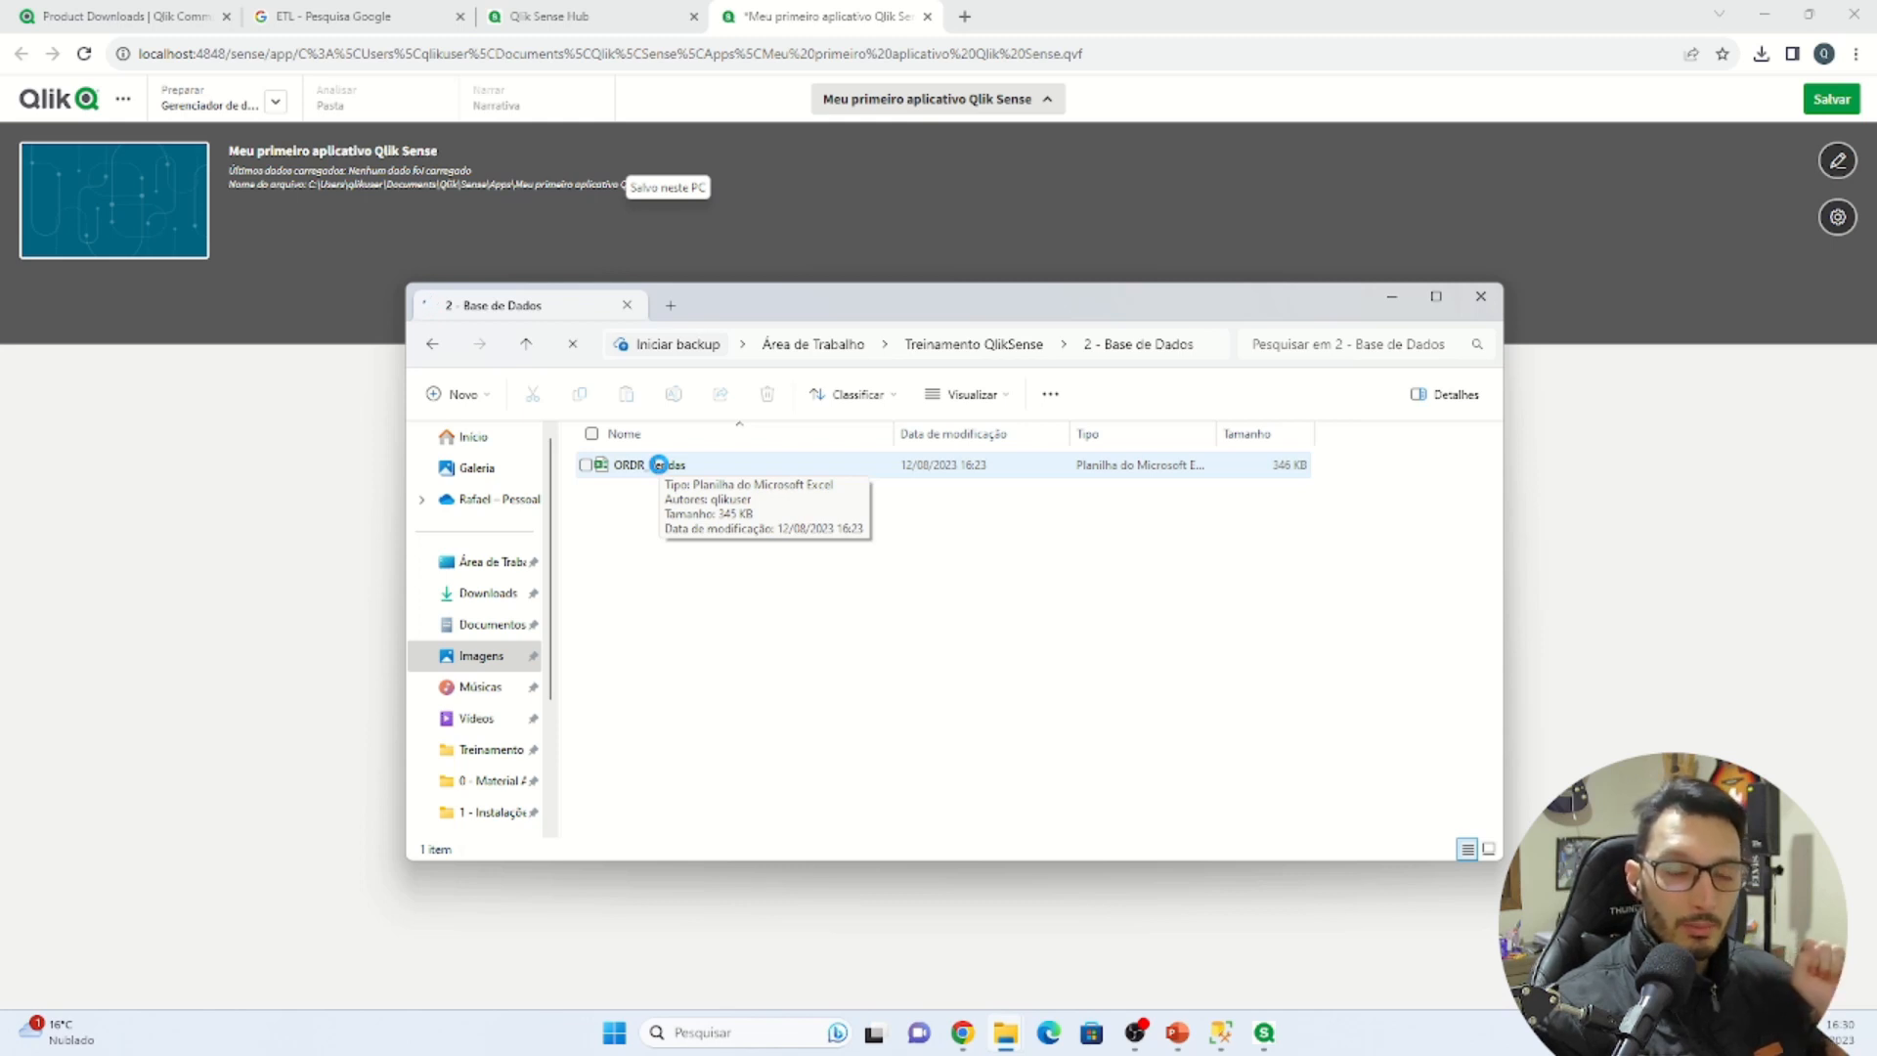
drag(873, 311, 1496, 171)
click(1251, 326)
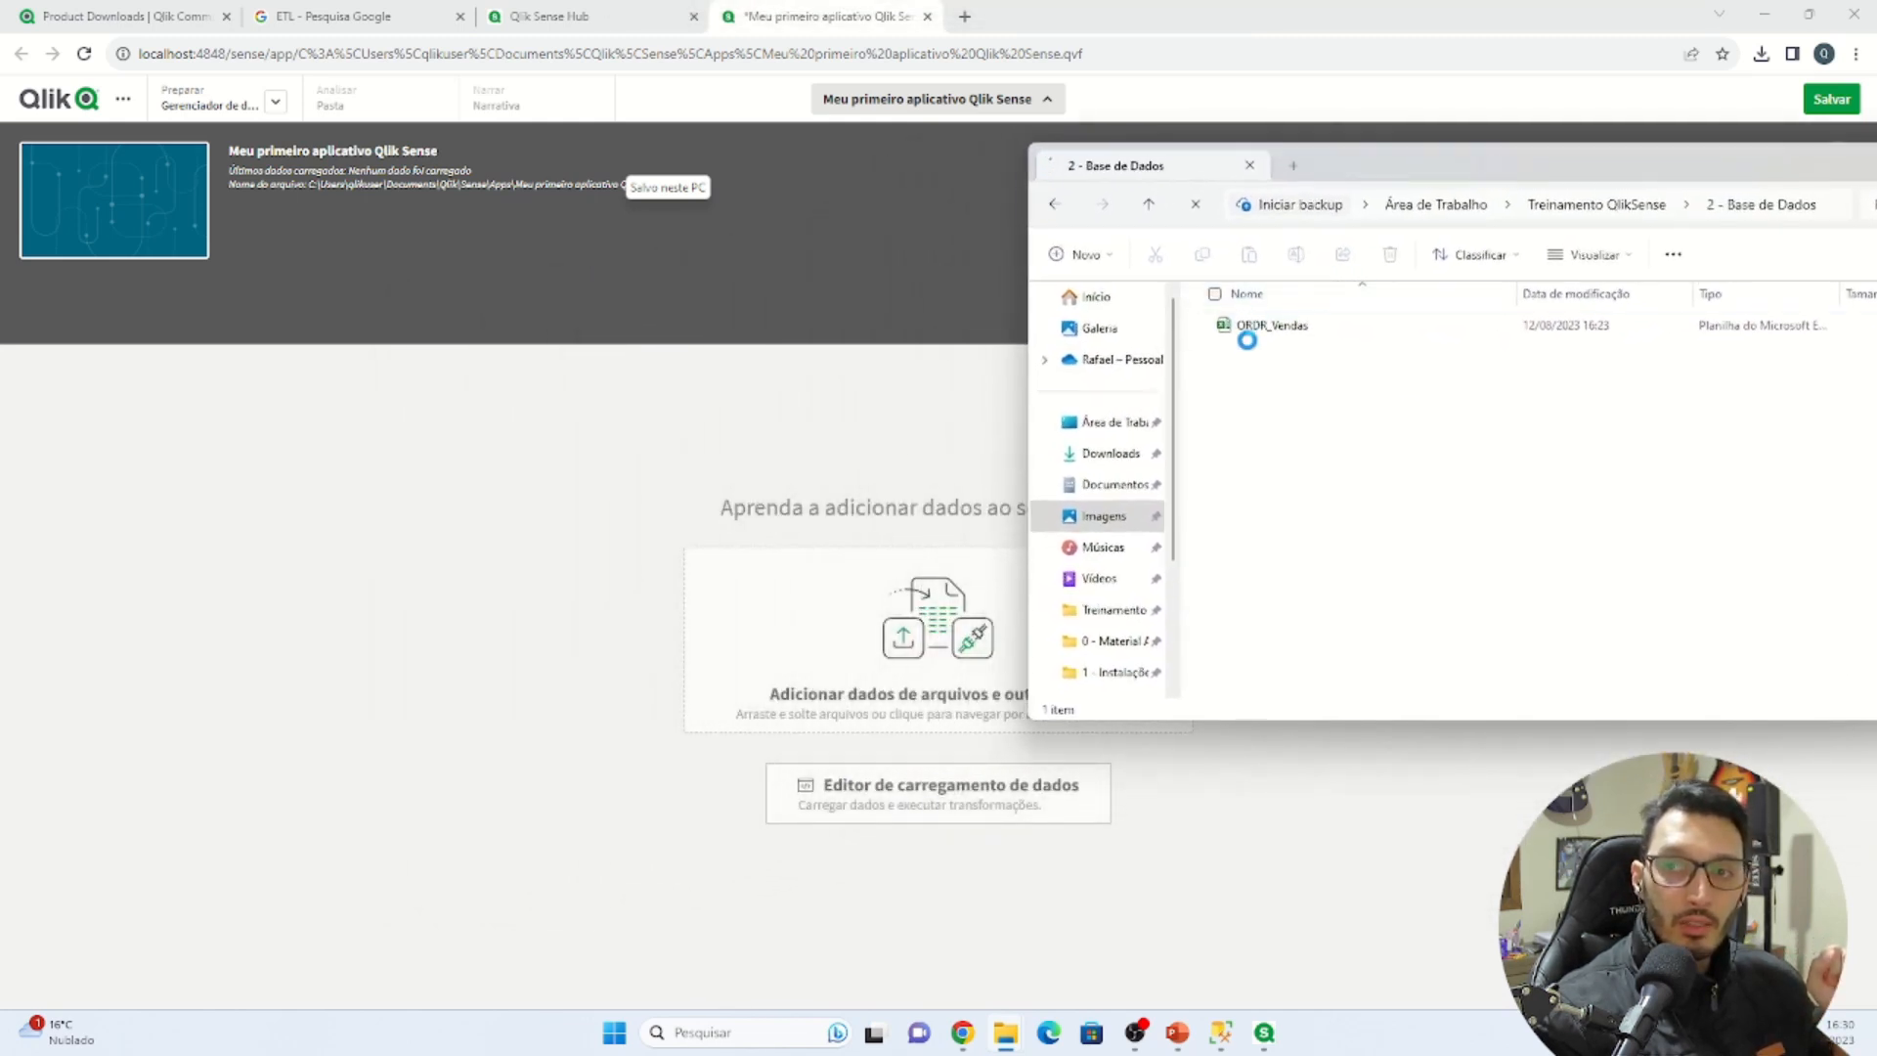
Add data from the computer, choosing ORDR_Vendas.xlsx in C > Users > qlikuser > Desktop > Treinamento QlikSense > 2 - Base de Dados
click(909, 655)
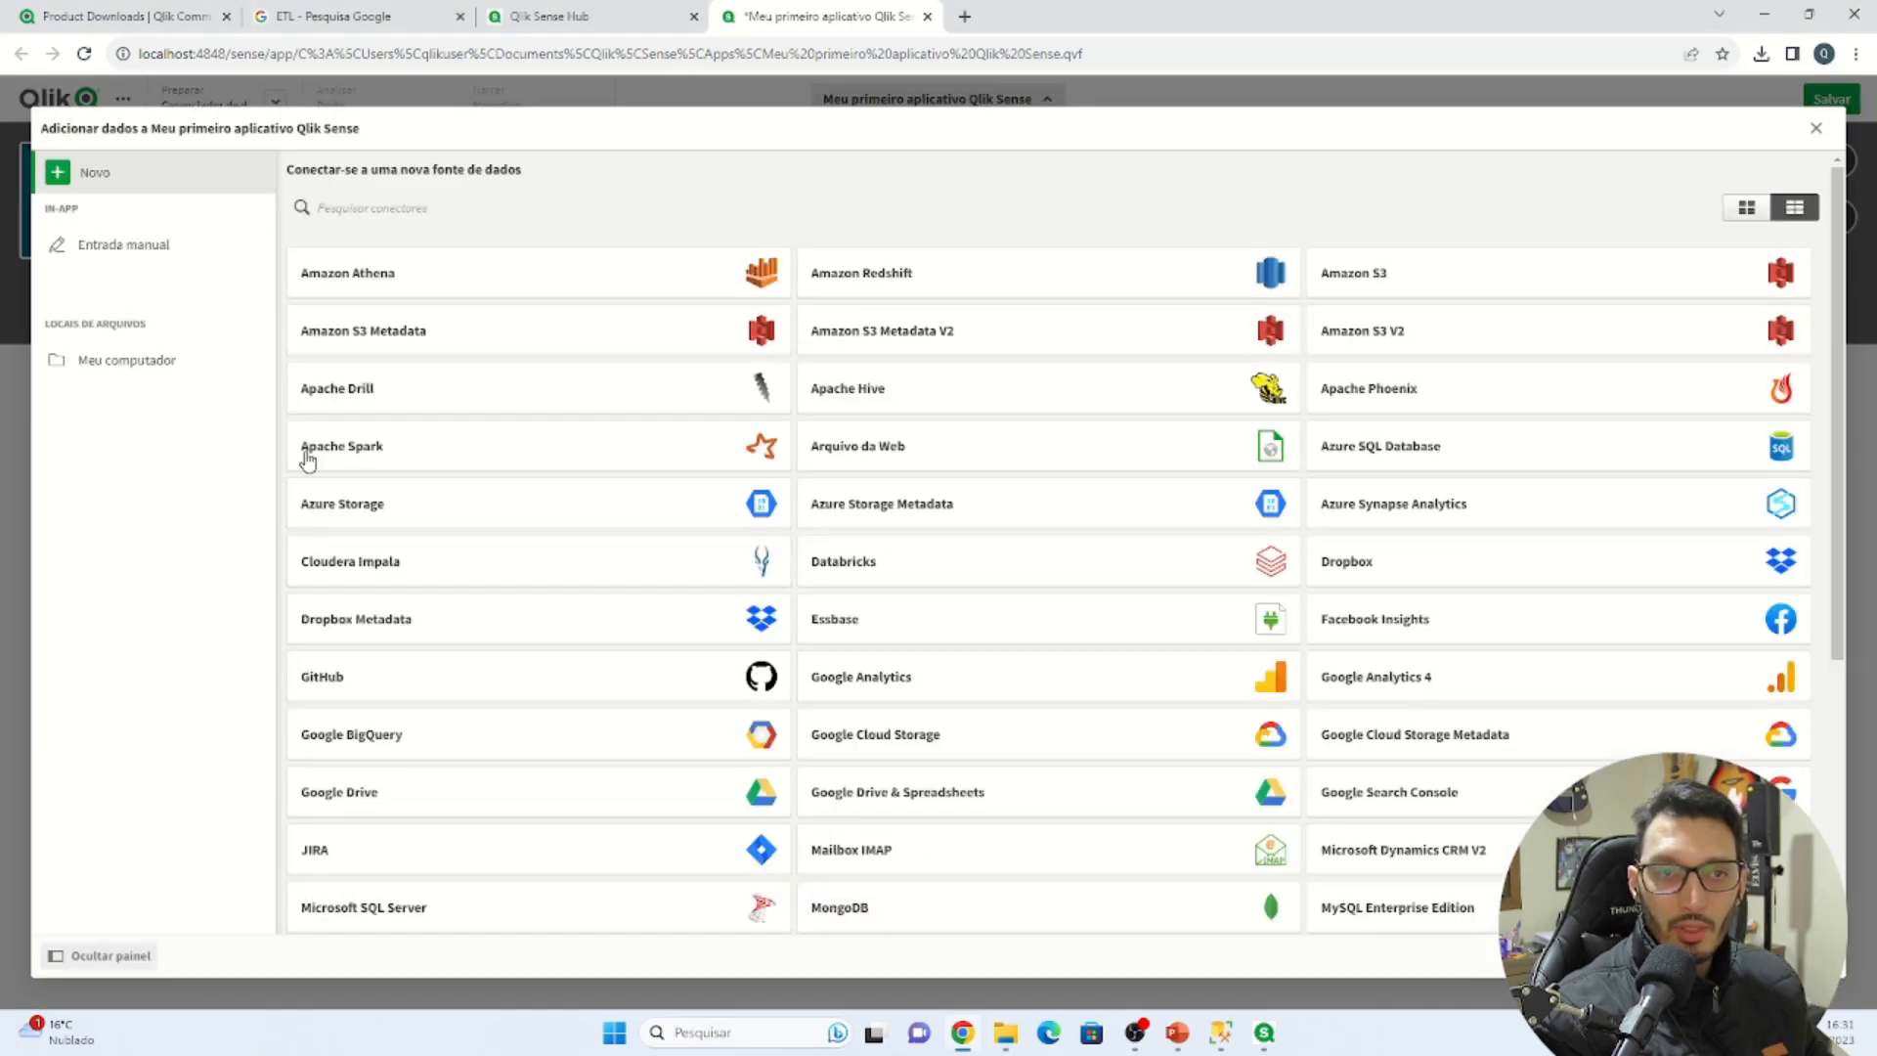
click(118, 362)
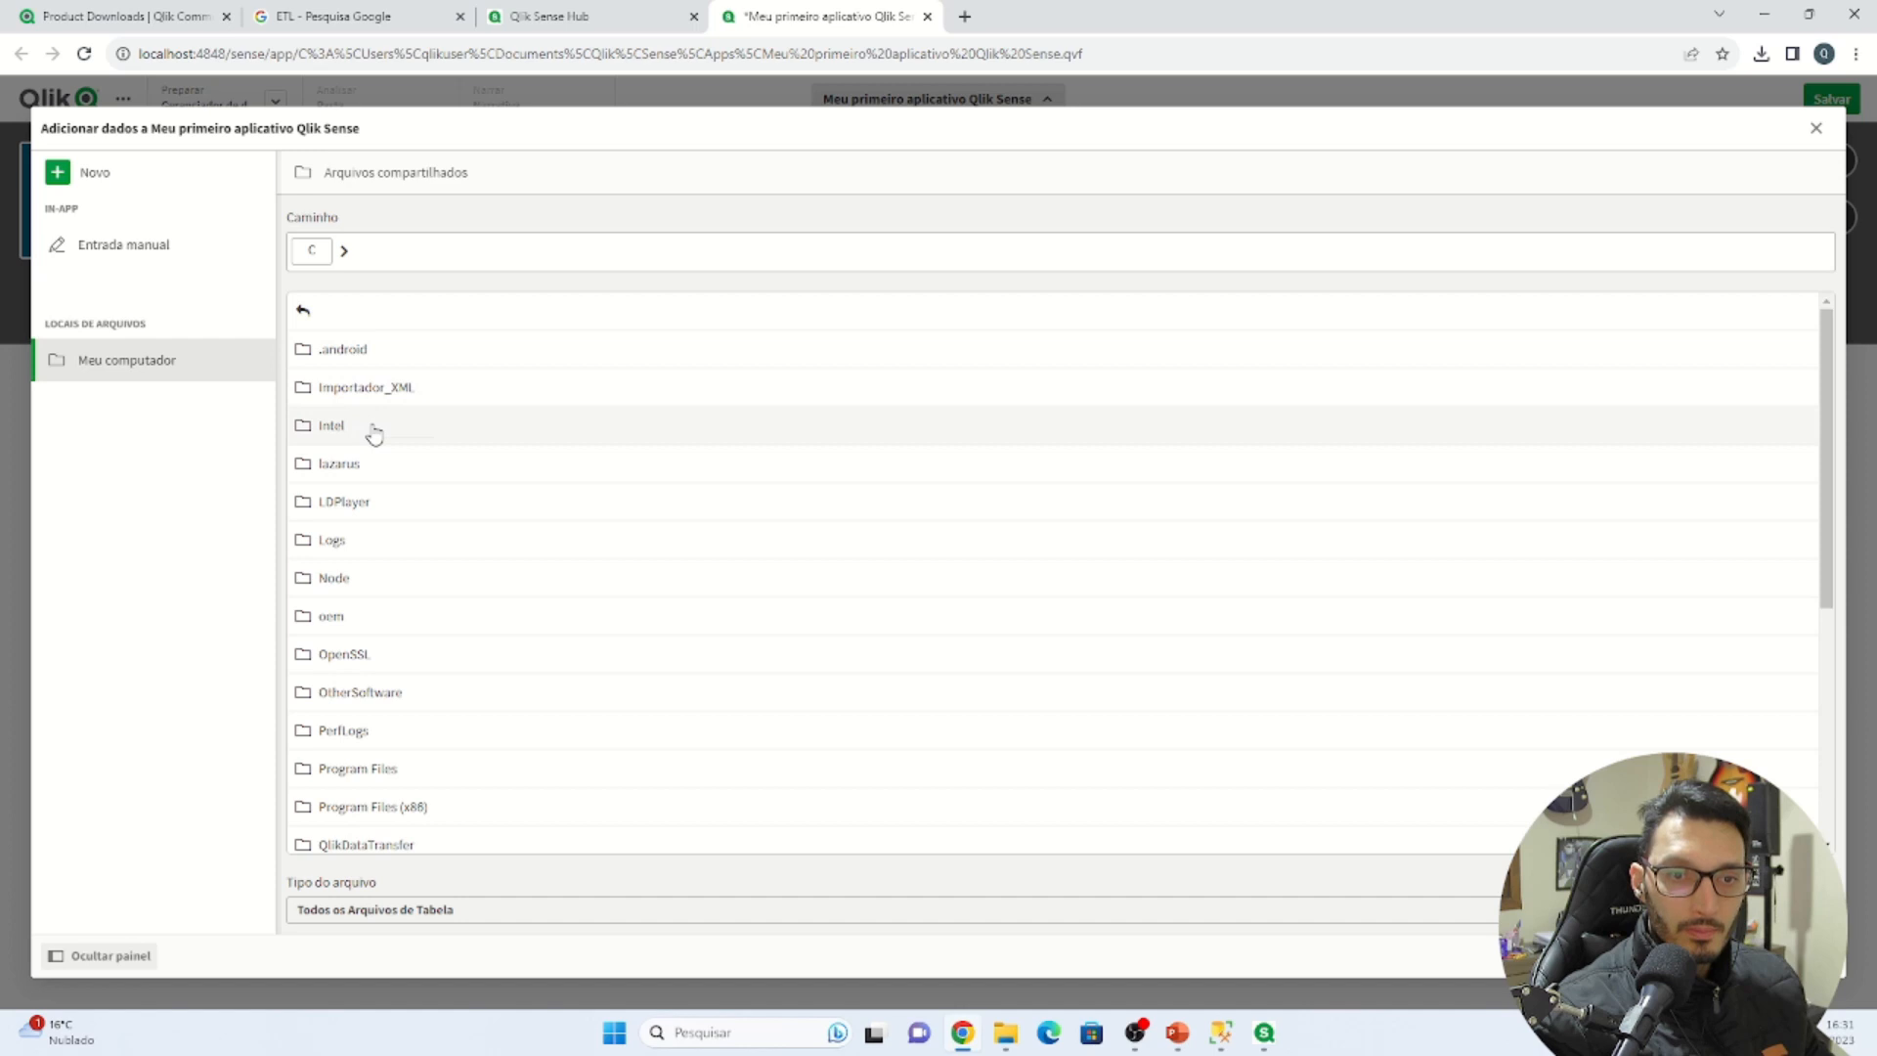
scroll(398, 391, down, 4)
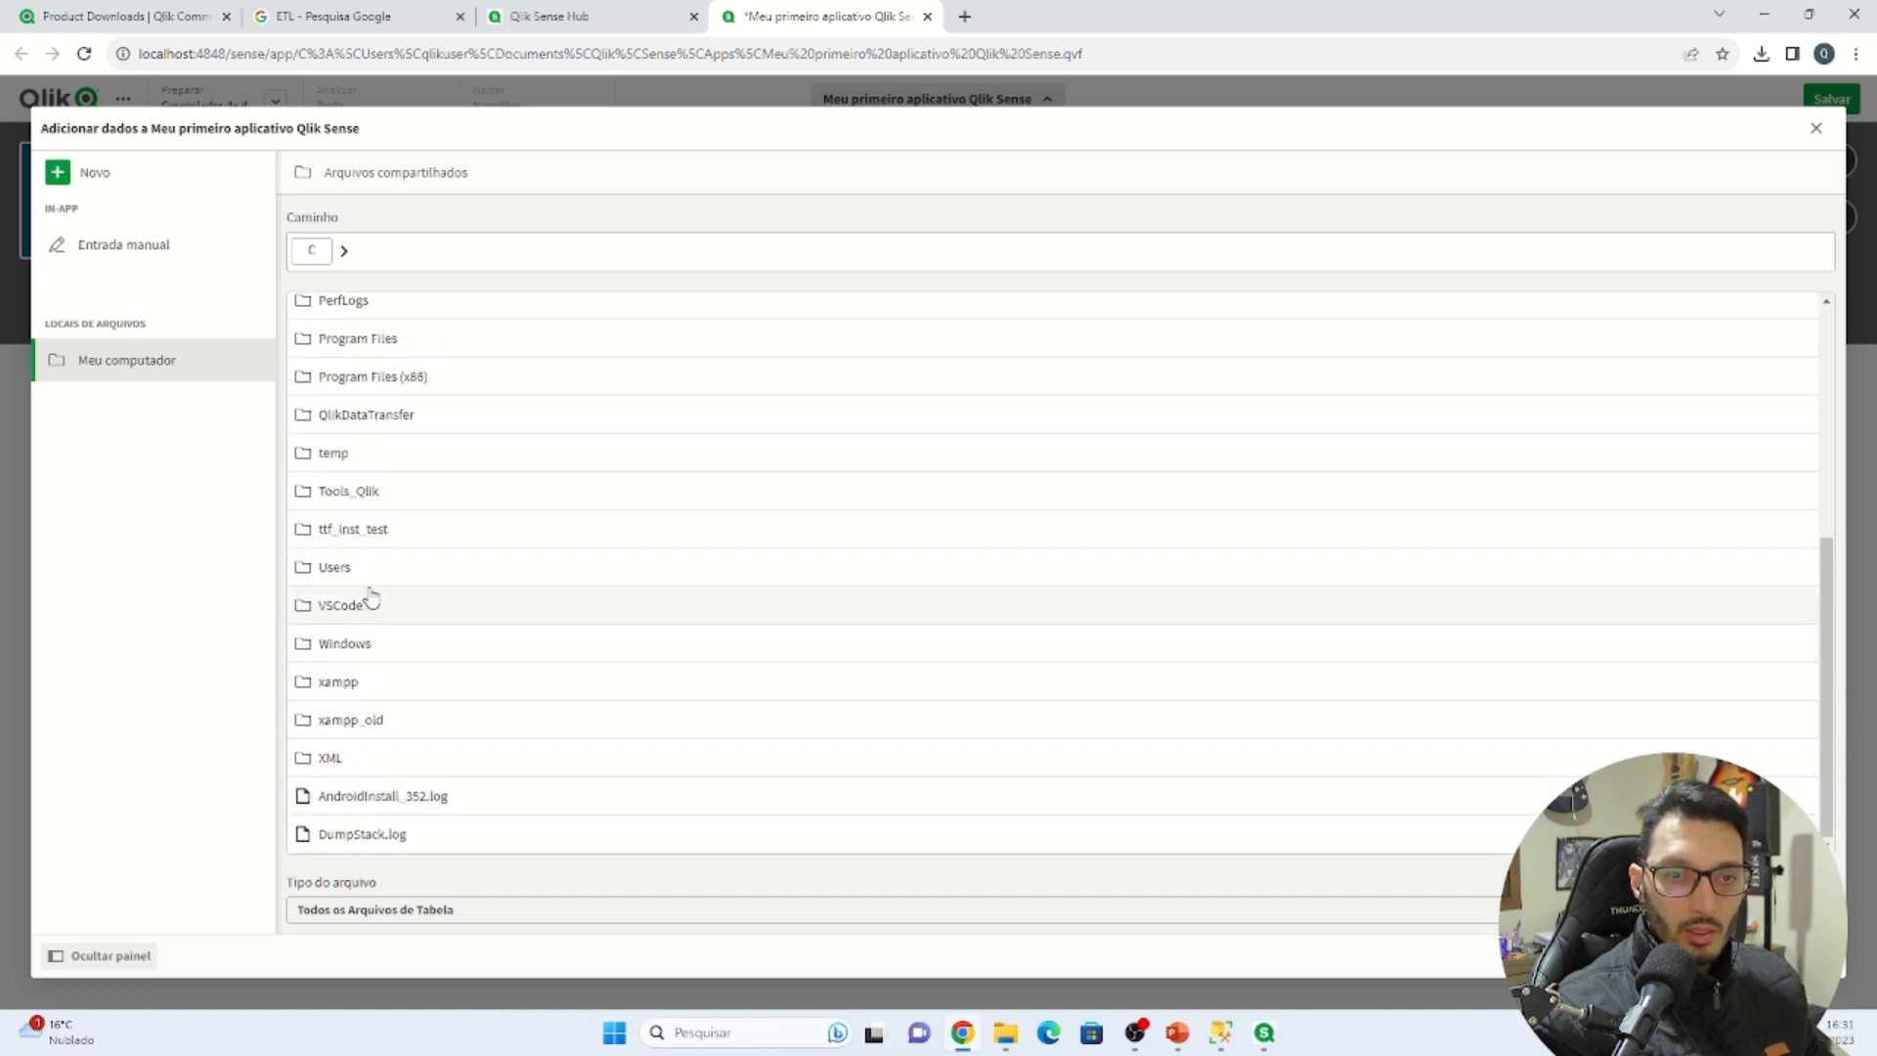
click(369, 579)
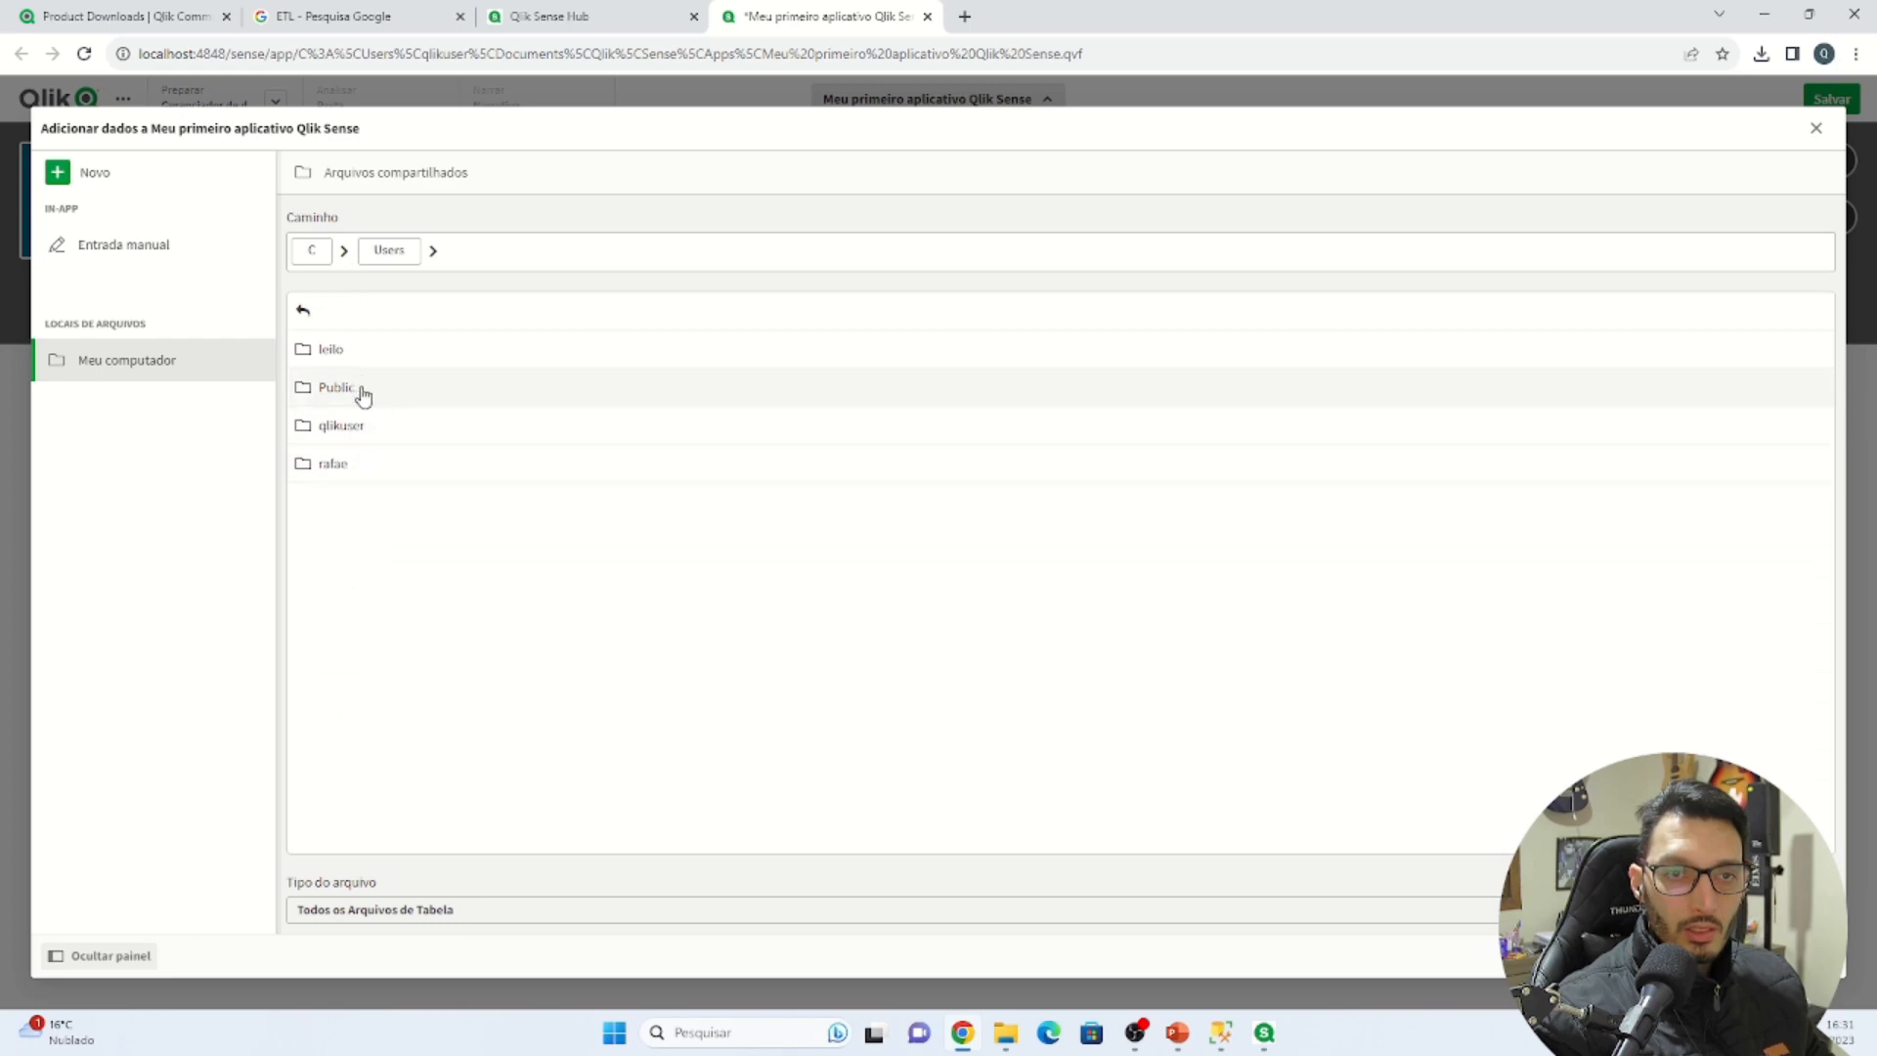
click(370, 437)
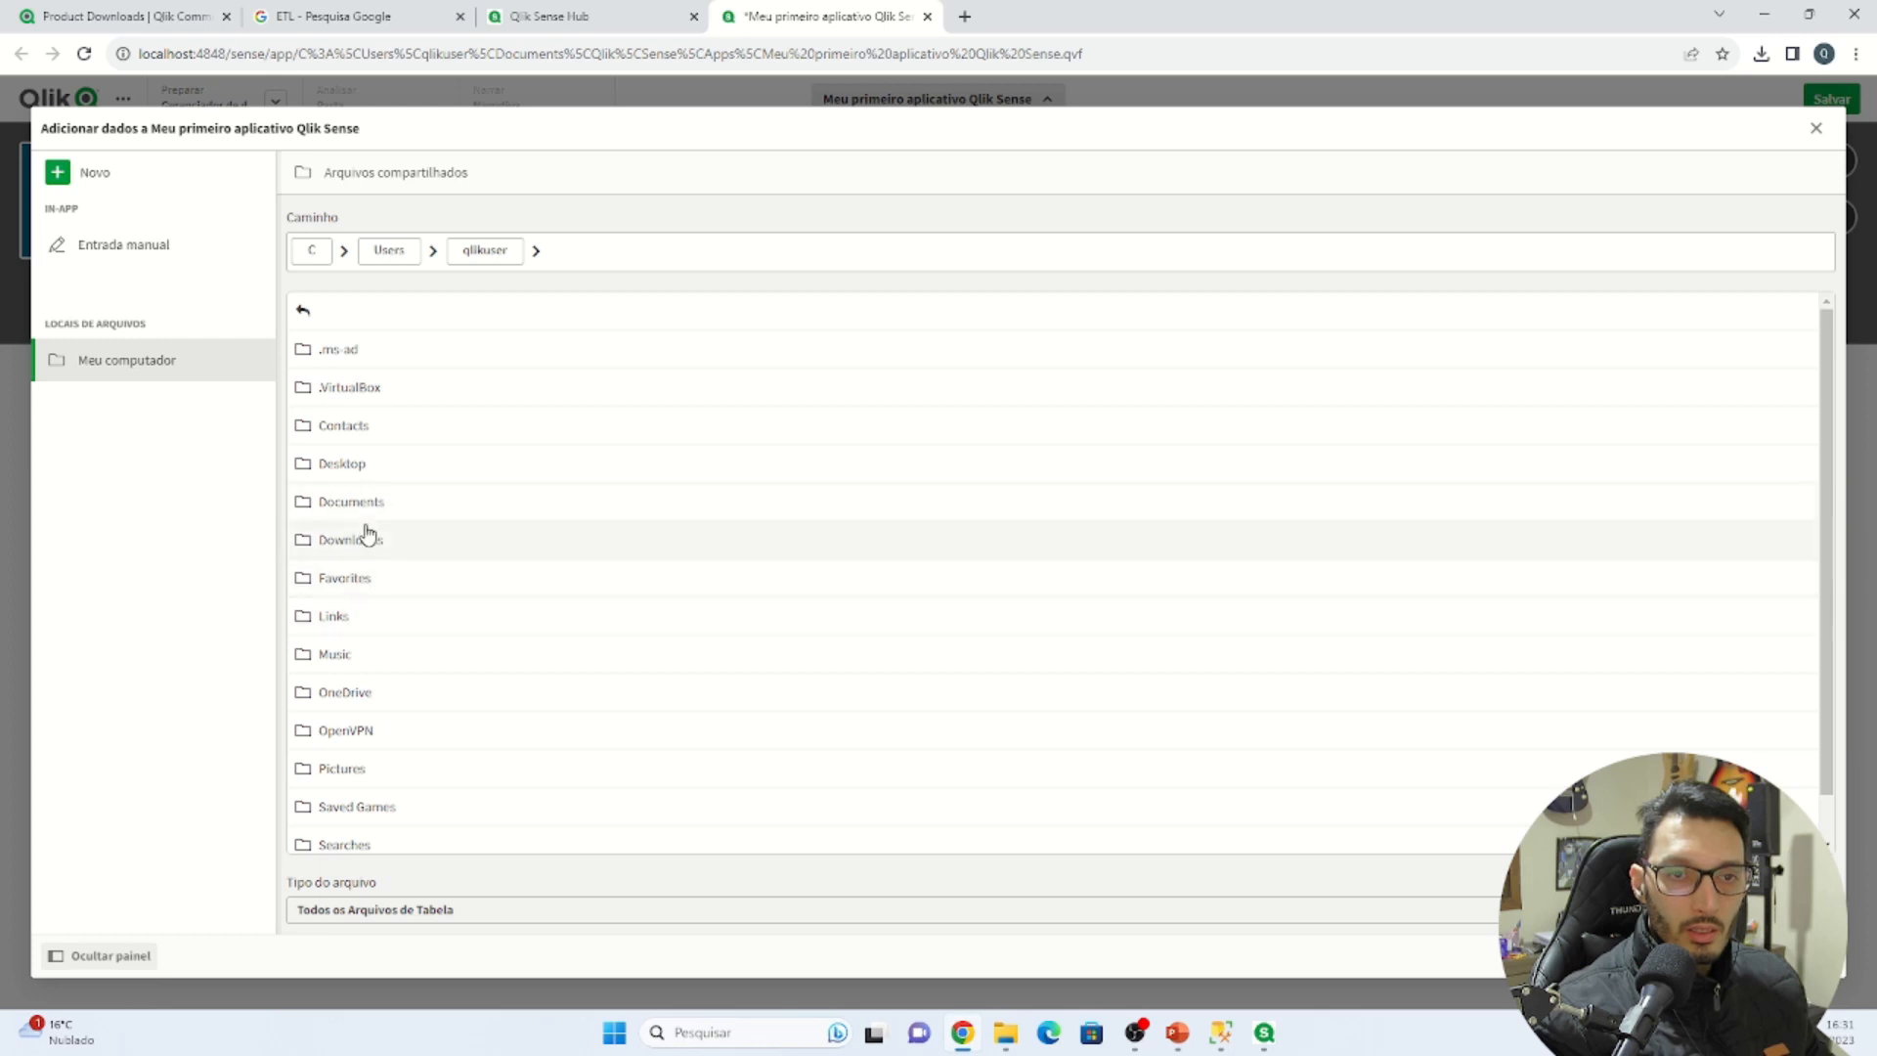
click(366, 463)
click(383, 360)
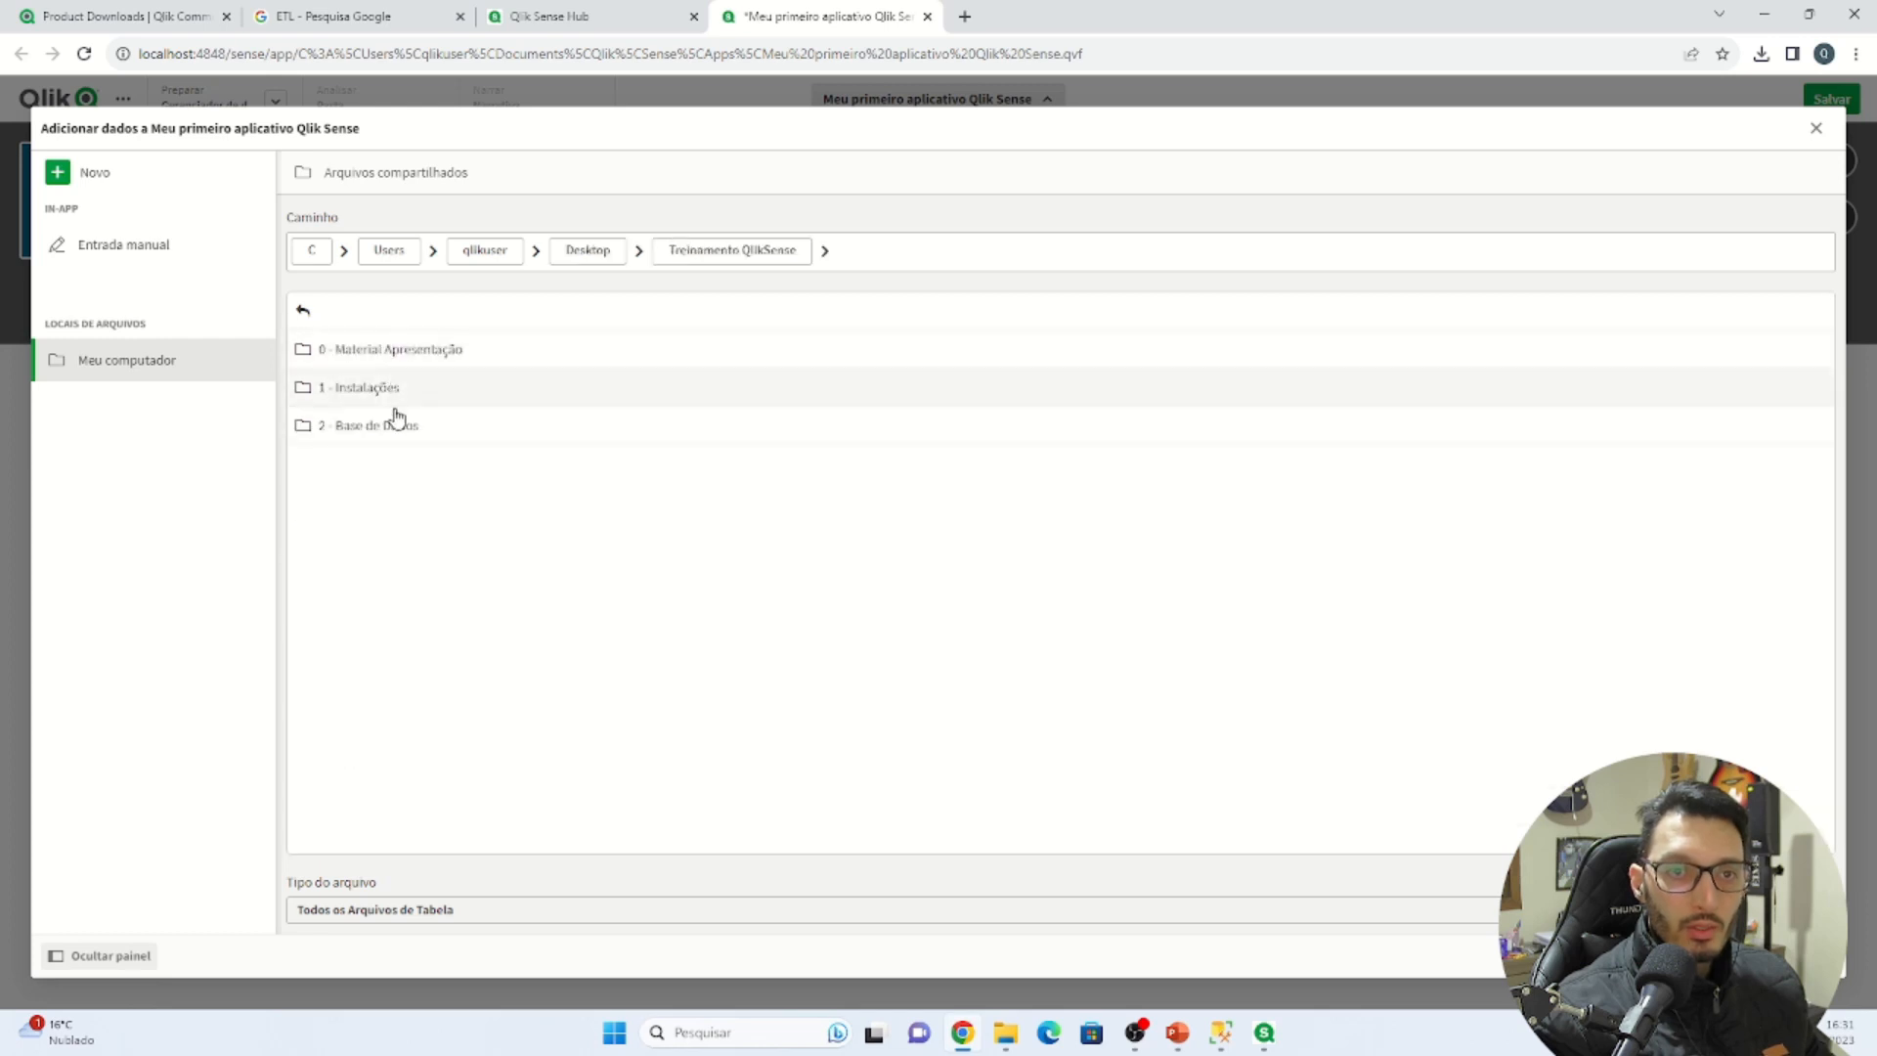
click(394, 427)
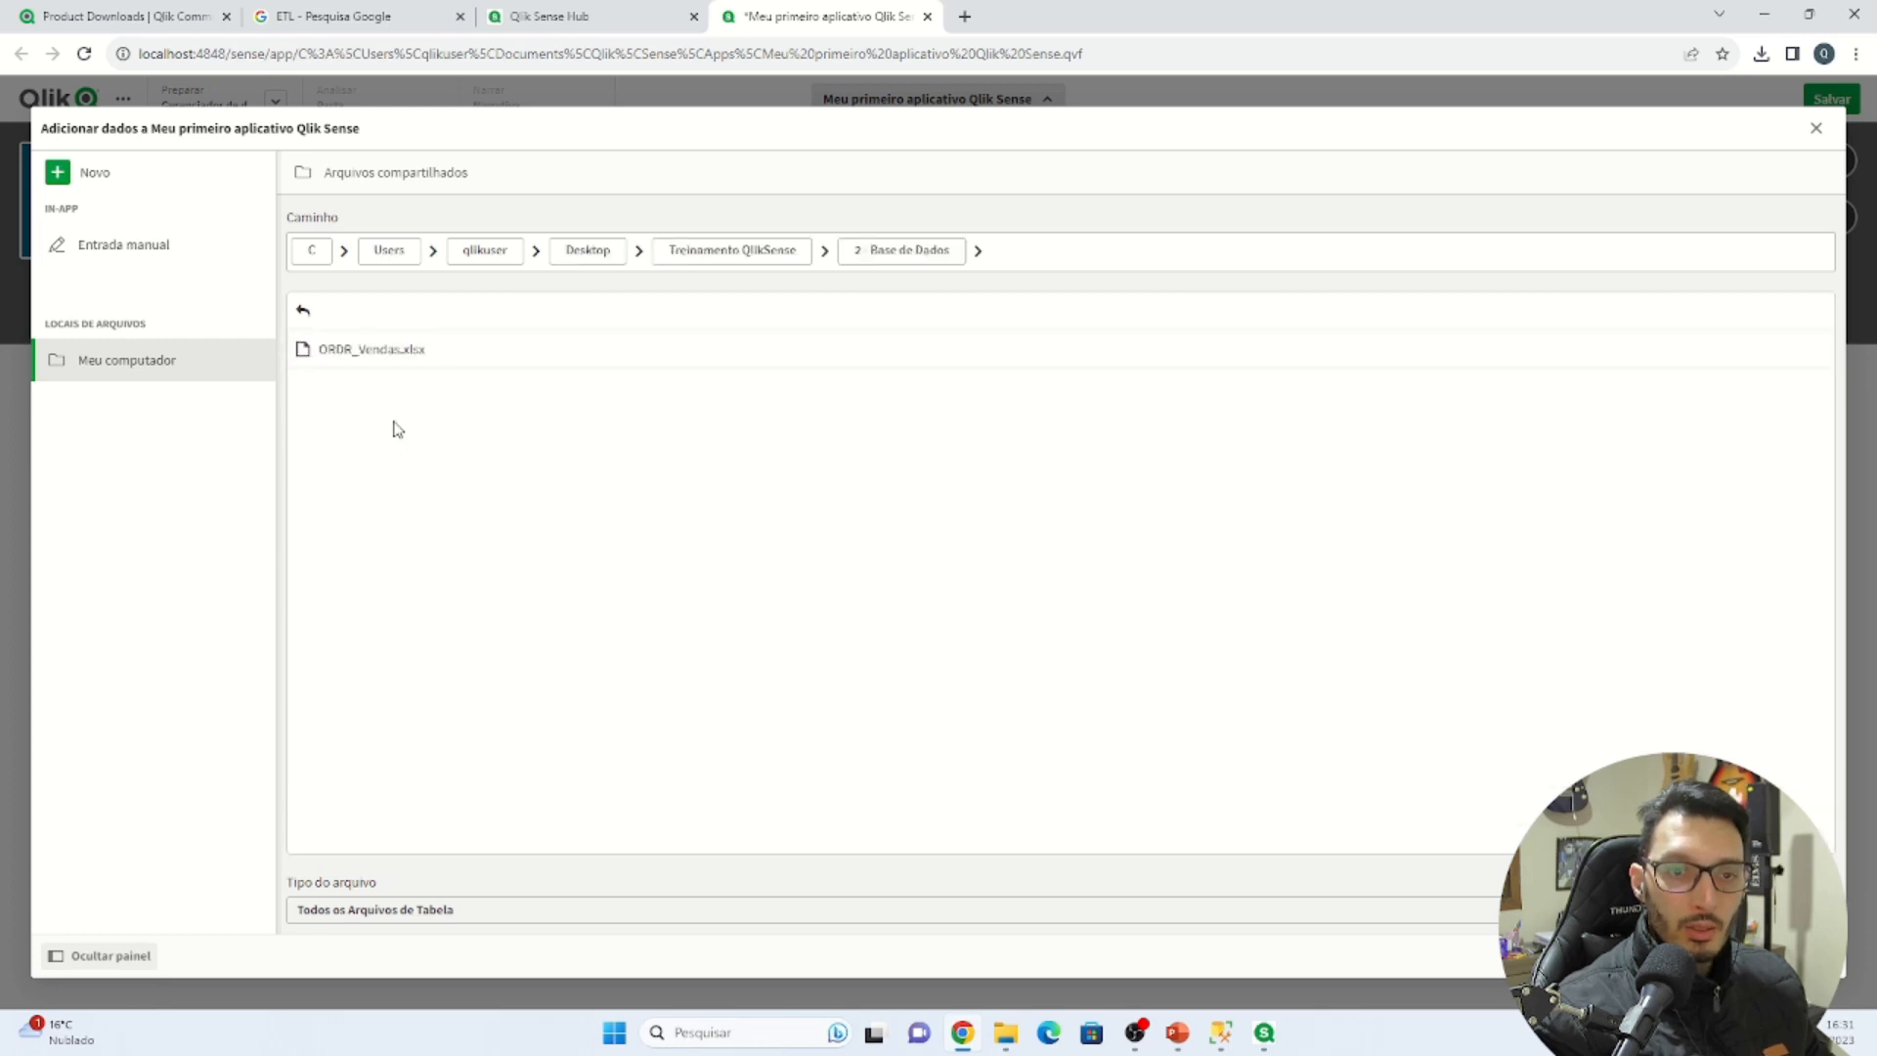
click(374, 362)
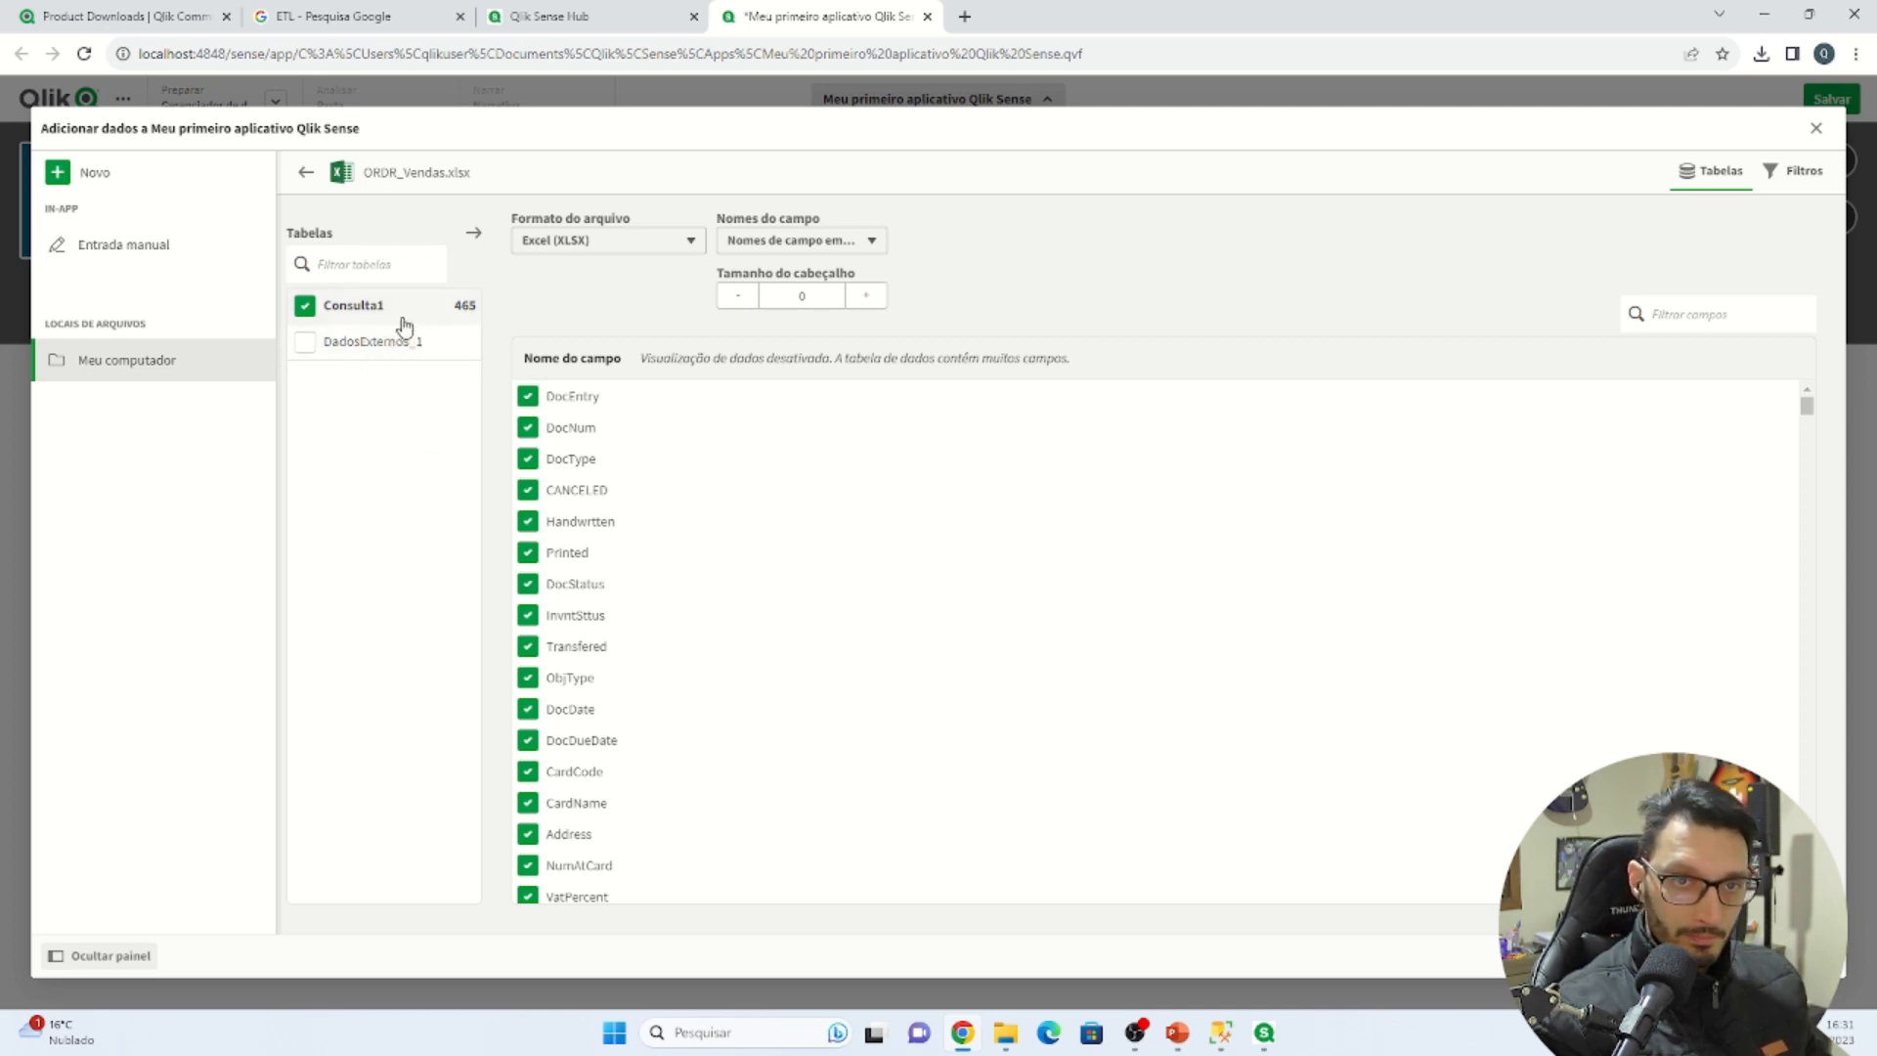
Look through the field list of the Consulta1 table in ORDR_Vendas.xlsx
scroll(696, 486, down, 15)
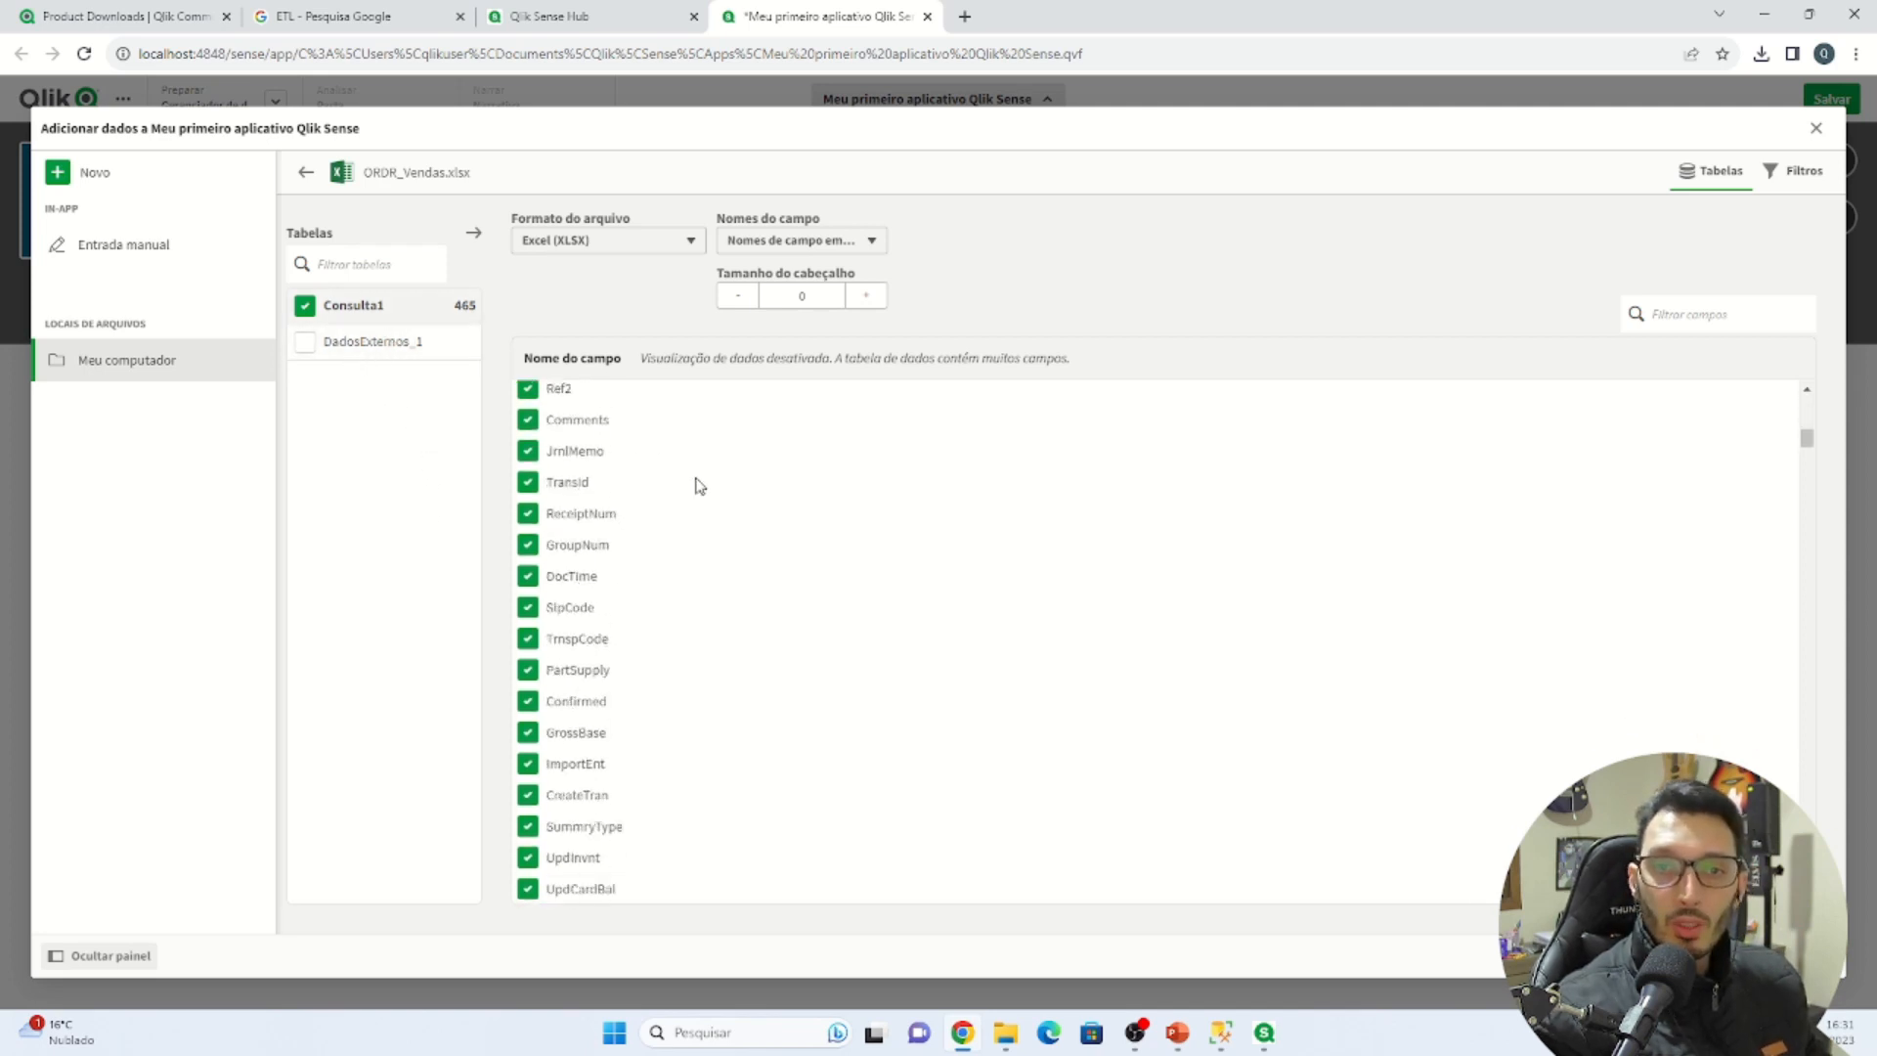
scroll(700, 485, down, 15)
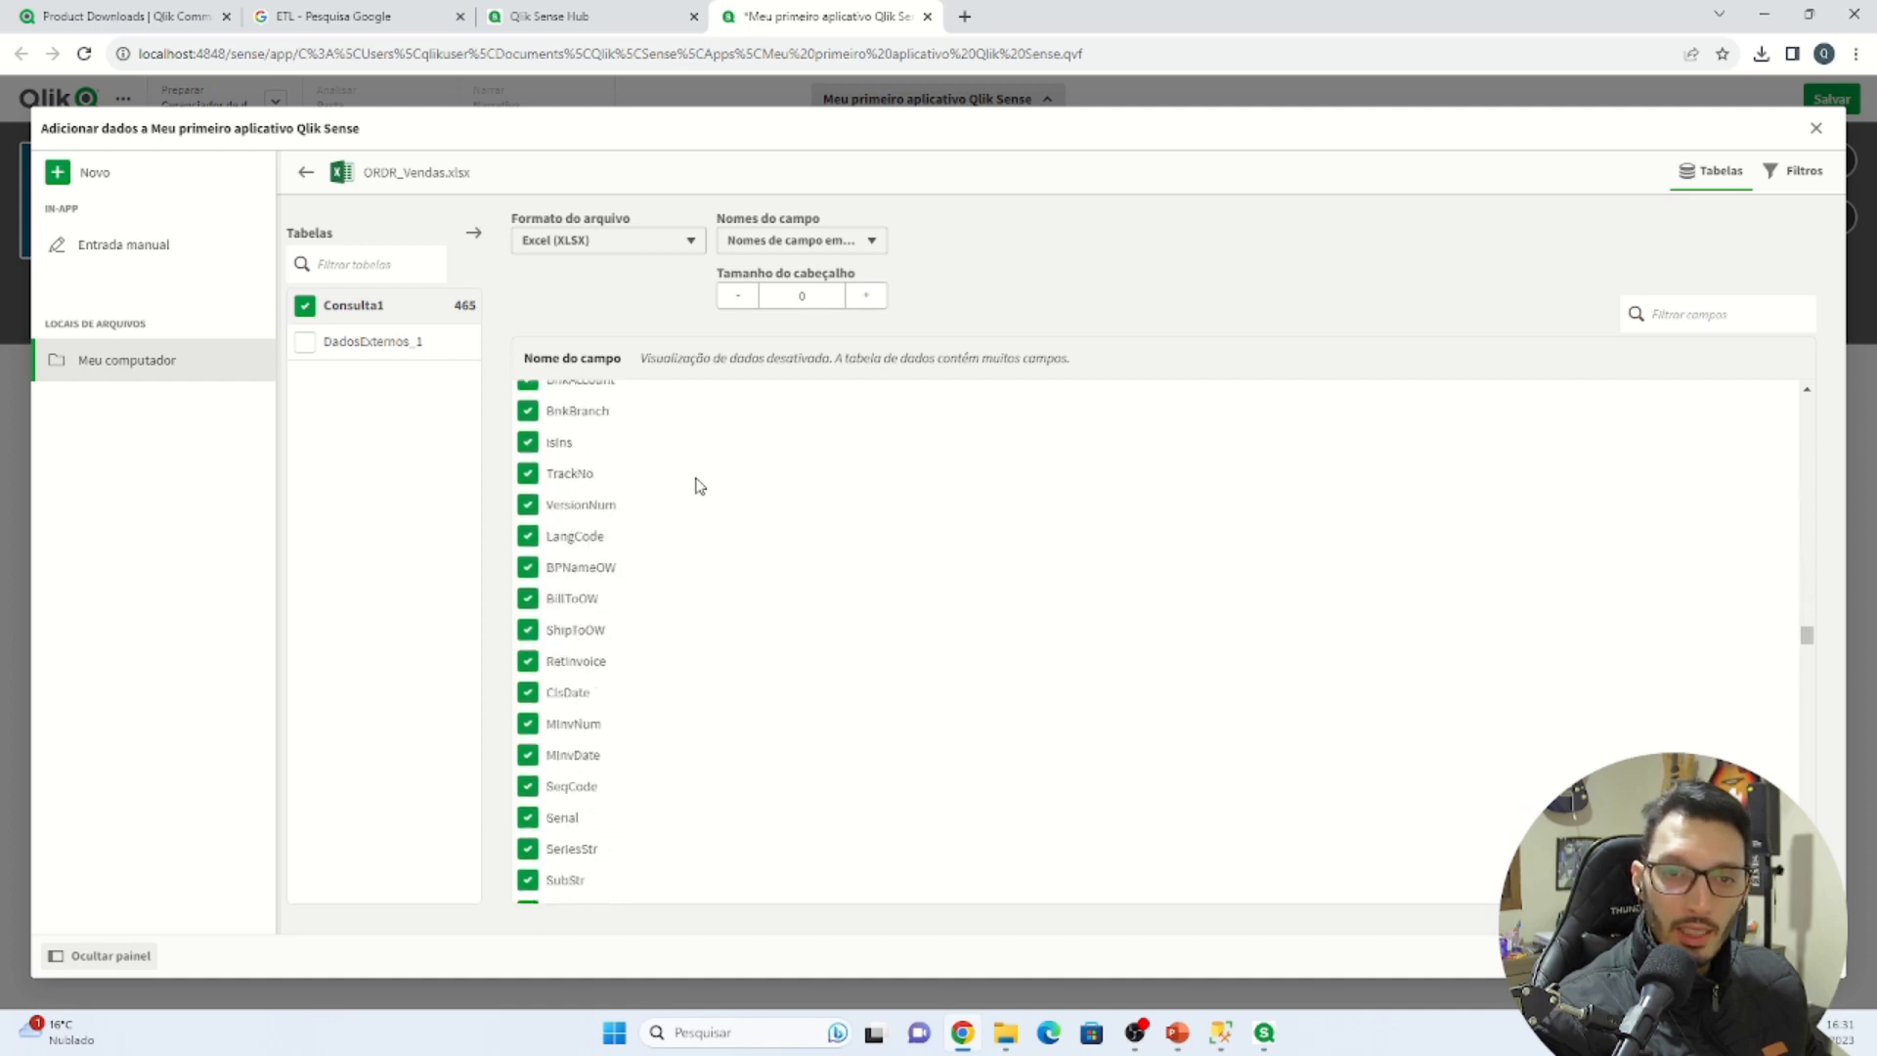
scroll(700, 486, down, 15)
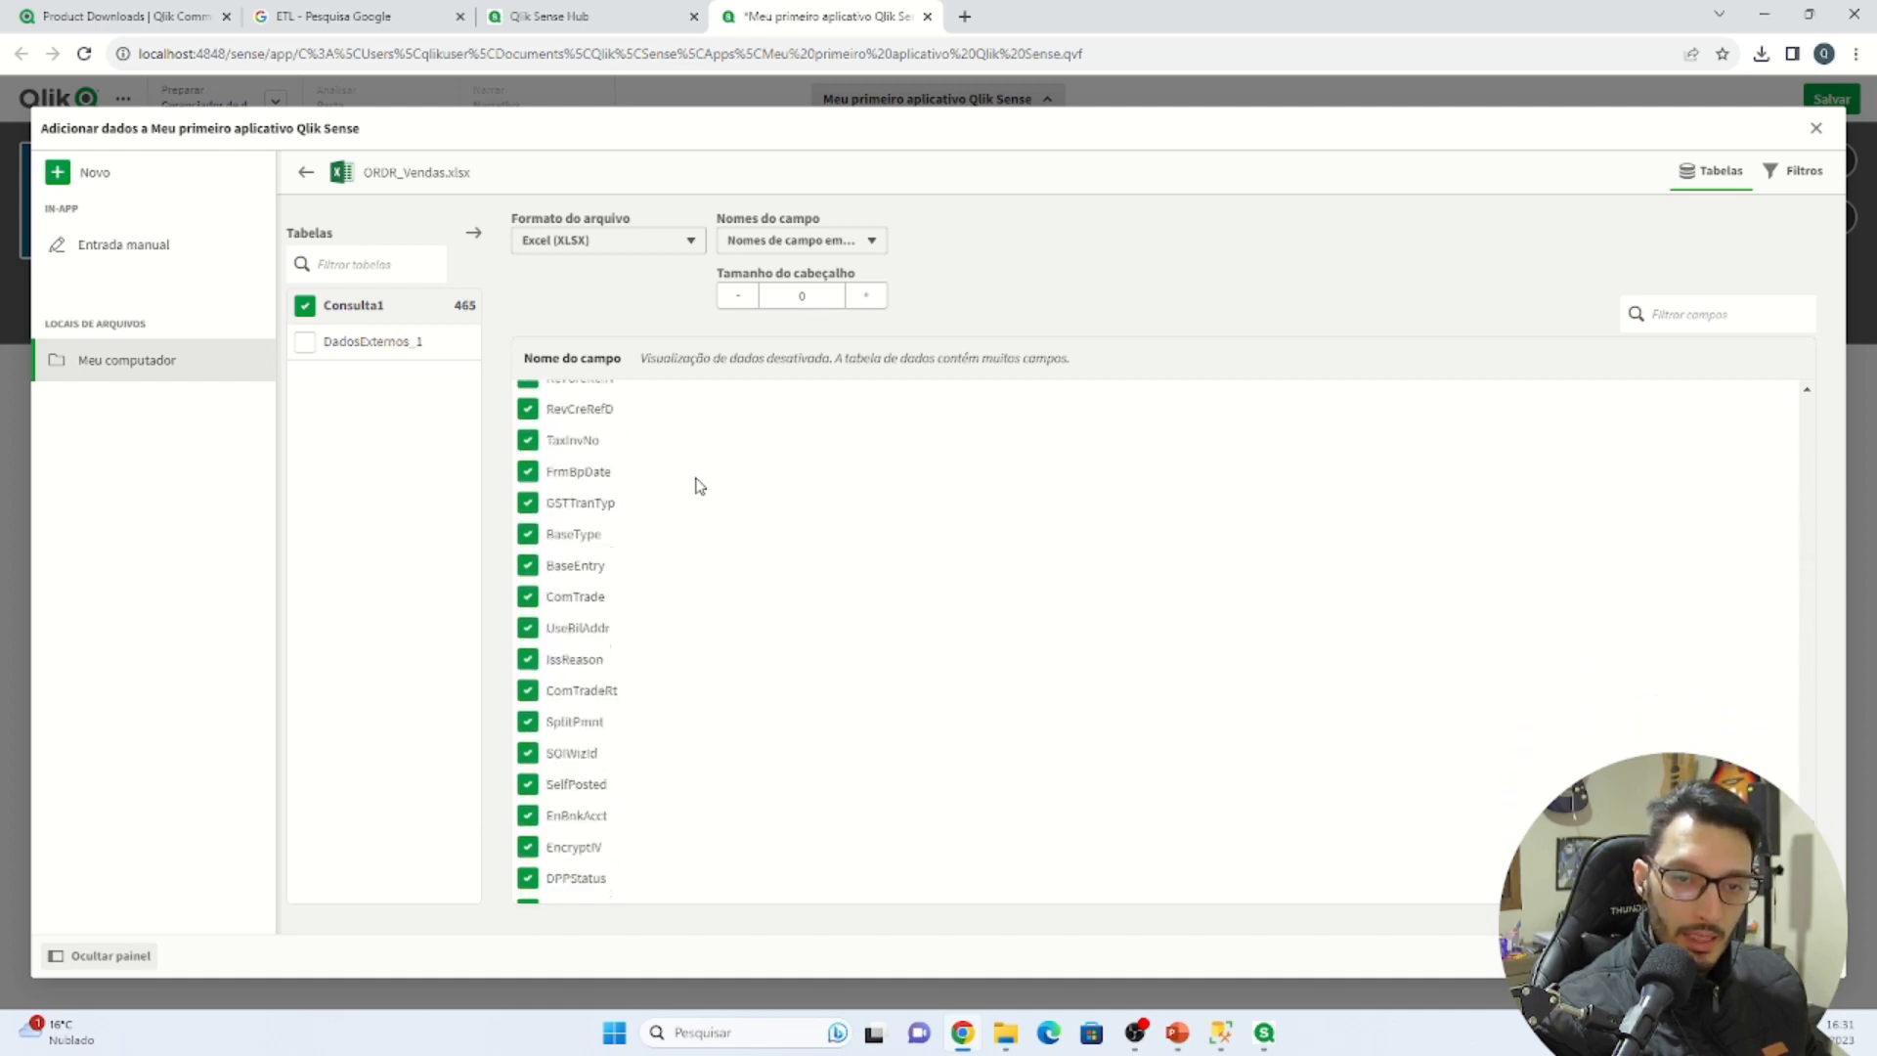
scroll(700, 486, down, 5)
scroll(700, 486, up, 20)
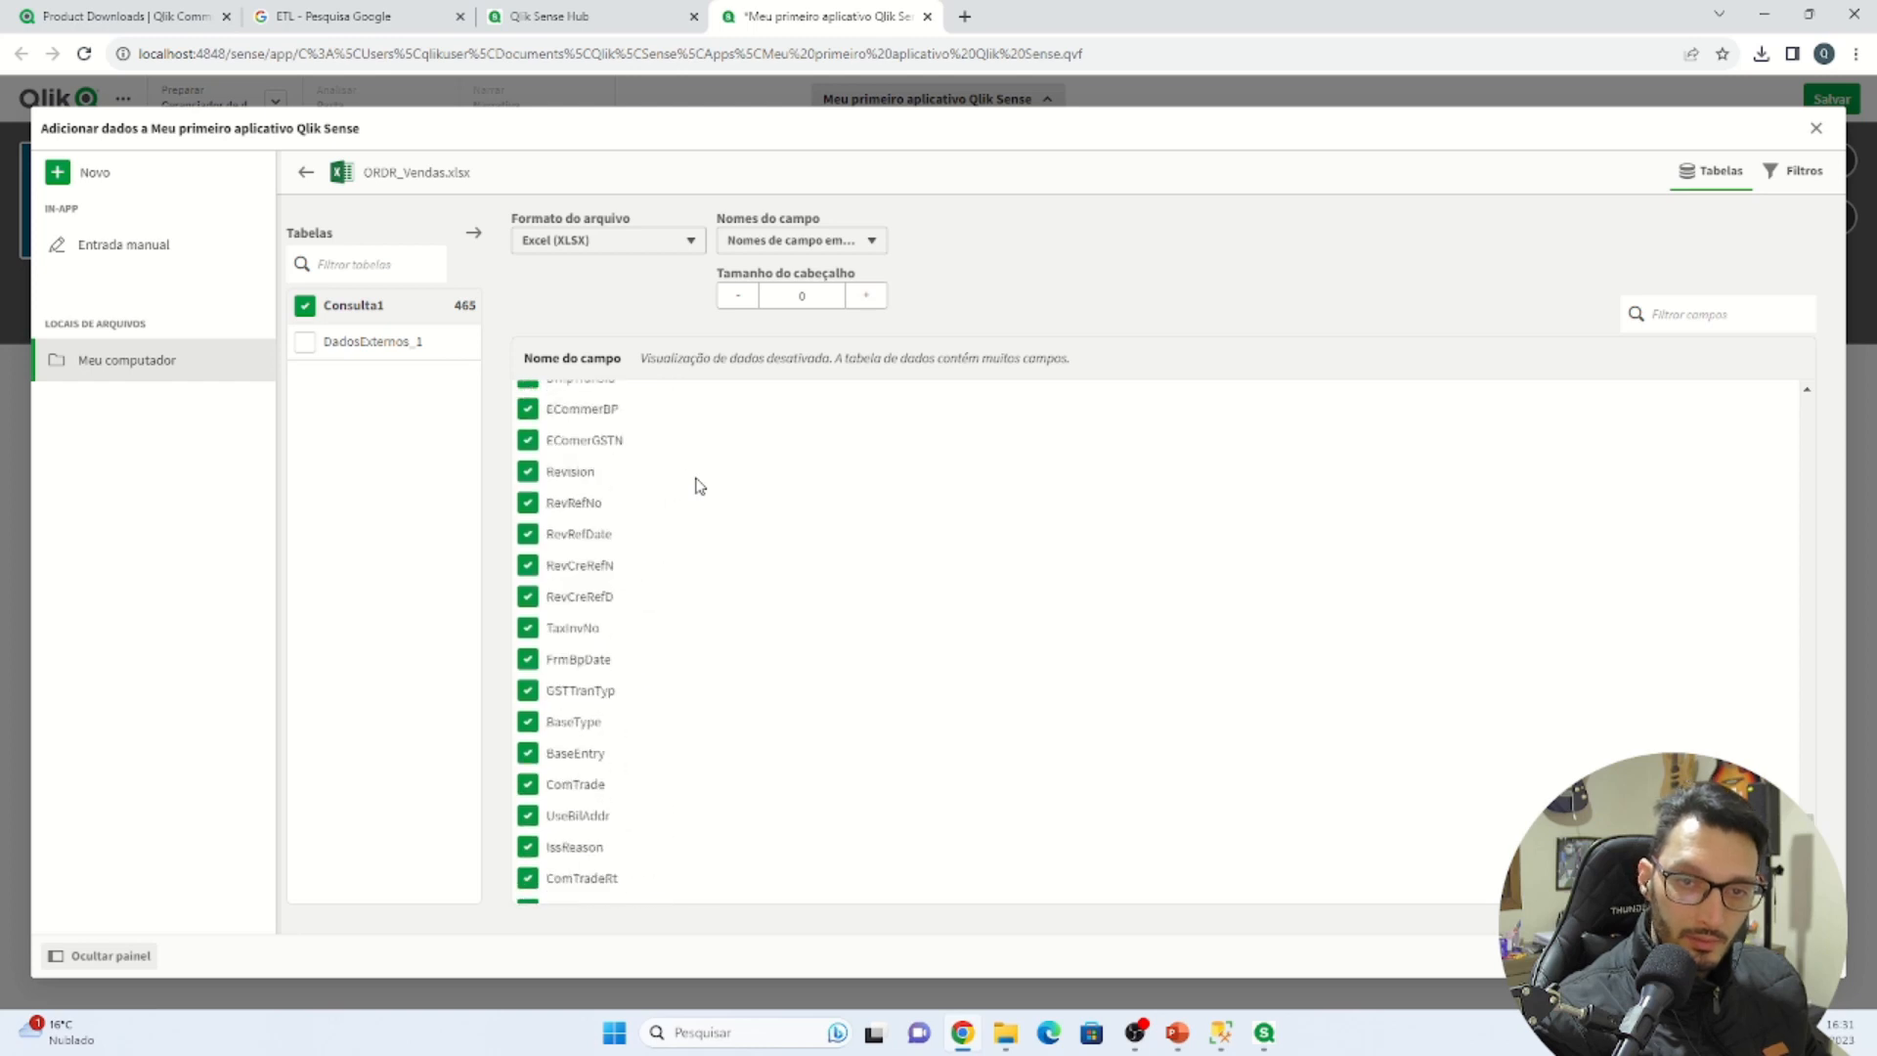
Return to the start of the Consulta1 field list and review the file formats available for ORDR_Vendas.xlsx, keeping Excel (XLSX)
scroll(700, 486, up, 15)
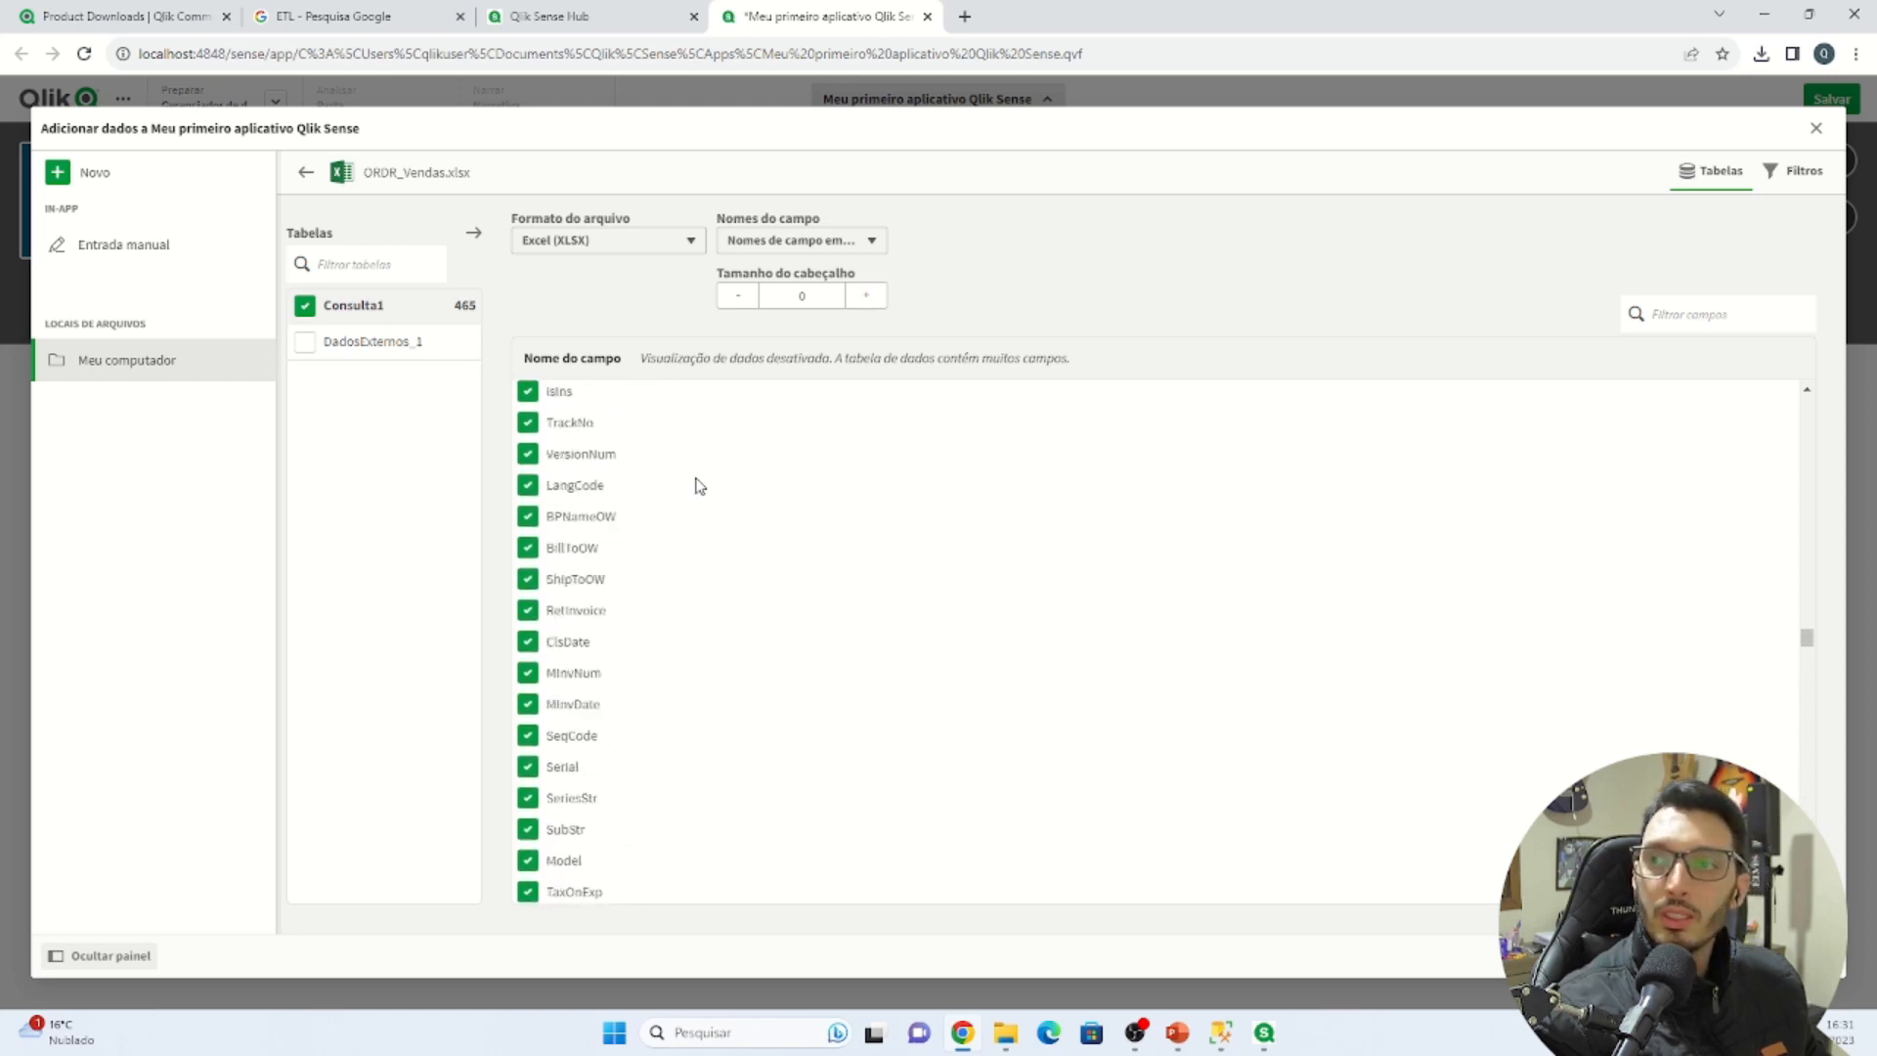
scroll(700, 486, up, 15)
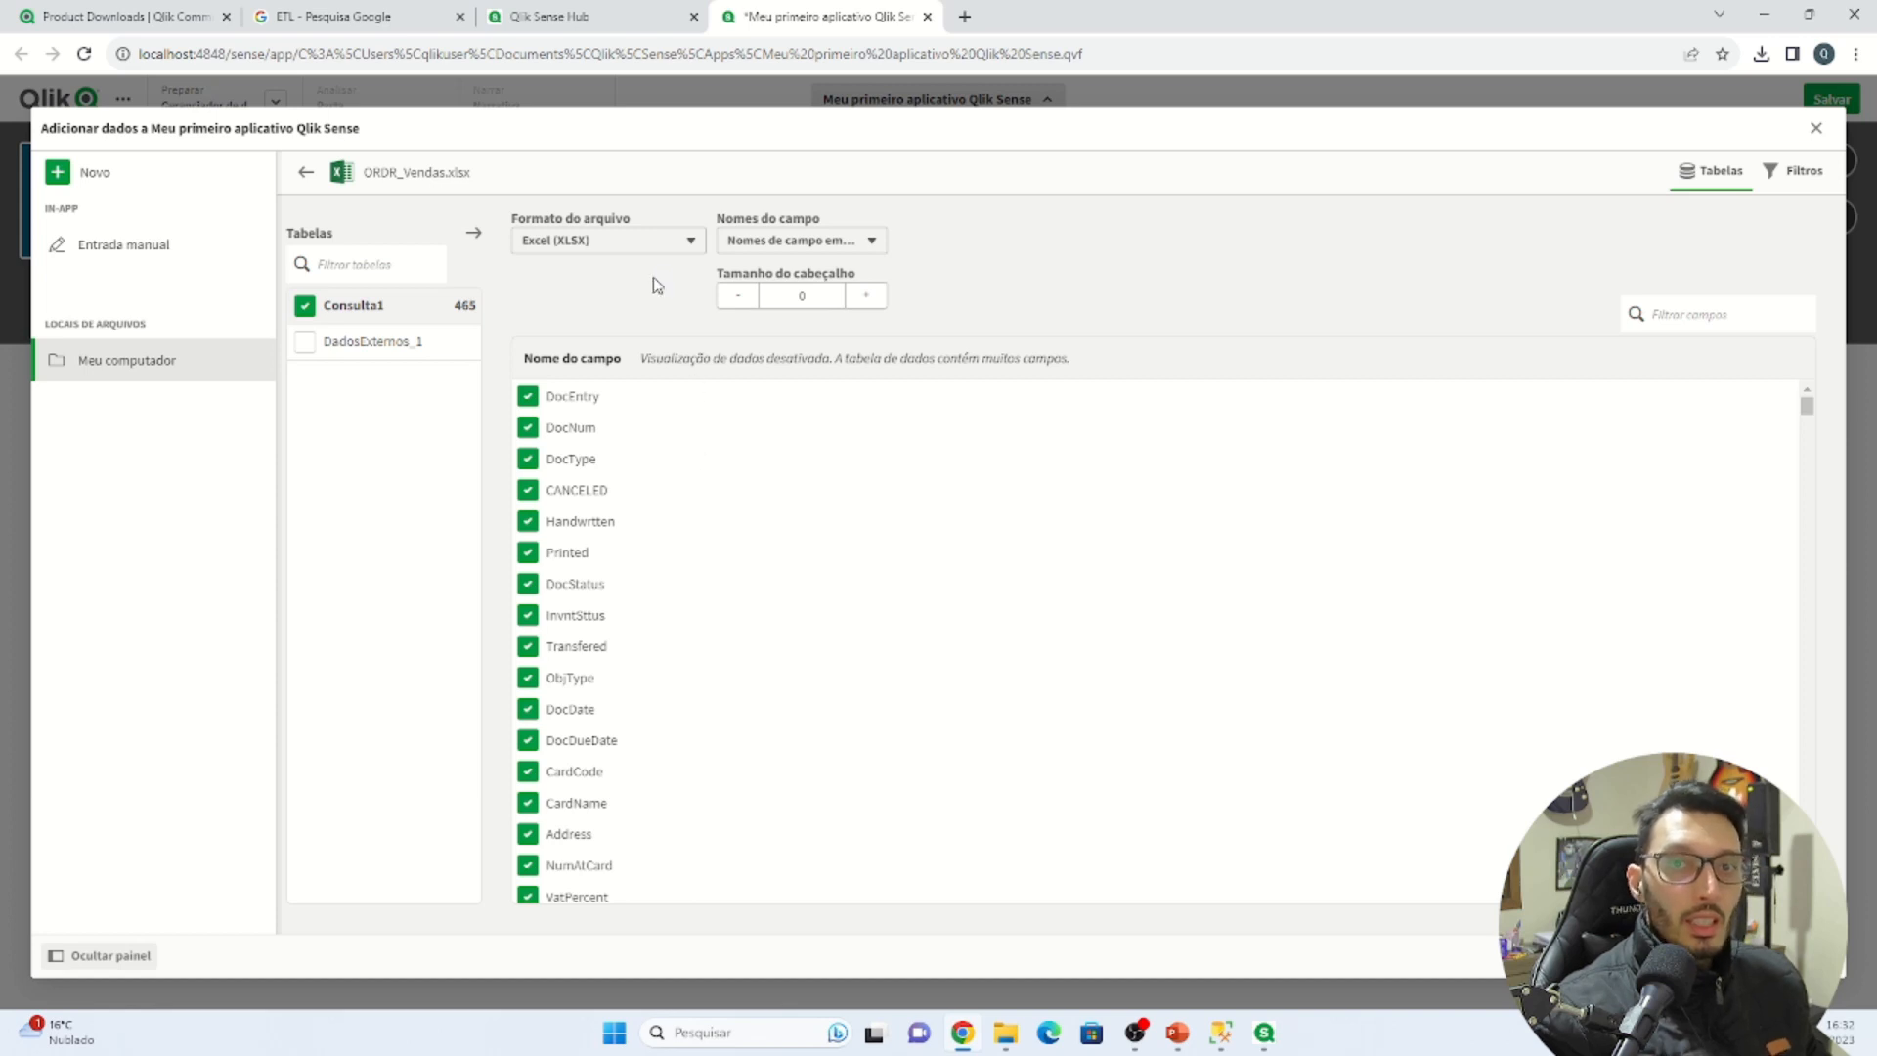
click(684, 245)
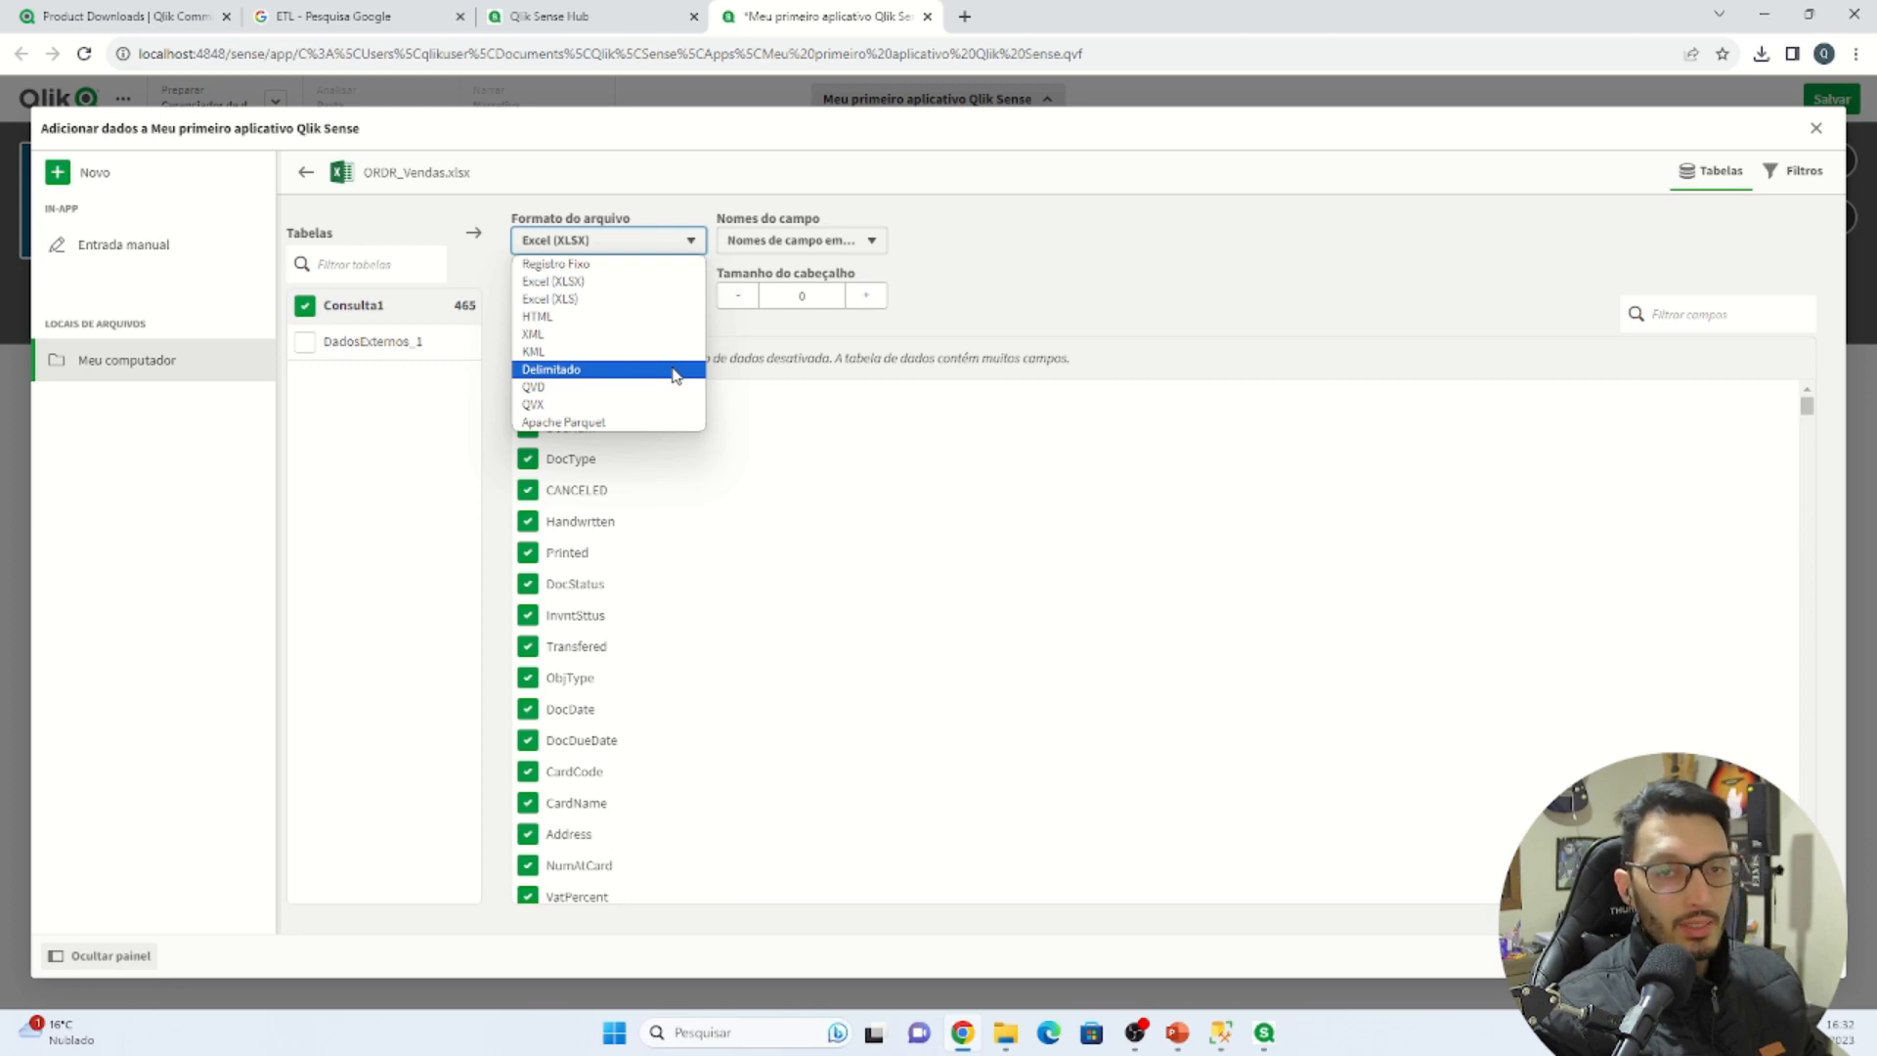
click(991, 295)
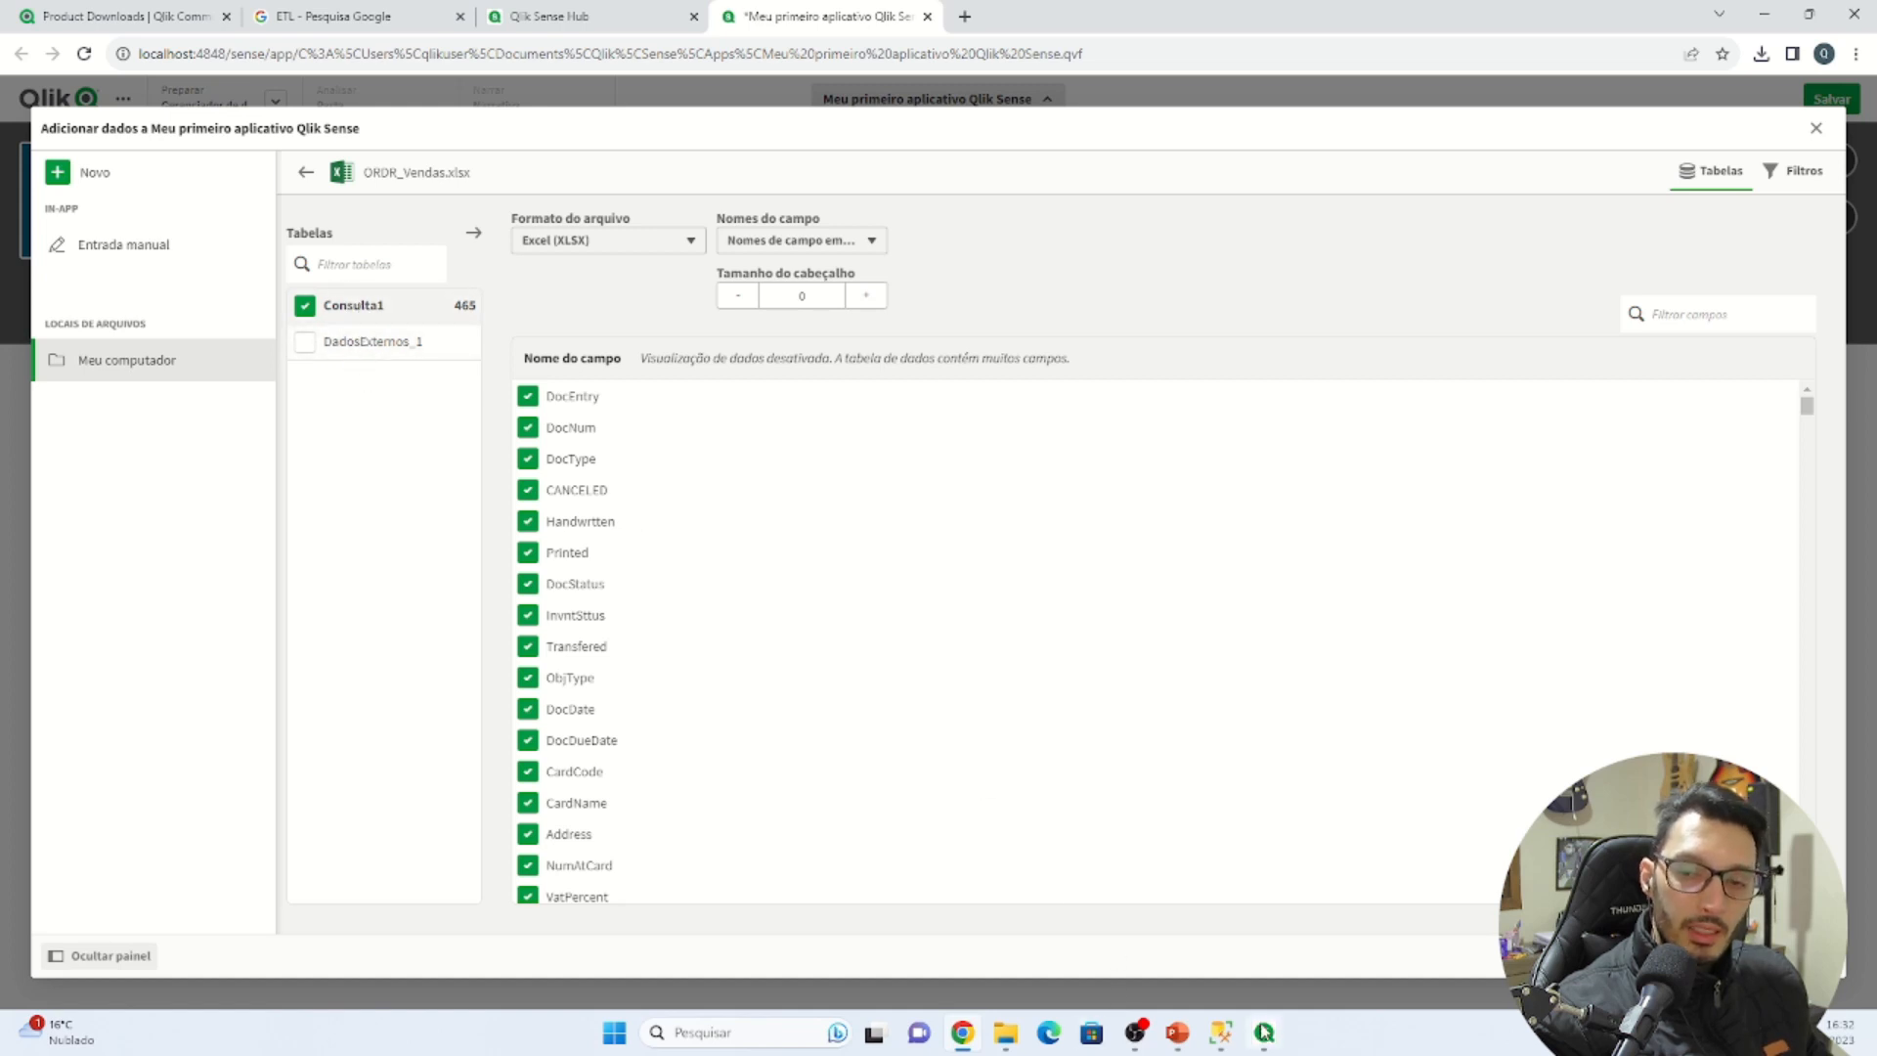
Switch to the ORDR_Vendas workbook in Excel and look across the columns of the Consulta1 sheet, returning to the first column
mouse_move(1006, 1035)
click(1173, 954)
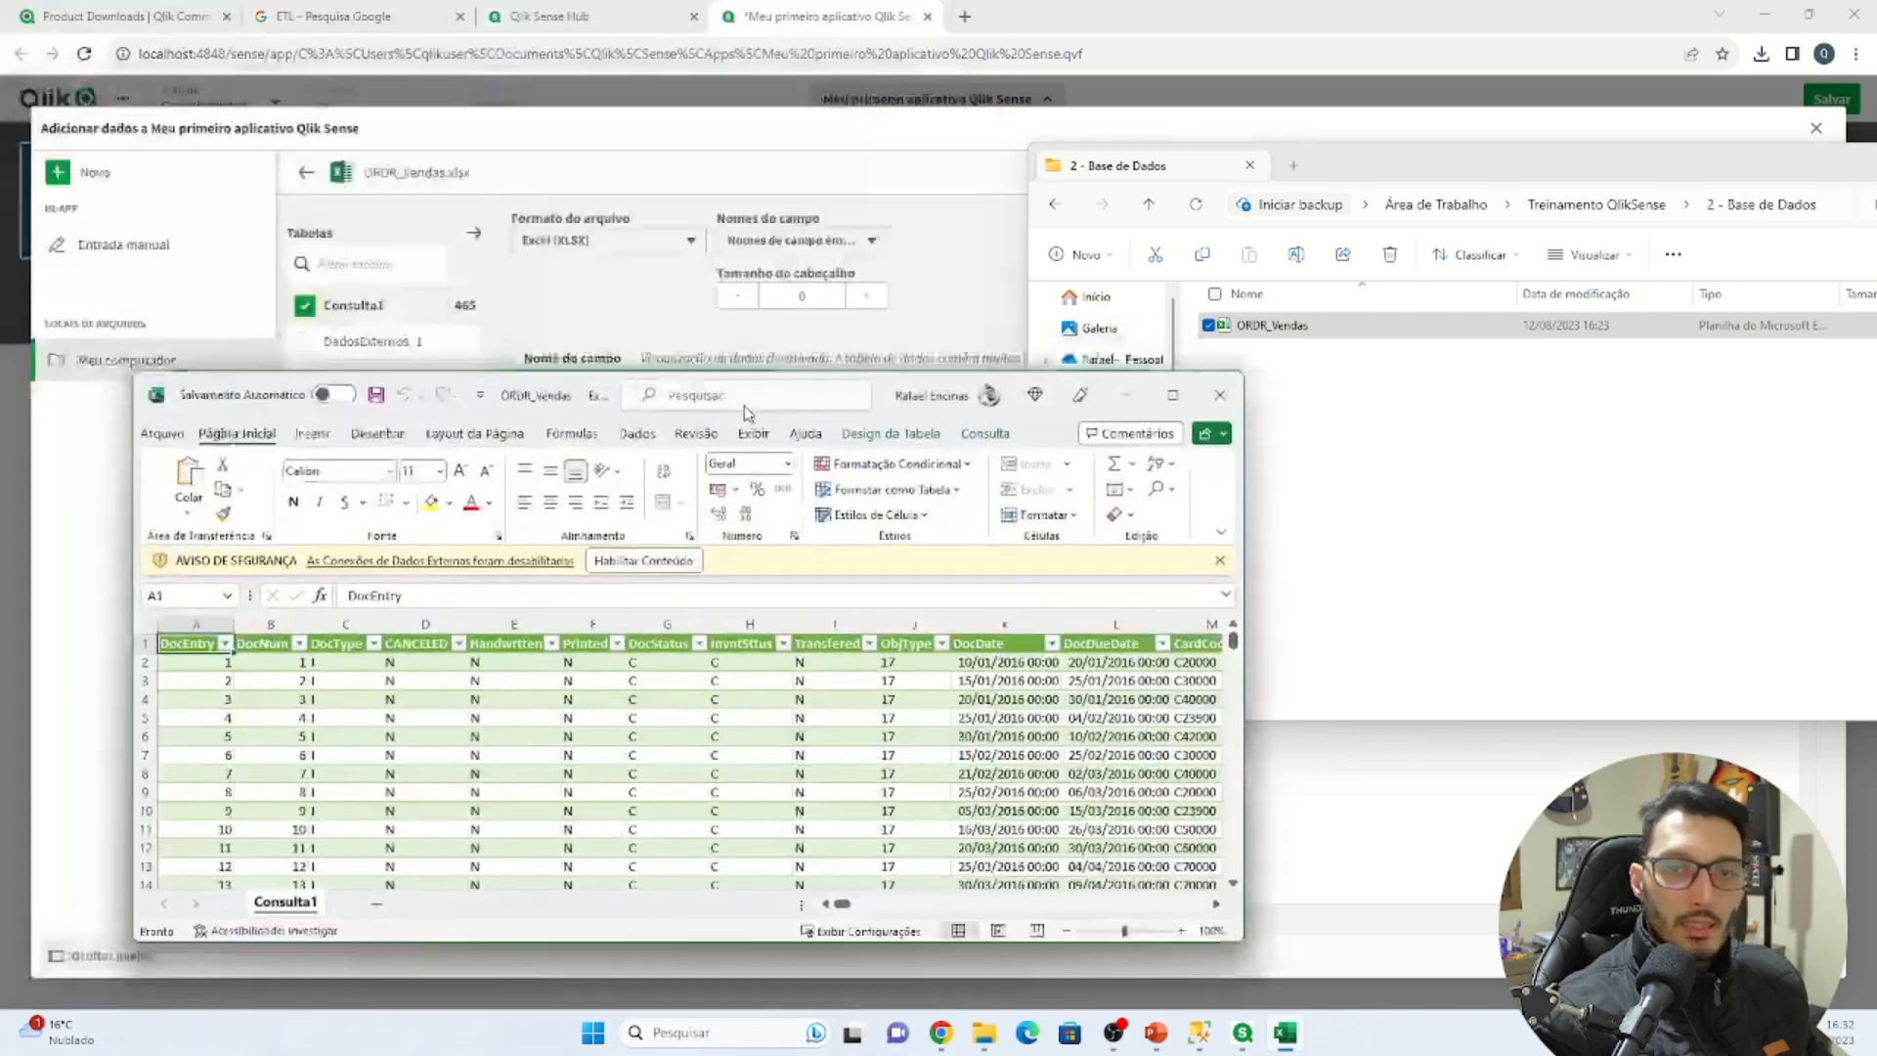
click(595, 674)
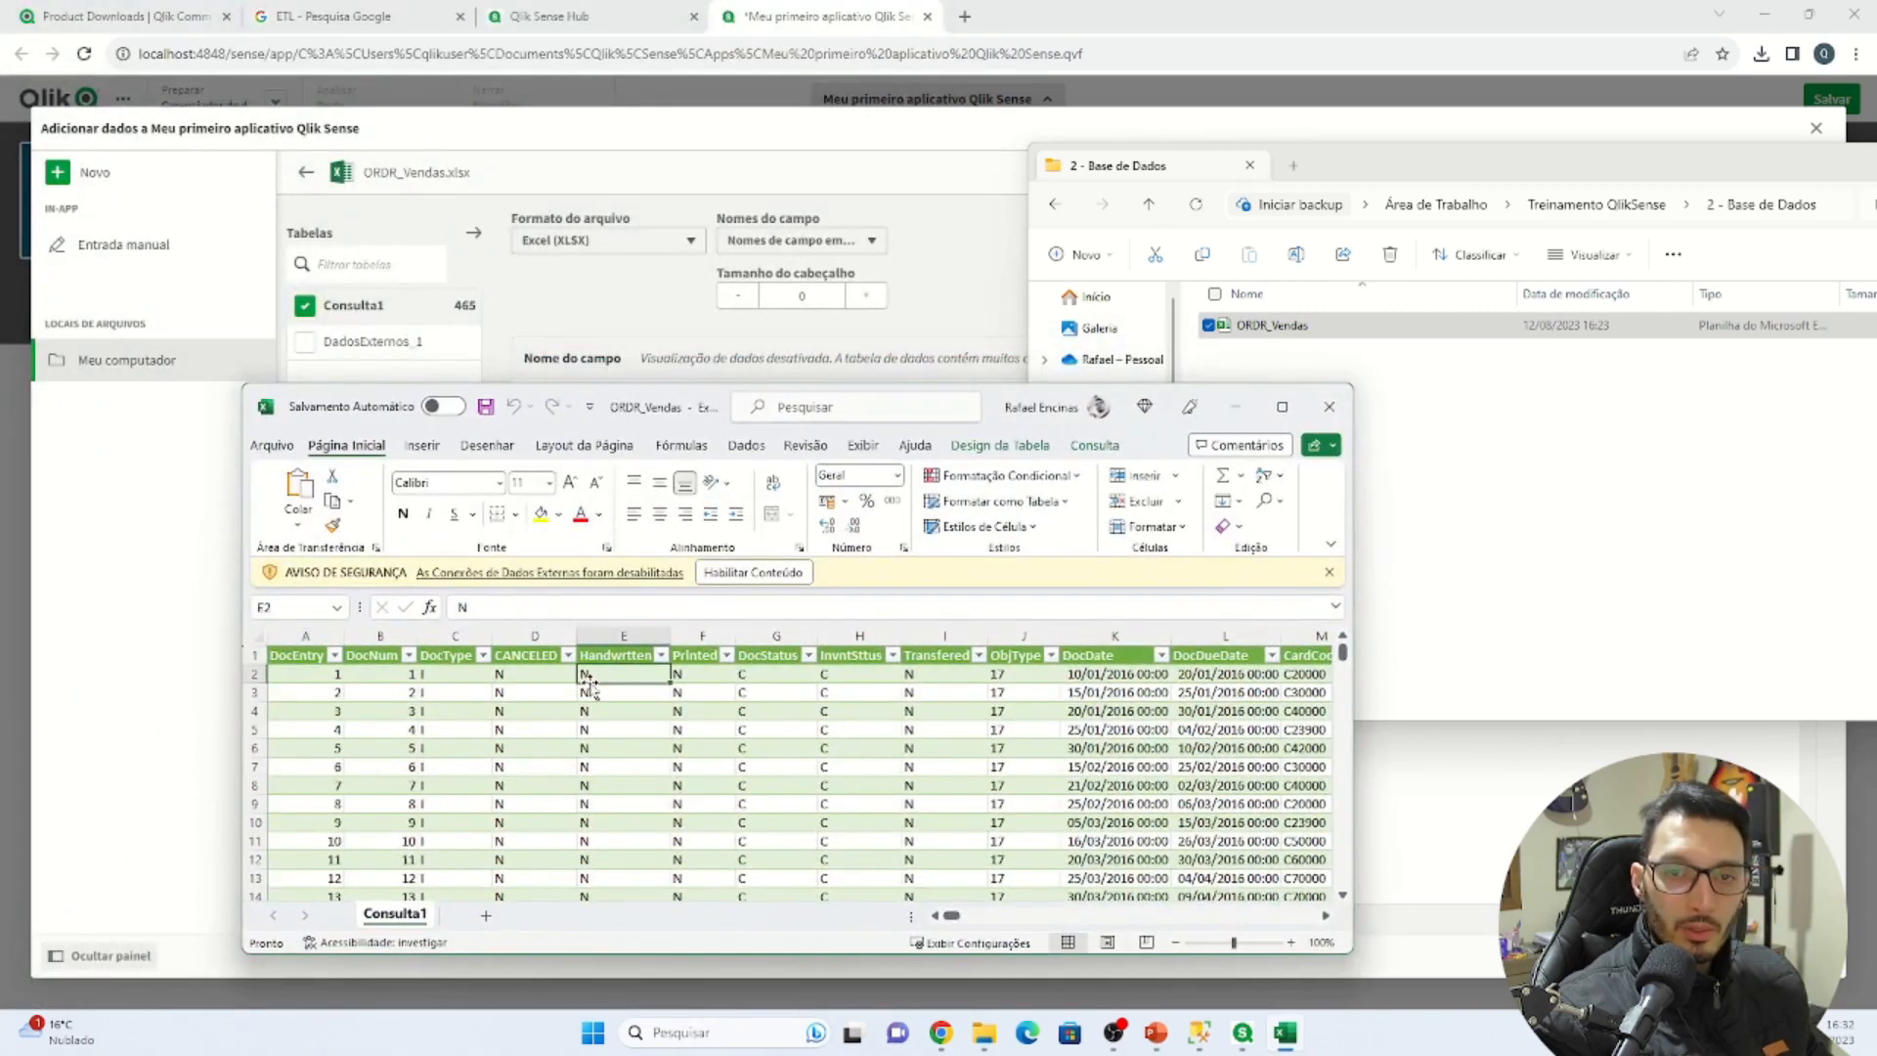
key(Left)
key(Left)
key(Right)
key(Right)
key(Right)
key(Right)
key(Right)
key(Right)
key(Right)
key(Right)
key(Right)
key(Right)
key(Right)
key(Right)
key(Right)
key(Right)
key(Right)
key(Right)
key(Right)
key(Right)
key(Right)
key(Right)
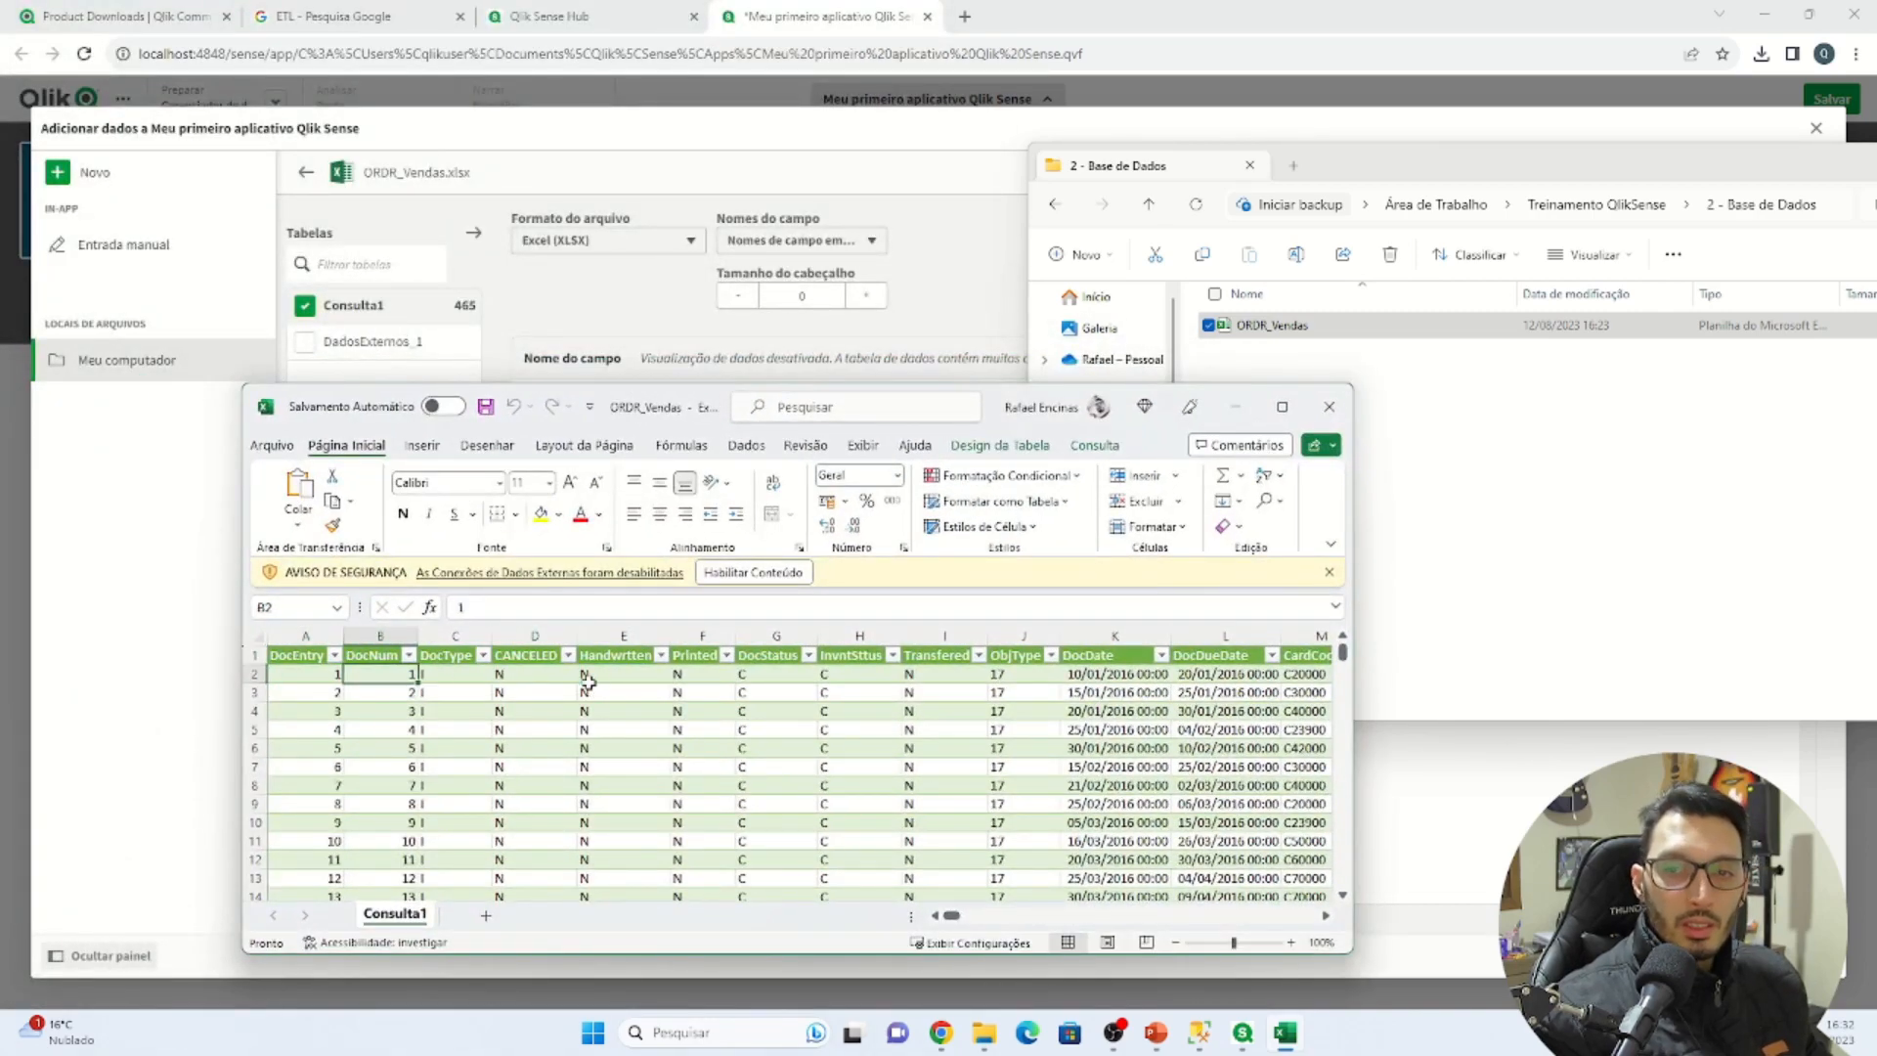
key(Right)
key(Right)
key(Right)
key(Right)
key(Right)
key(Right)
key(Right)
key(Right)
key(Right)
key(Right)
key(Right)
key(Right)
key(Right)
key(Right)
key(Right)
key(Right)
key(Right)
key(Right)
key(Right)
key(Right)
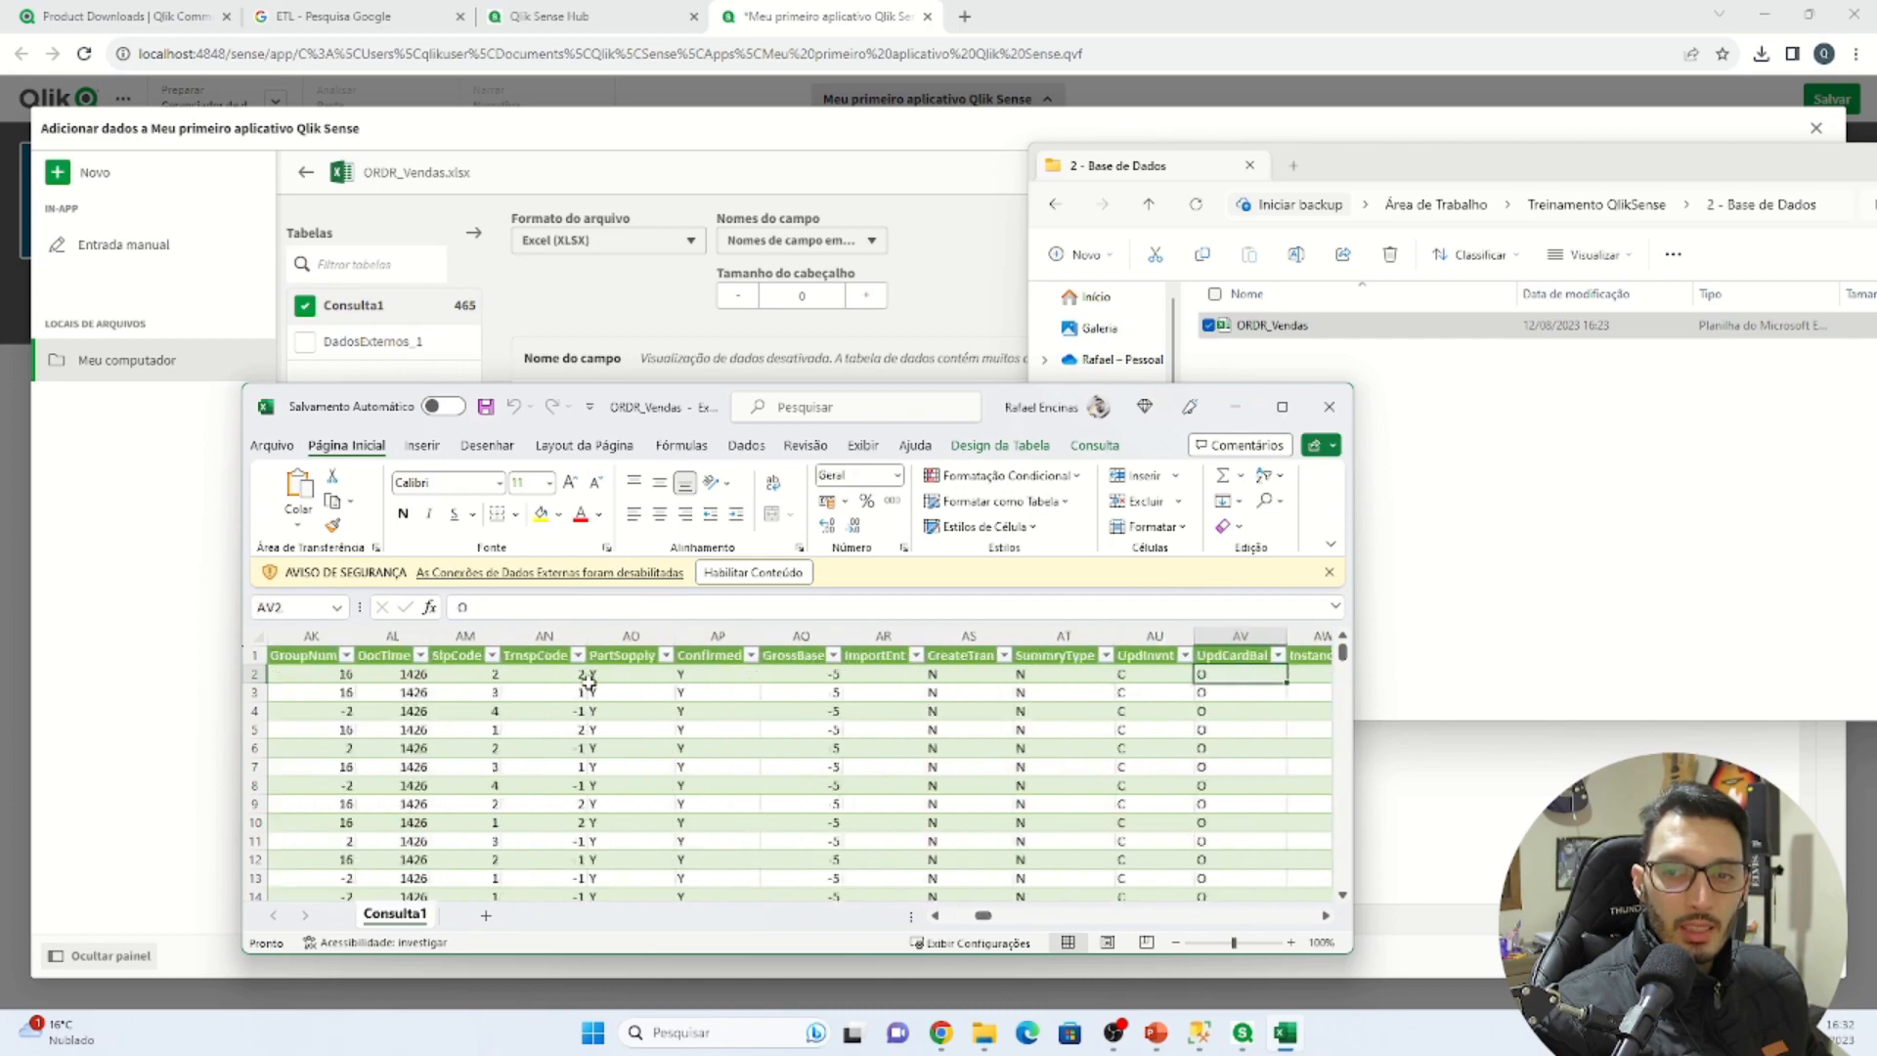
key(Right)
key(Right)
key(Right)
key(Right)
key(Right)
key(Right)
key(Right)
key(Right)
key(Right)
key(Right)
key(Right)
key(Right)
key(Right)
key(Right)
key(Right)
key(Right)
key(Right)
key(Right)
key(Right)
key(Right)
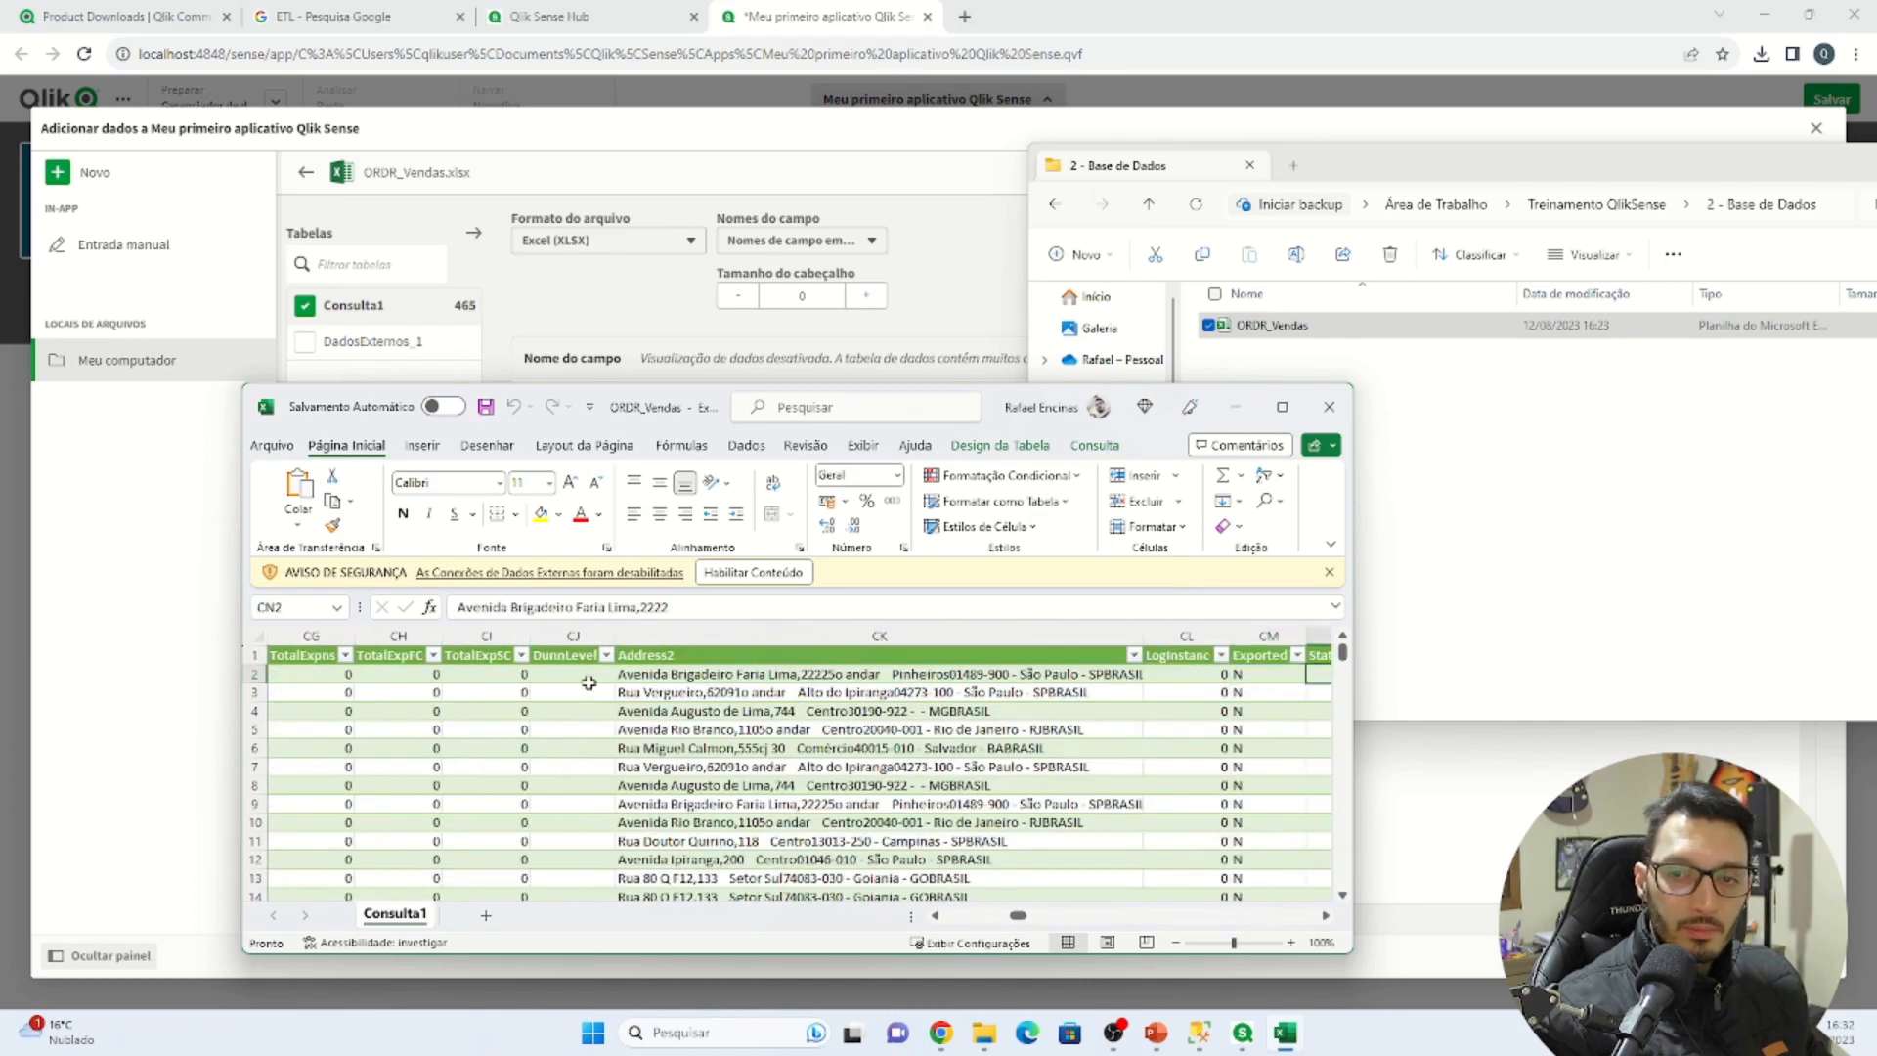
key(Left)
key(Left)
key(Left)
key(Left)
key(Left)
key(Left)
key(Left)
key(Left)
key(Left)
key(Left)
key(Left)
key(Left)
key(Left)
key(Left)
key(Left)
key(Left)
key(Left)
key(Left)
key(Left)
key(Left)
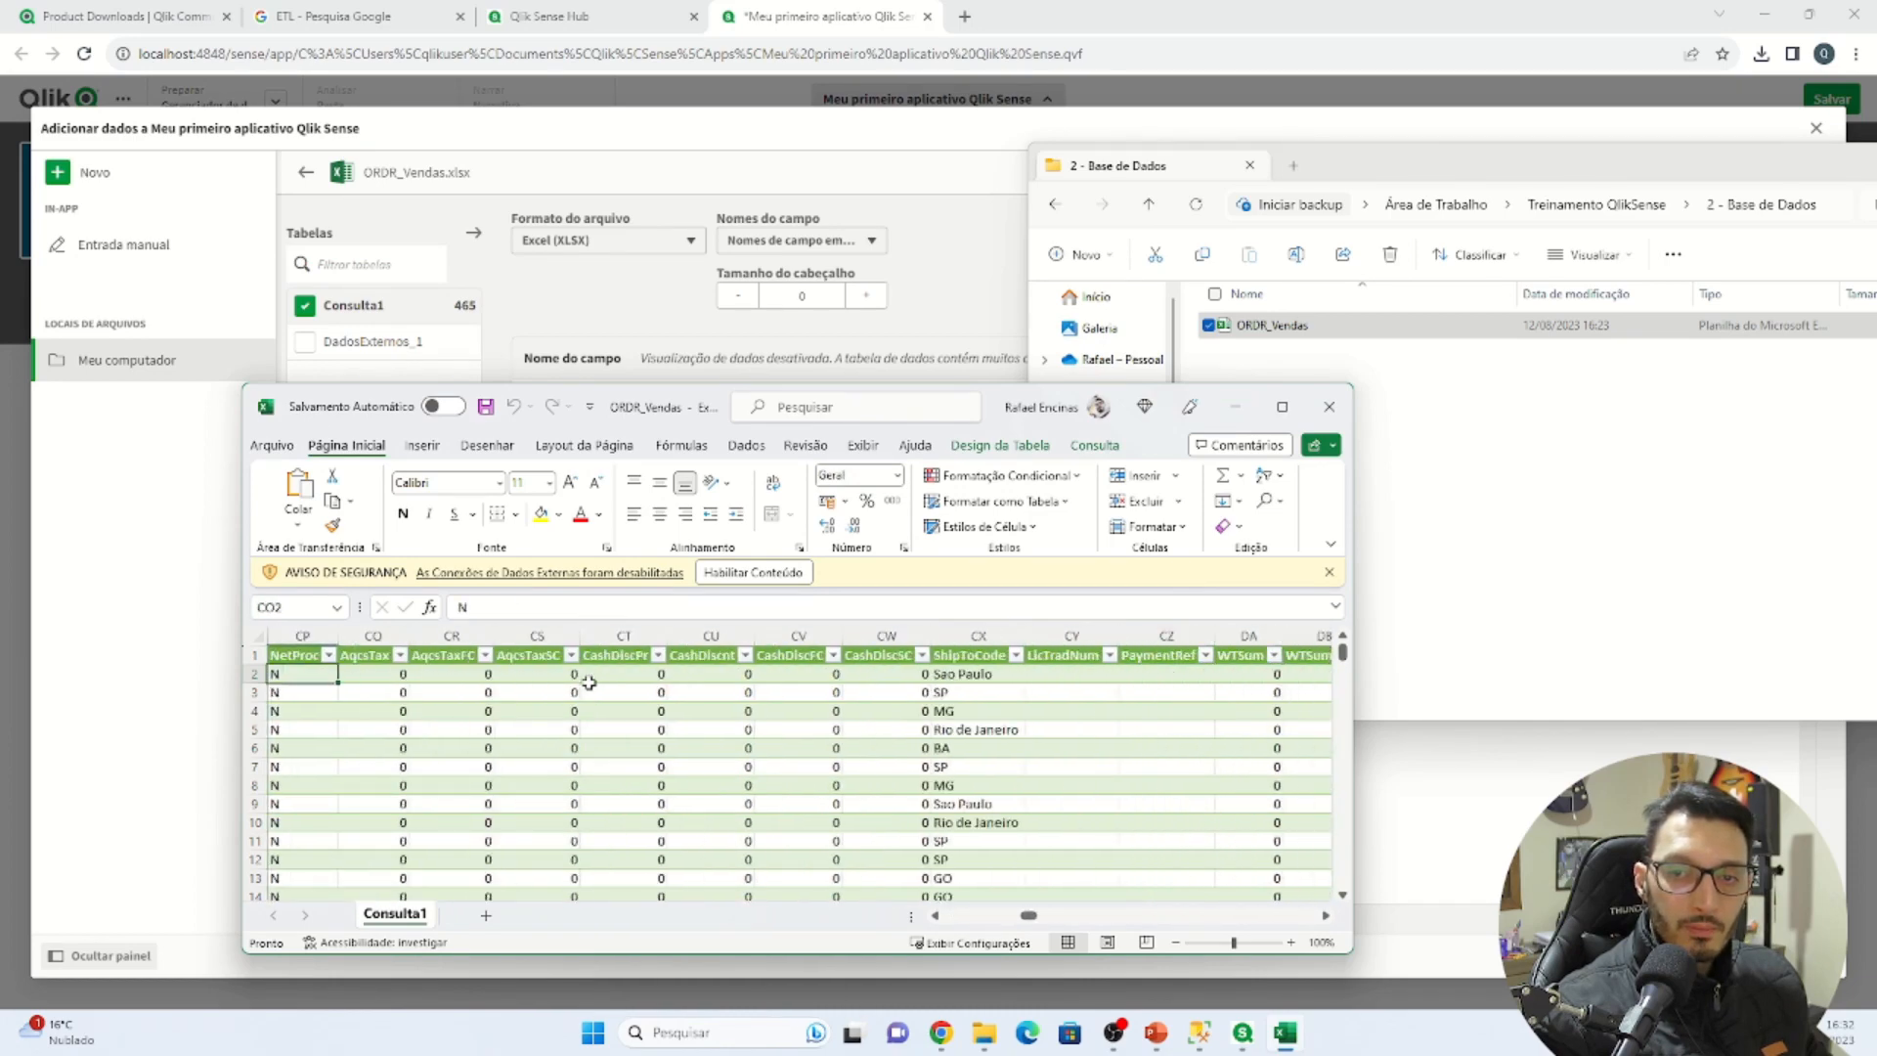
key(Left)
key(Left)
key(Left)
key(Left)
key(Left)
key(Left)
key(Left)
key(Left)
key(Left)
key(Left)
key(Left)
key(Left)
key(Left)
key(Left)
key(Left)
key(Left)
key(Left)
key(Left)
key(Left)
key(Left)
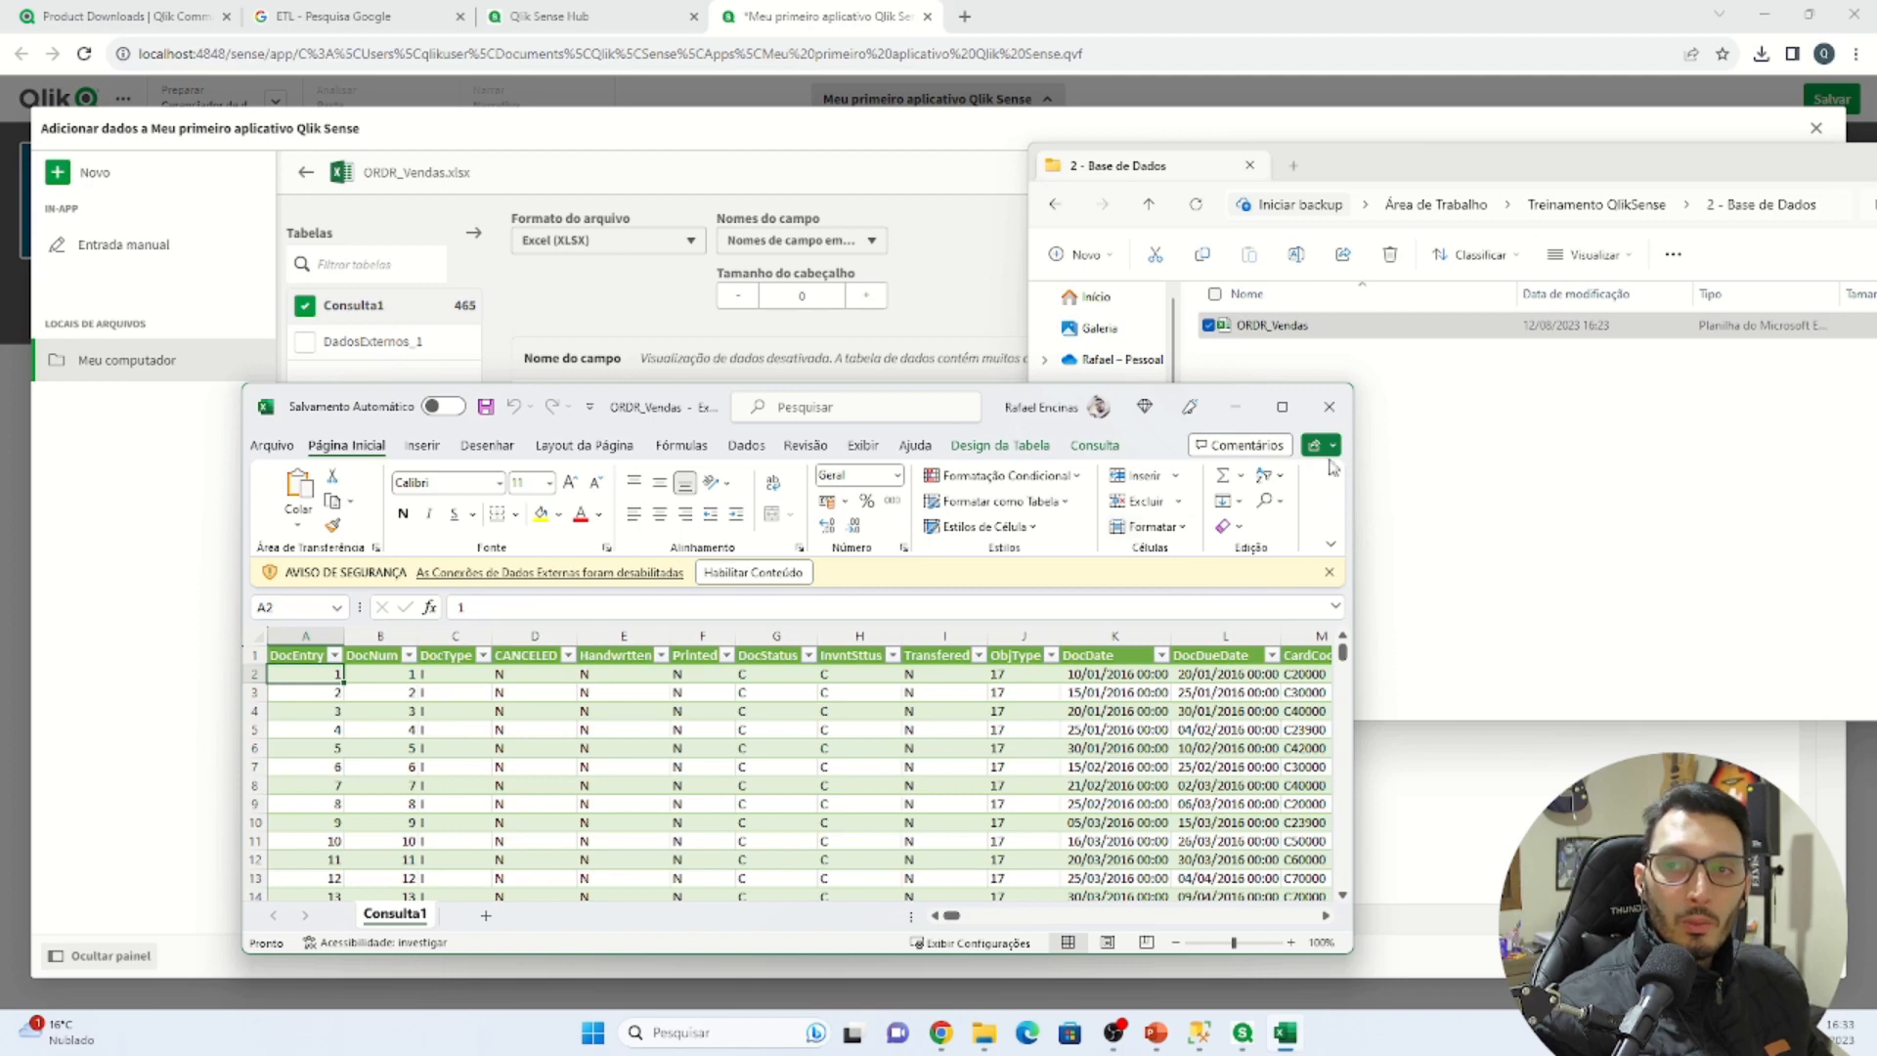
Put away the File Explorer and ORDR_Vendas Excel windows to return to the add-data dialog in the browser
click(1396, 465)
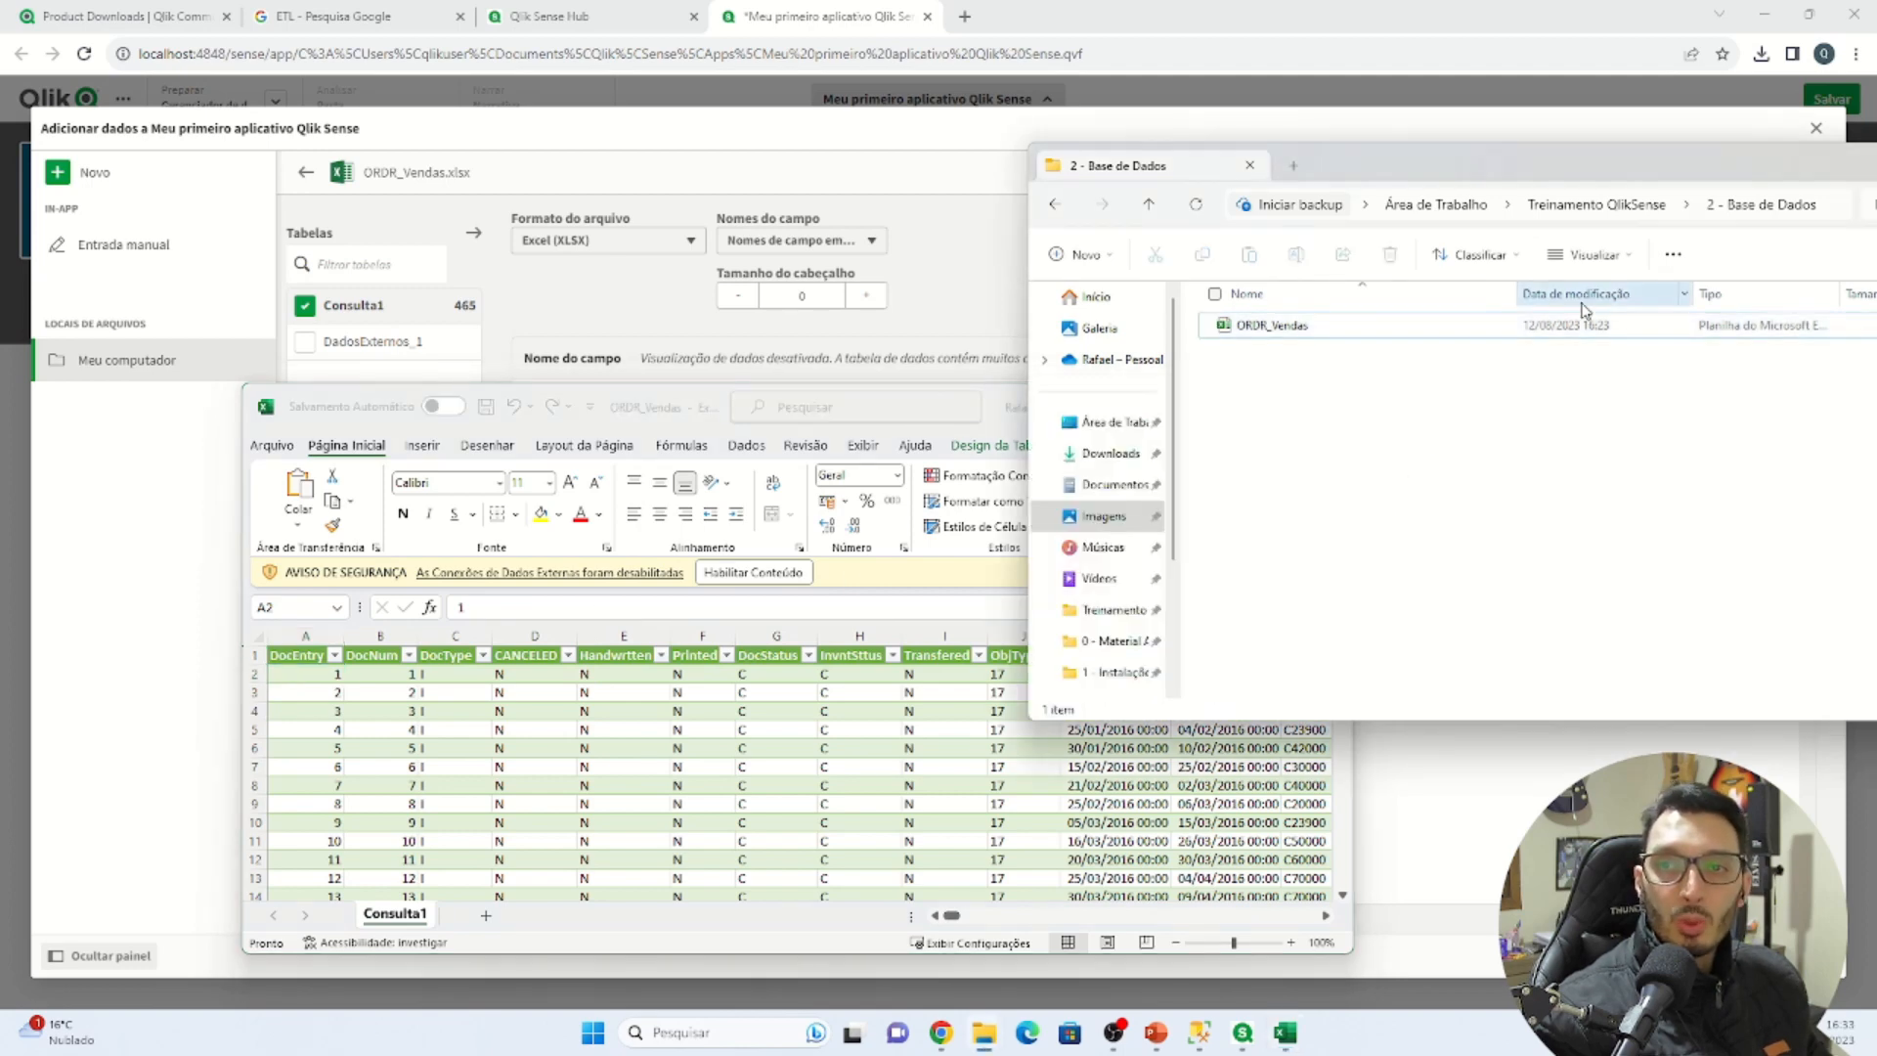
drag(1667, 174, 1146, 233)
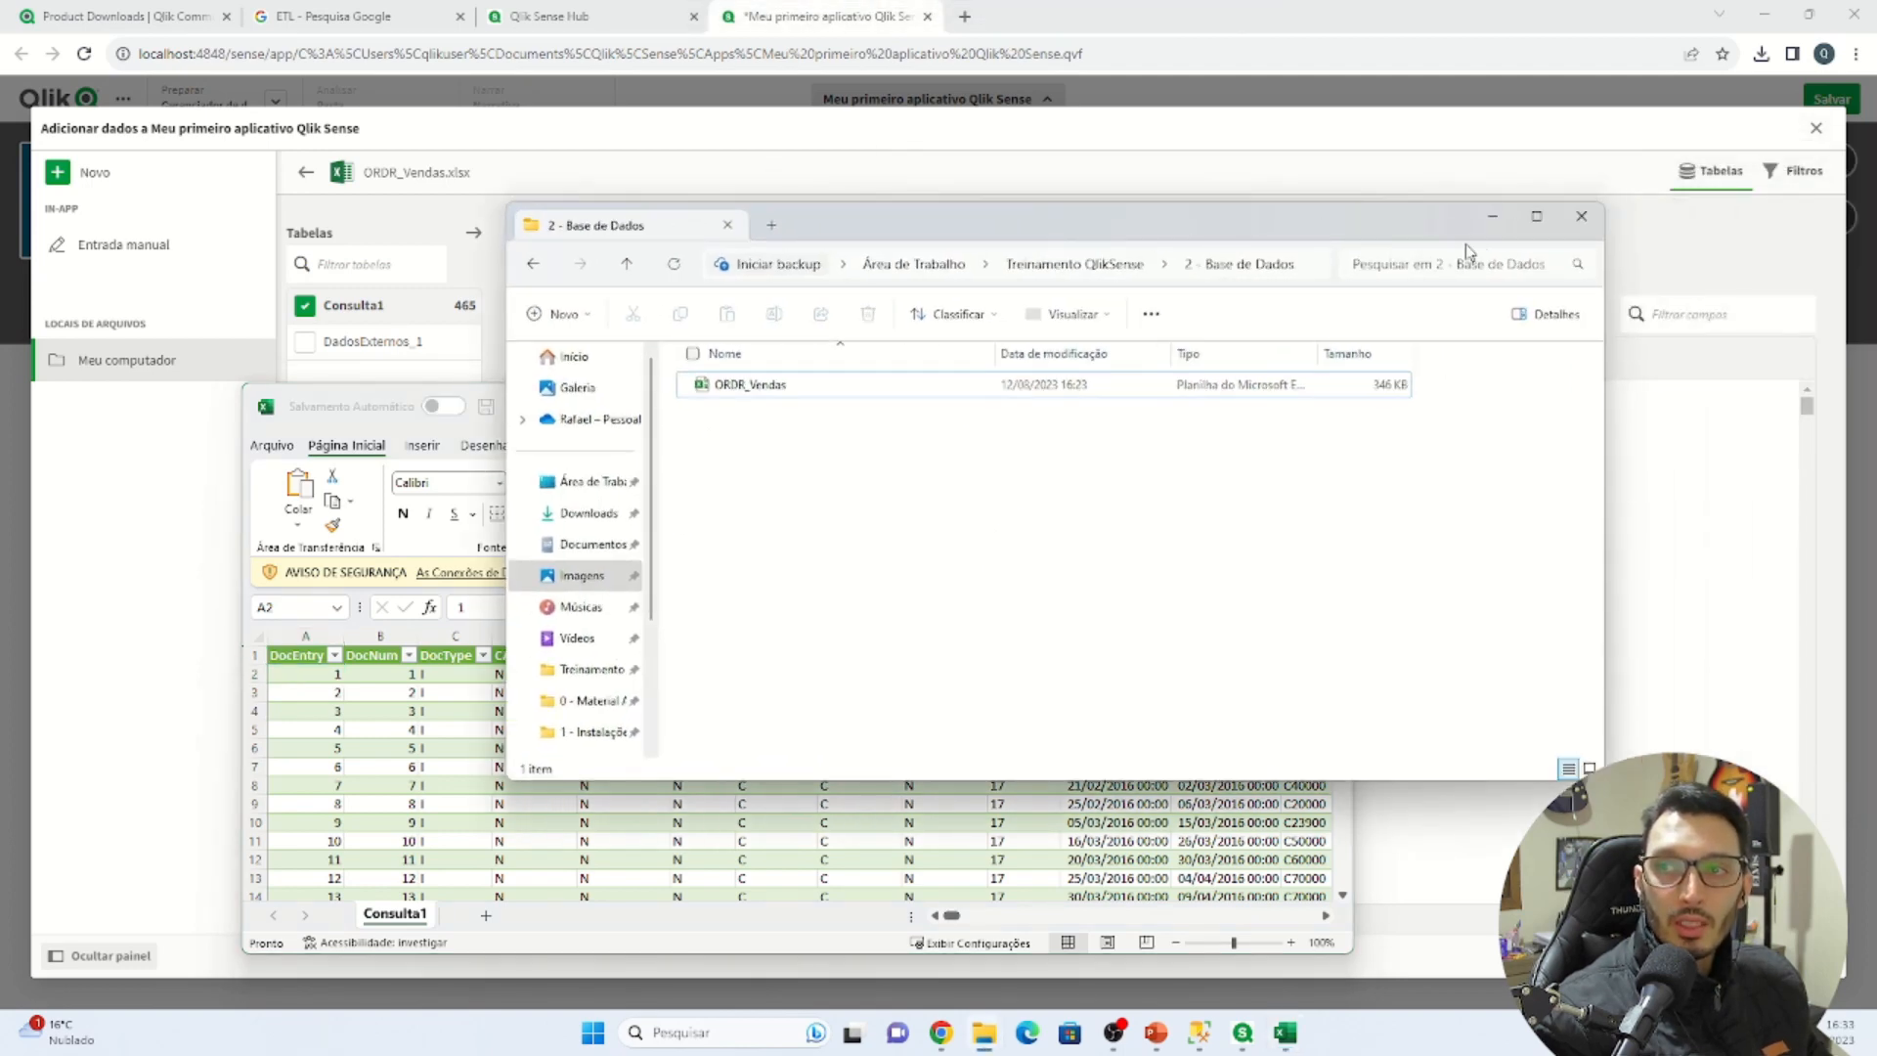
click(1578, 219)
click(1329, 406)
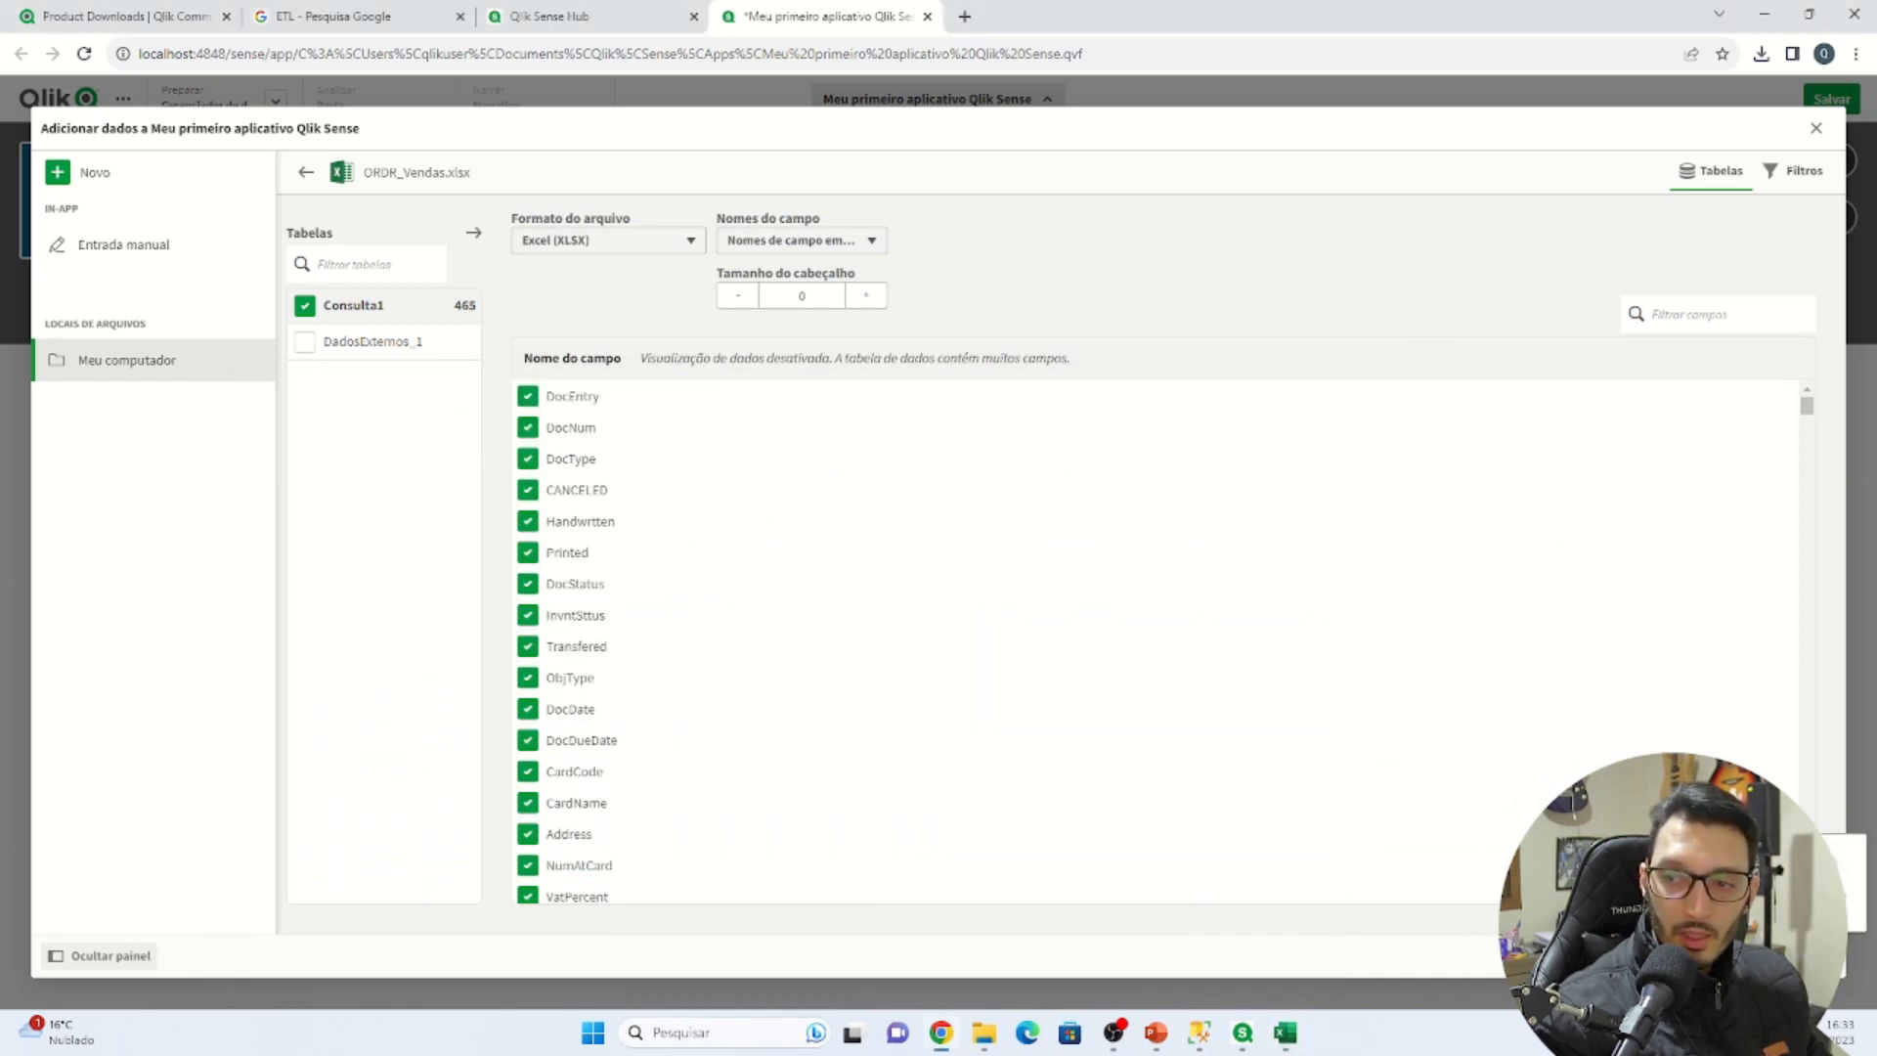
Load the Consulta1 table into Meu primeiro aplicativo Qlik Sense and save the app
click(1776, 957)
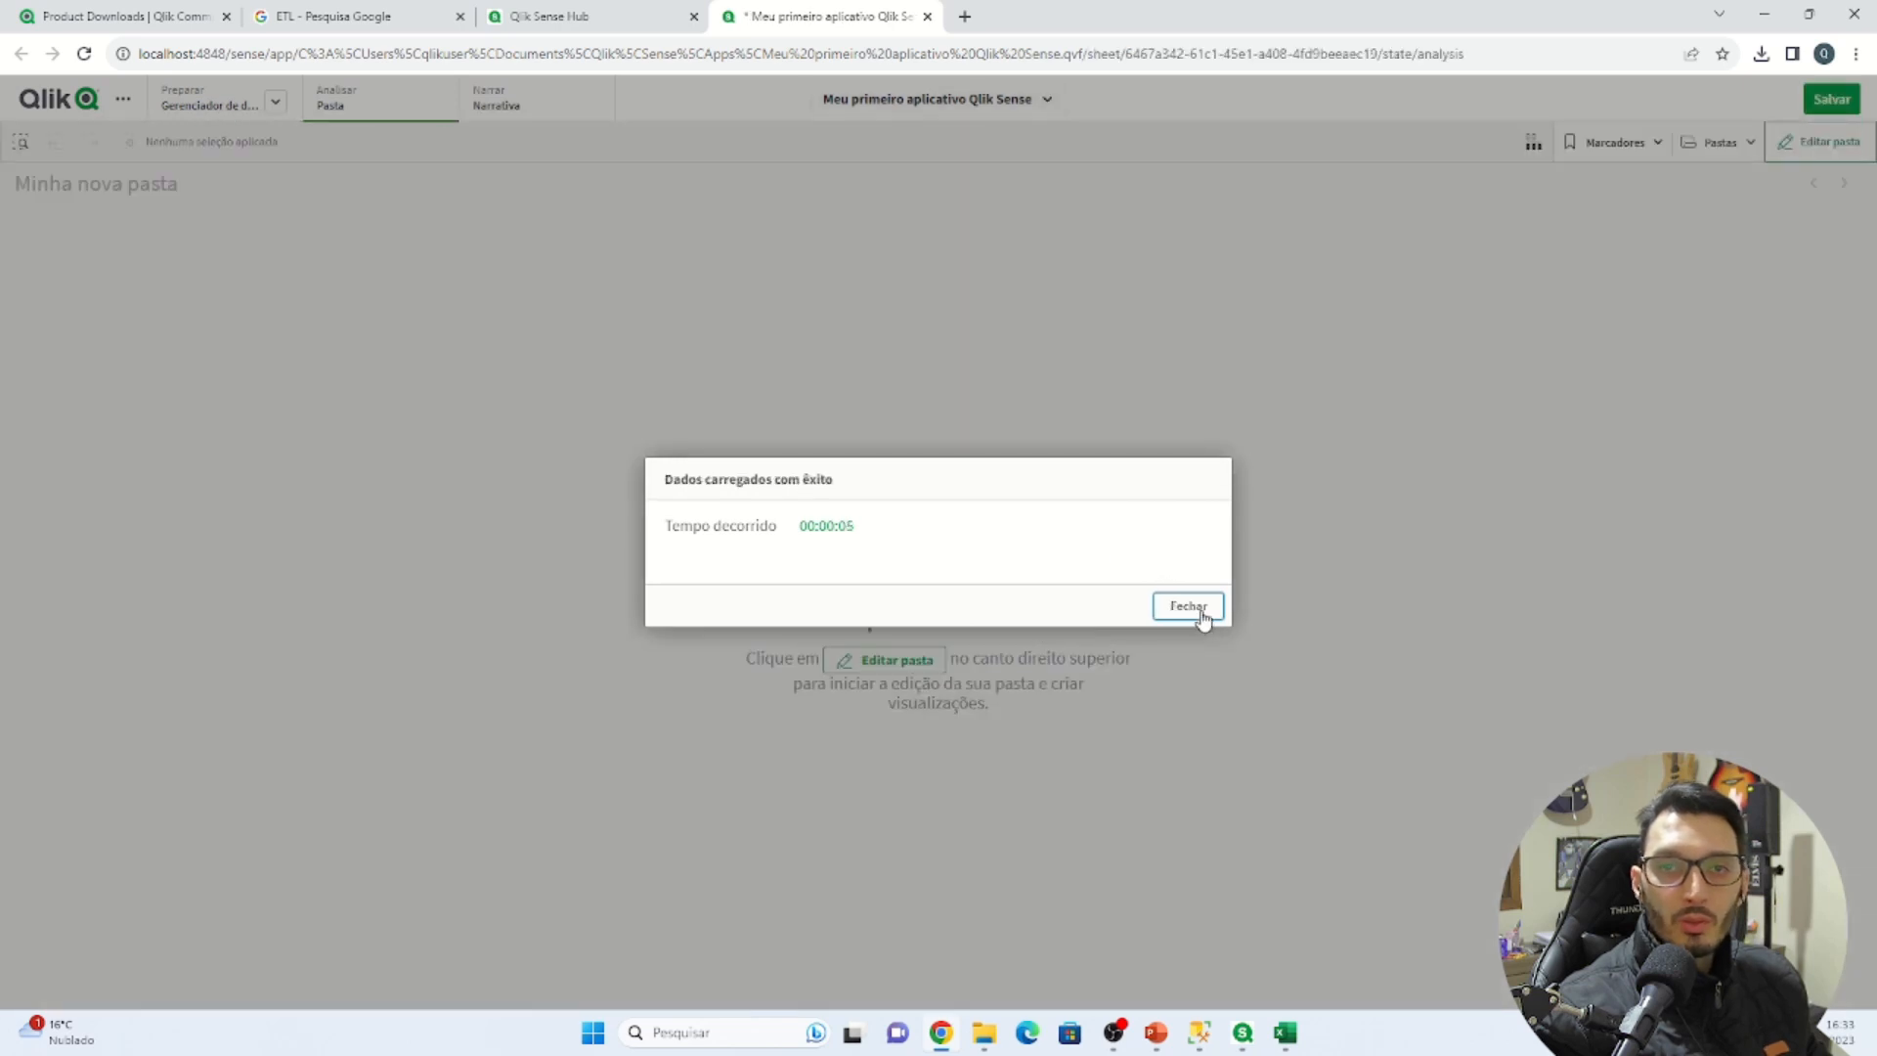
click(1206, 614)
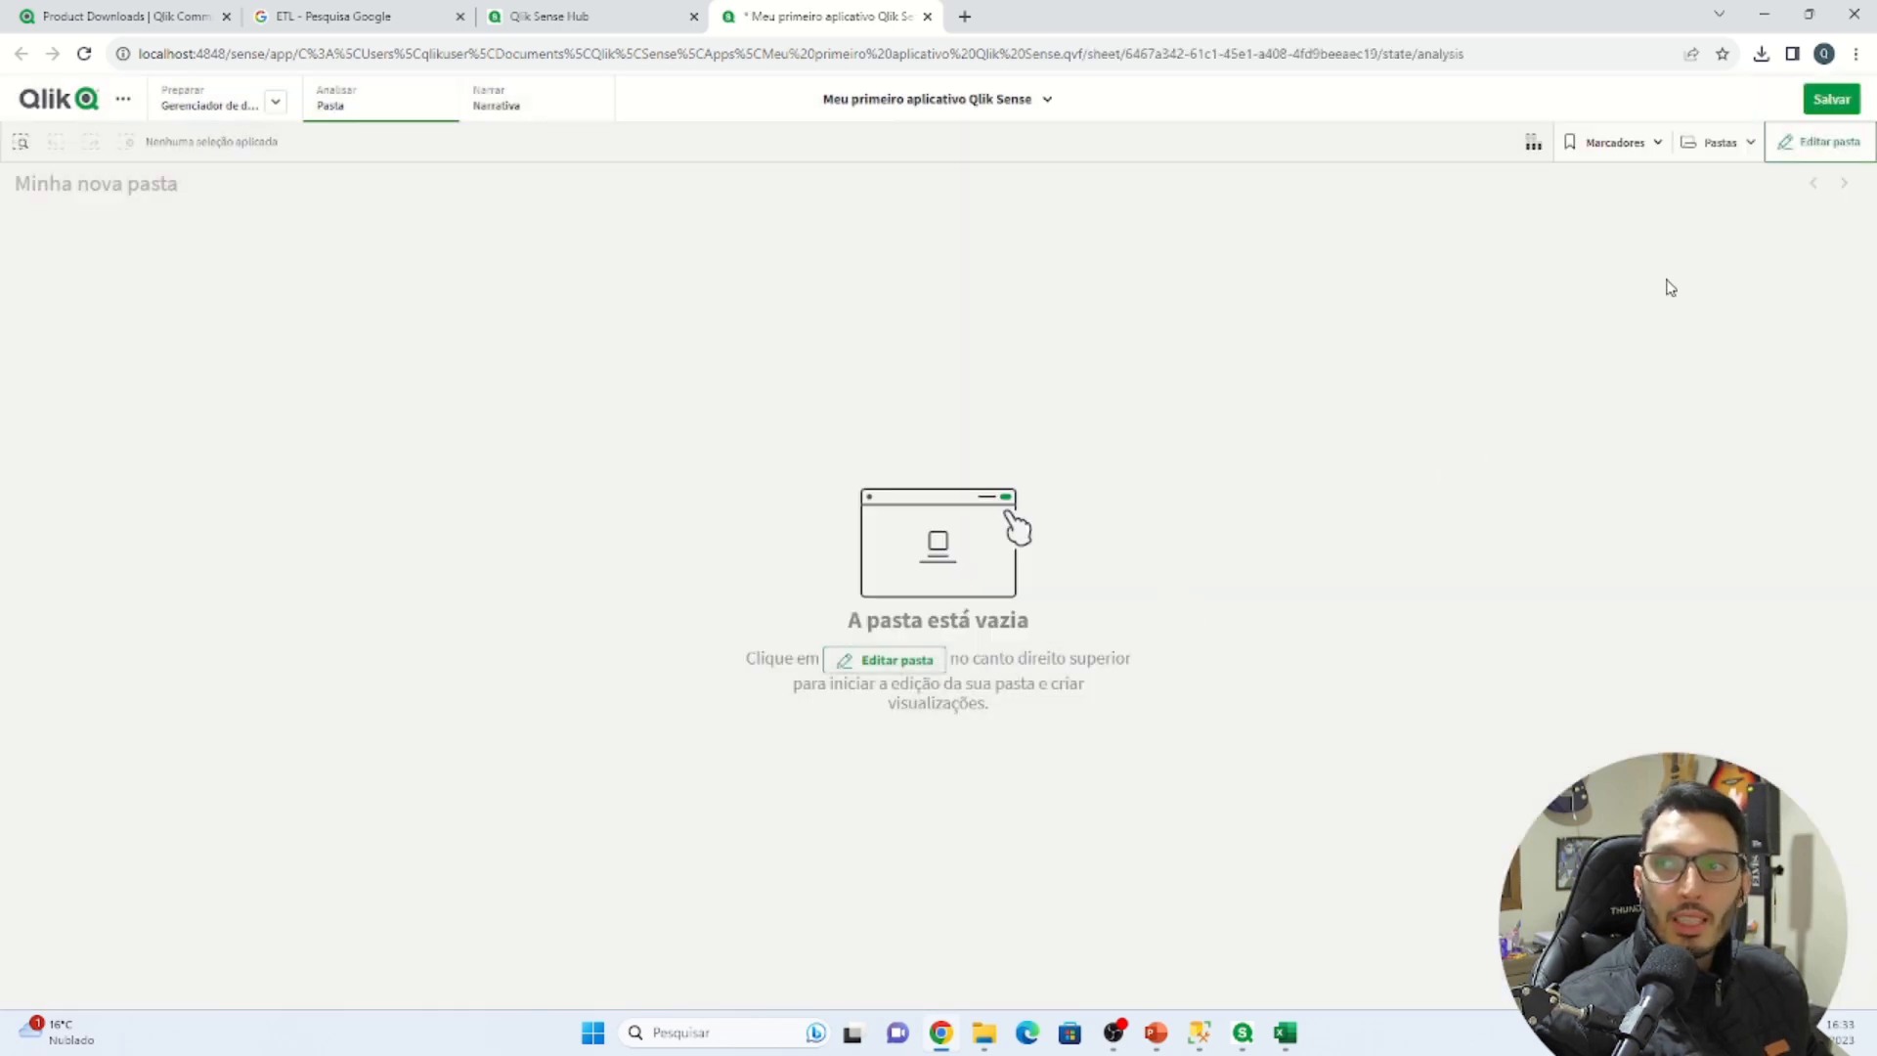
click(1811, 102)
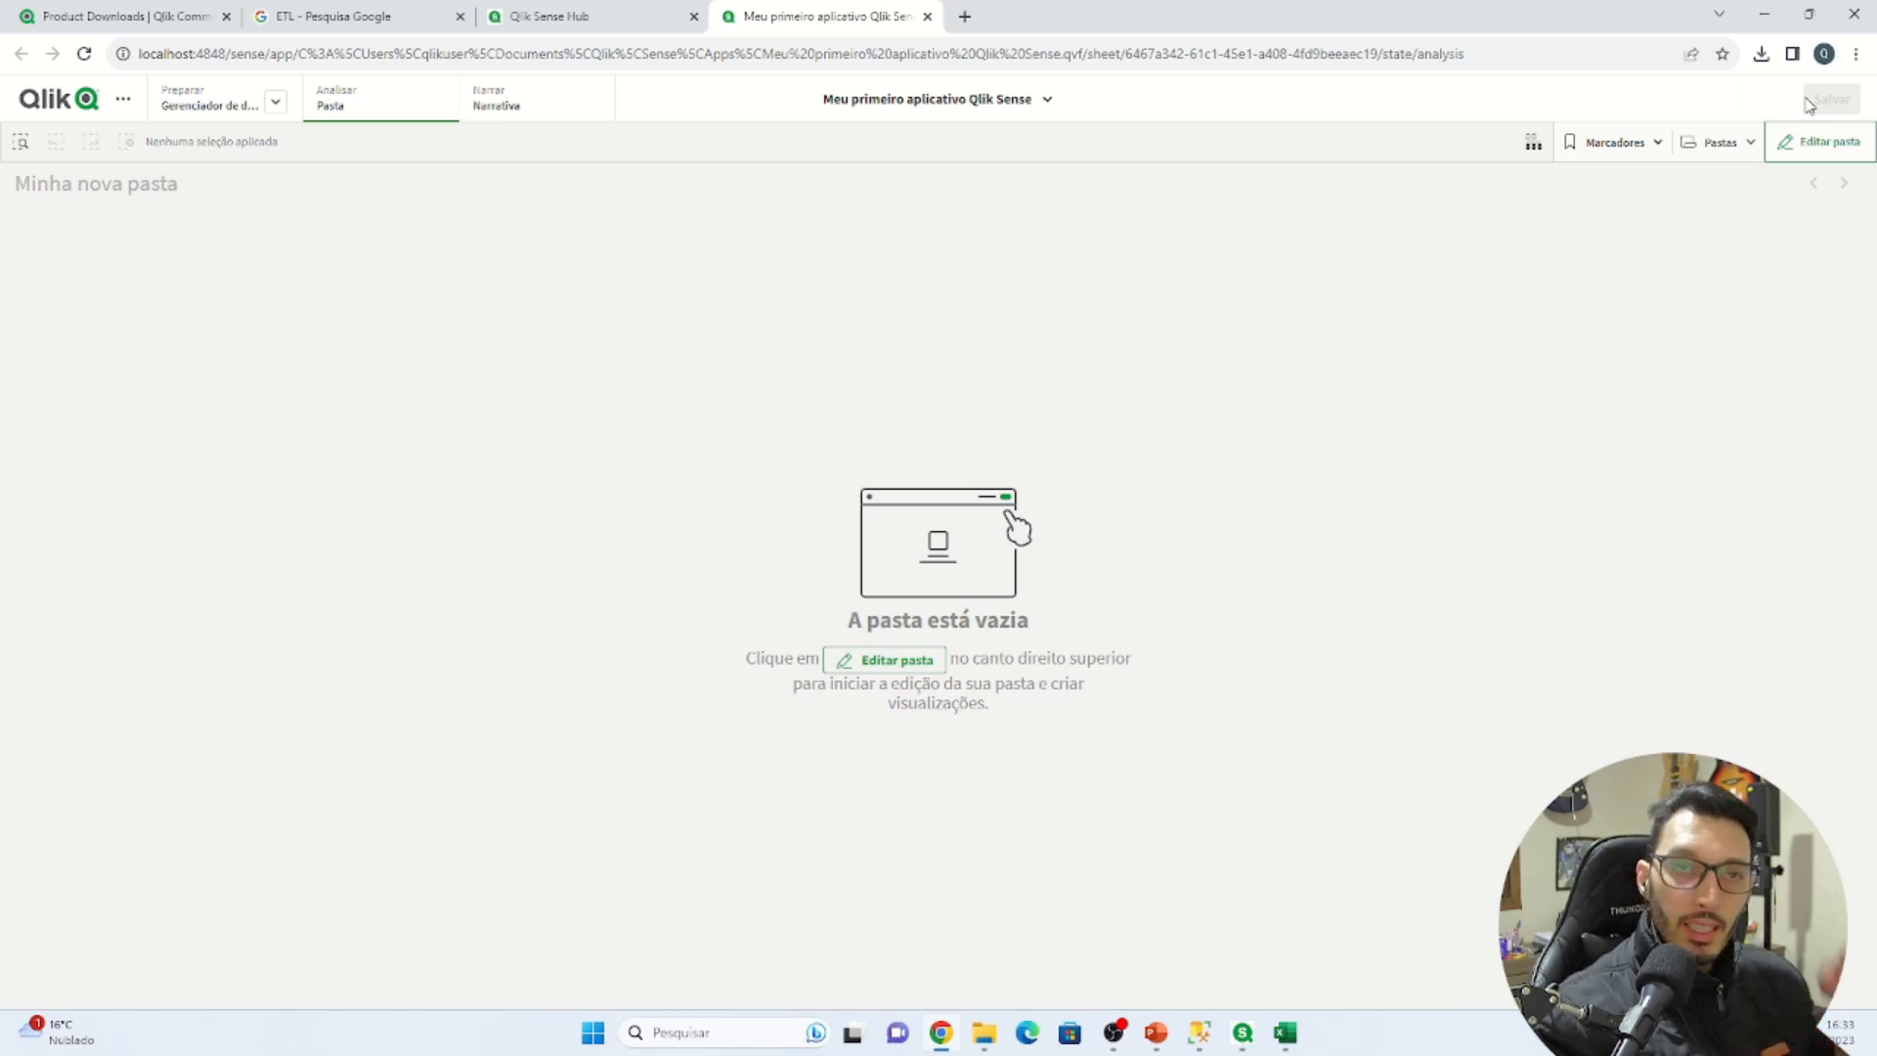
Review the ETL process diagram in the Google results, and open the app overview of Meu primeiro aplicativo Qlik Sense
click(342, 16)
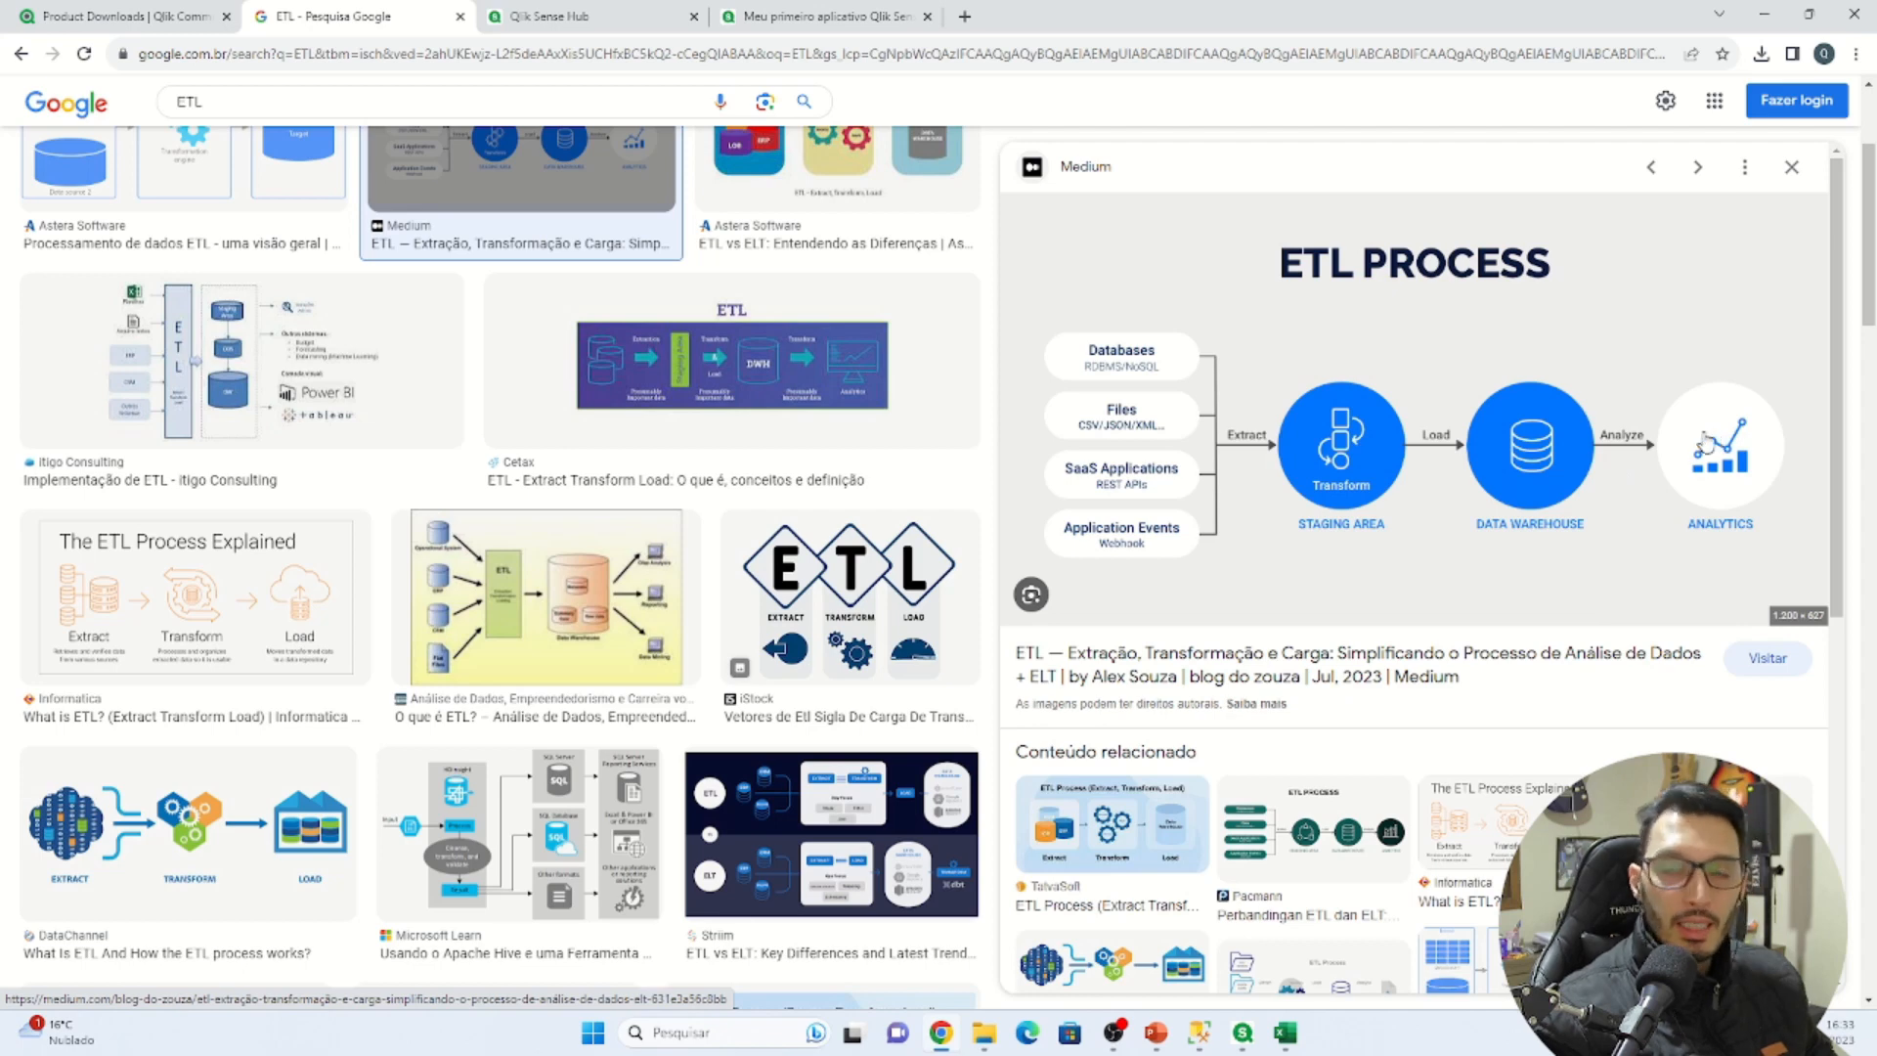
click(860, 12)
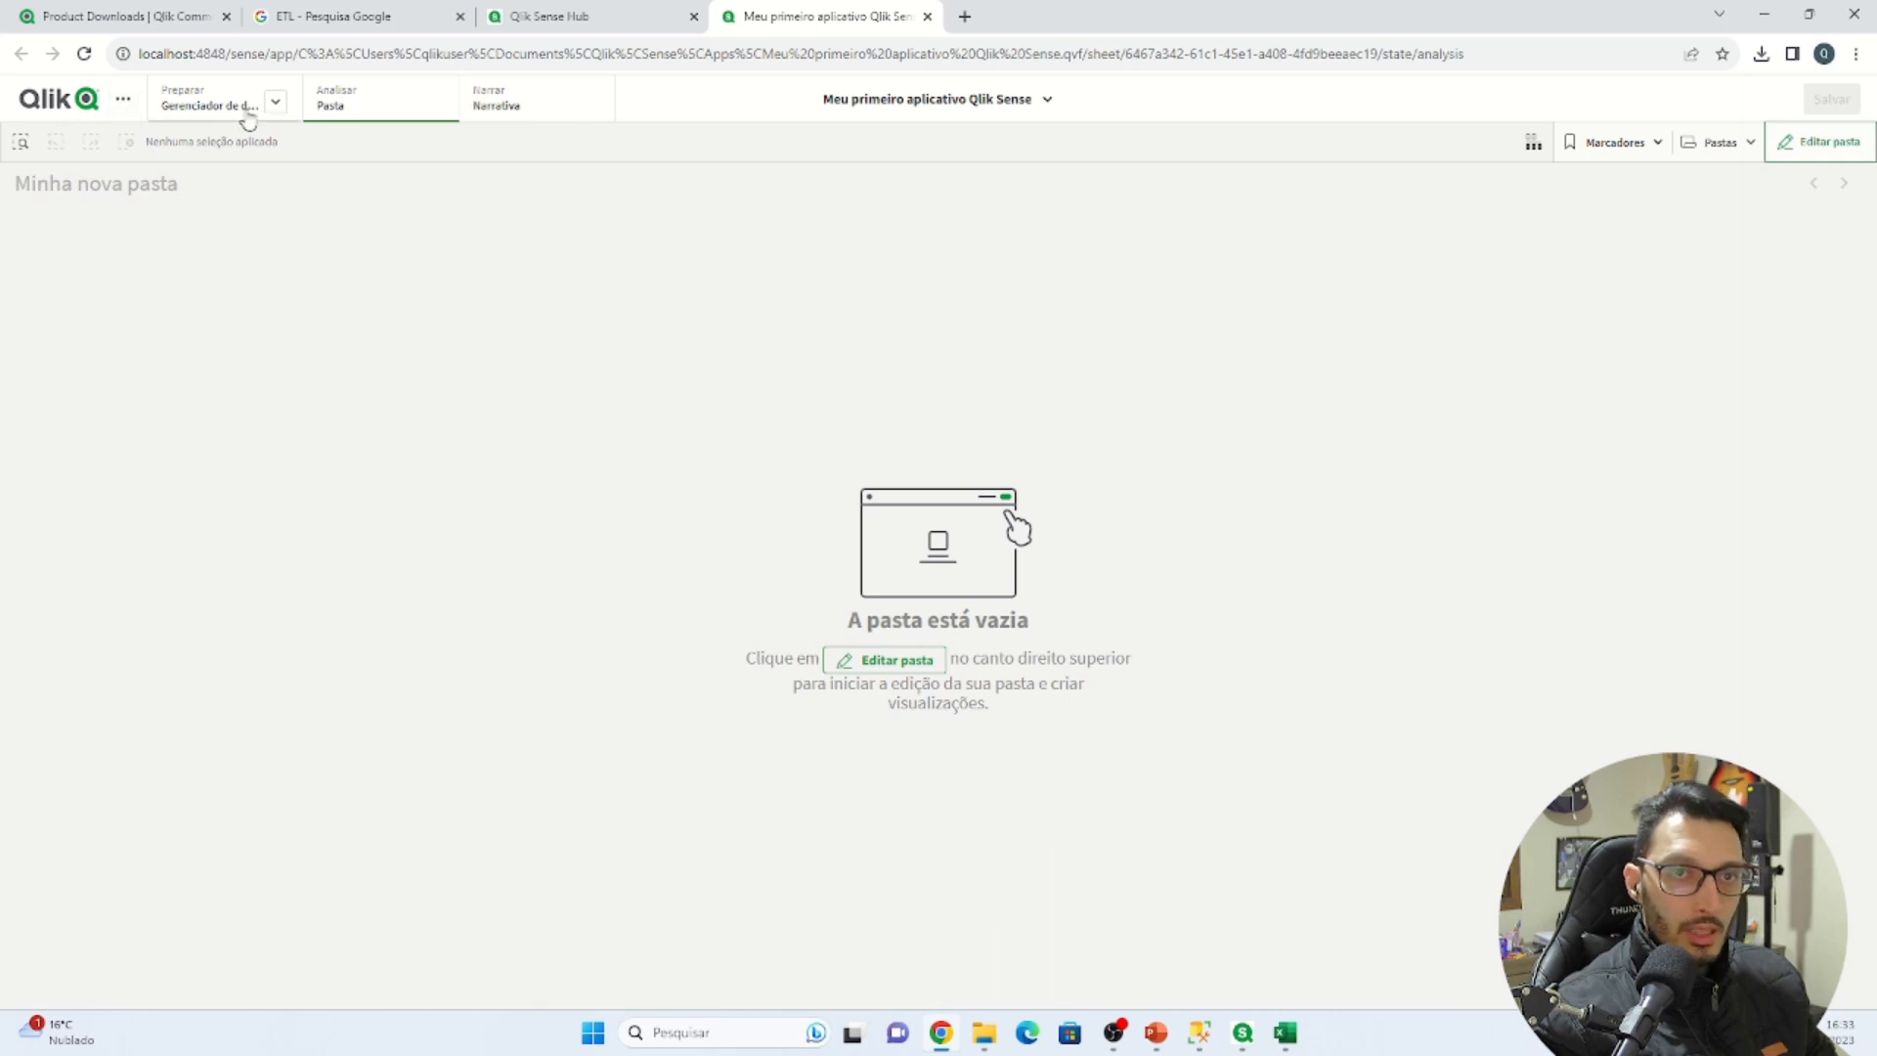
click(123, 102)
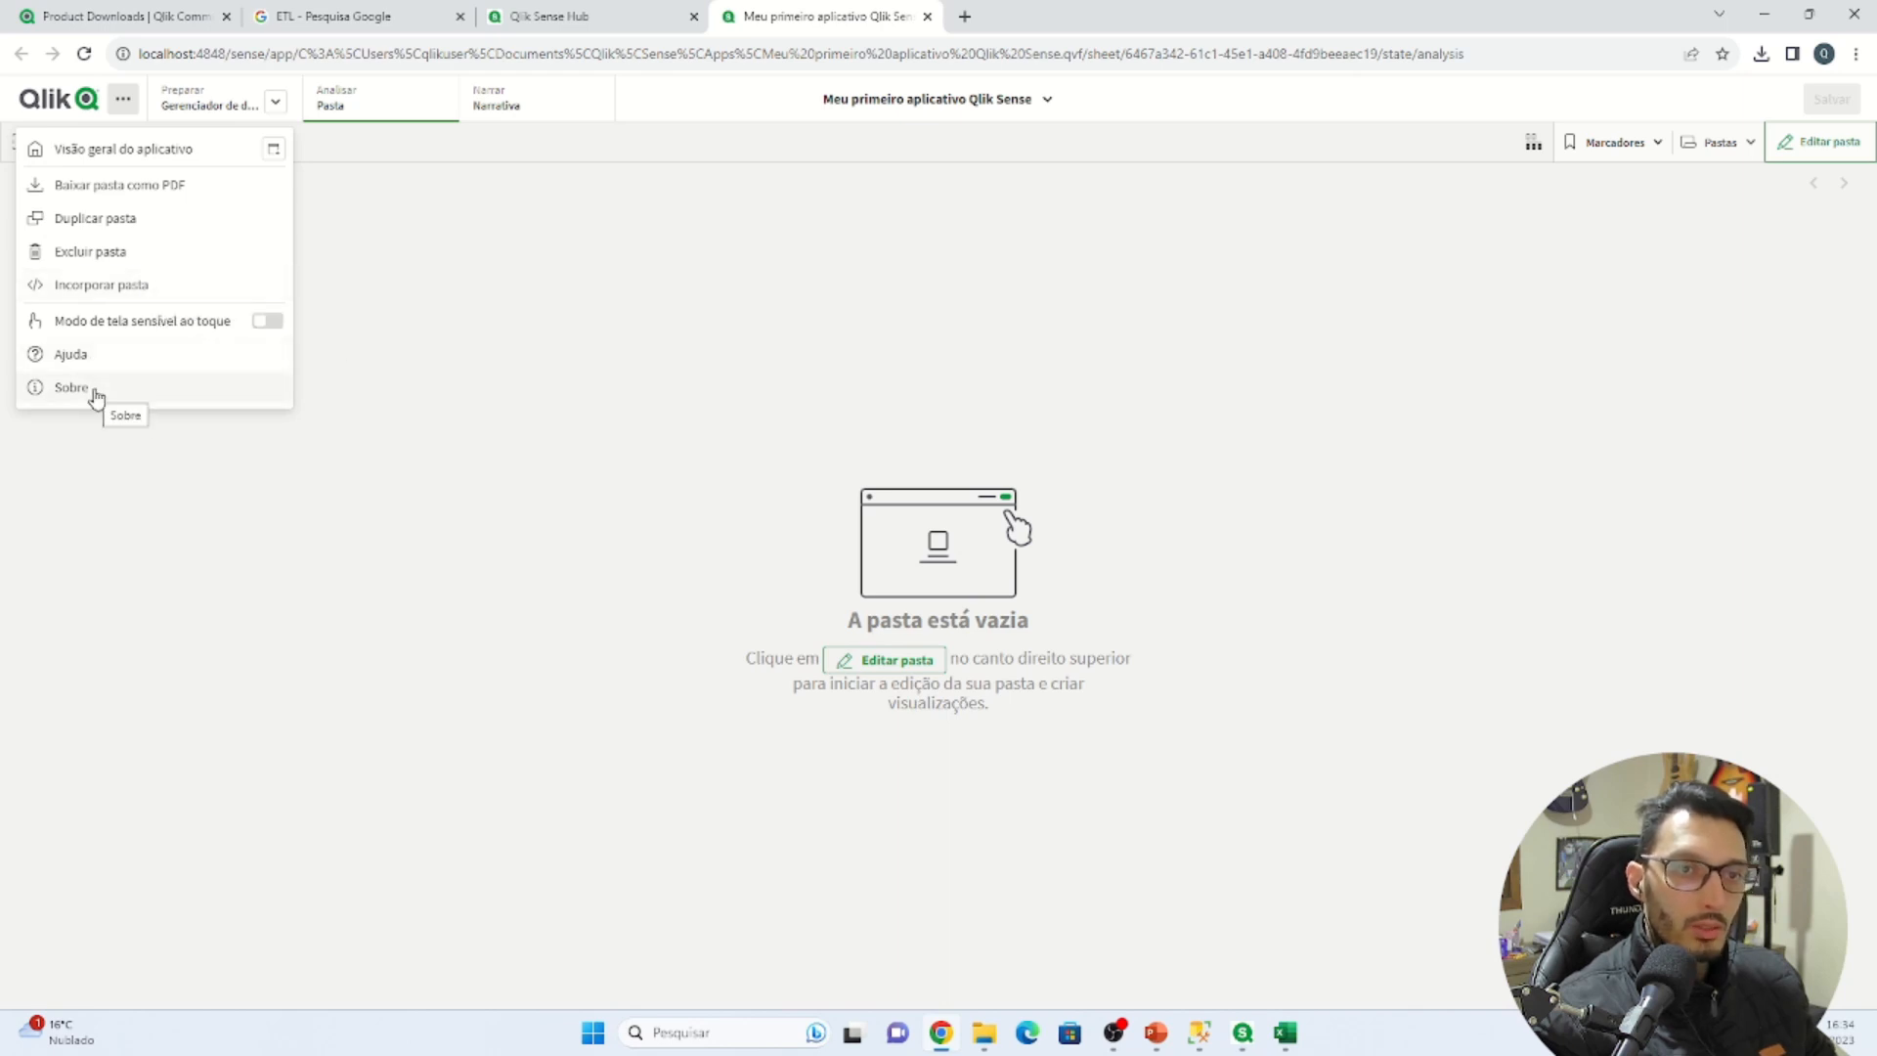
click(147, 161)
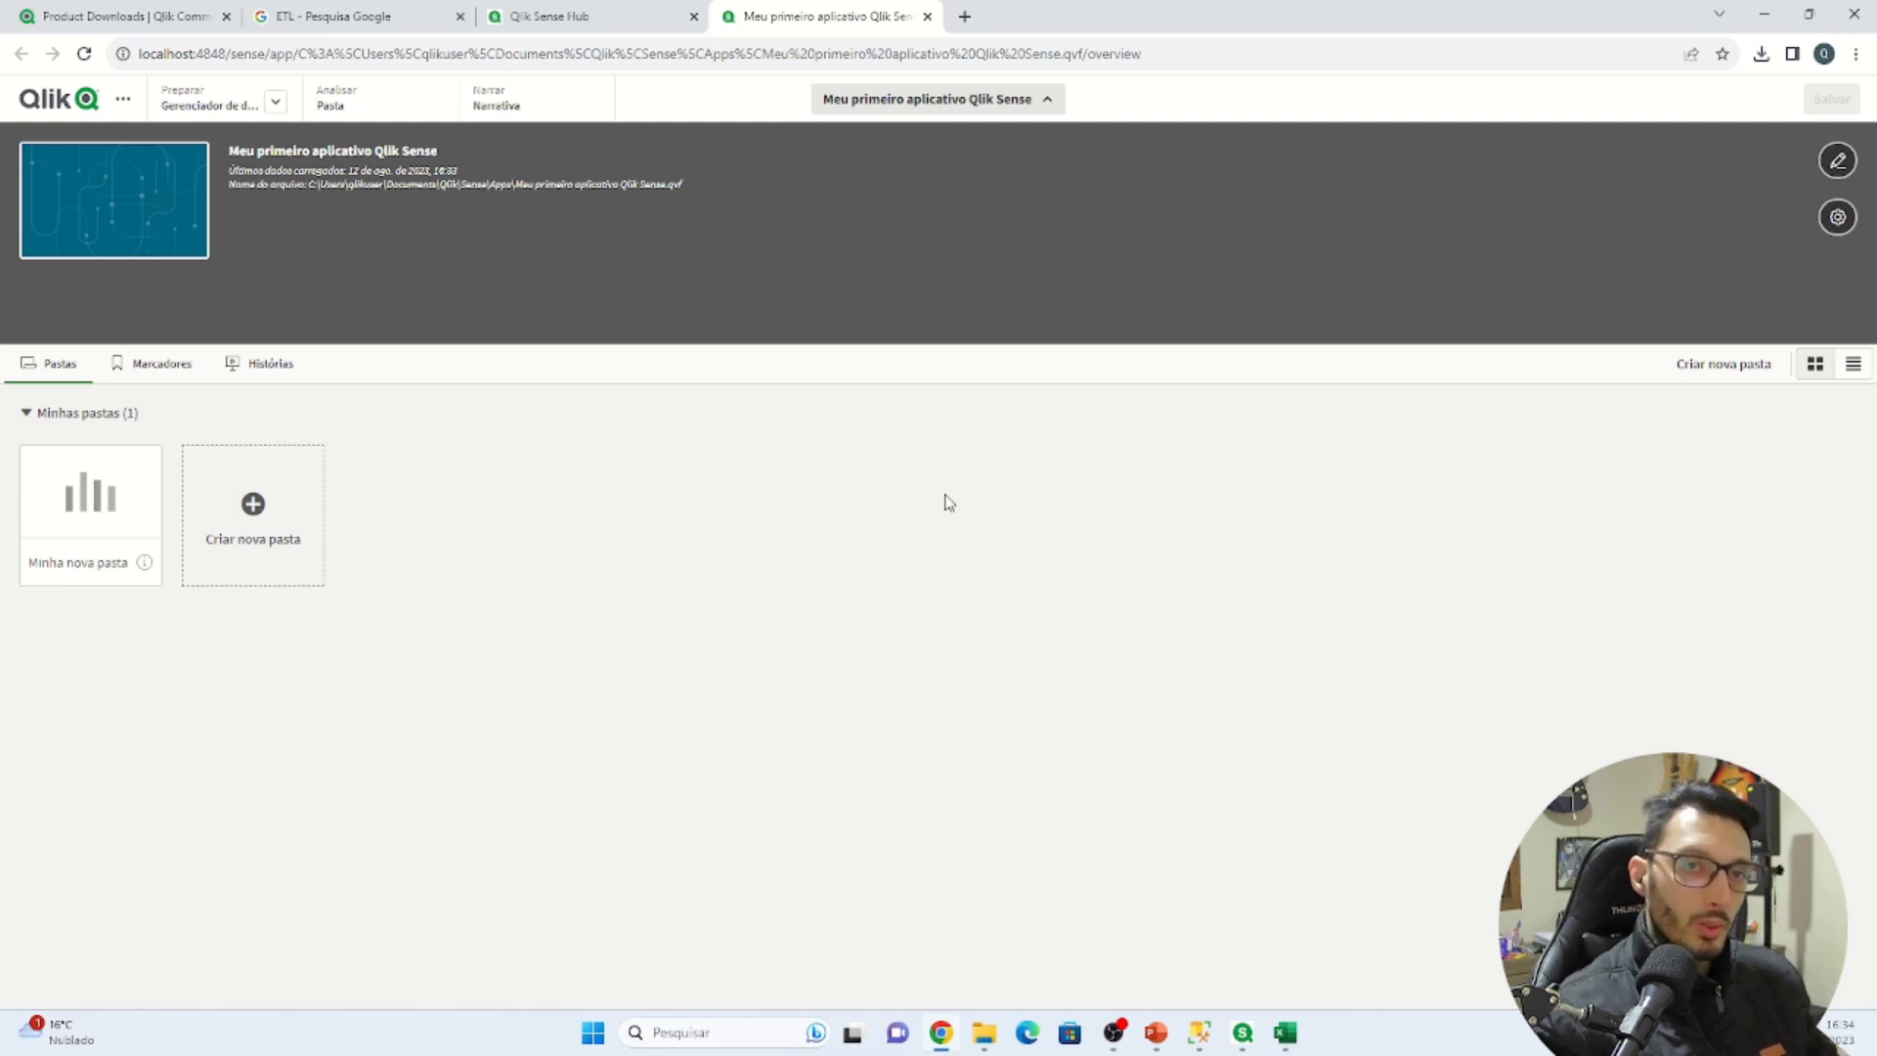
Return to the Qlik Sense Desktop hub and reopen Meu primeiro aplicativo Qlik Sense
click(124, 100)
click(60, 108)
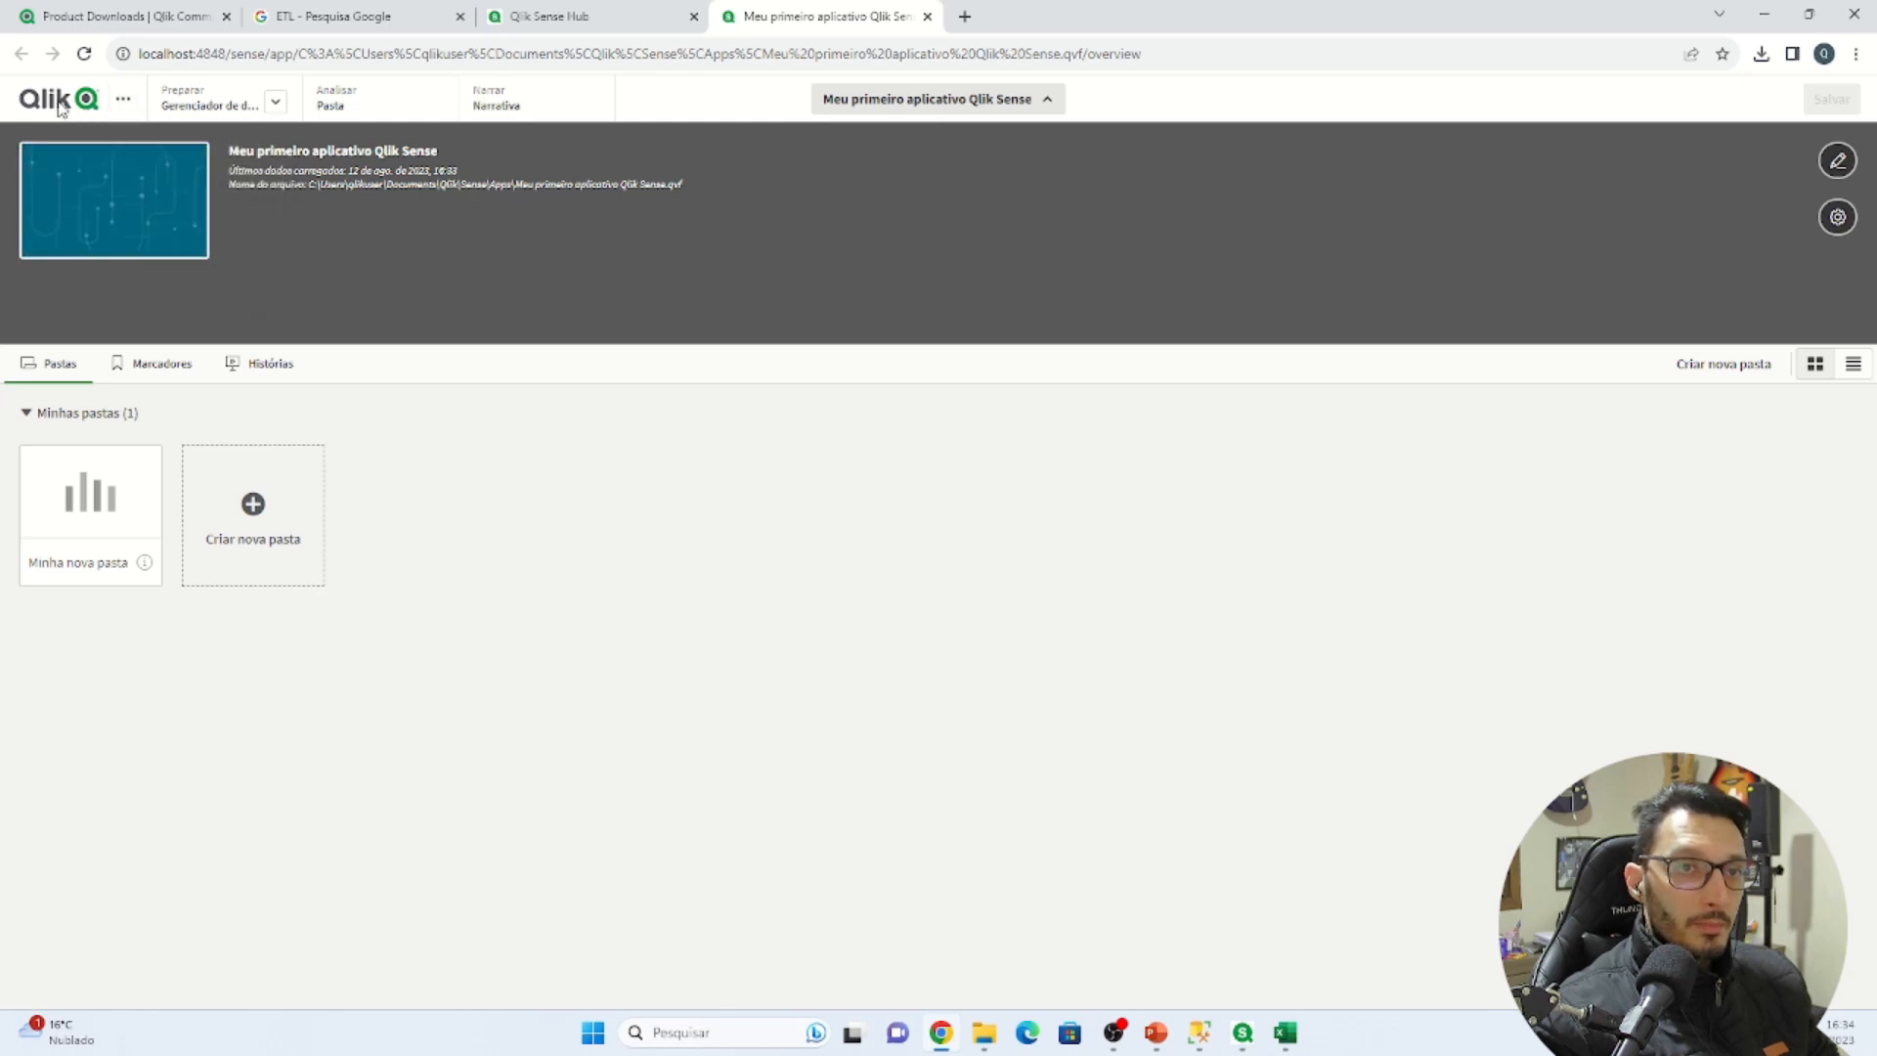
click(59, 105)
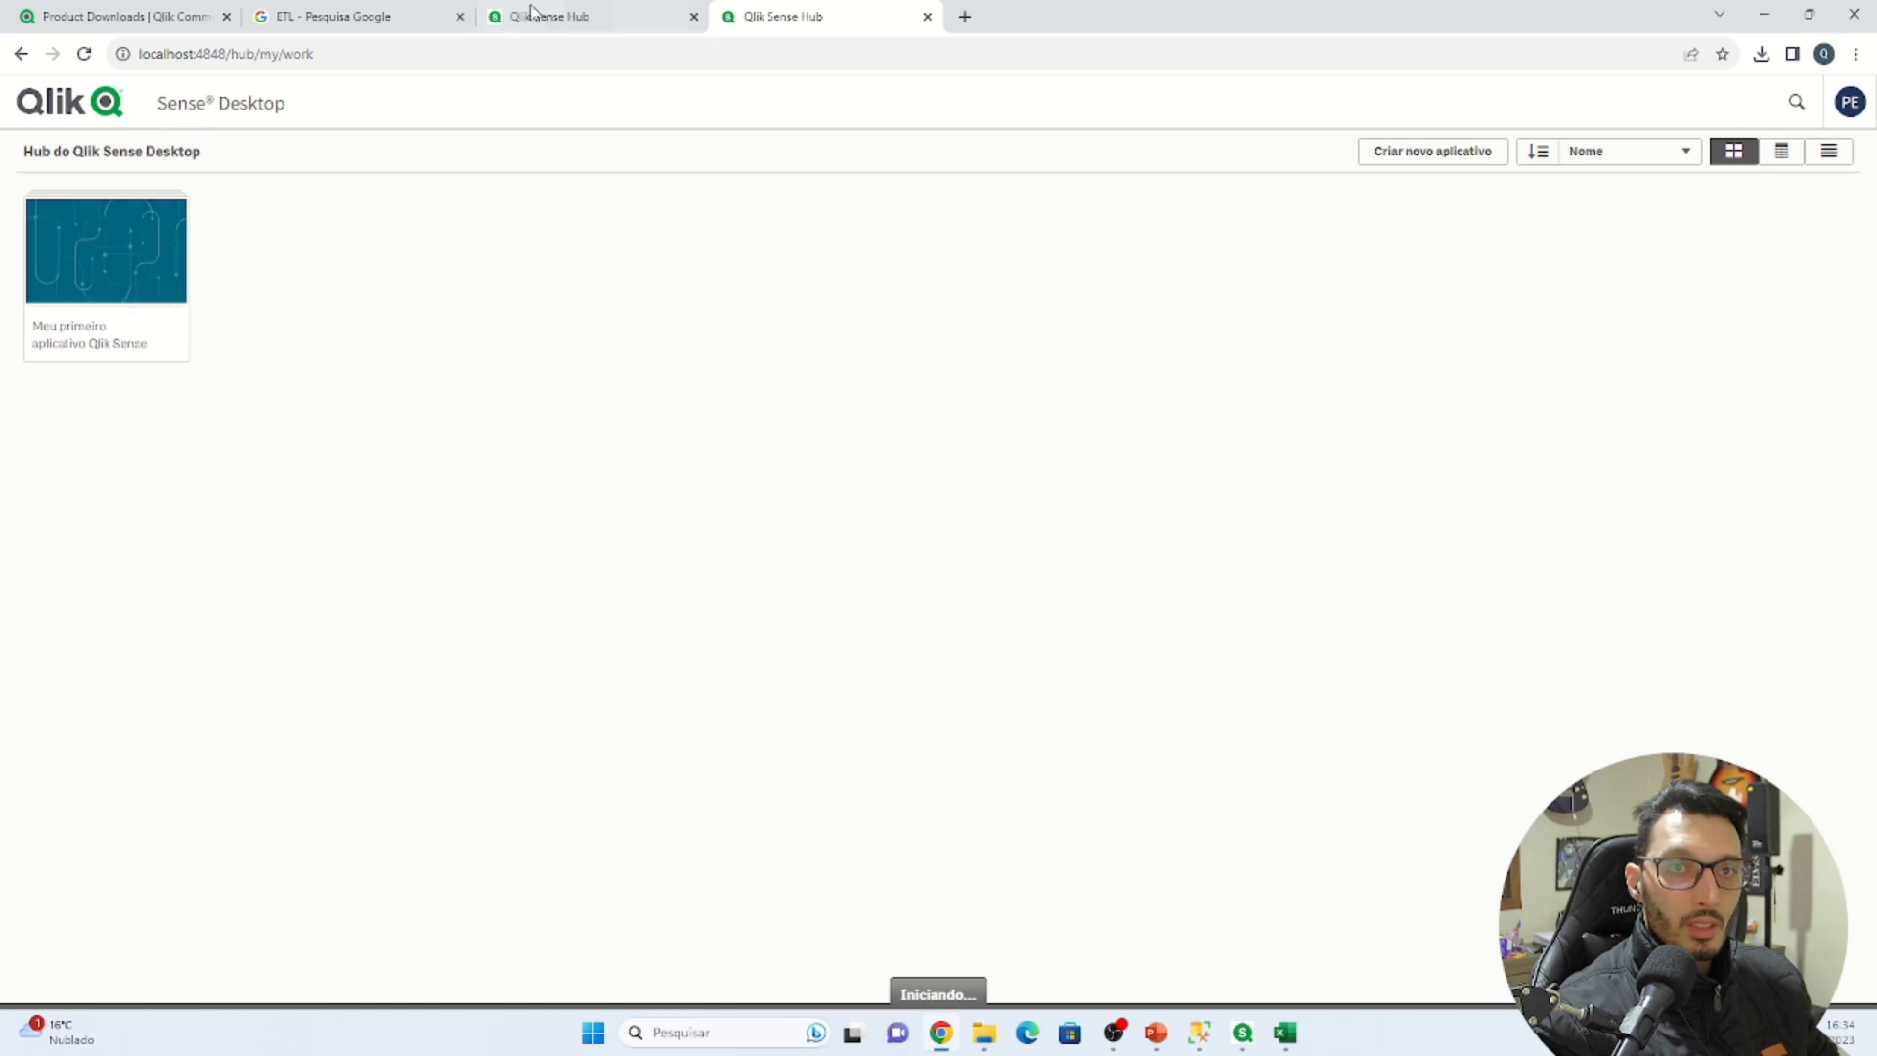
click(137, 212)
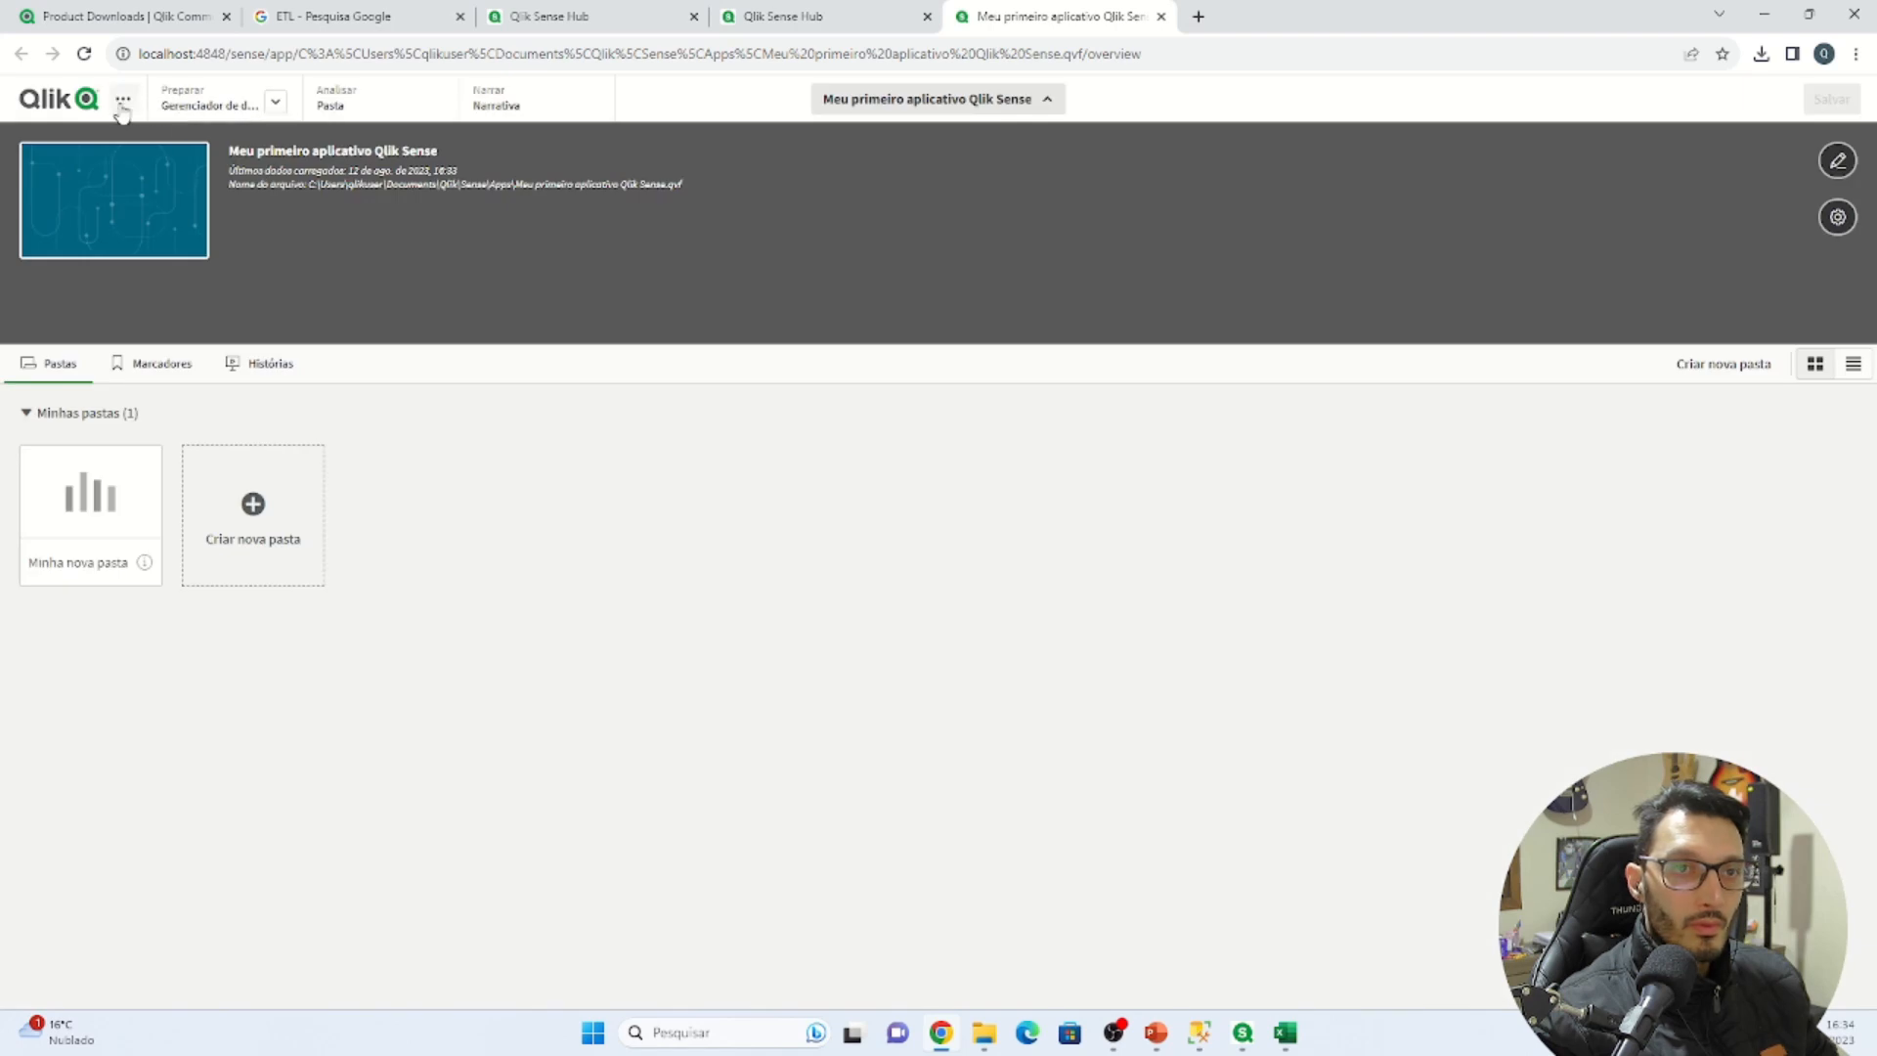
Examine the app's global options and the add-data connector dialog, and close the dialog without adding anything
click(122, 99)
click(406, 287)
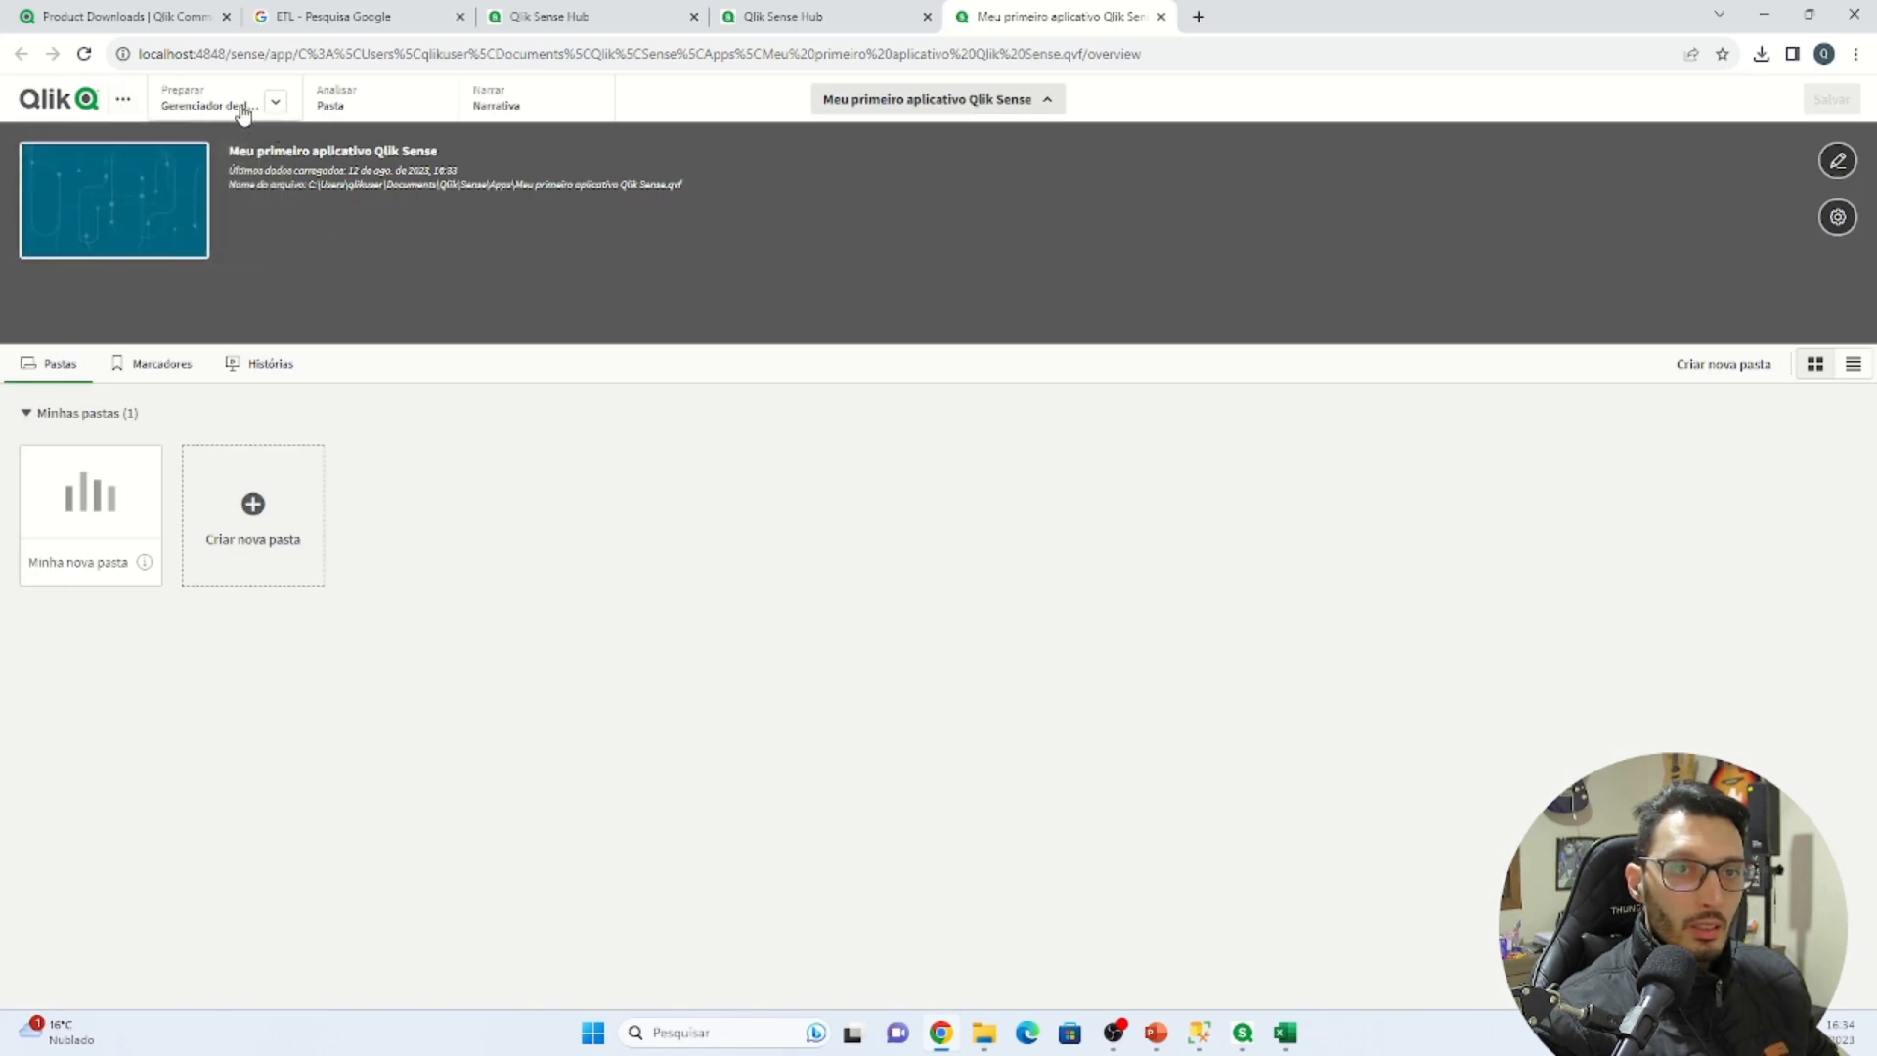
click(122, 100)
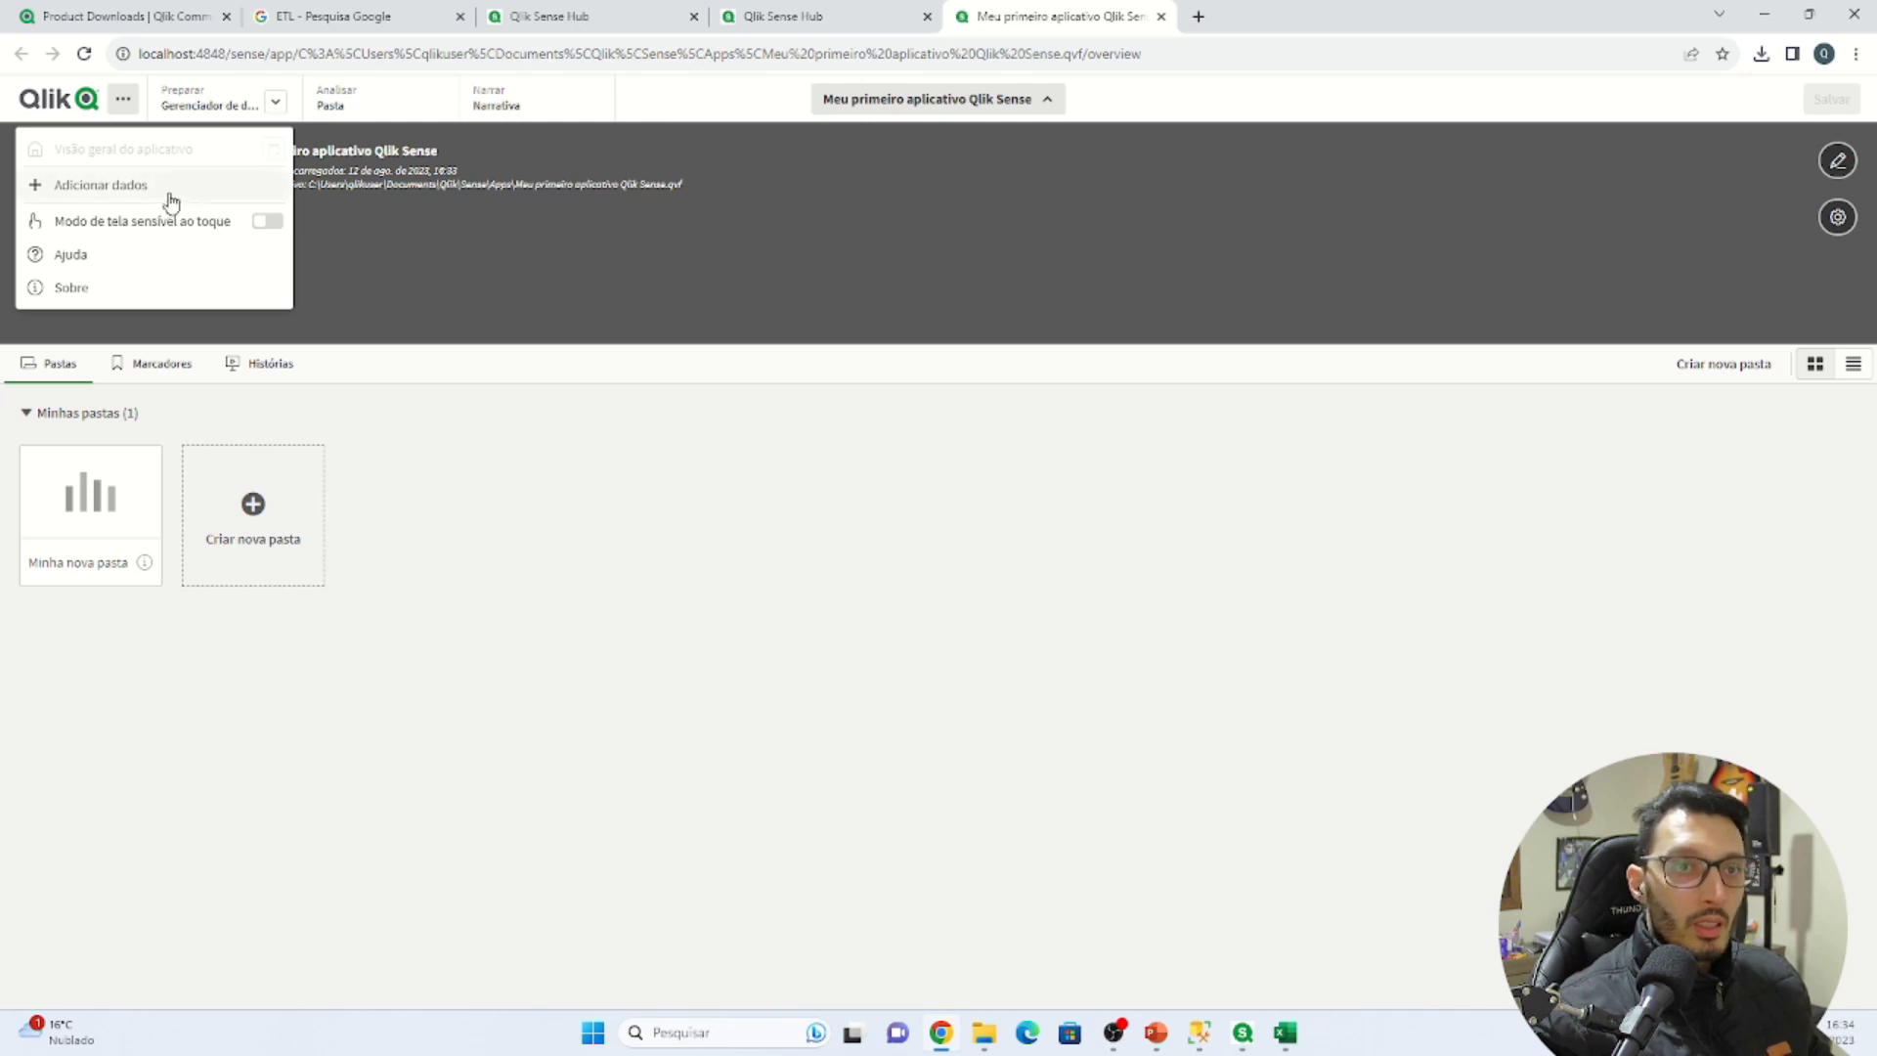
click(155, 193)
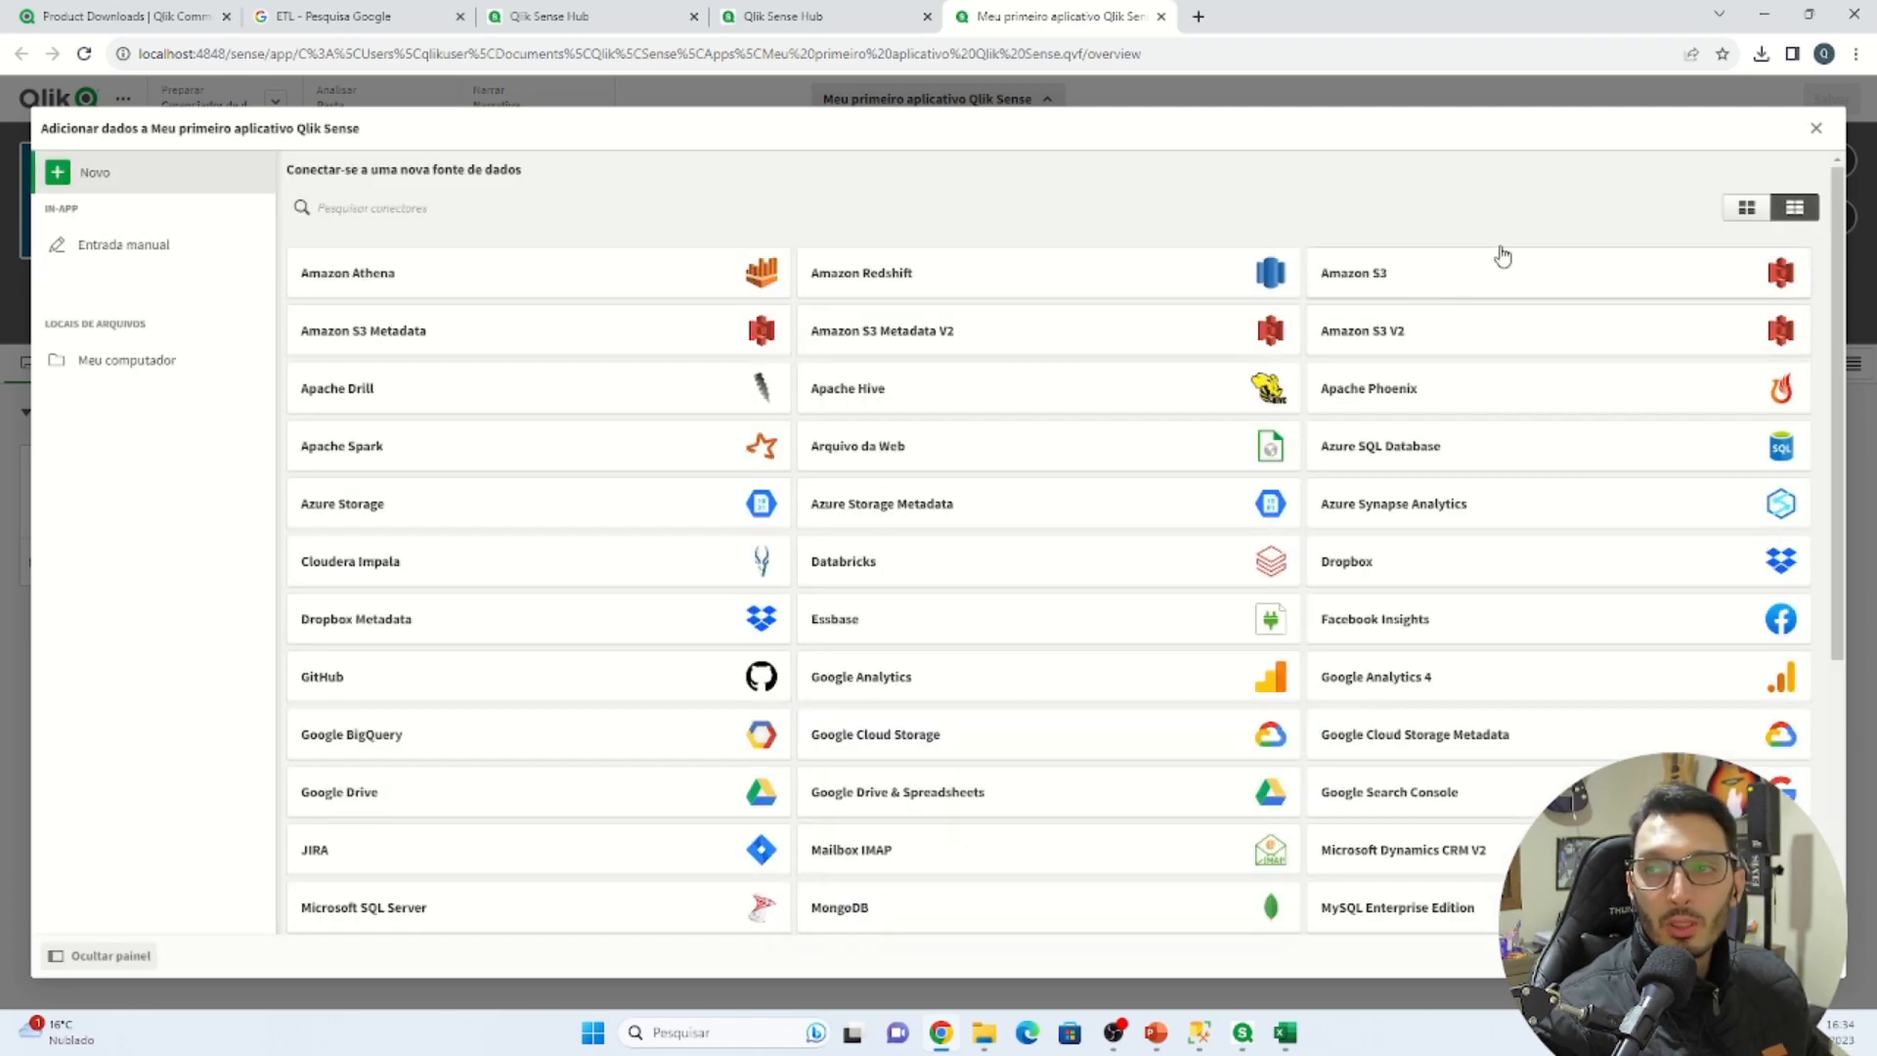
click(1816, 131)
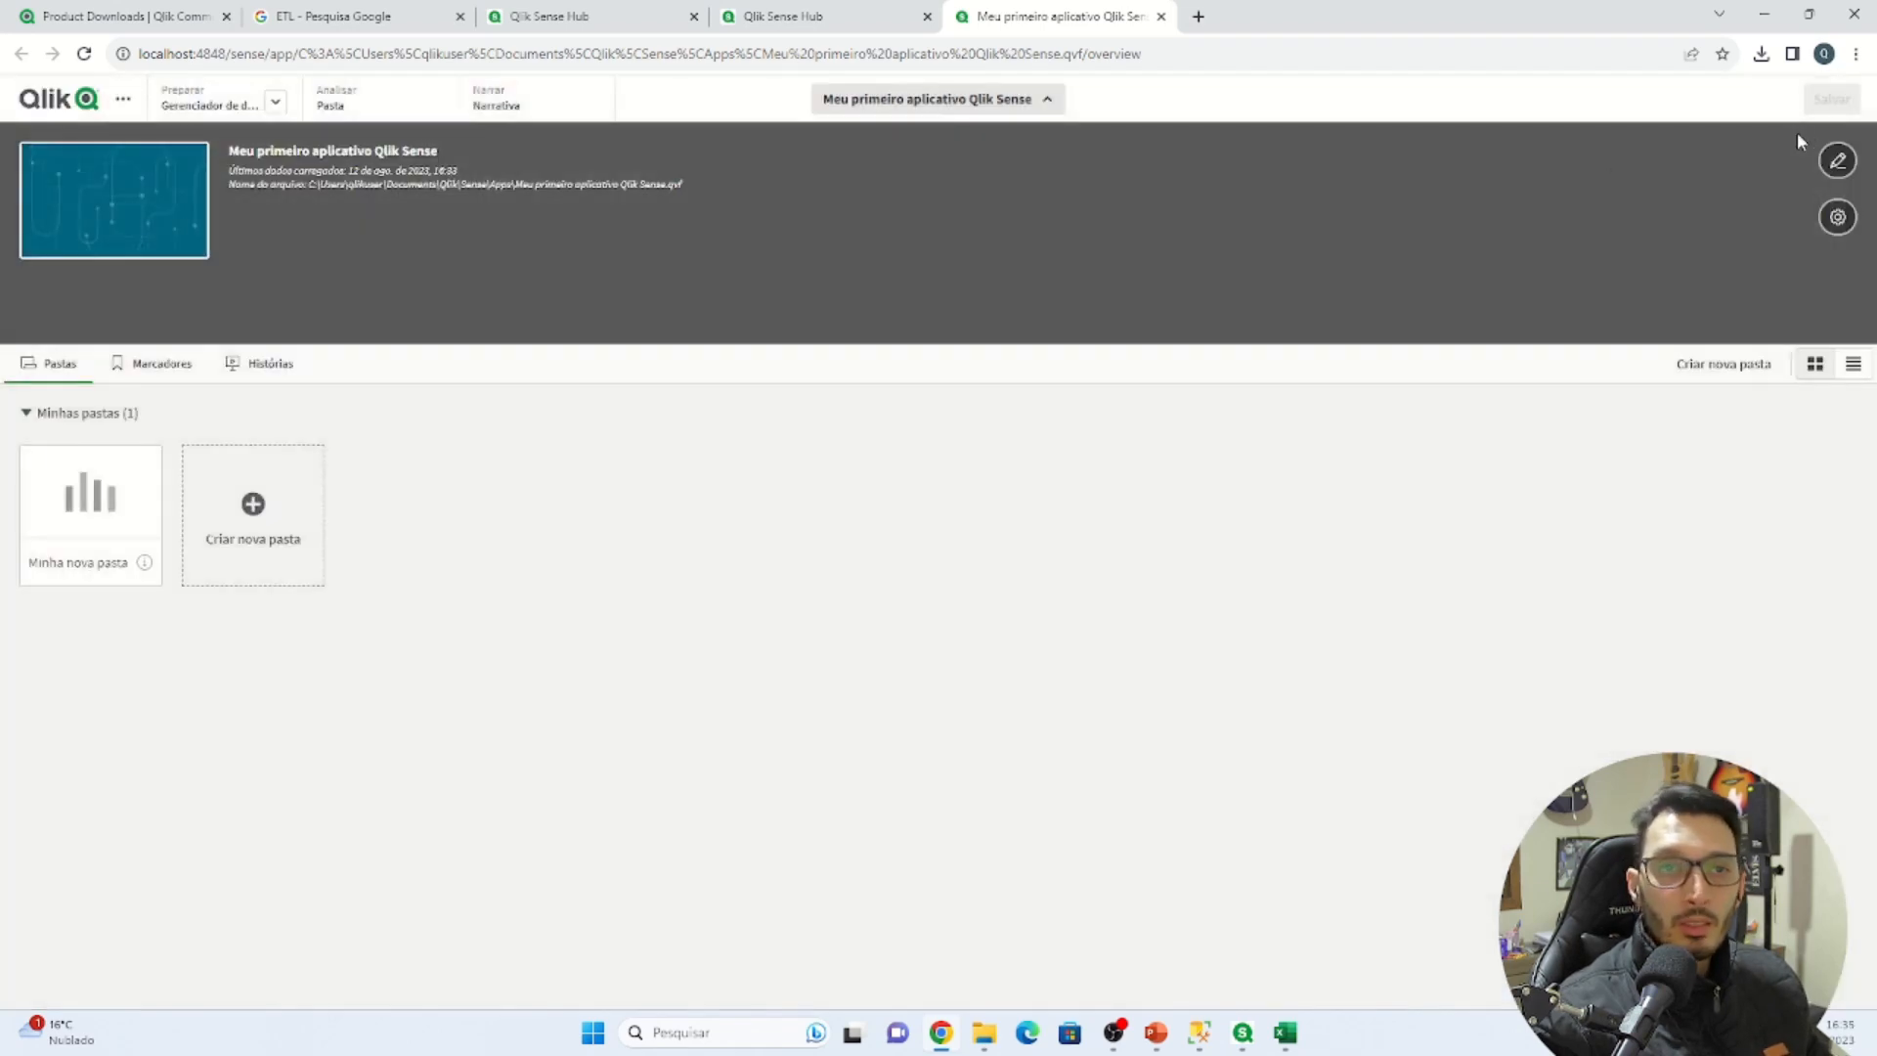
Open the app's data manager (Gerenciador de dados), preview the Consulta1 table and dismiss the data modelling introduction
click(278, 106)
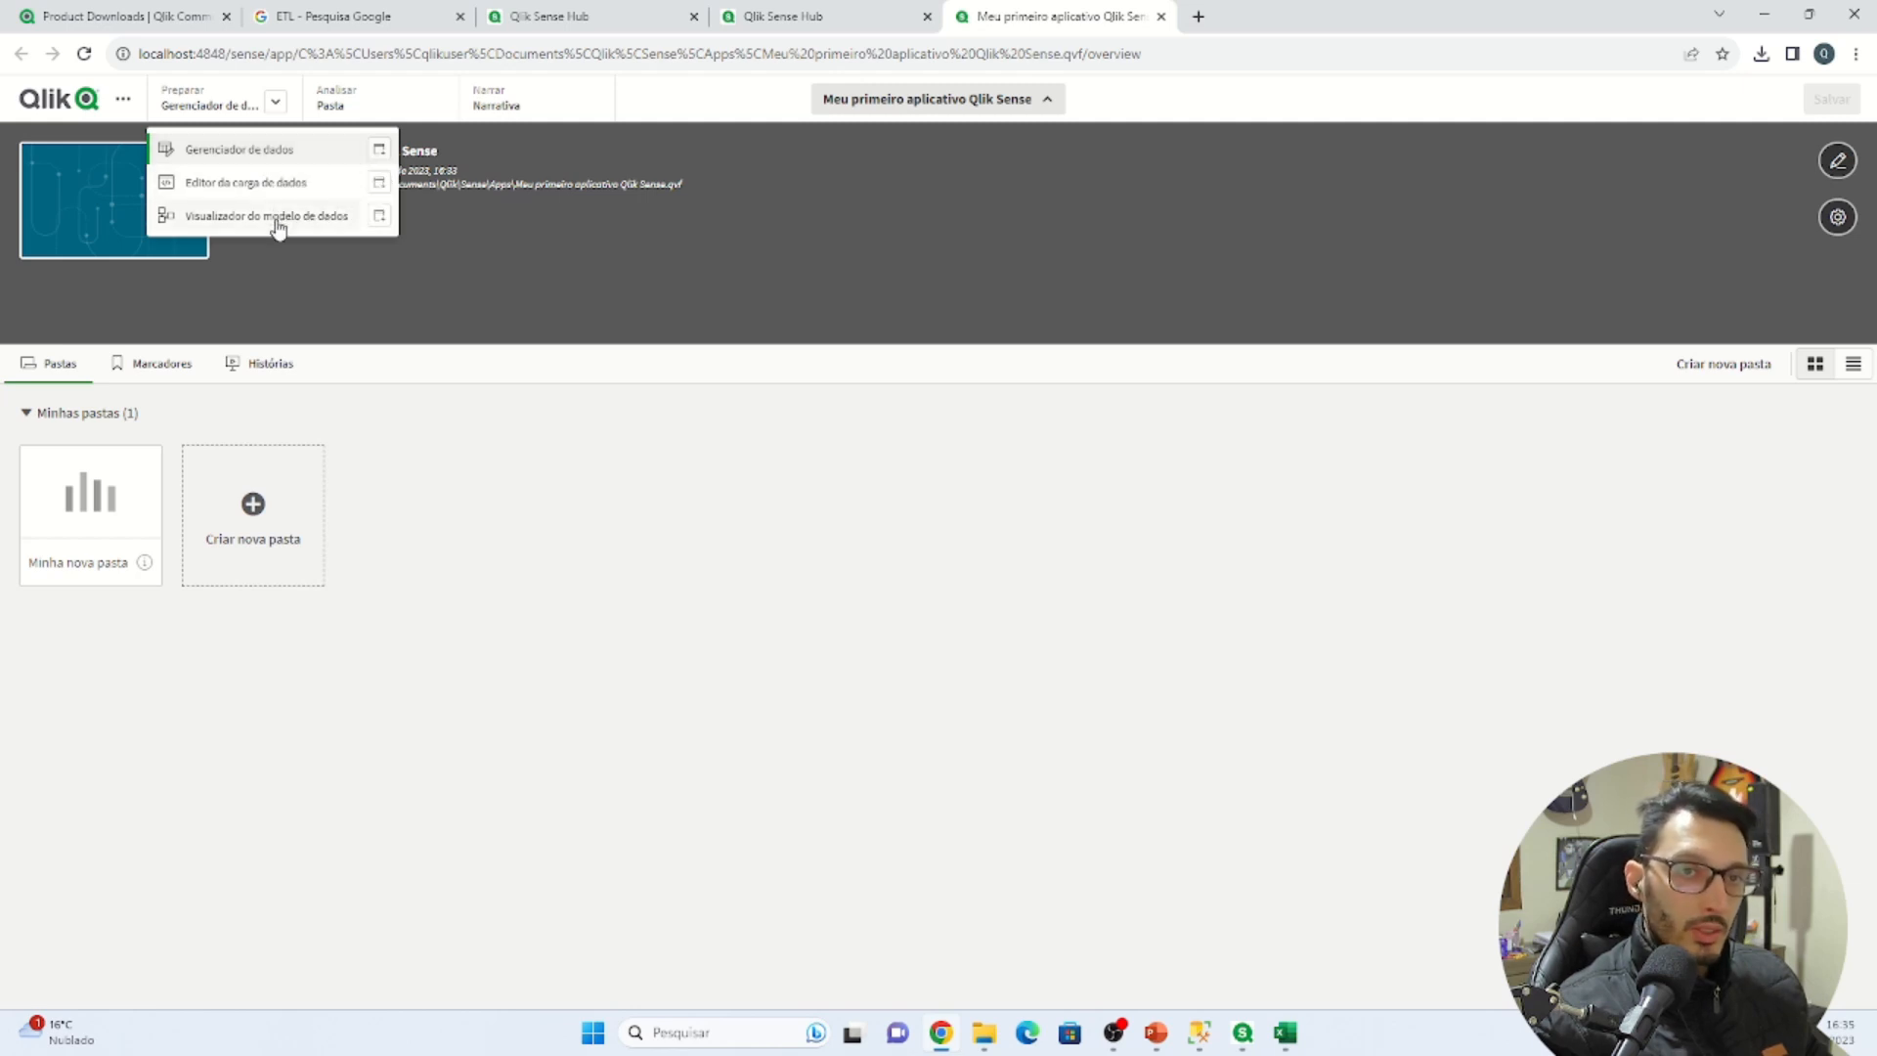
click(264, 155)
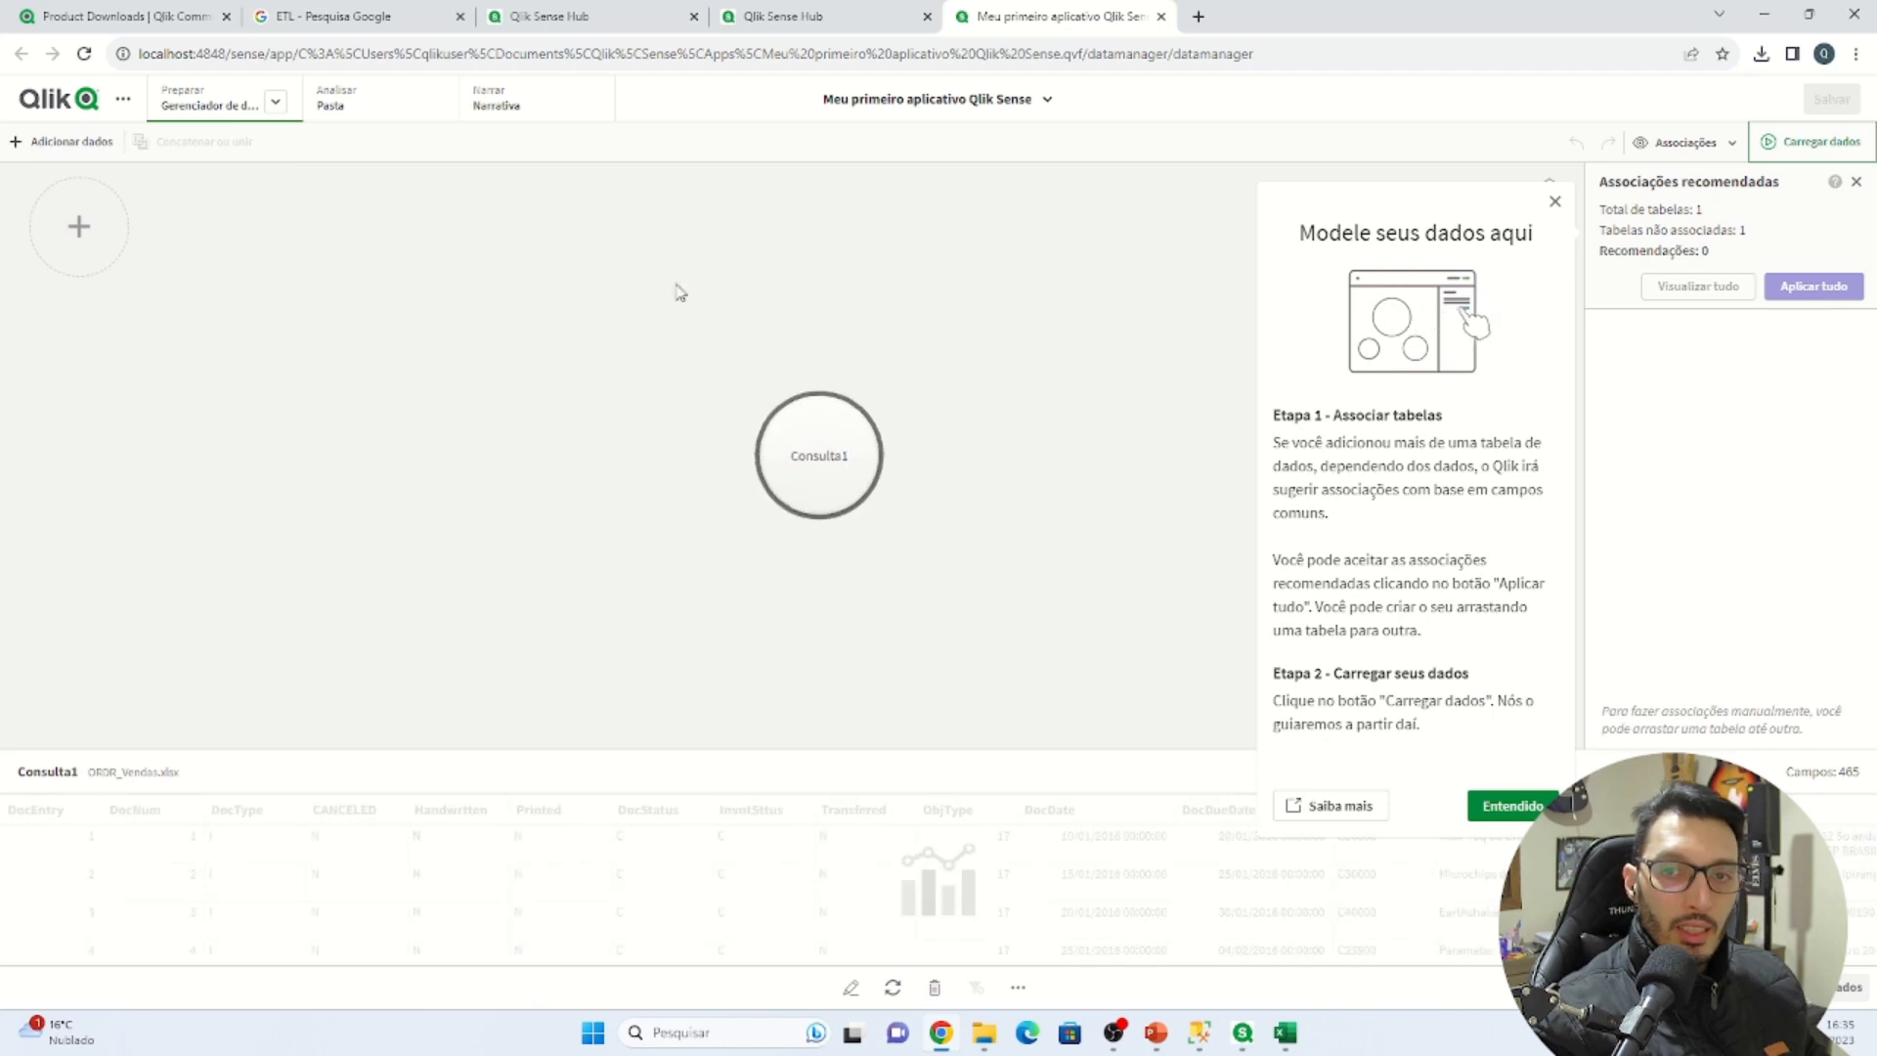
click(779, 389)
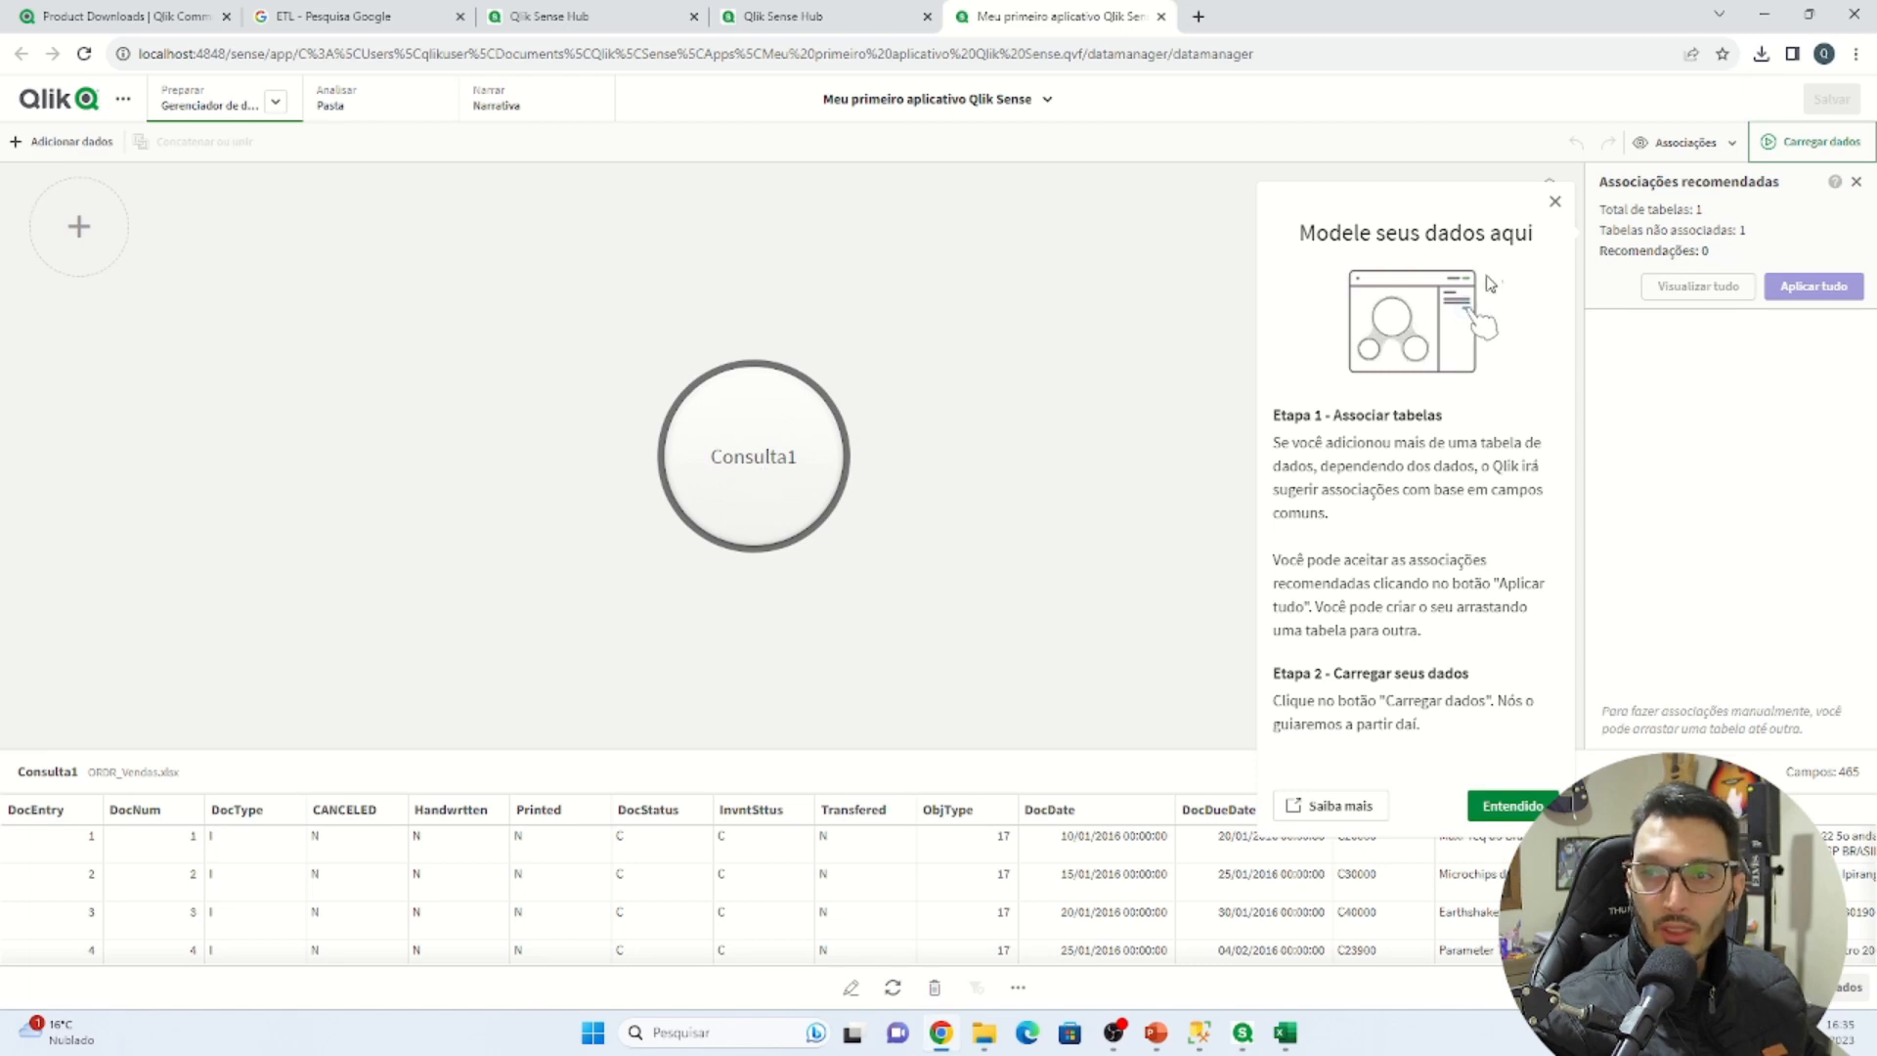
click(1556, 201)
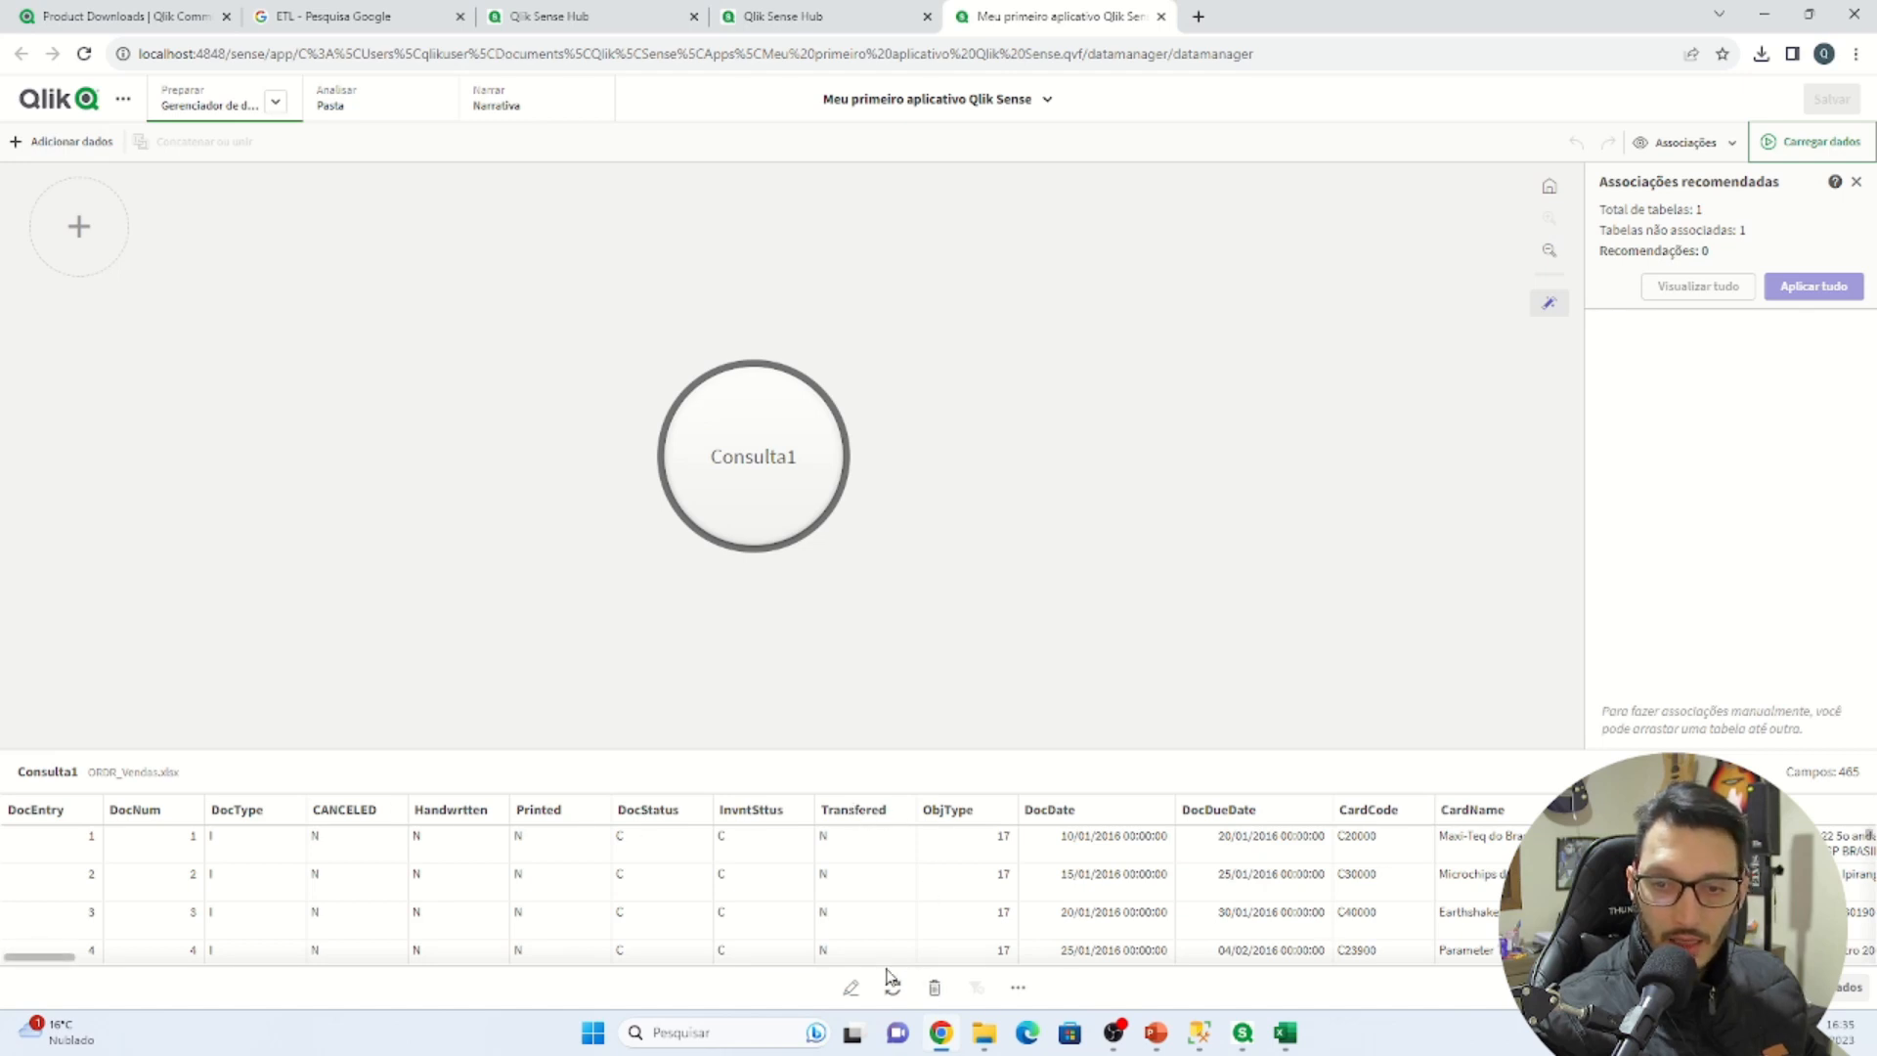
Compare the Consulta1 preview with the ORDR_Vendas workbook in Excel, and return to the data manager
drag(721, 485, 776, 470)
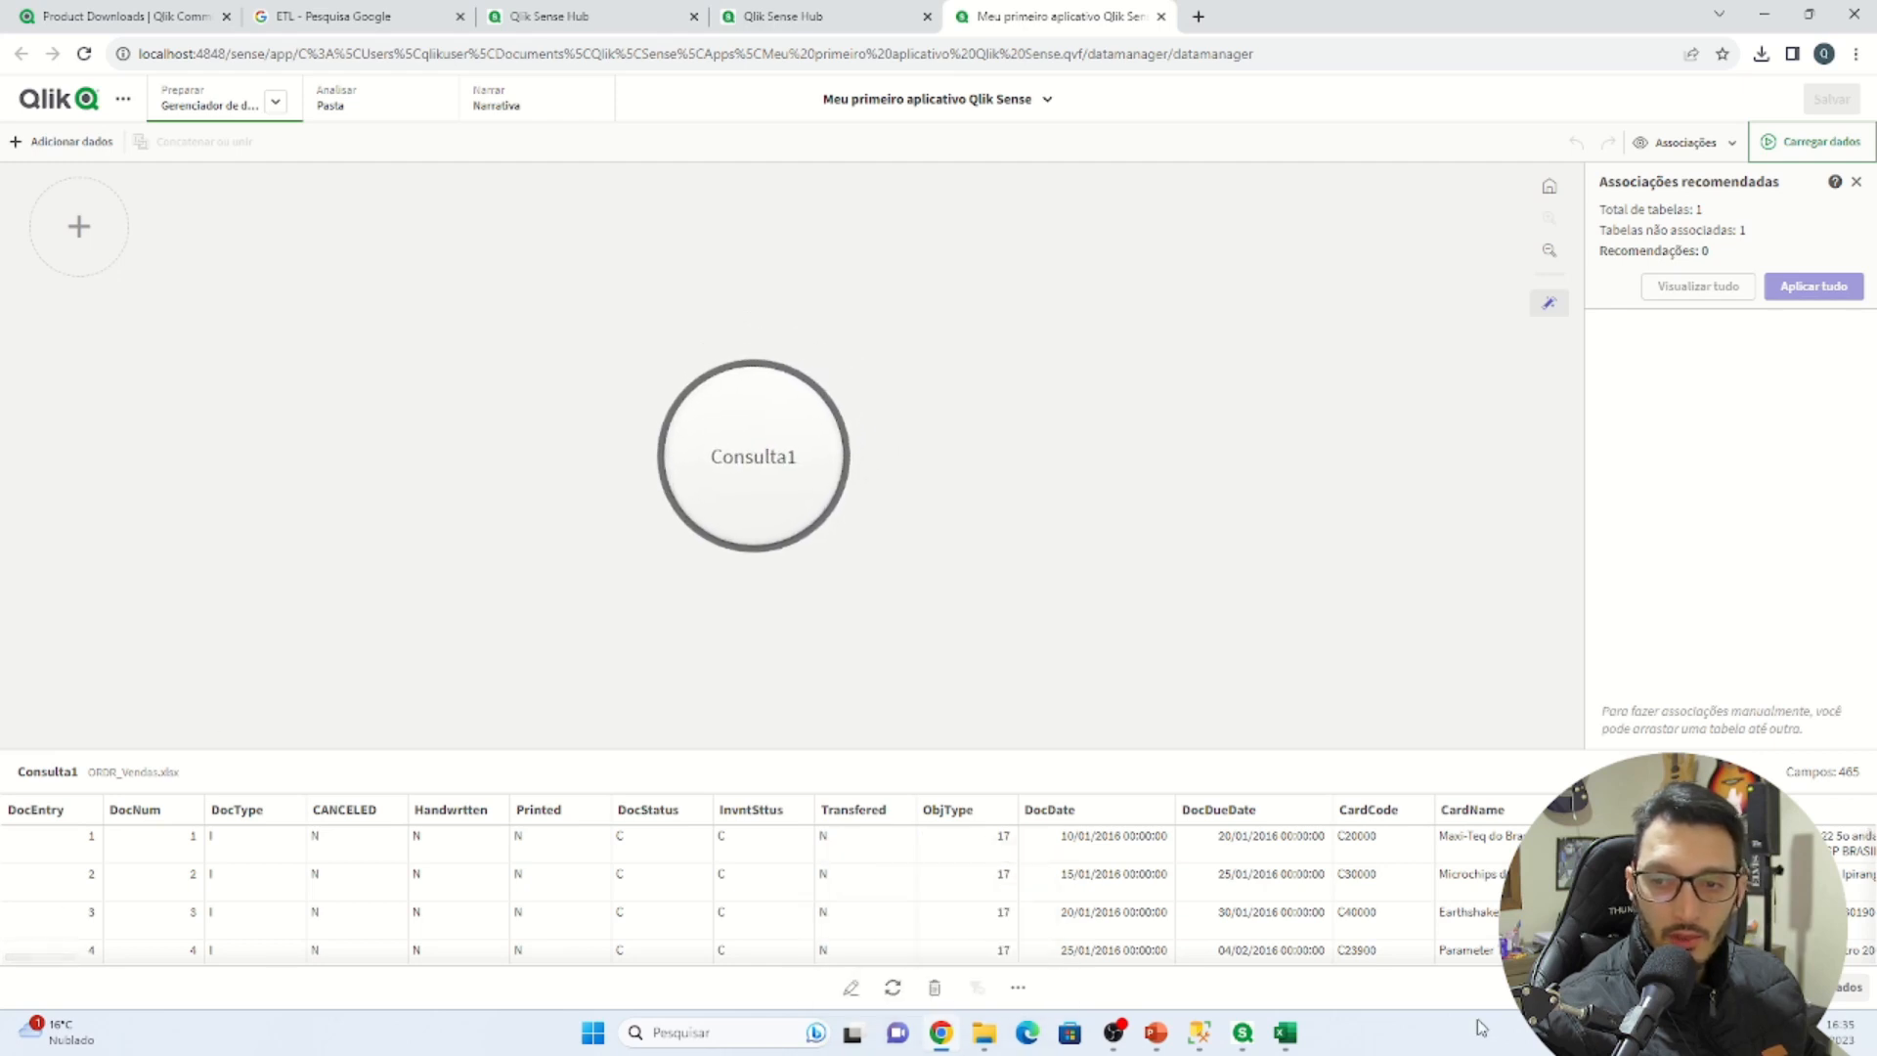
click(1288, 1035)
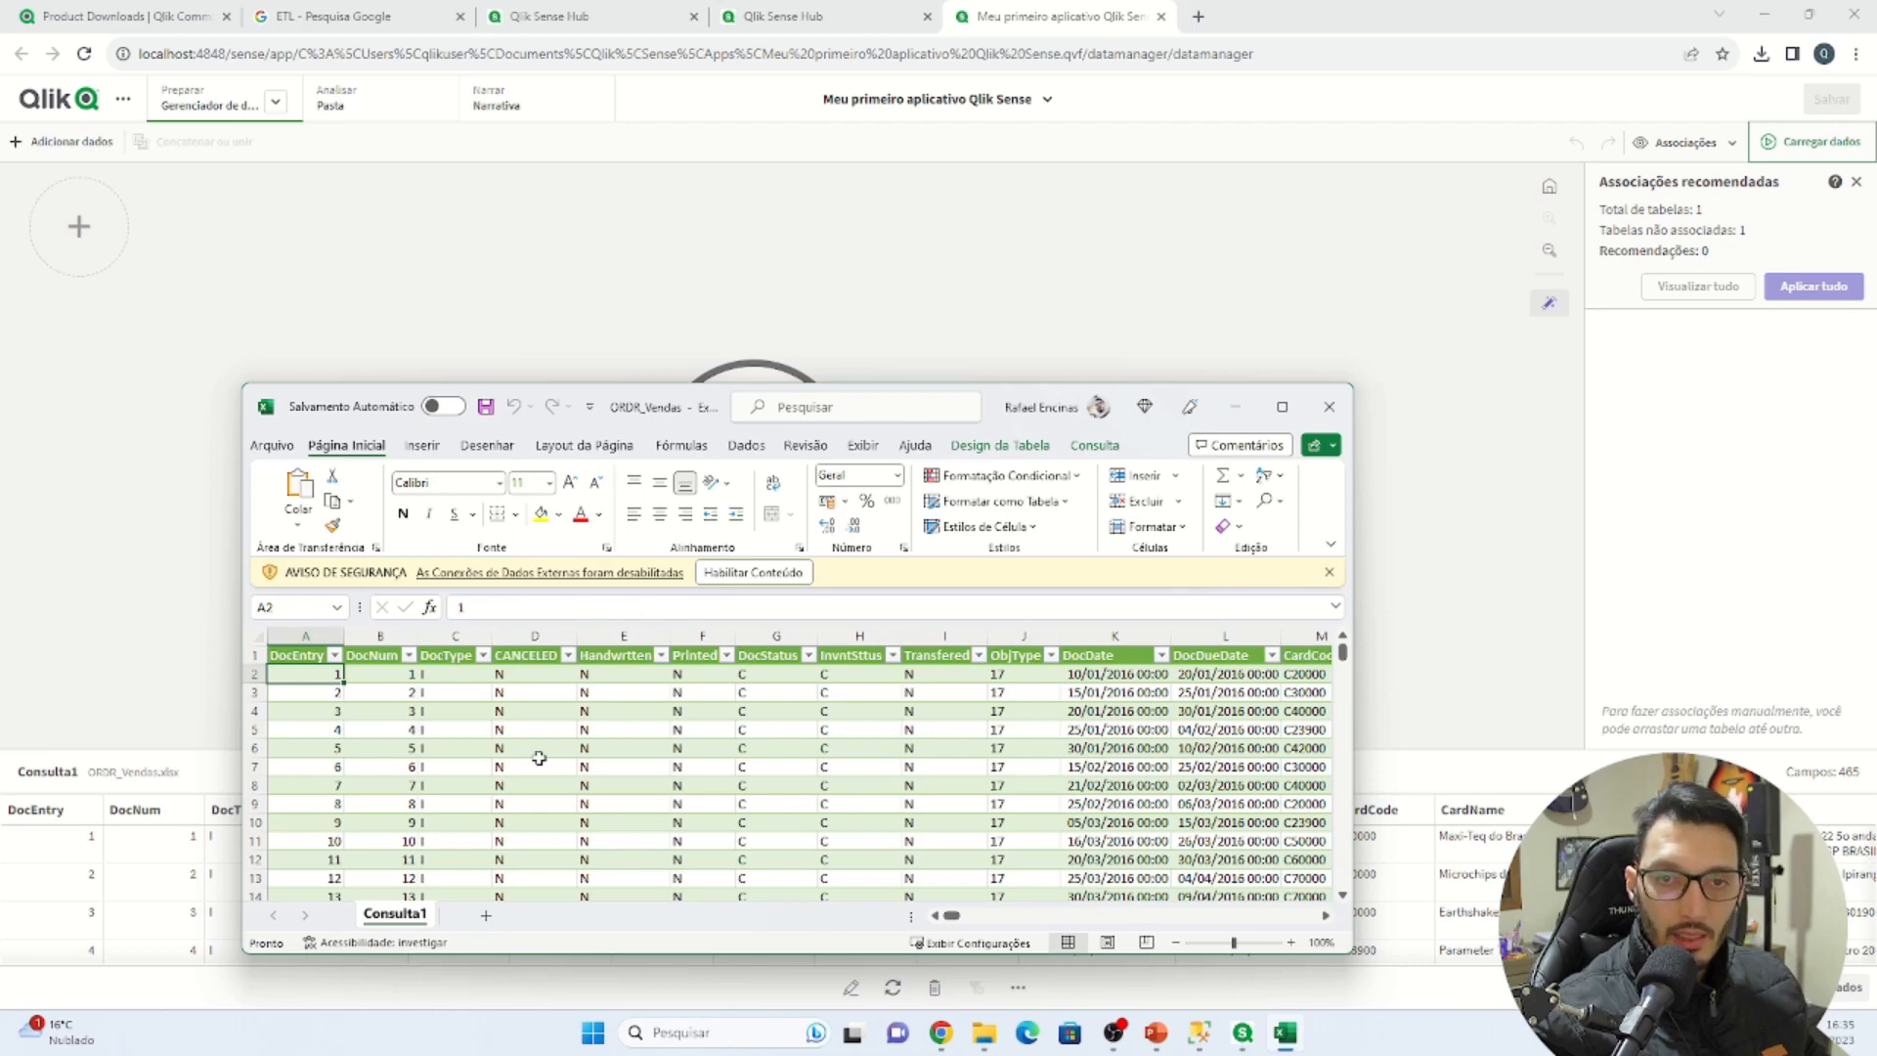
click(605, 257)
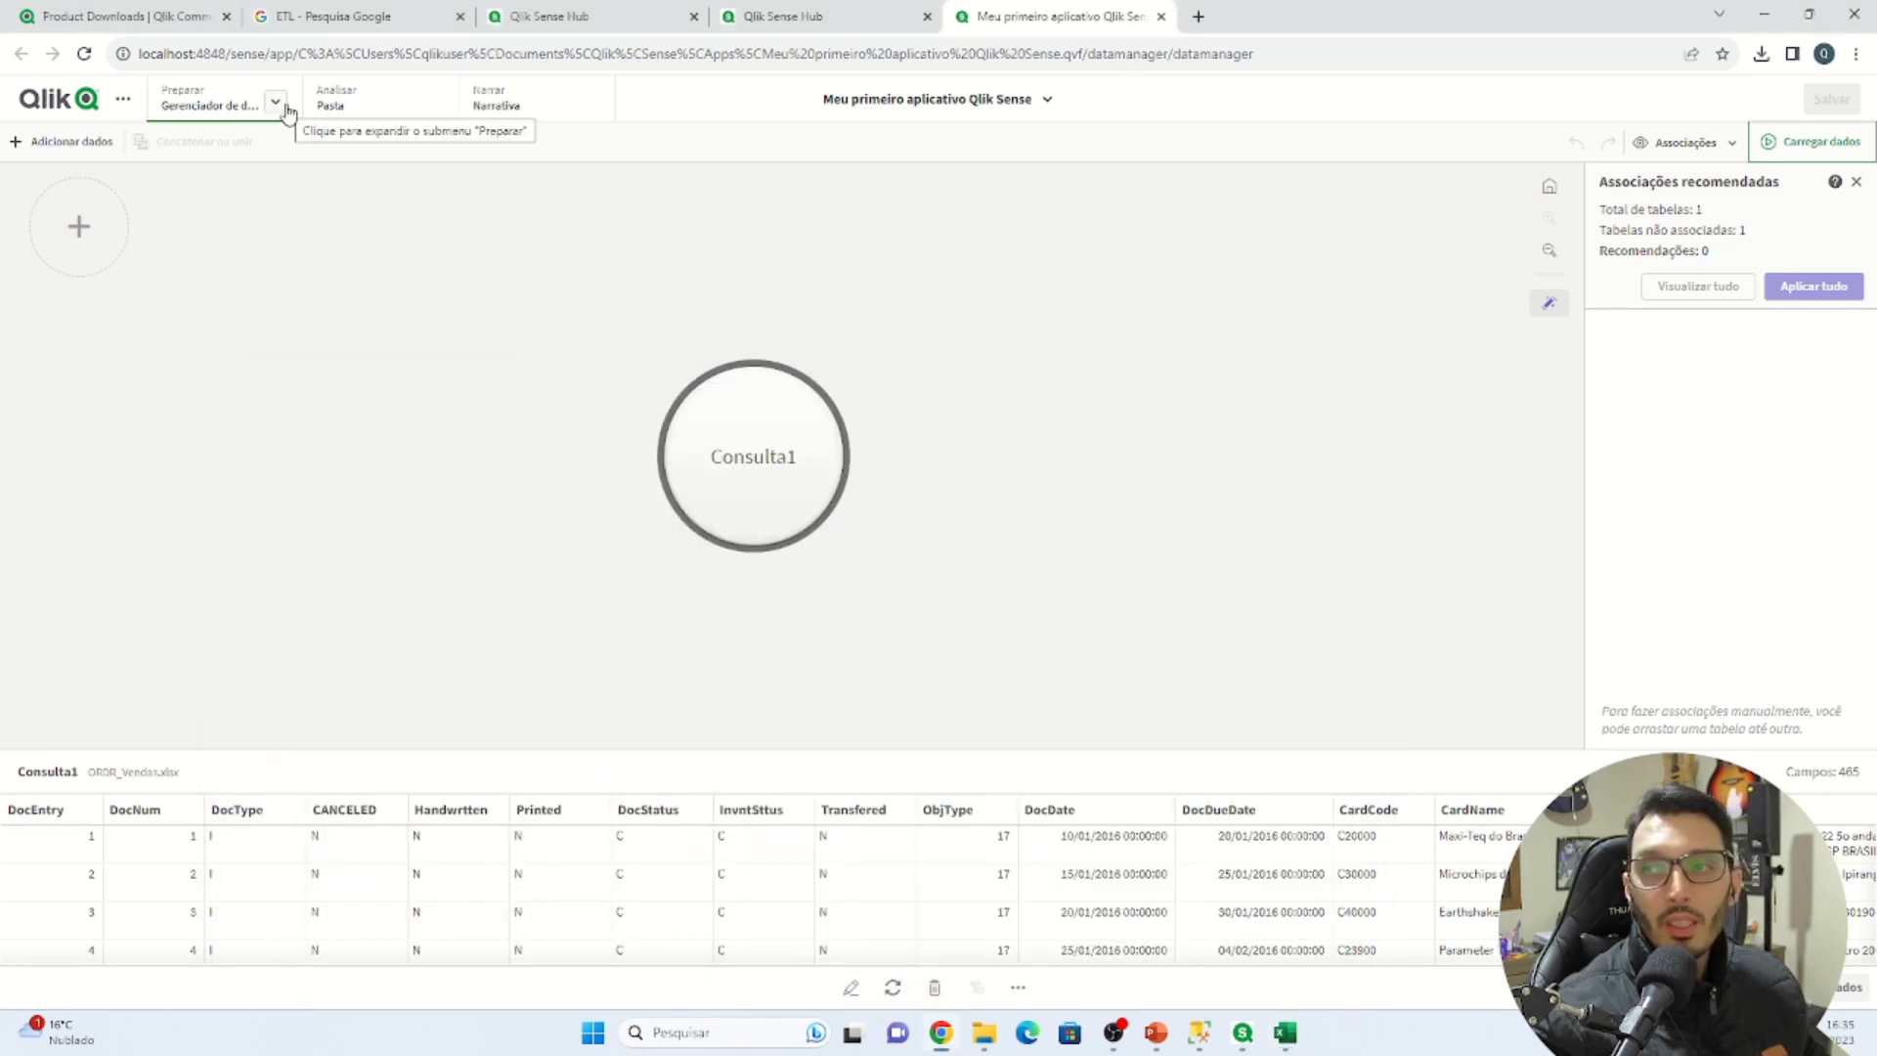
Open the Consulta1 table for editing, review the ETL process diagram in the Google results, and return to the table
double_click(749, 467)
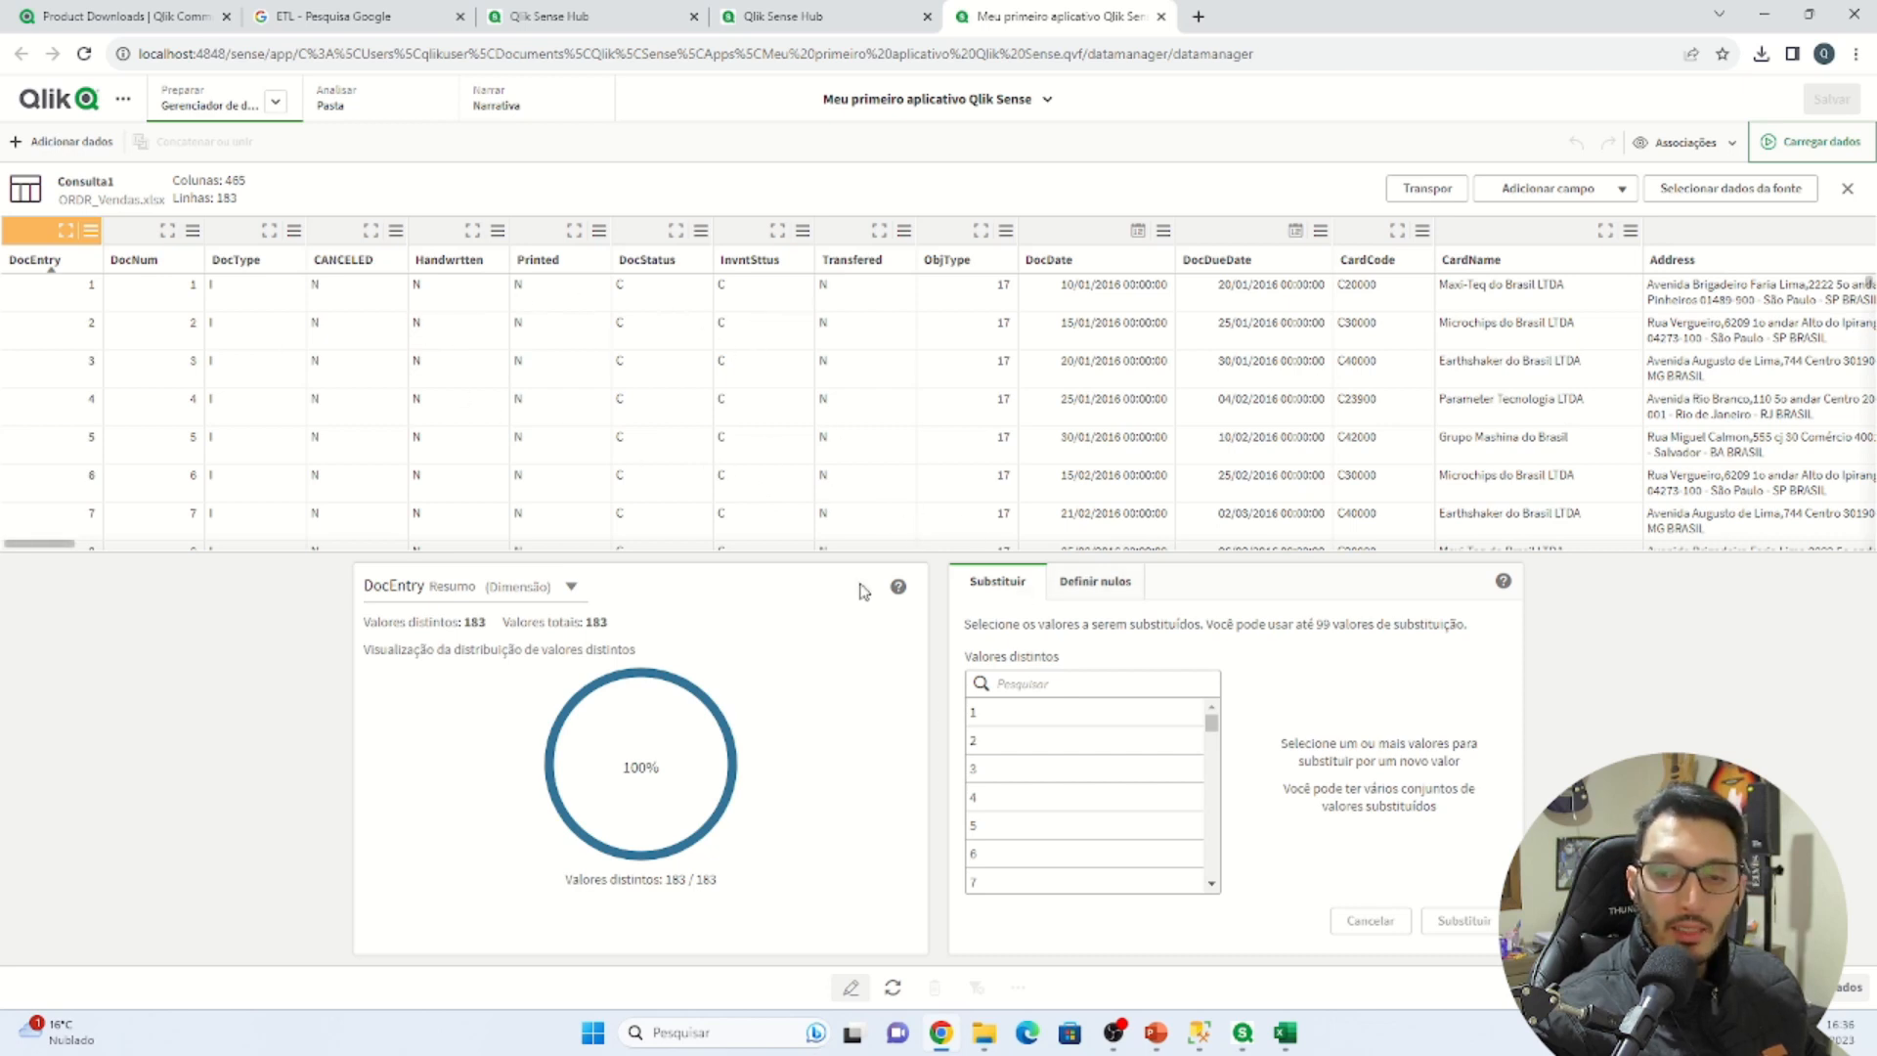
click(332, 16)
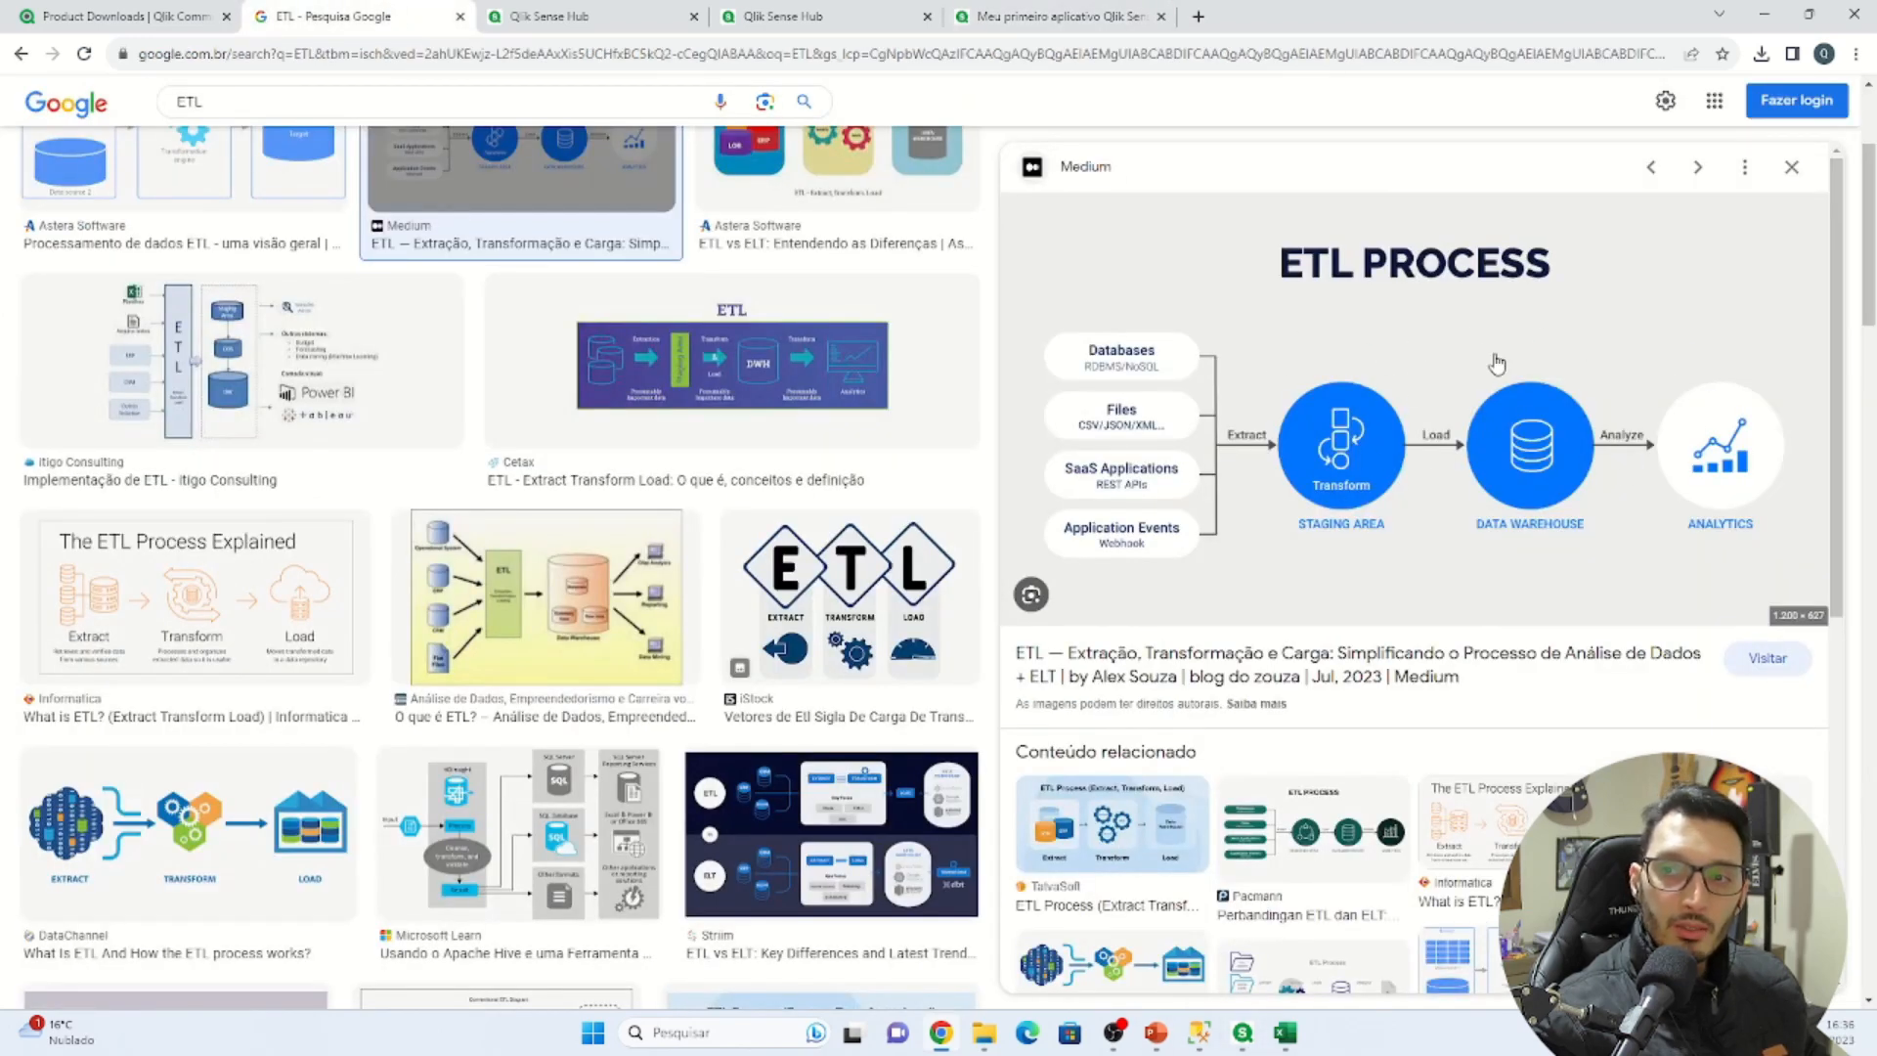
click(608, 16)
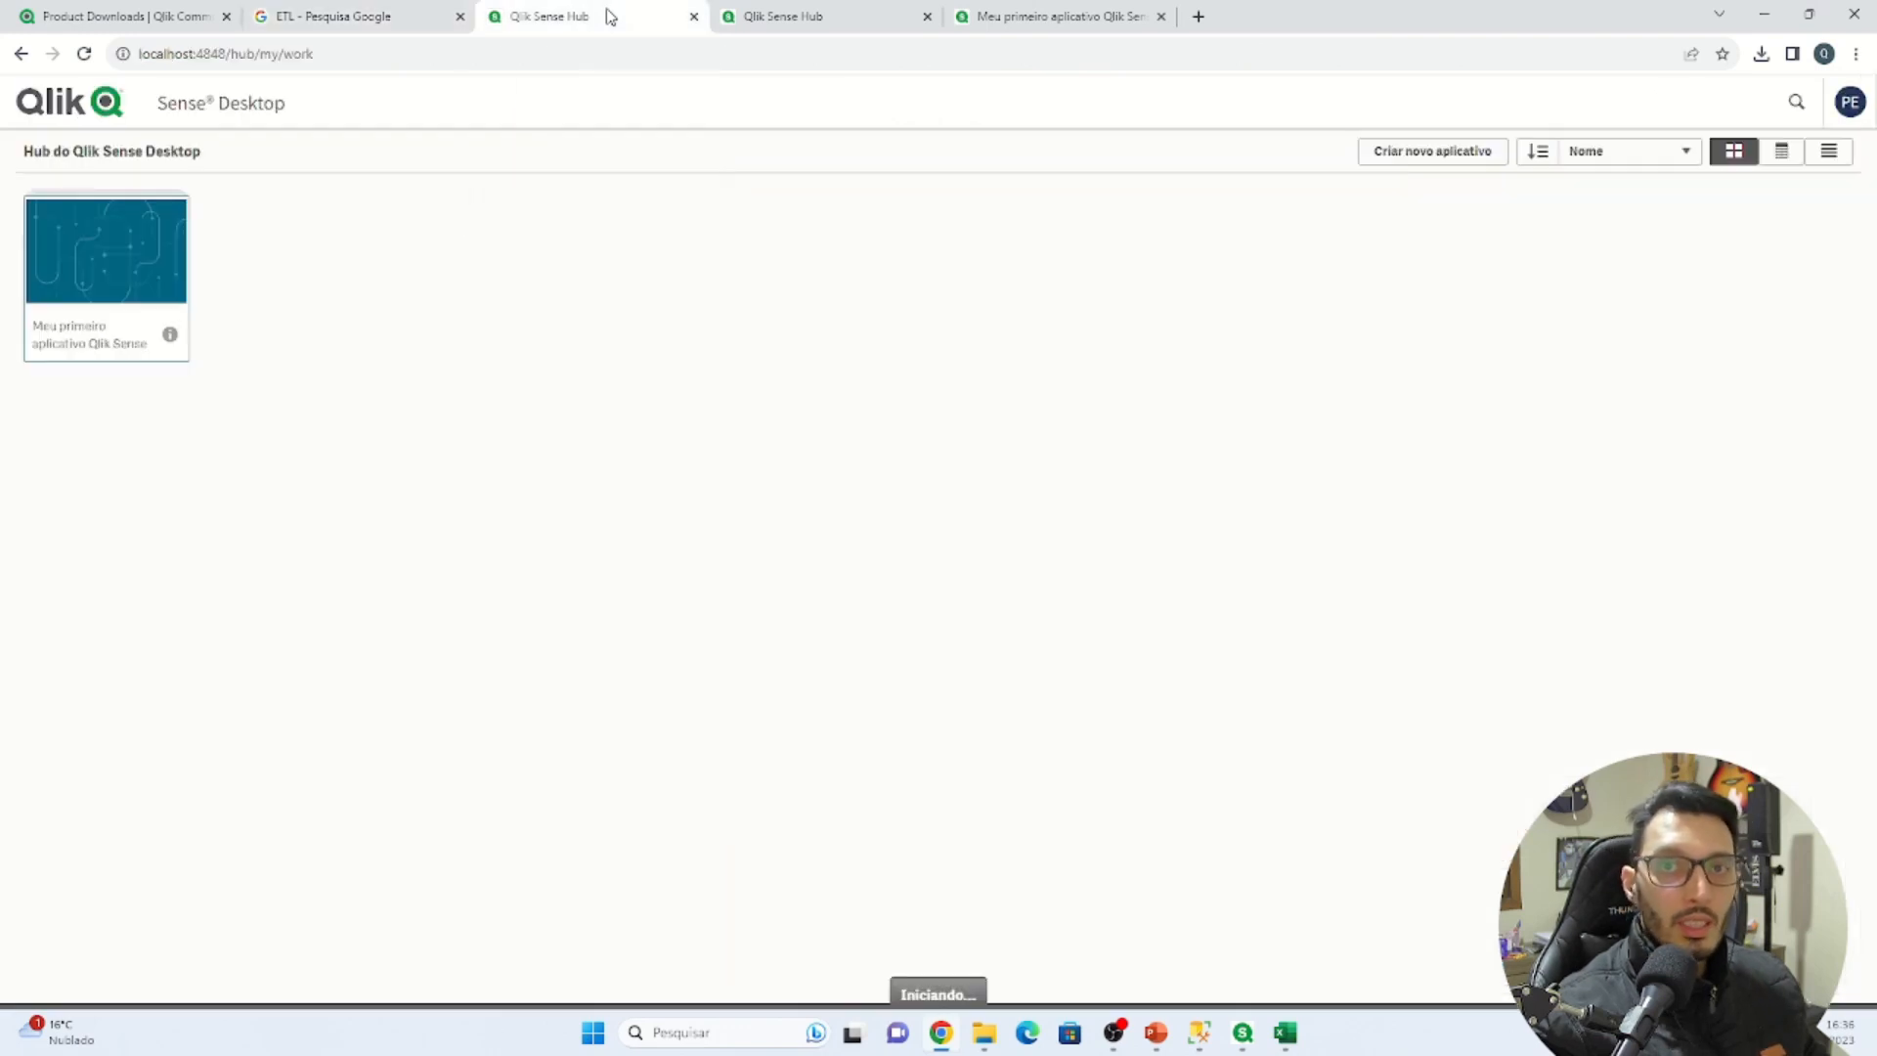
click(766, 14)
click(1016, 14)
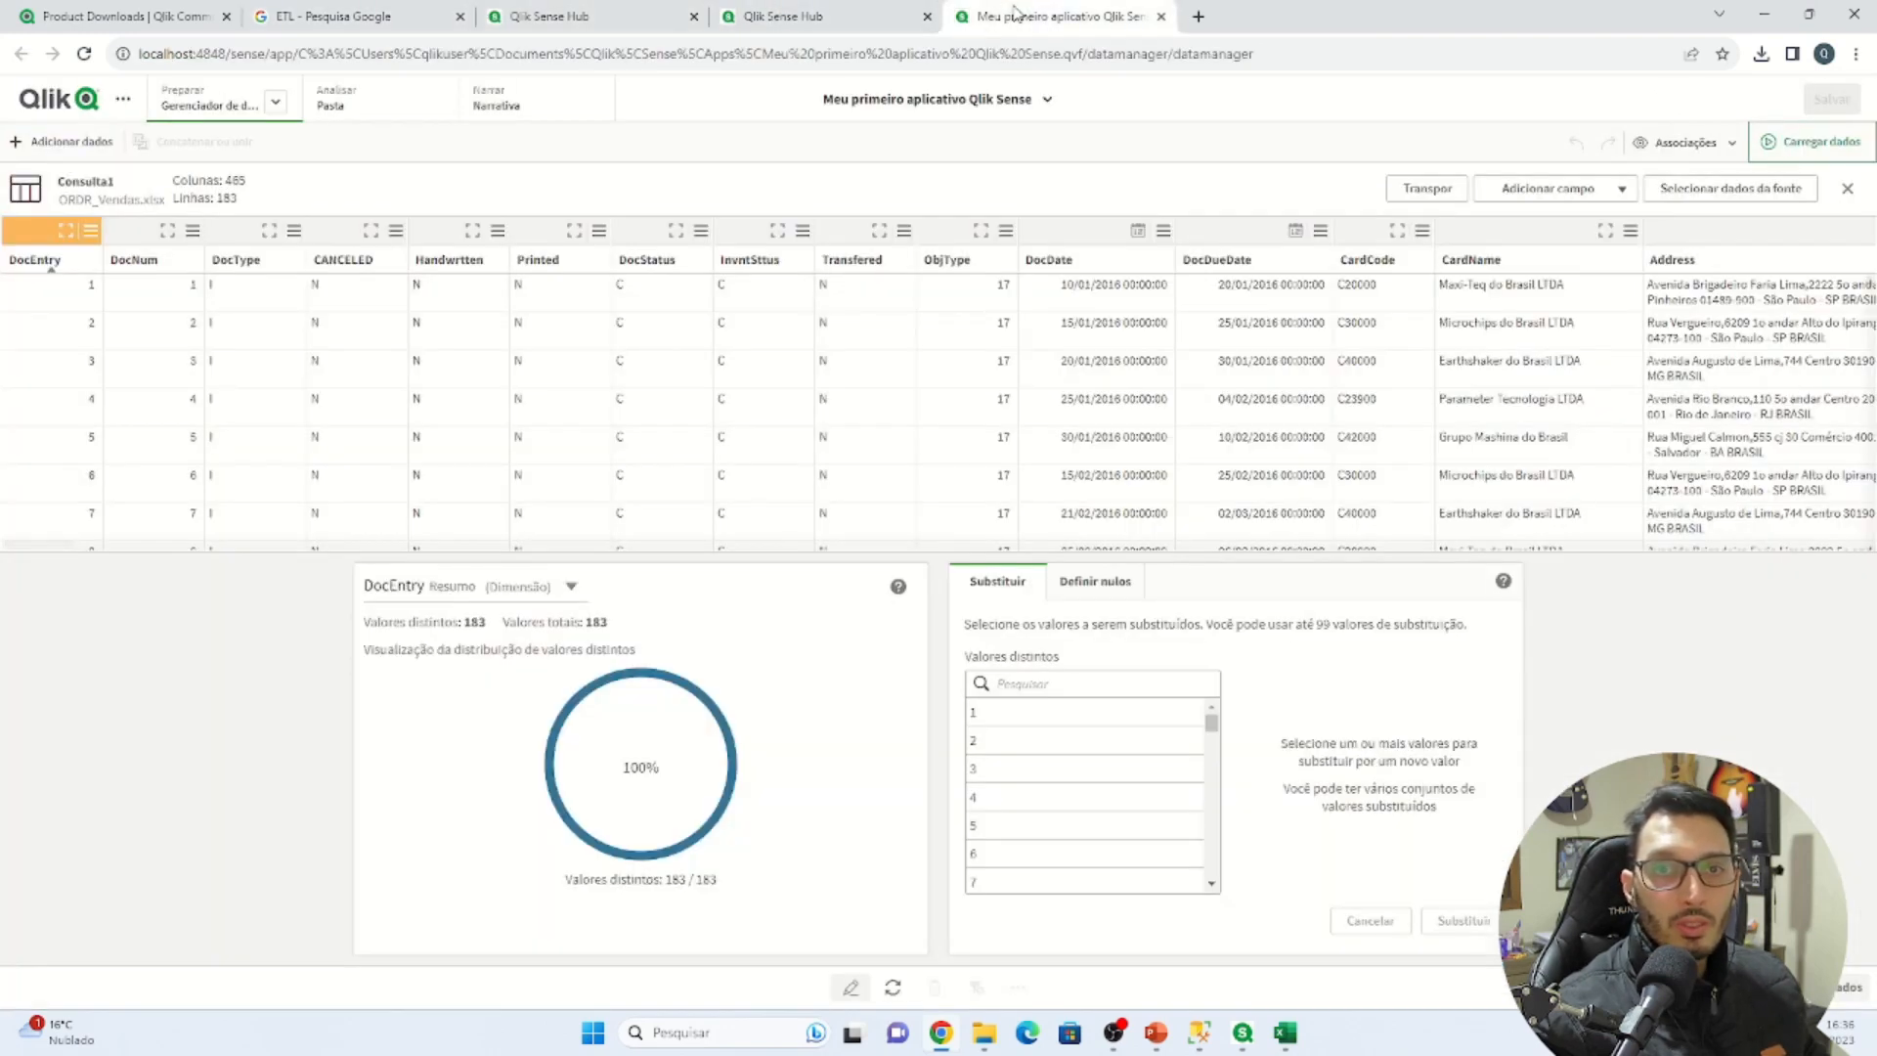
Select the DocStatus field, try adding the values C and O to a replacement group, and remove them again
click(629, 290)
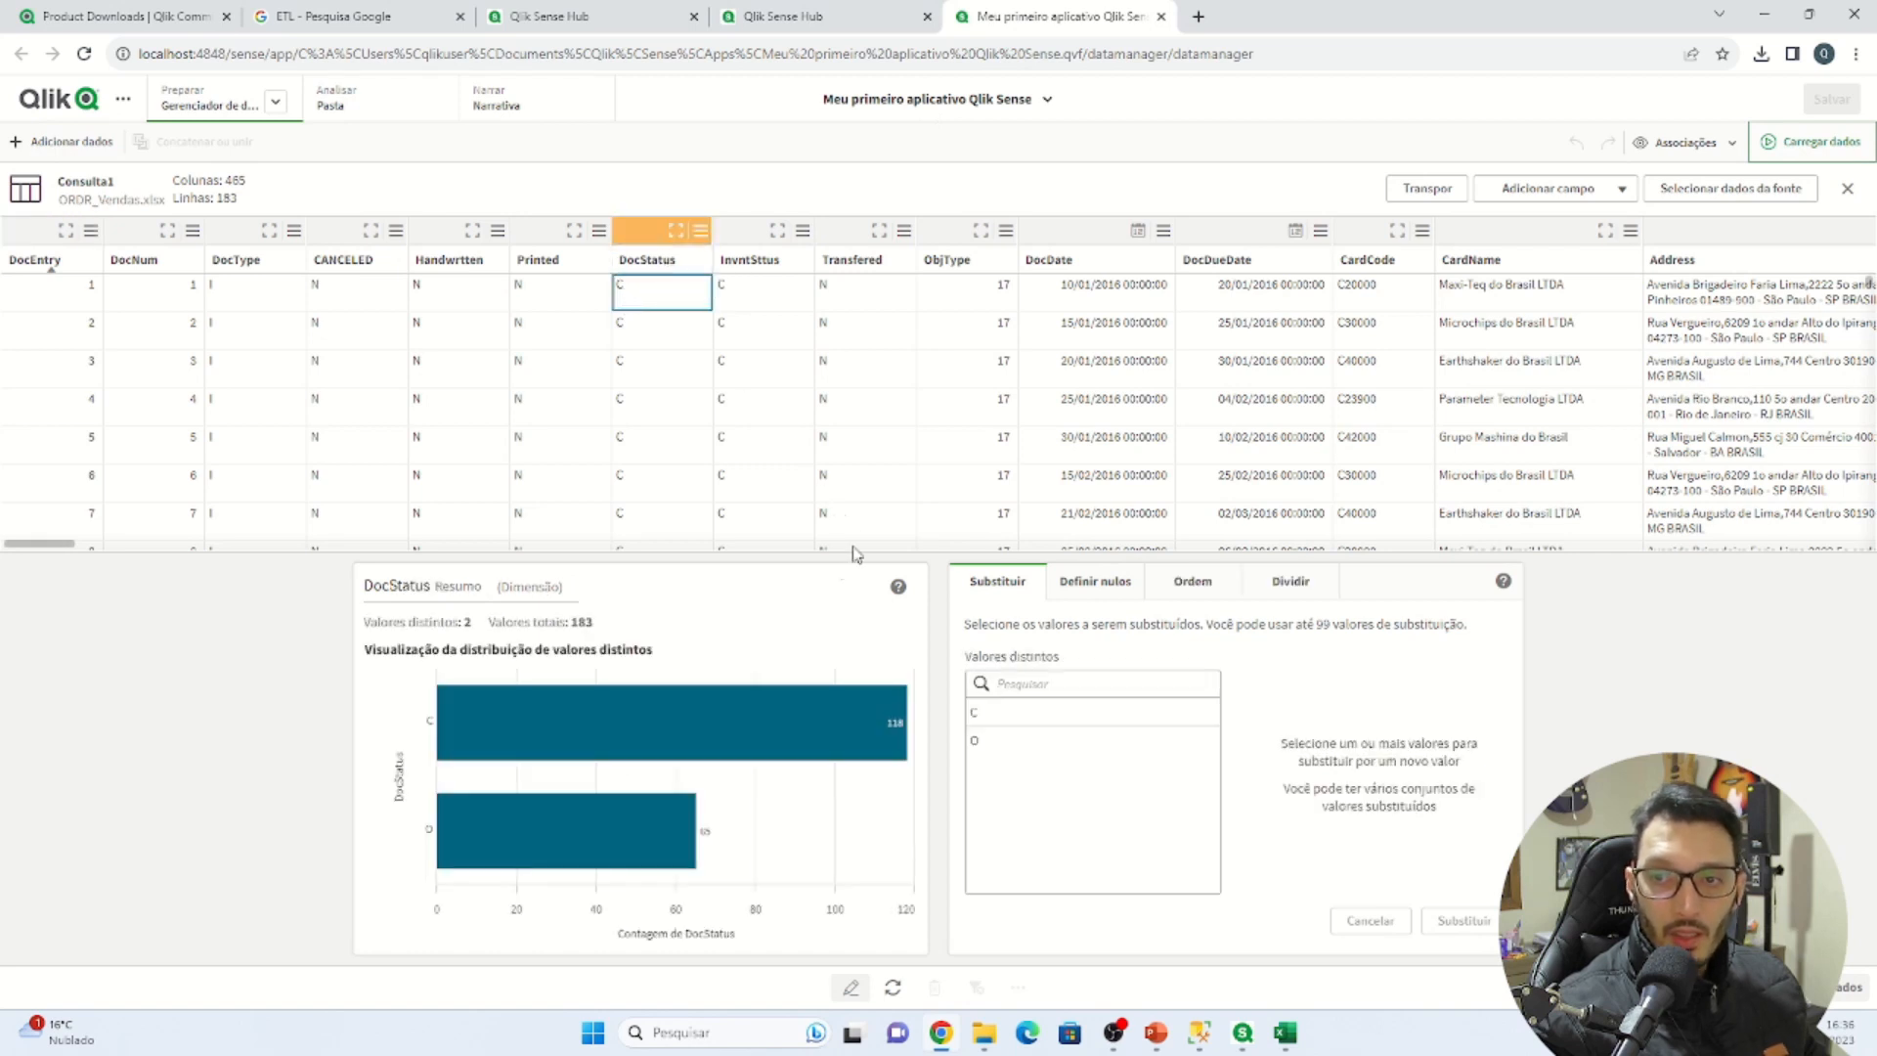
click(989, 718)
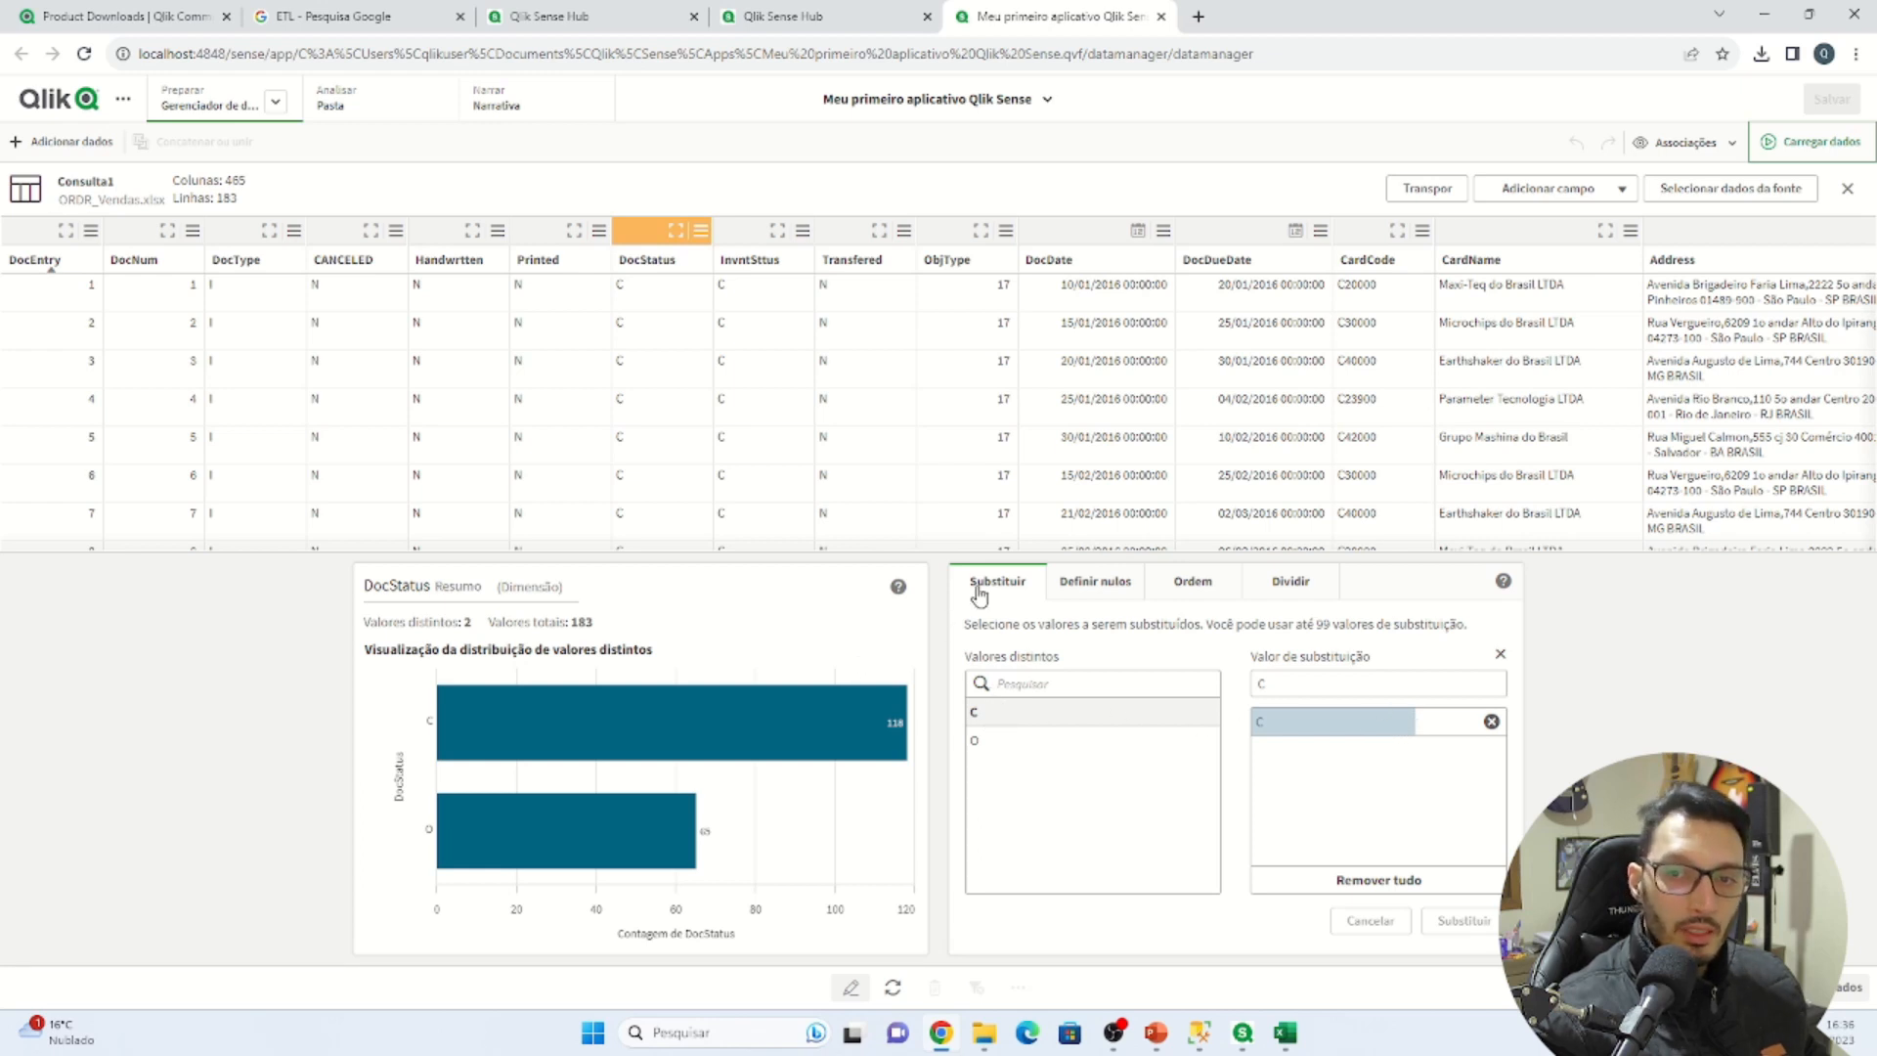
click(991, 740)
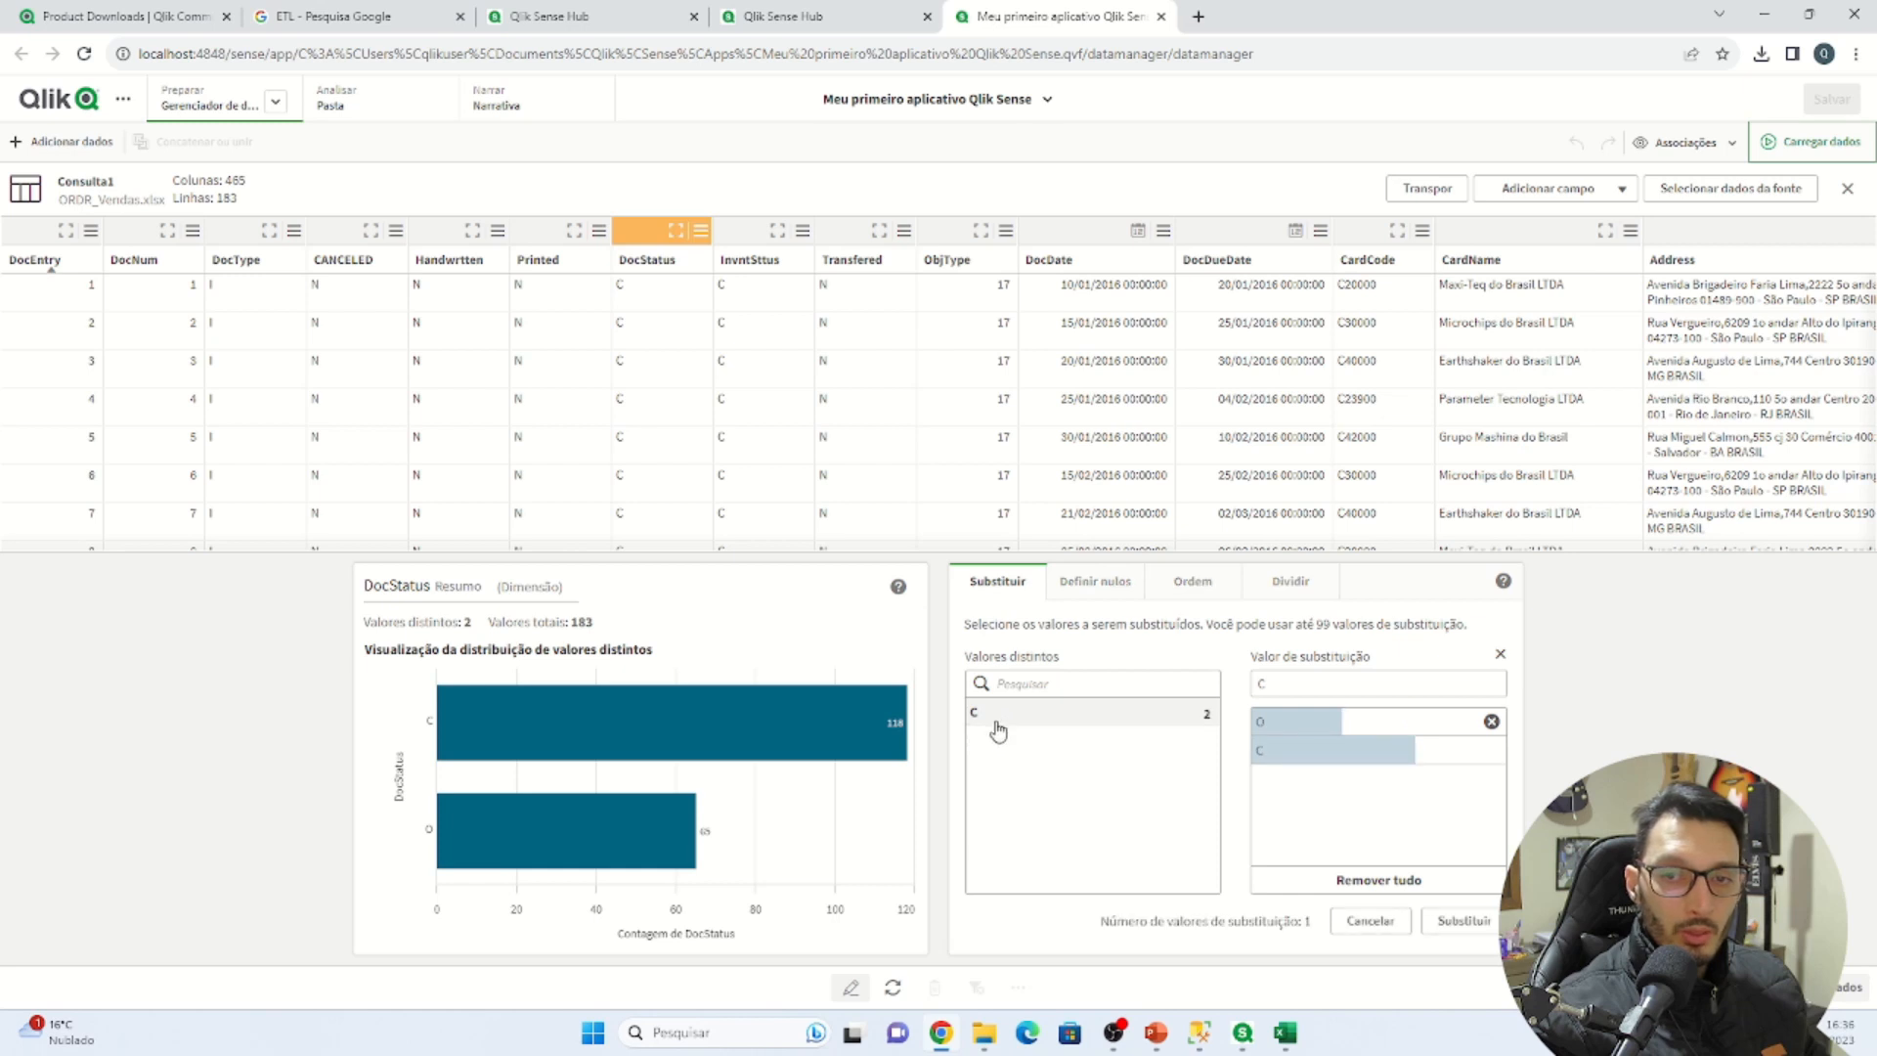
click(1491, 721)
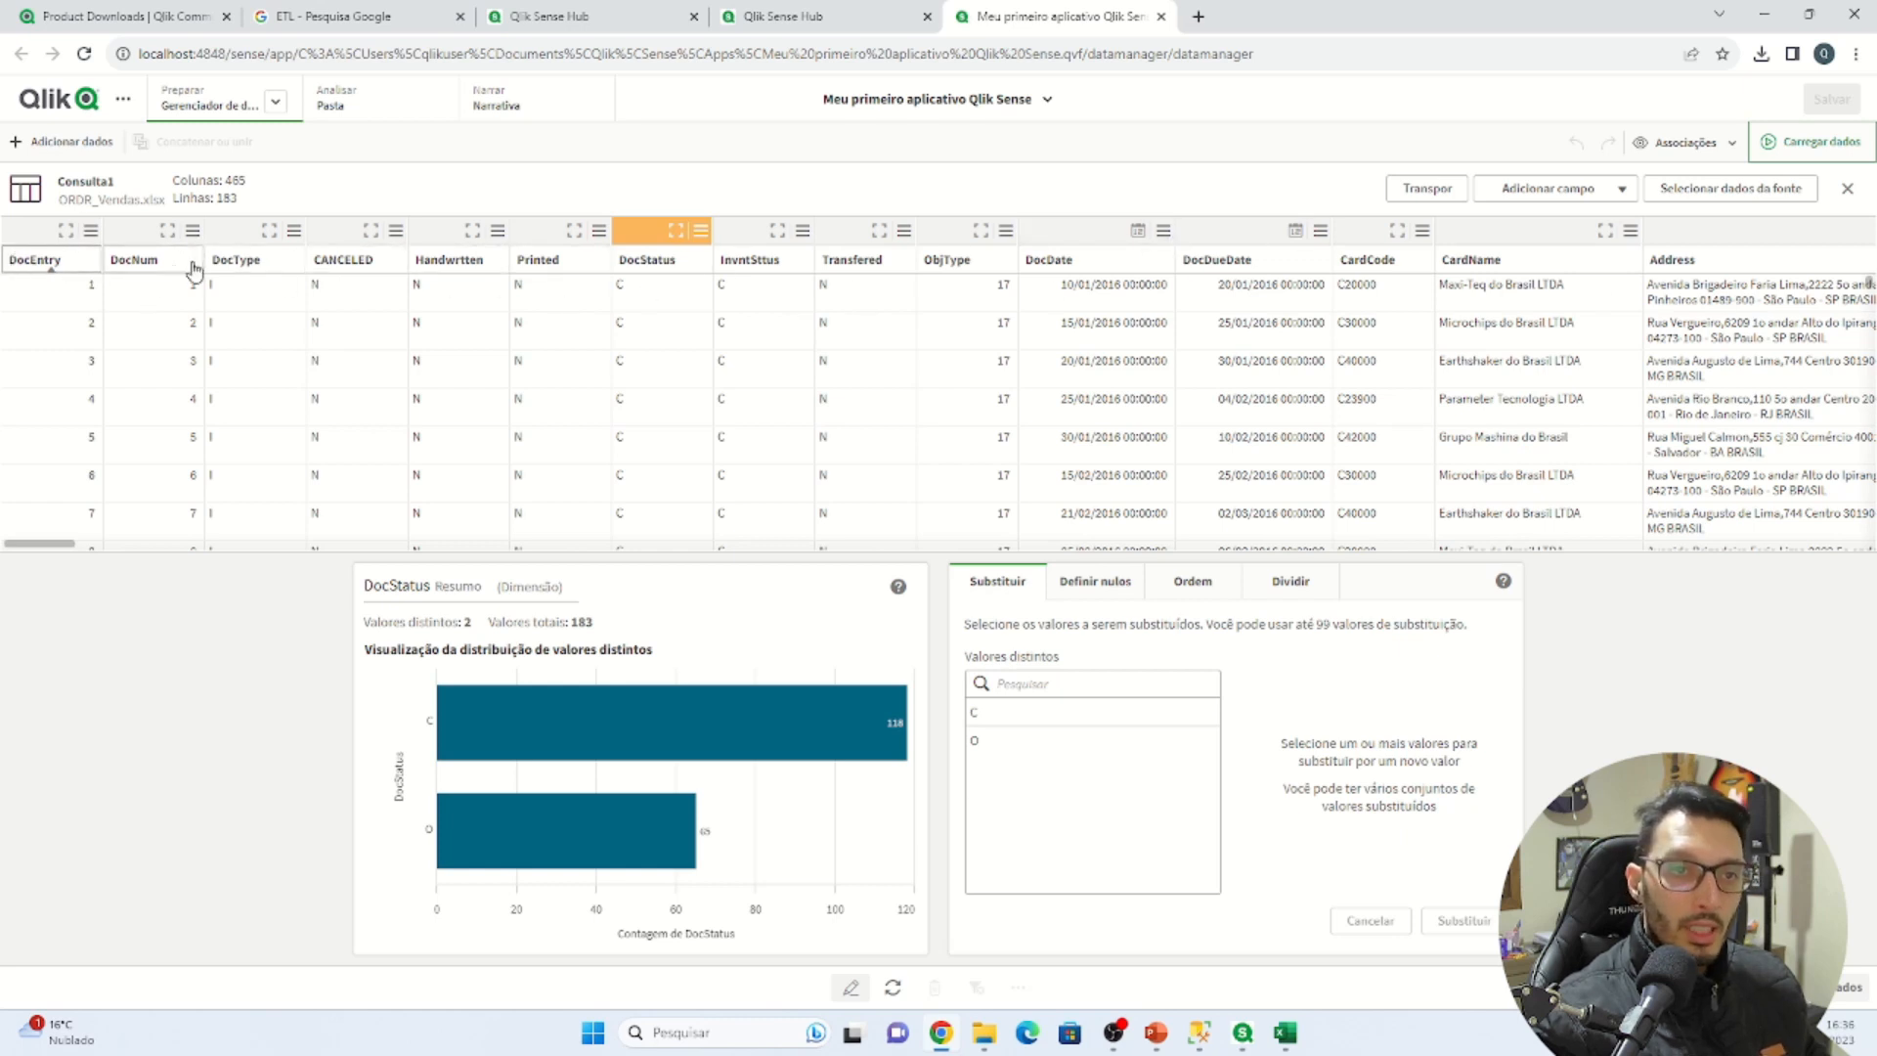
Rename the DocStatus field as Status do Documento
click(652, 272)
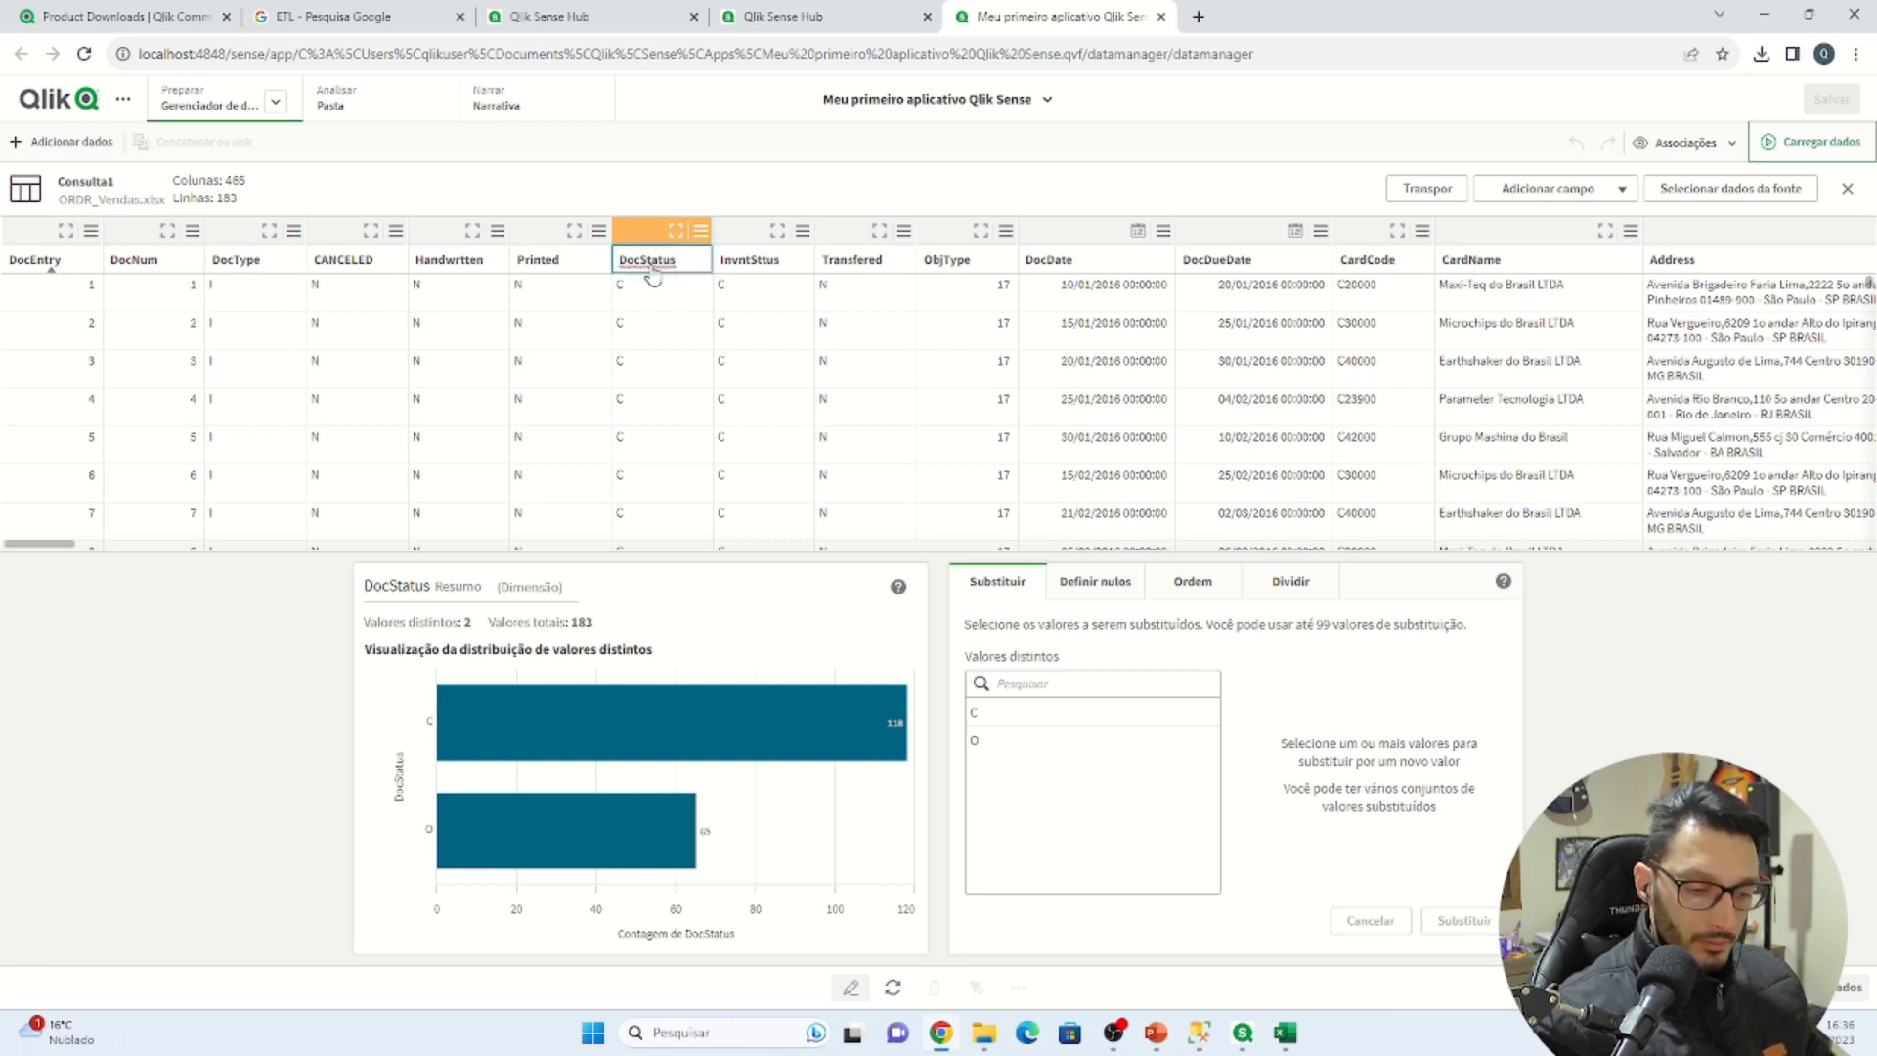
double_click(653, 273)
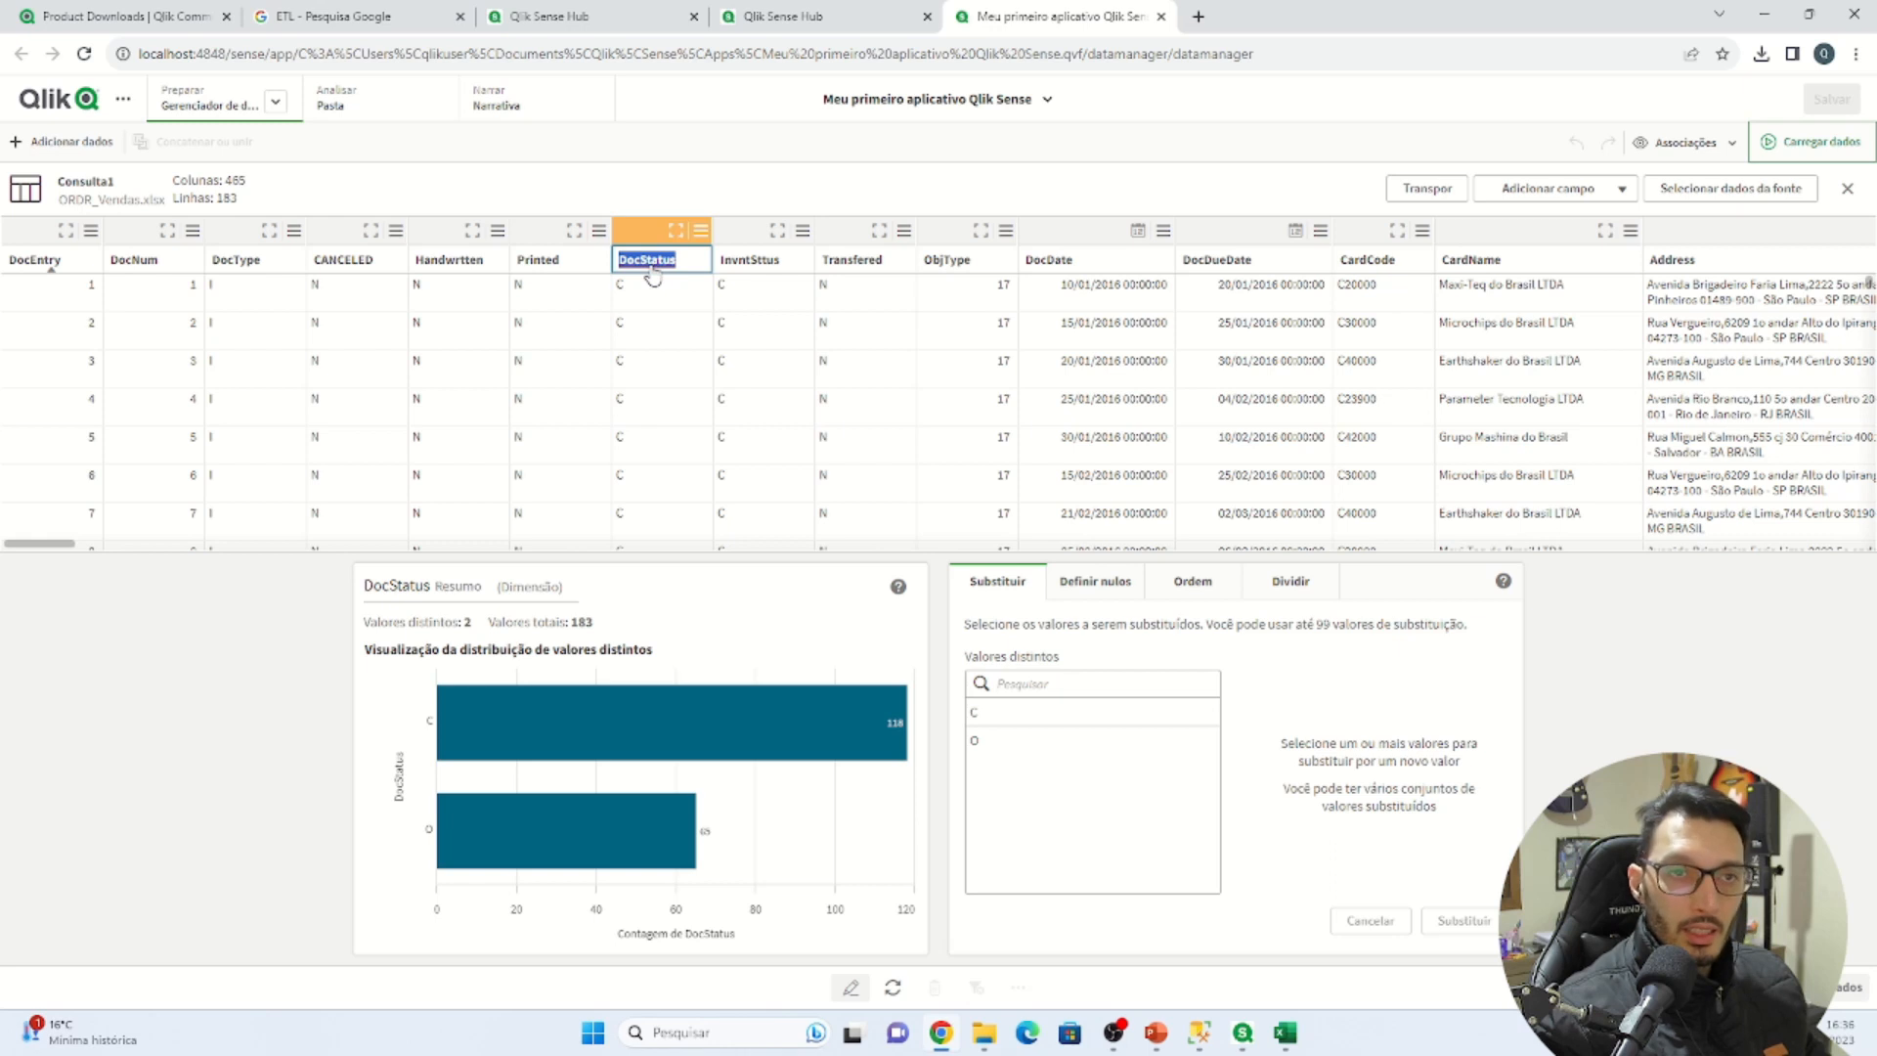
text(Status do Documento)
key(Return)
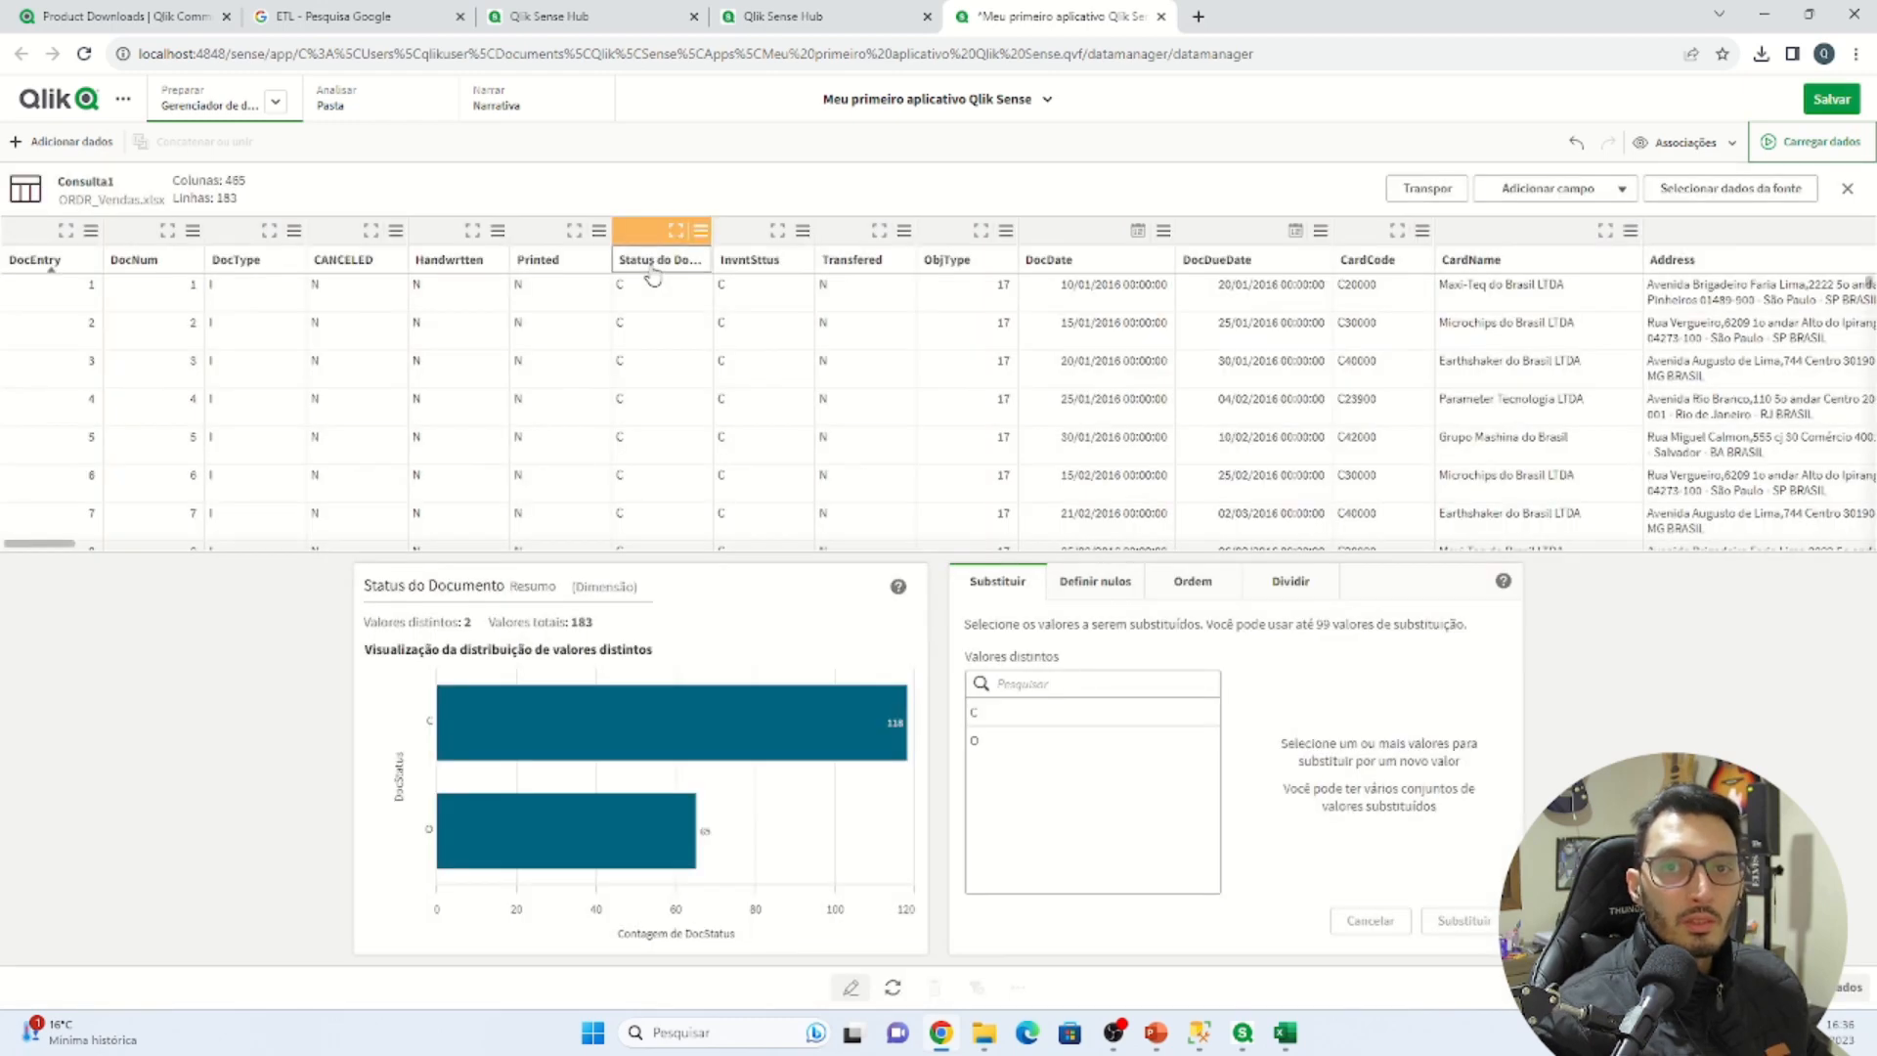
Rename the Printed field as Impresso and the CANCELED field as Cancelado
click(560, 260)
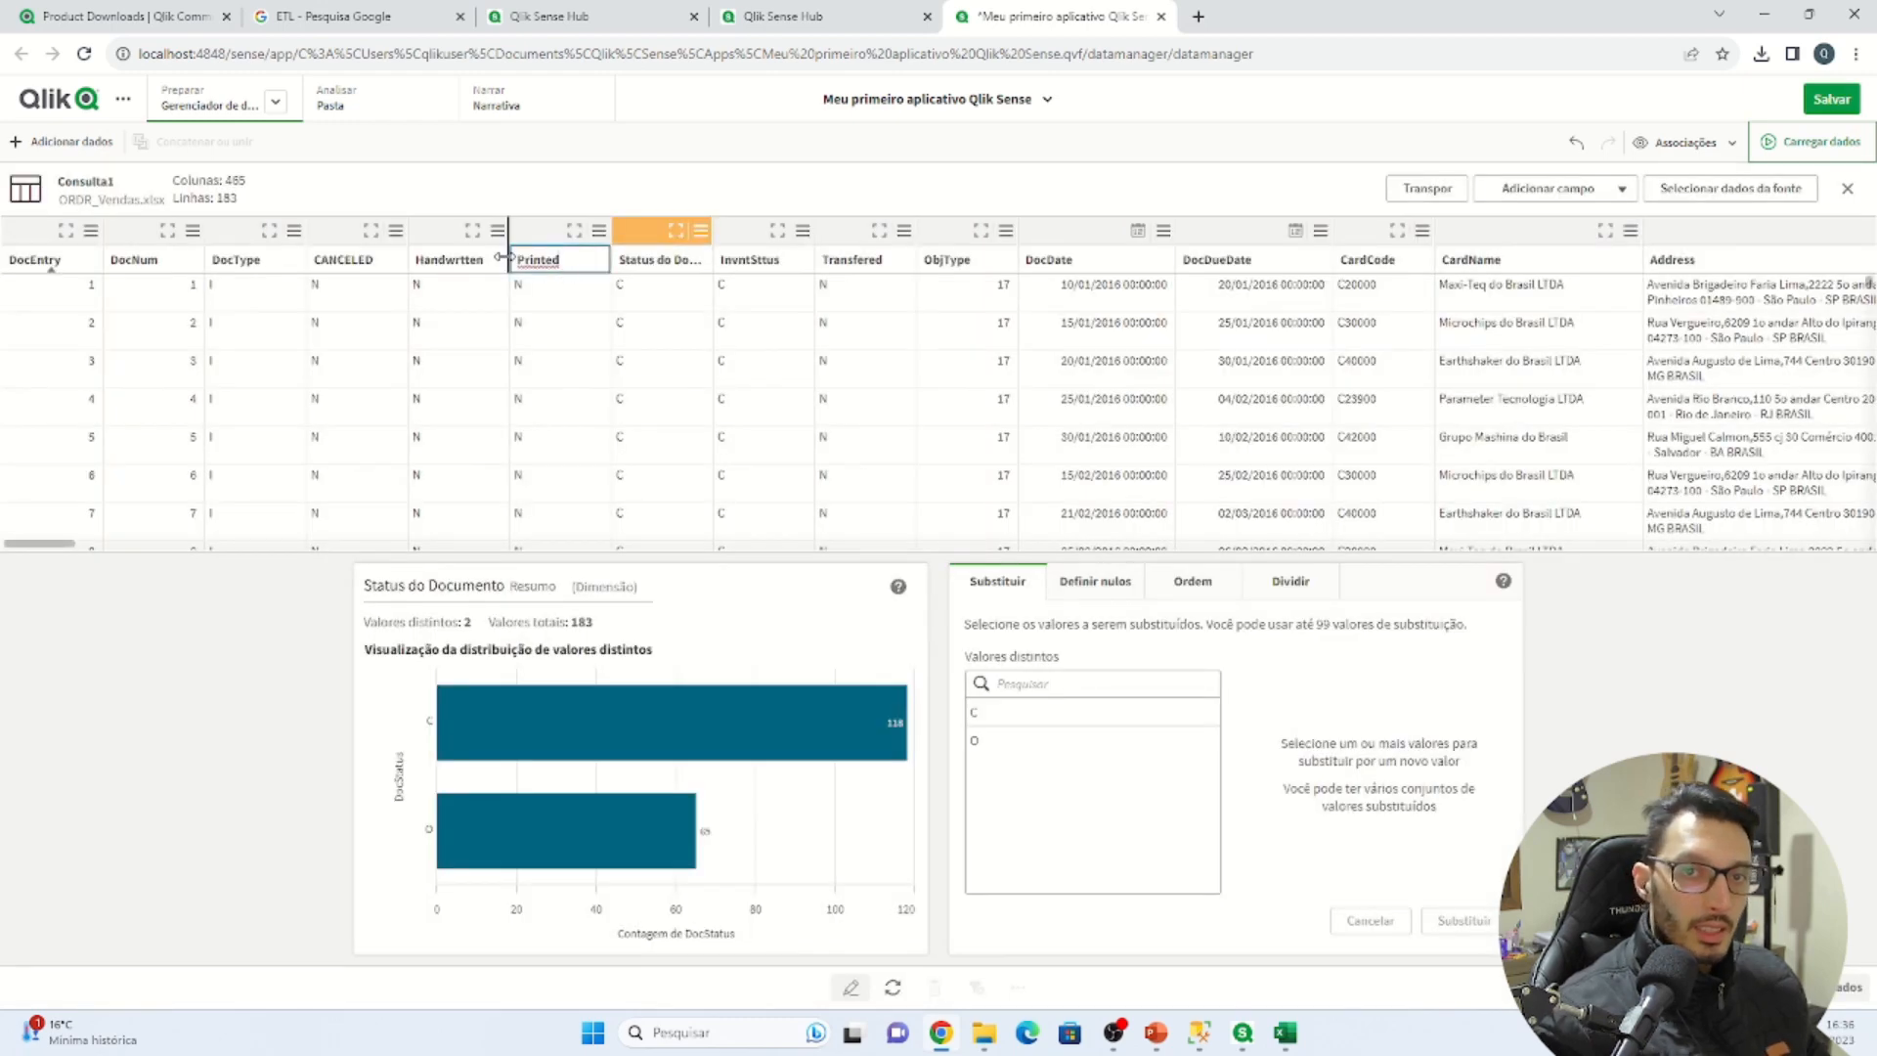
key(ctrl+a)
text(Imp)
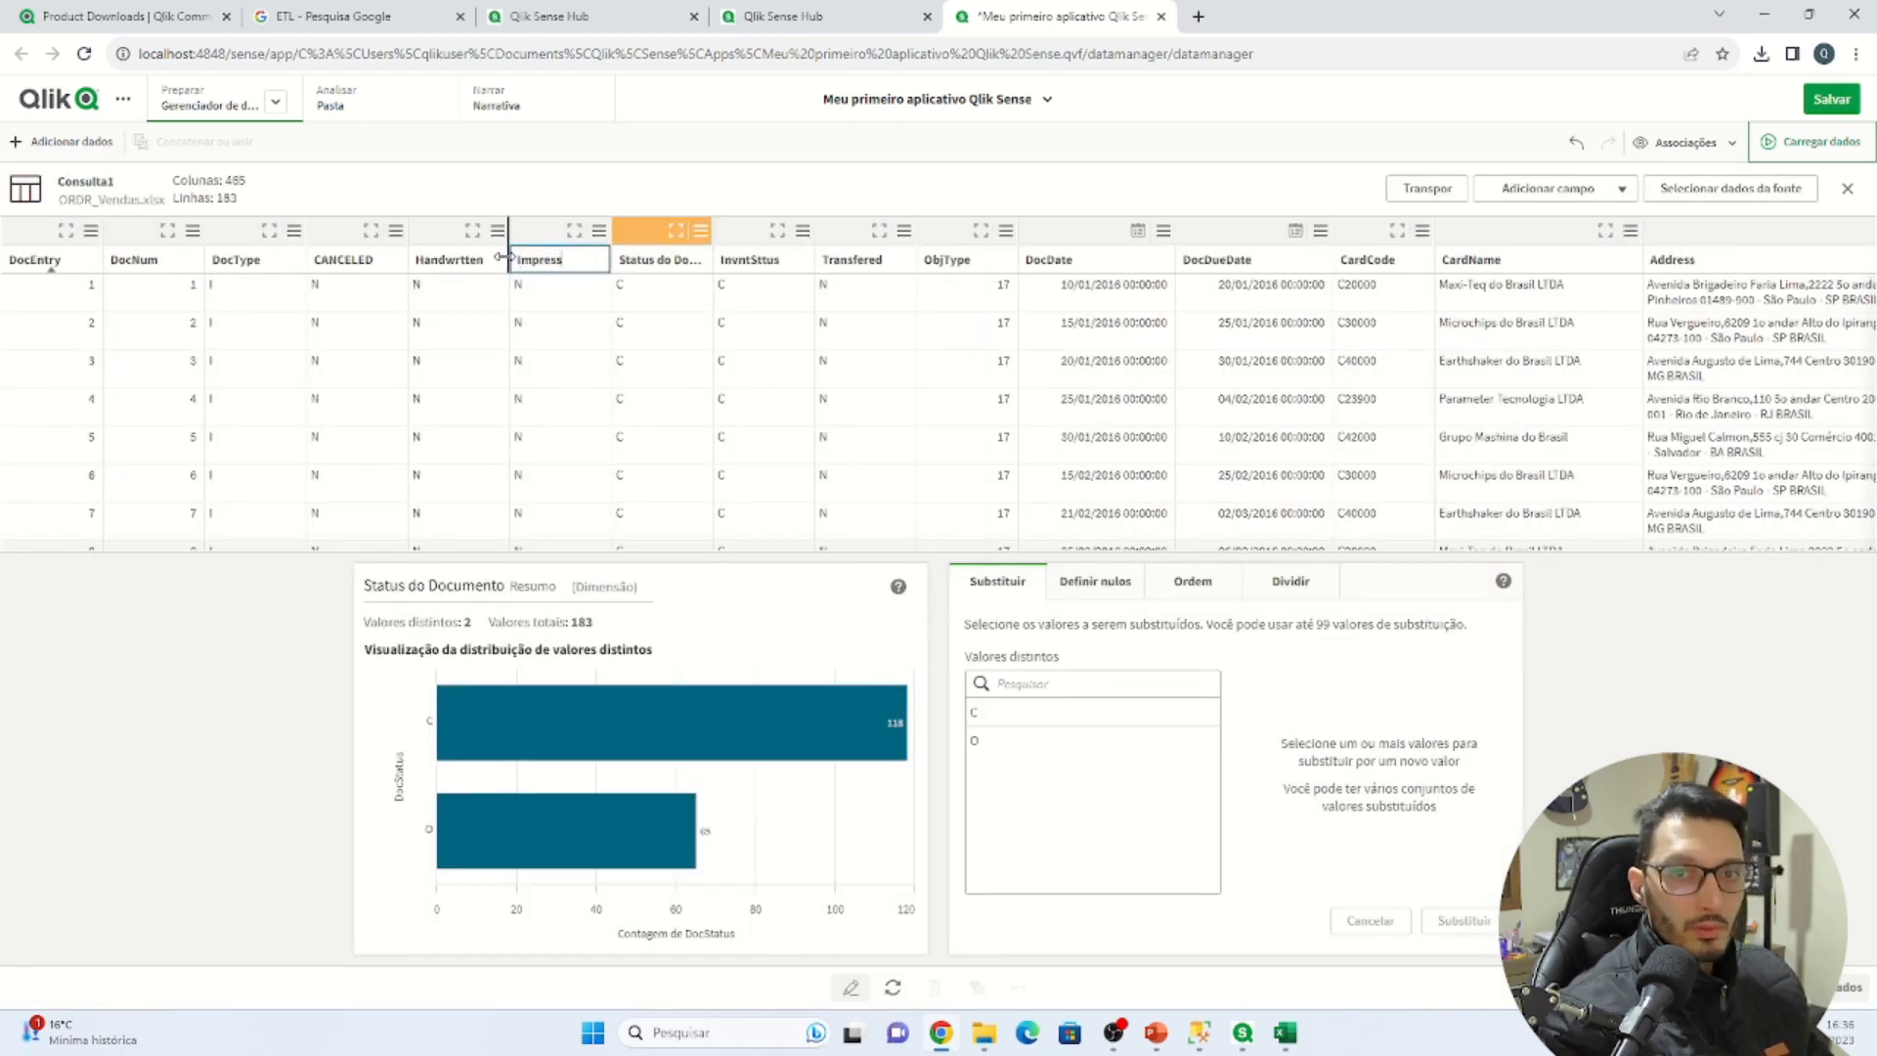
click(364, 261)
key(ctrl+a)
text(Ca)
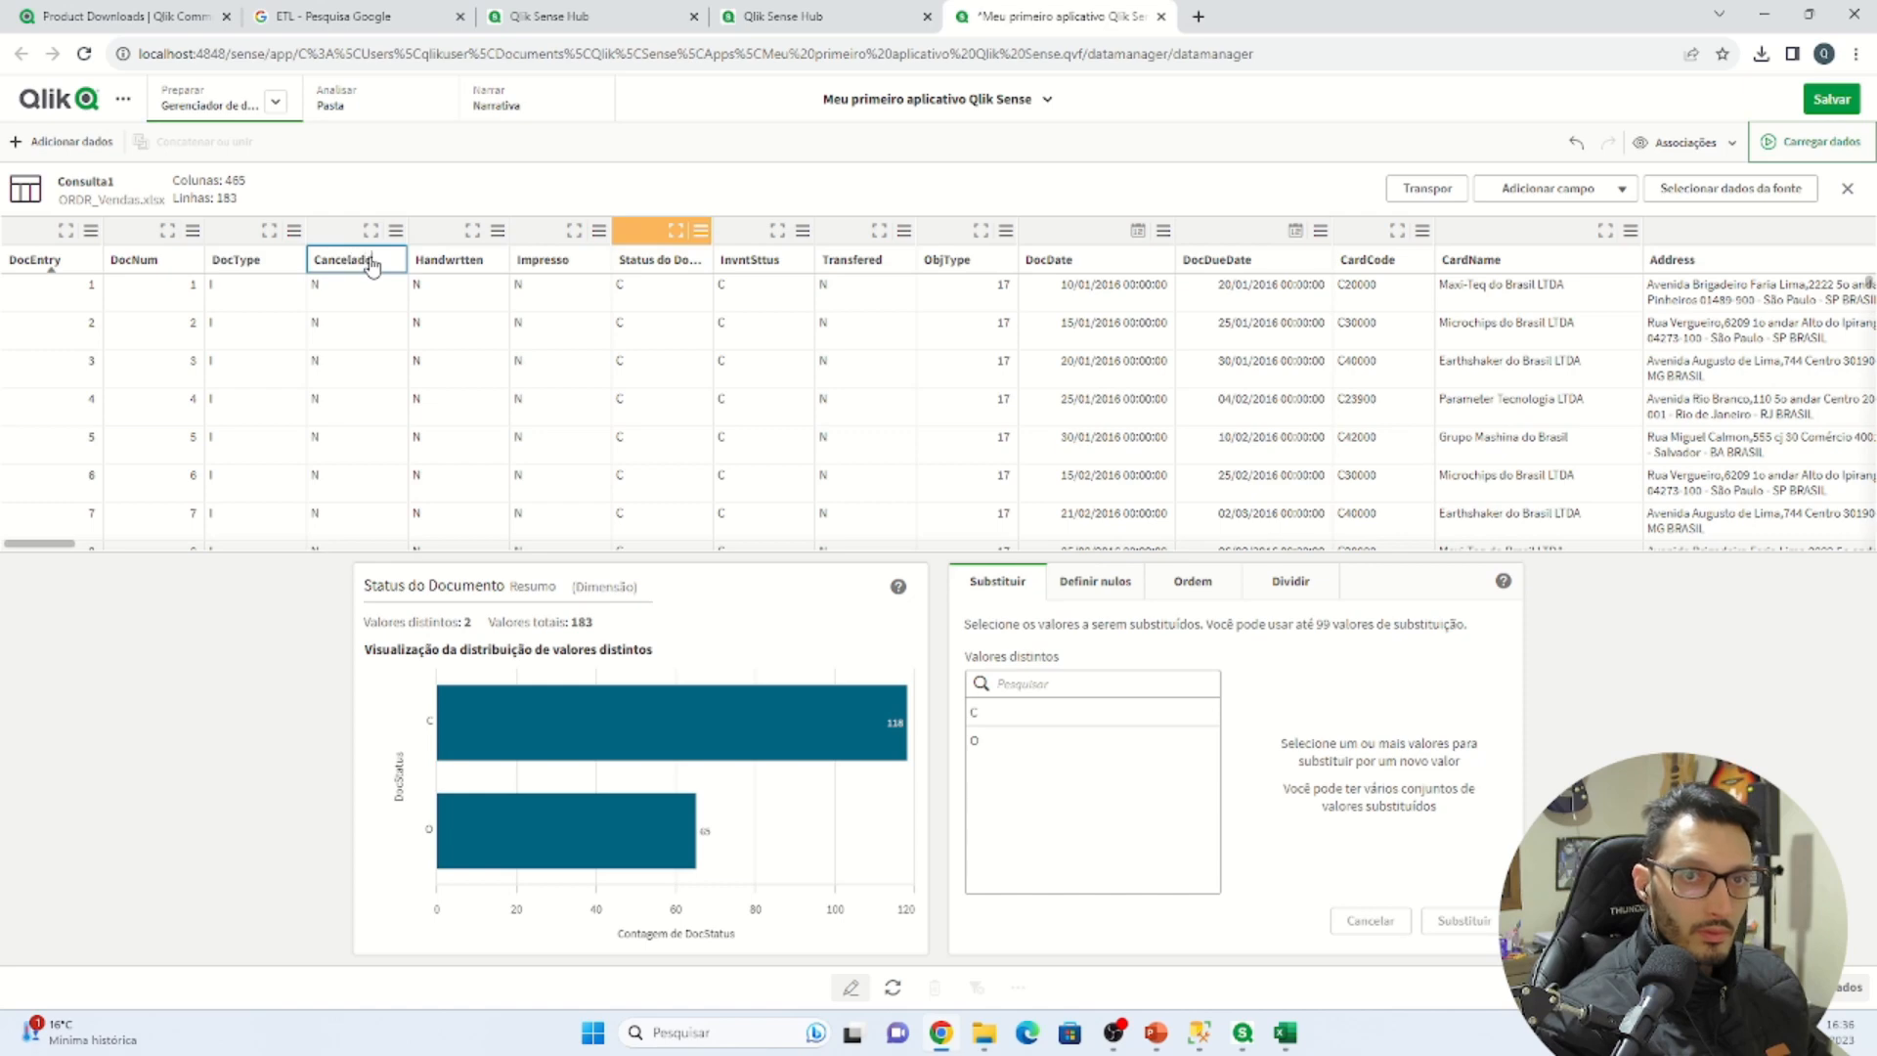
Rename the DocType field as Tipo de Documento
click(284, 270)
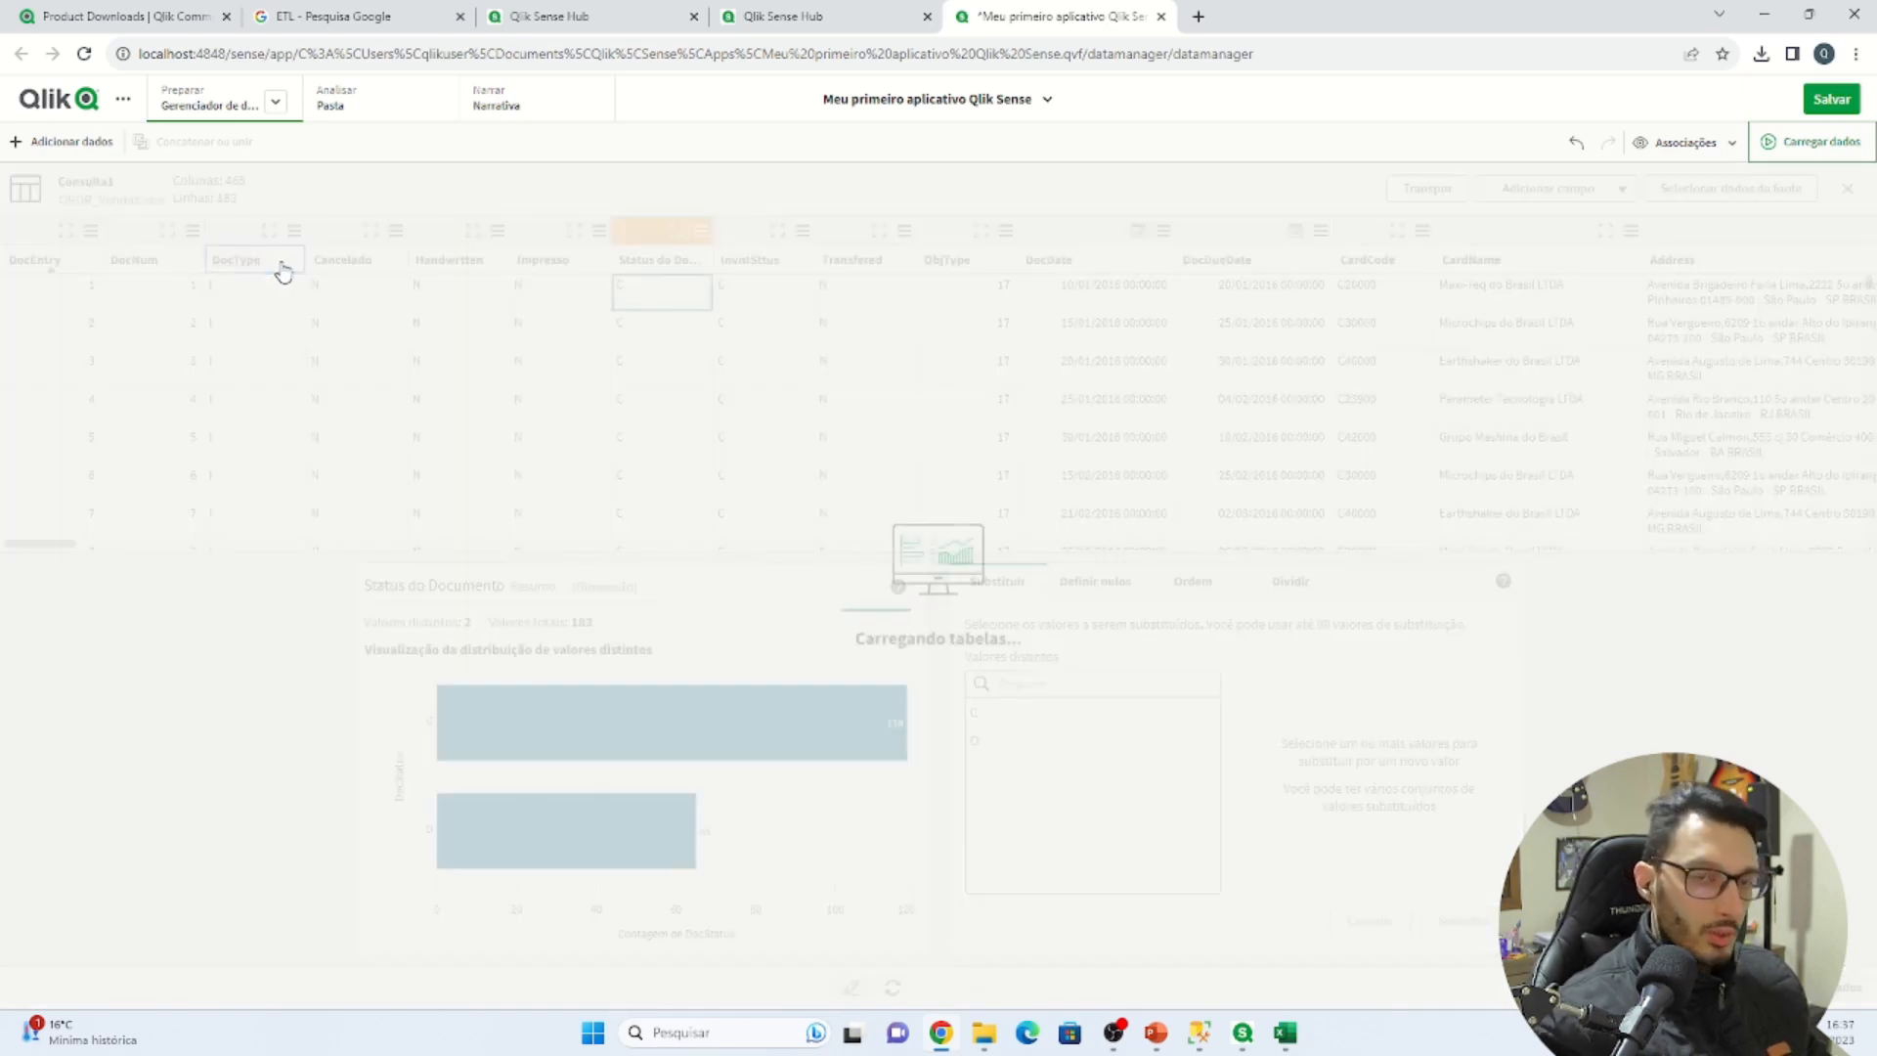
key(ctrl+a)
text(T)
text(ipo de Document)
text(o)
key(Return)
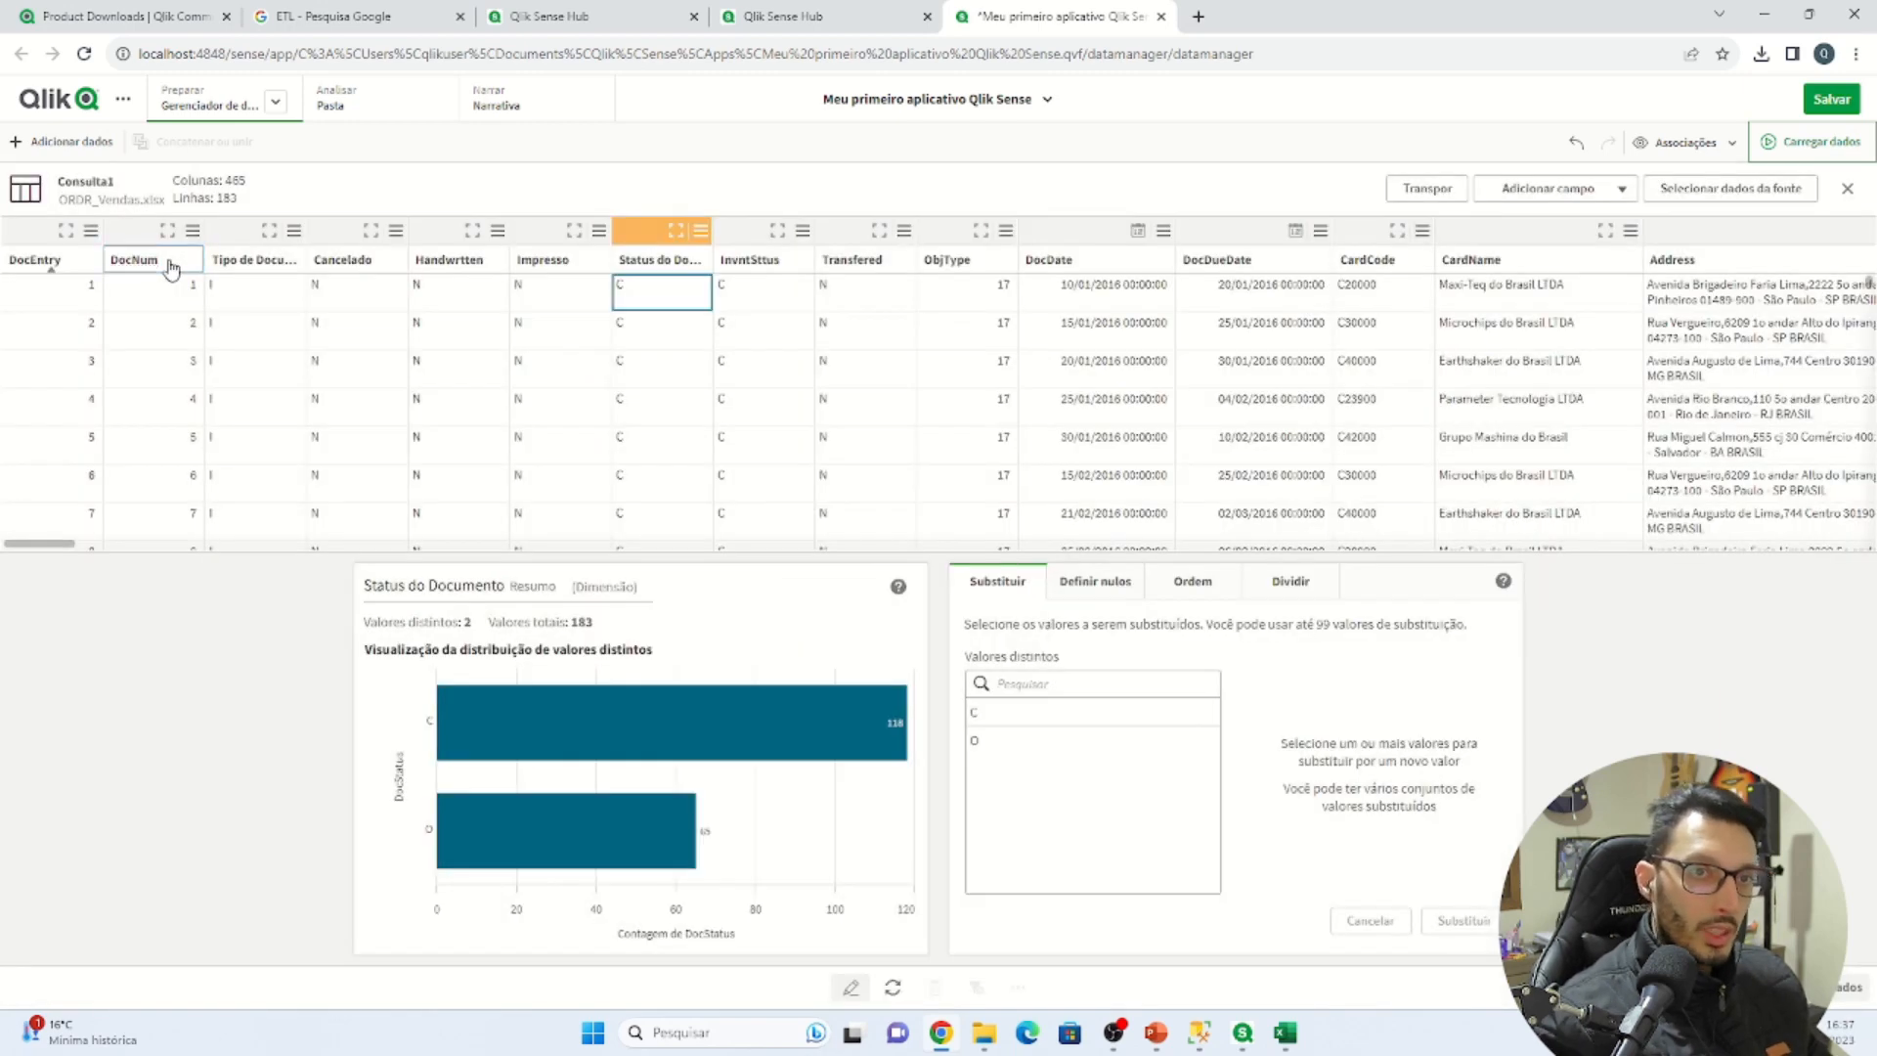
Rename the DocNum field as Numero Doc
click(172, 266)
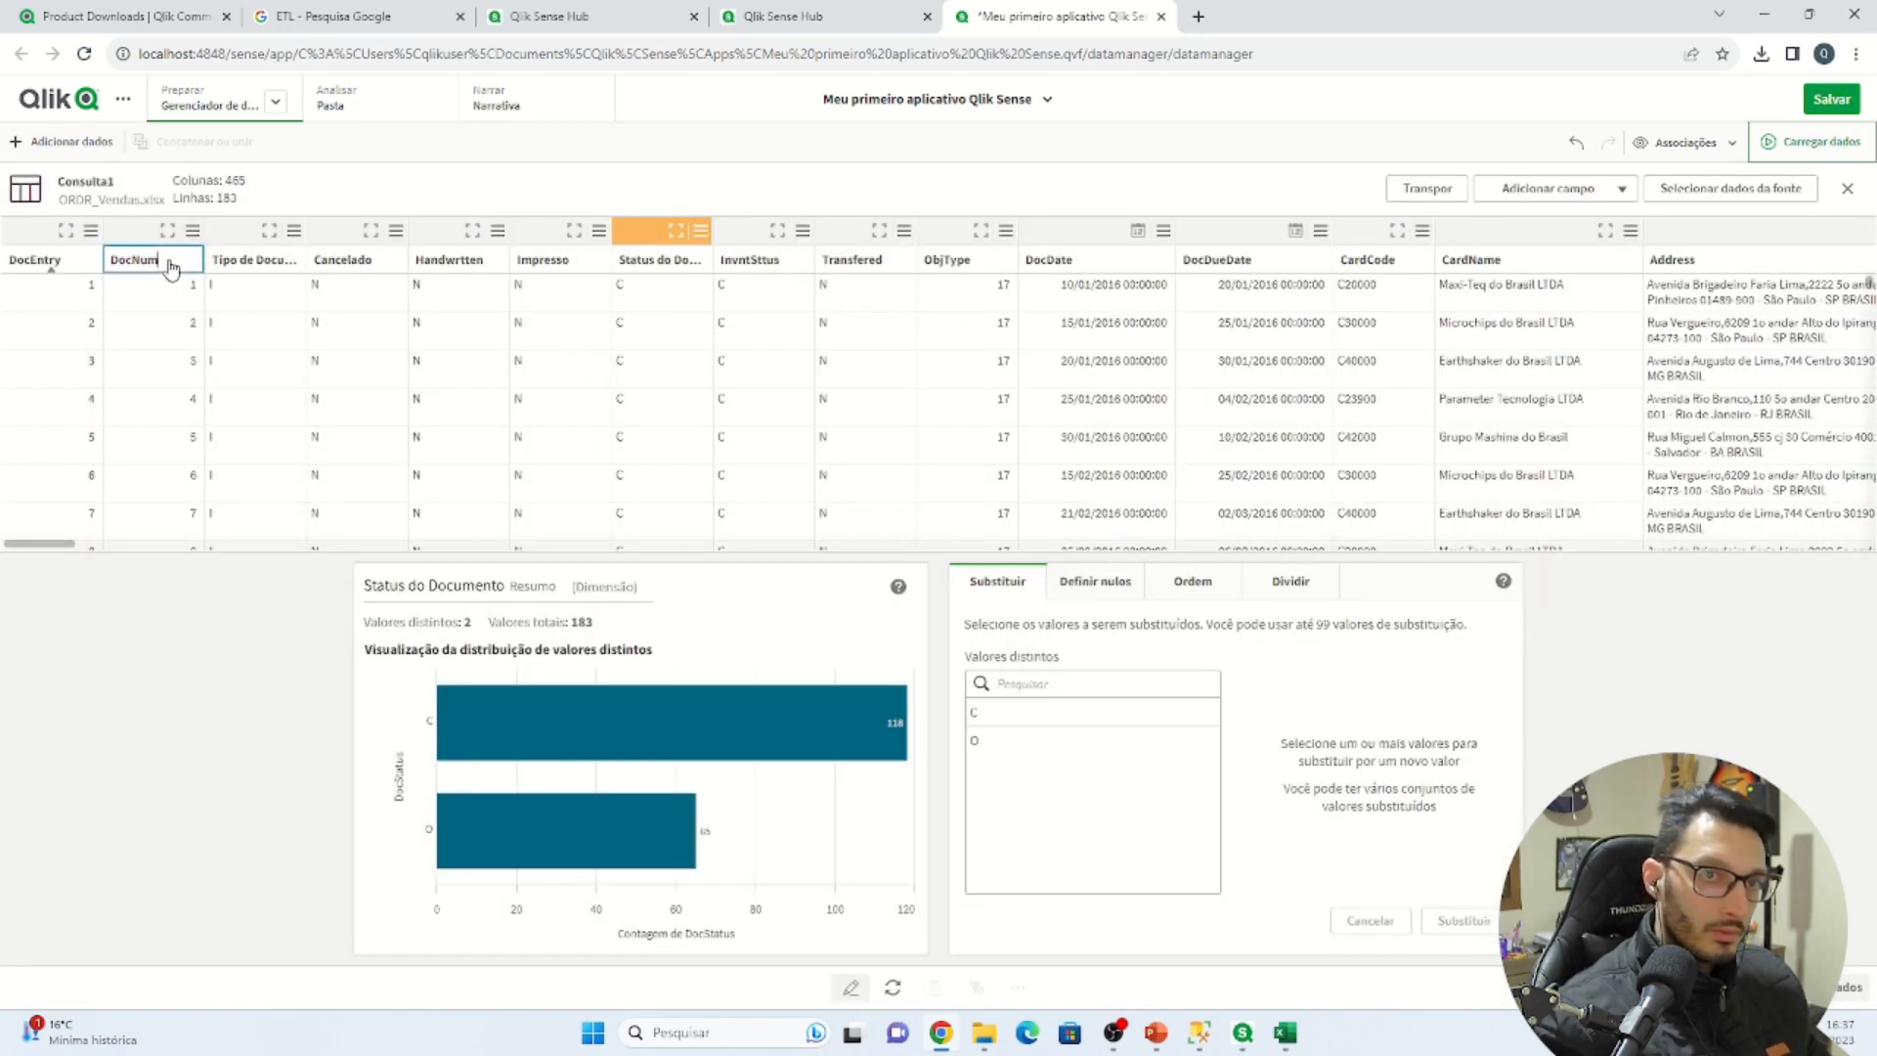
double_click(172, 266)
text(Nu)
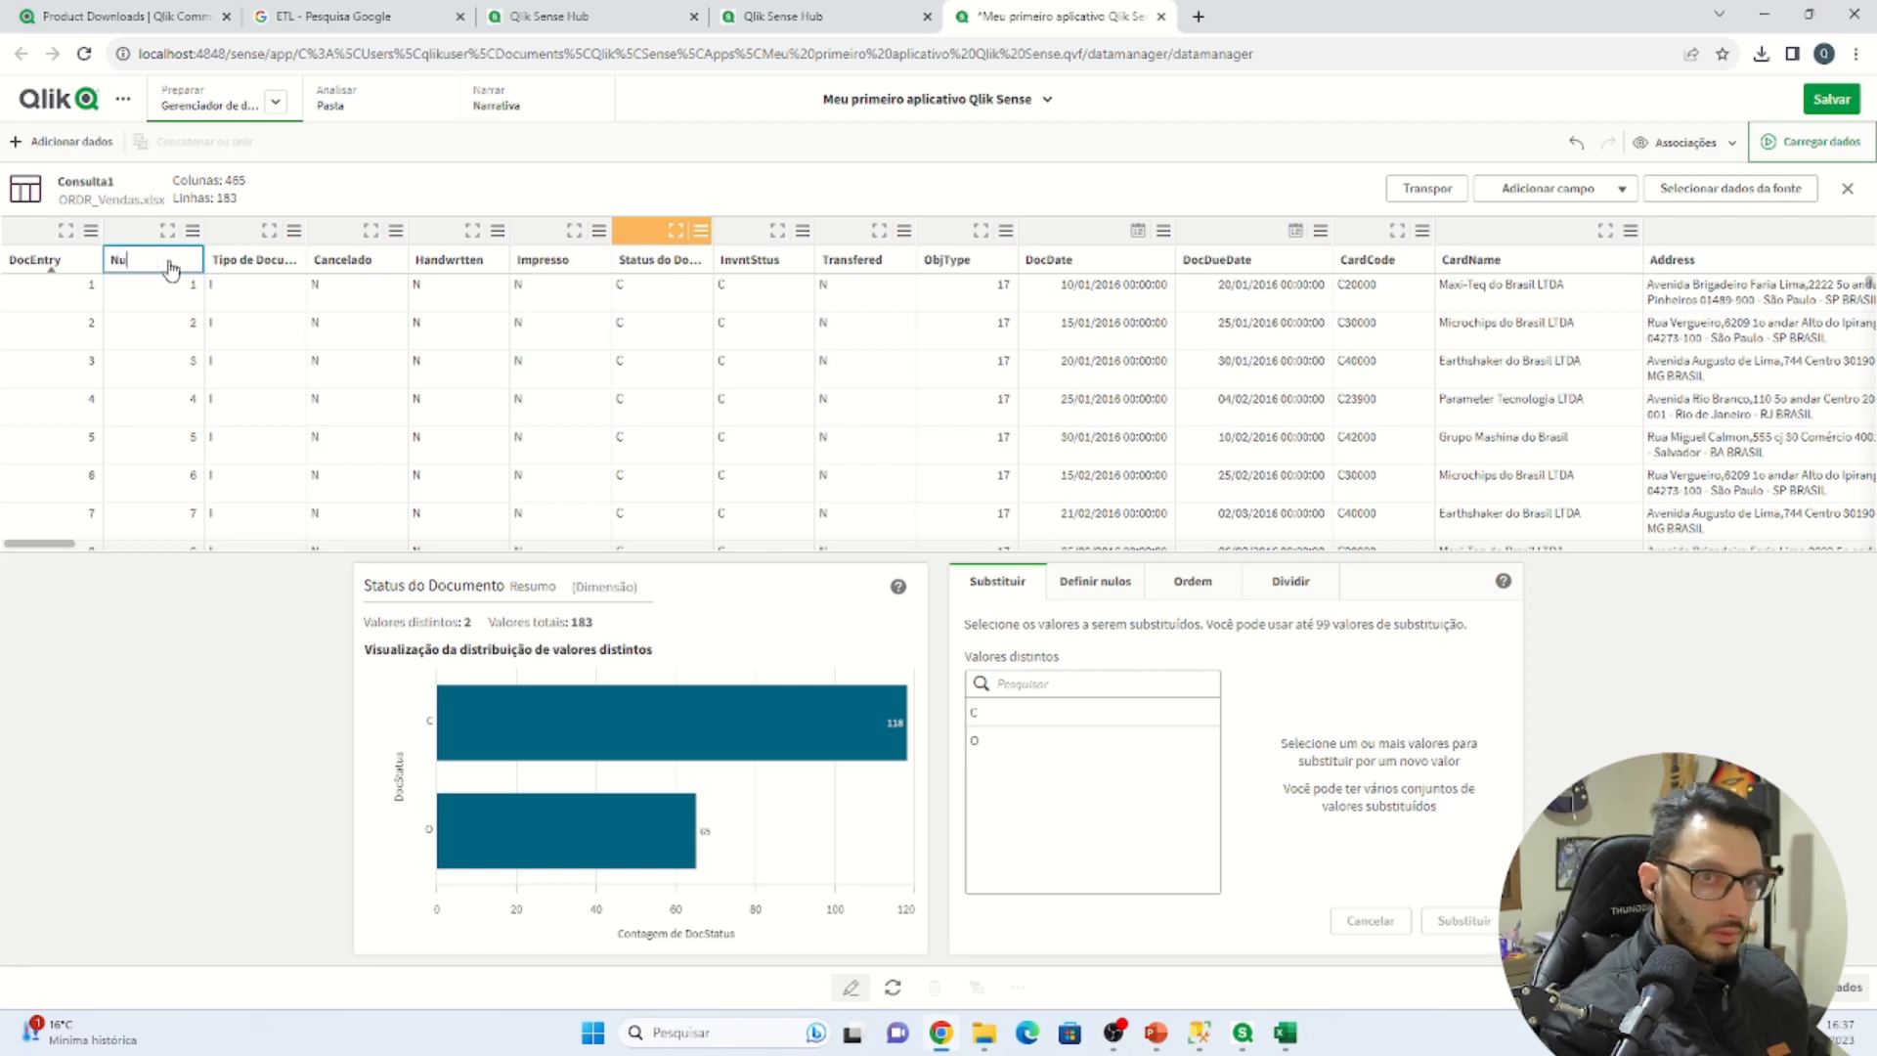
text(mero Doc)
Rename the DocEntry field as ID Documento
click(73, 264)
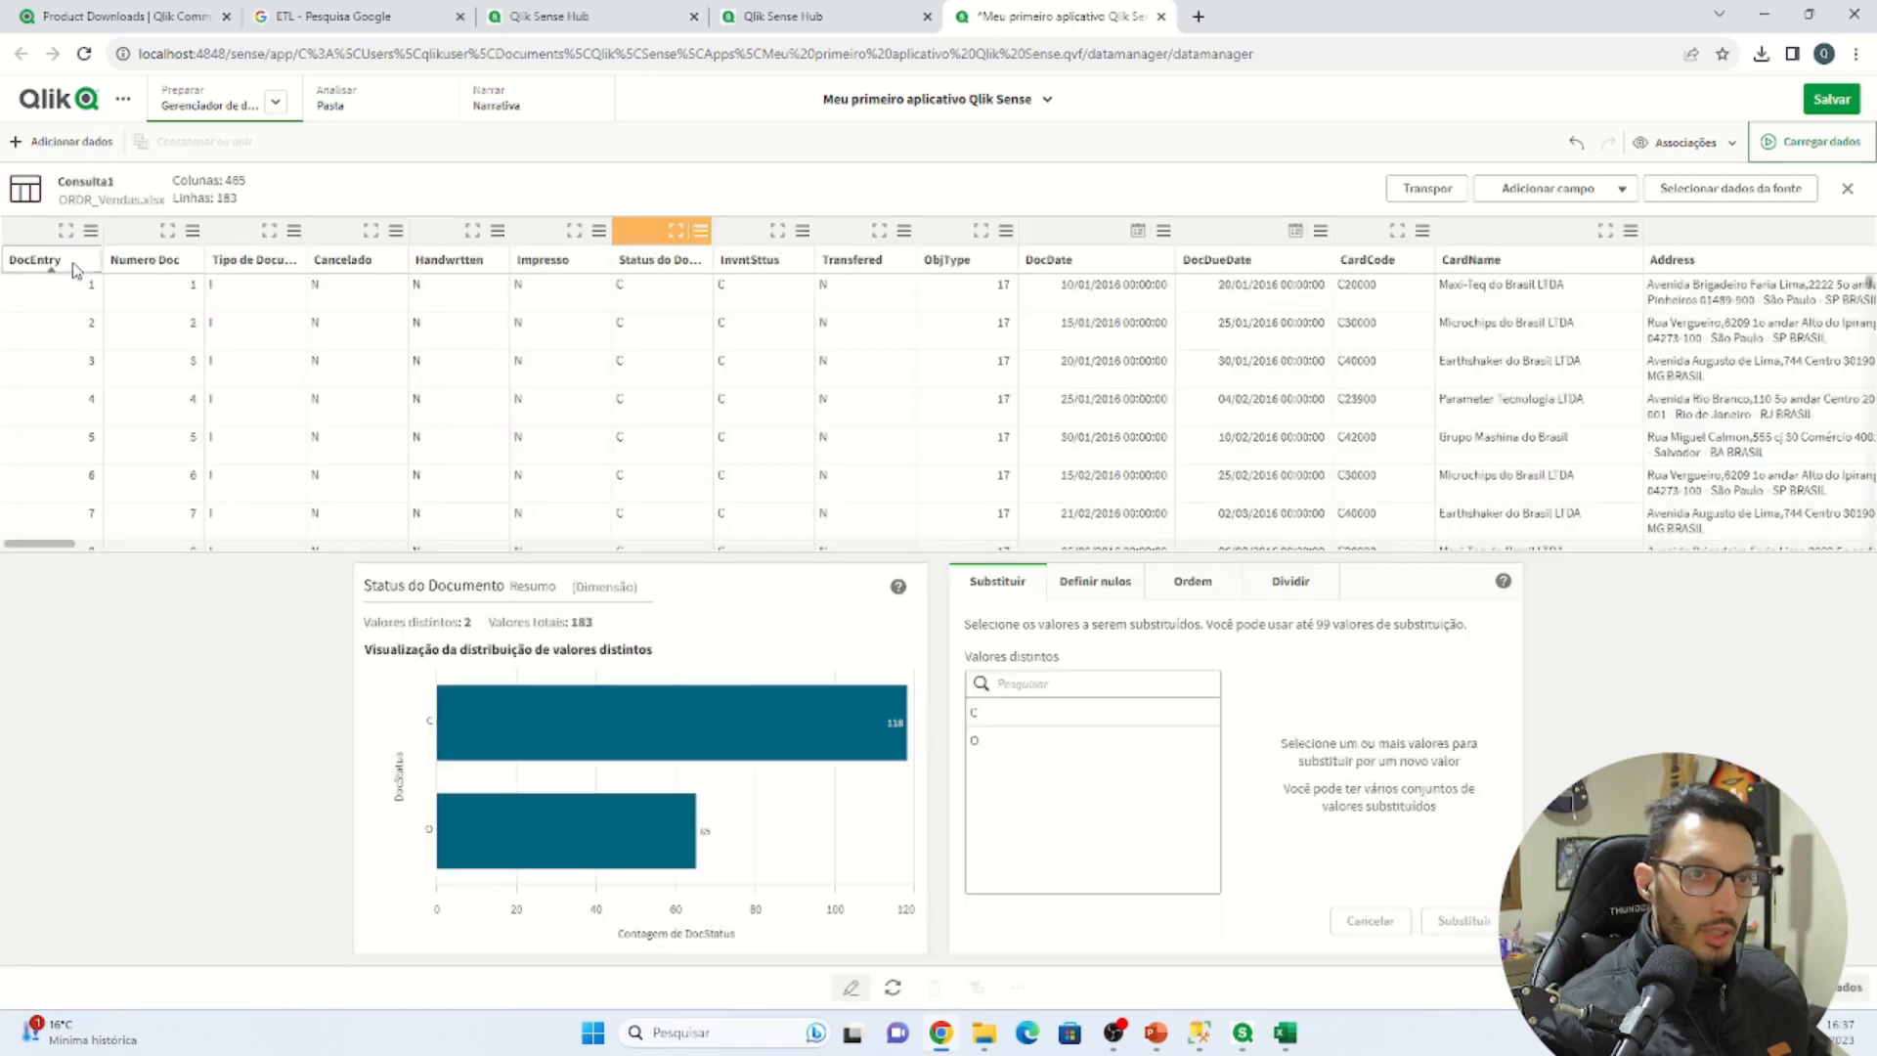
click(75, 270)
key(ctrl+a)
key(BackSpace)
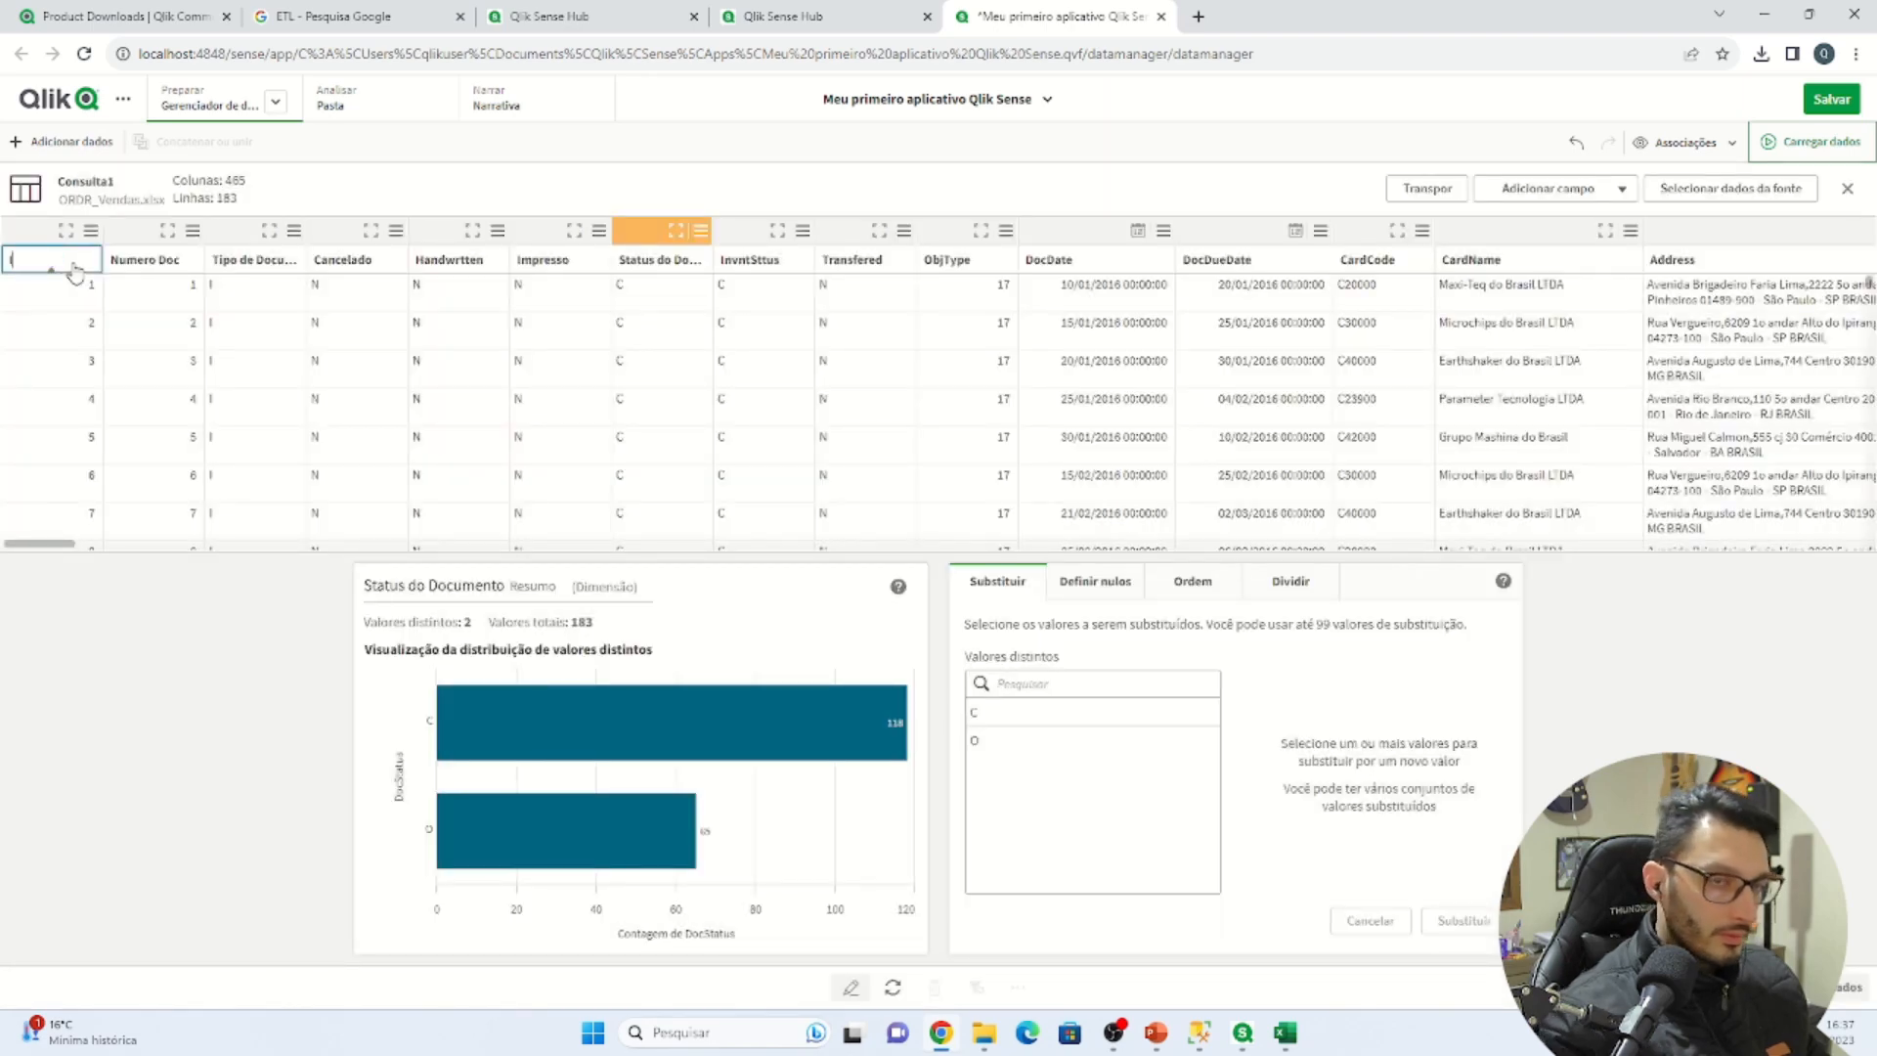
key(Tab)
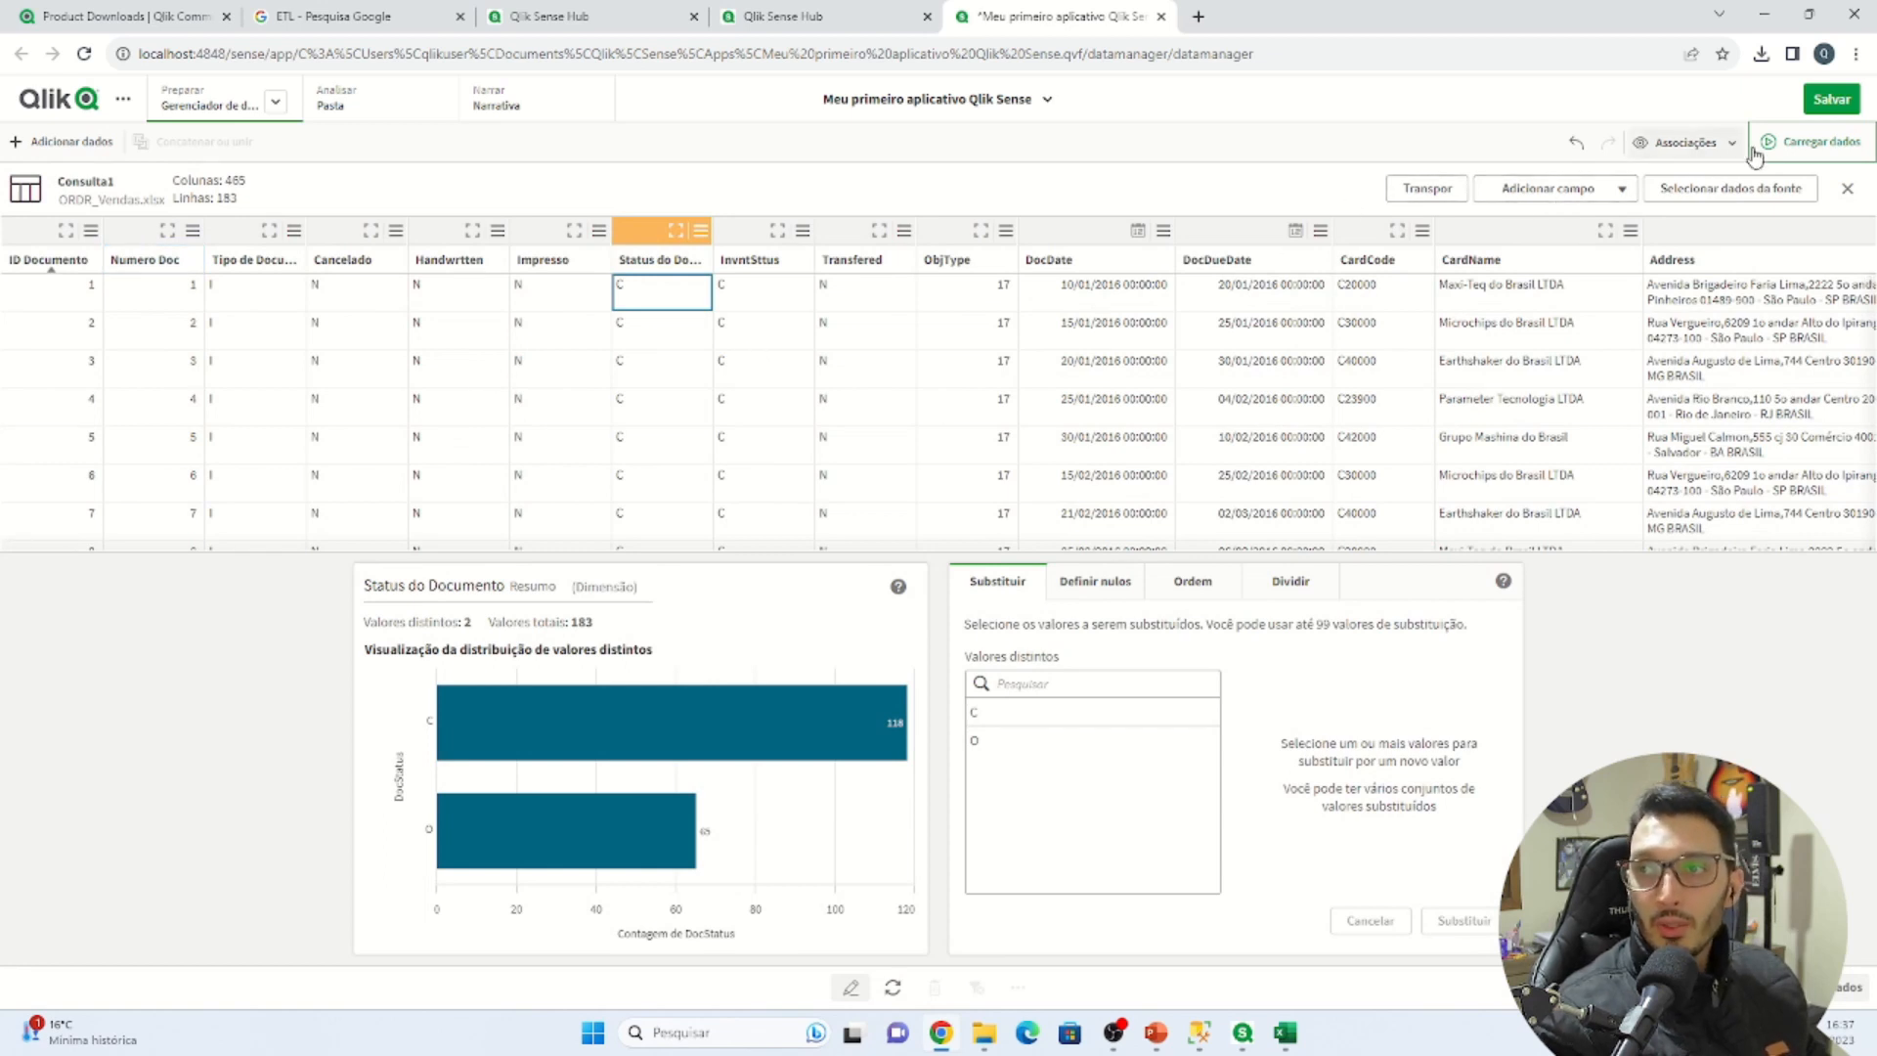
Save the app, load its data with the renamed fields, and dismiss the completion dialog to stay in the data manager
click(1816, 111)
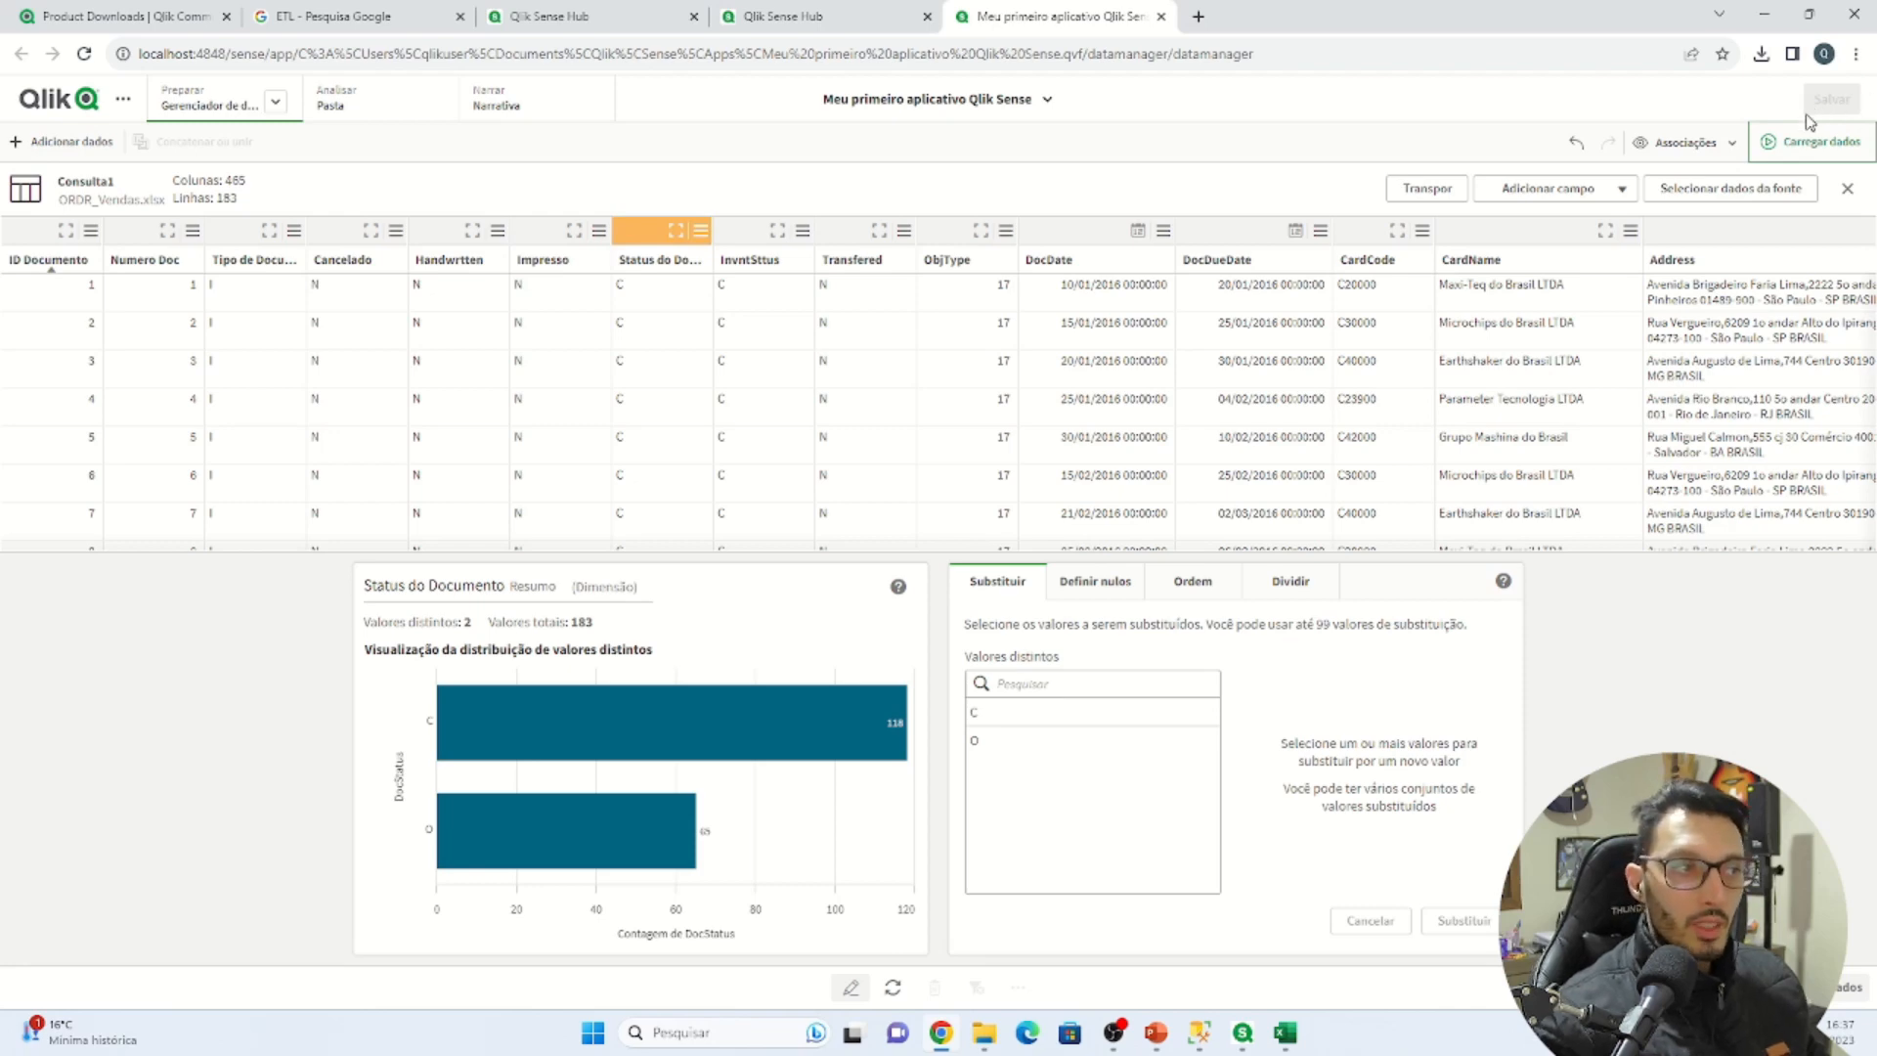
click(1804, 155)
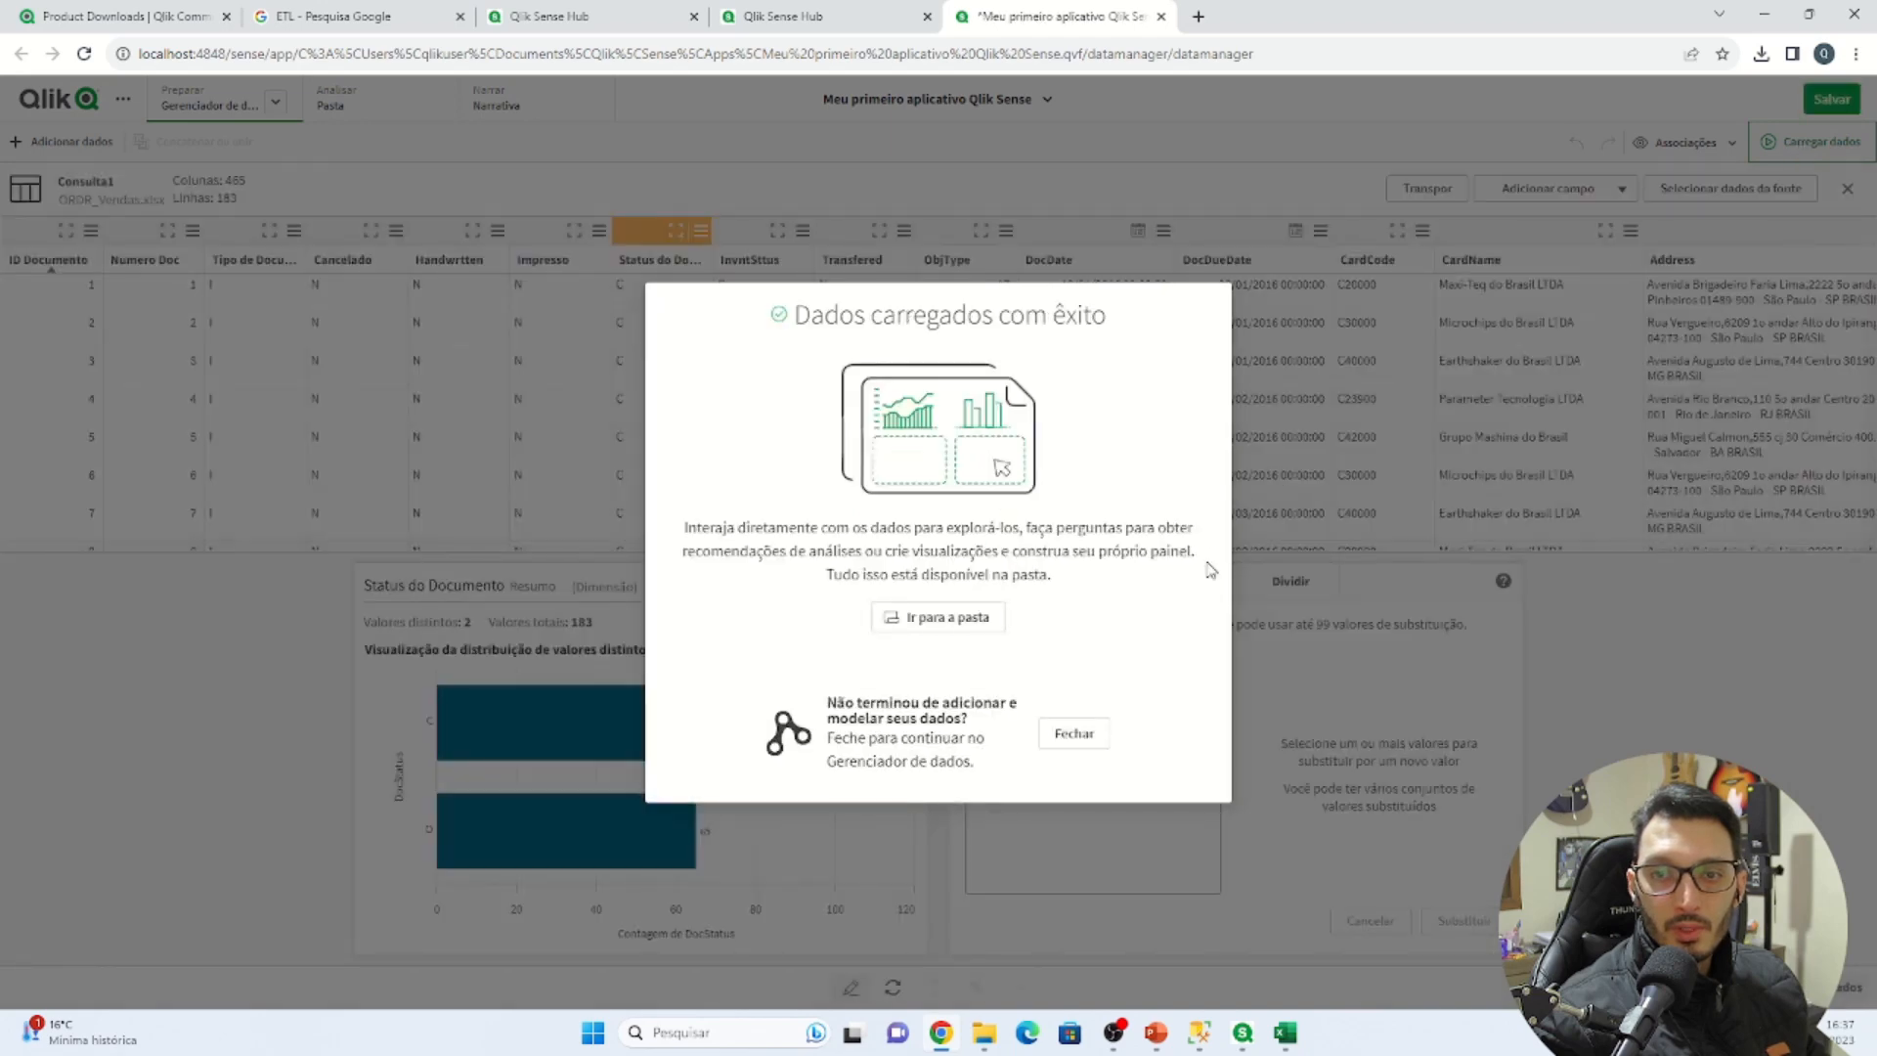
click(1072, 735)
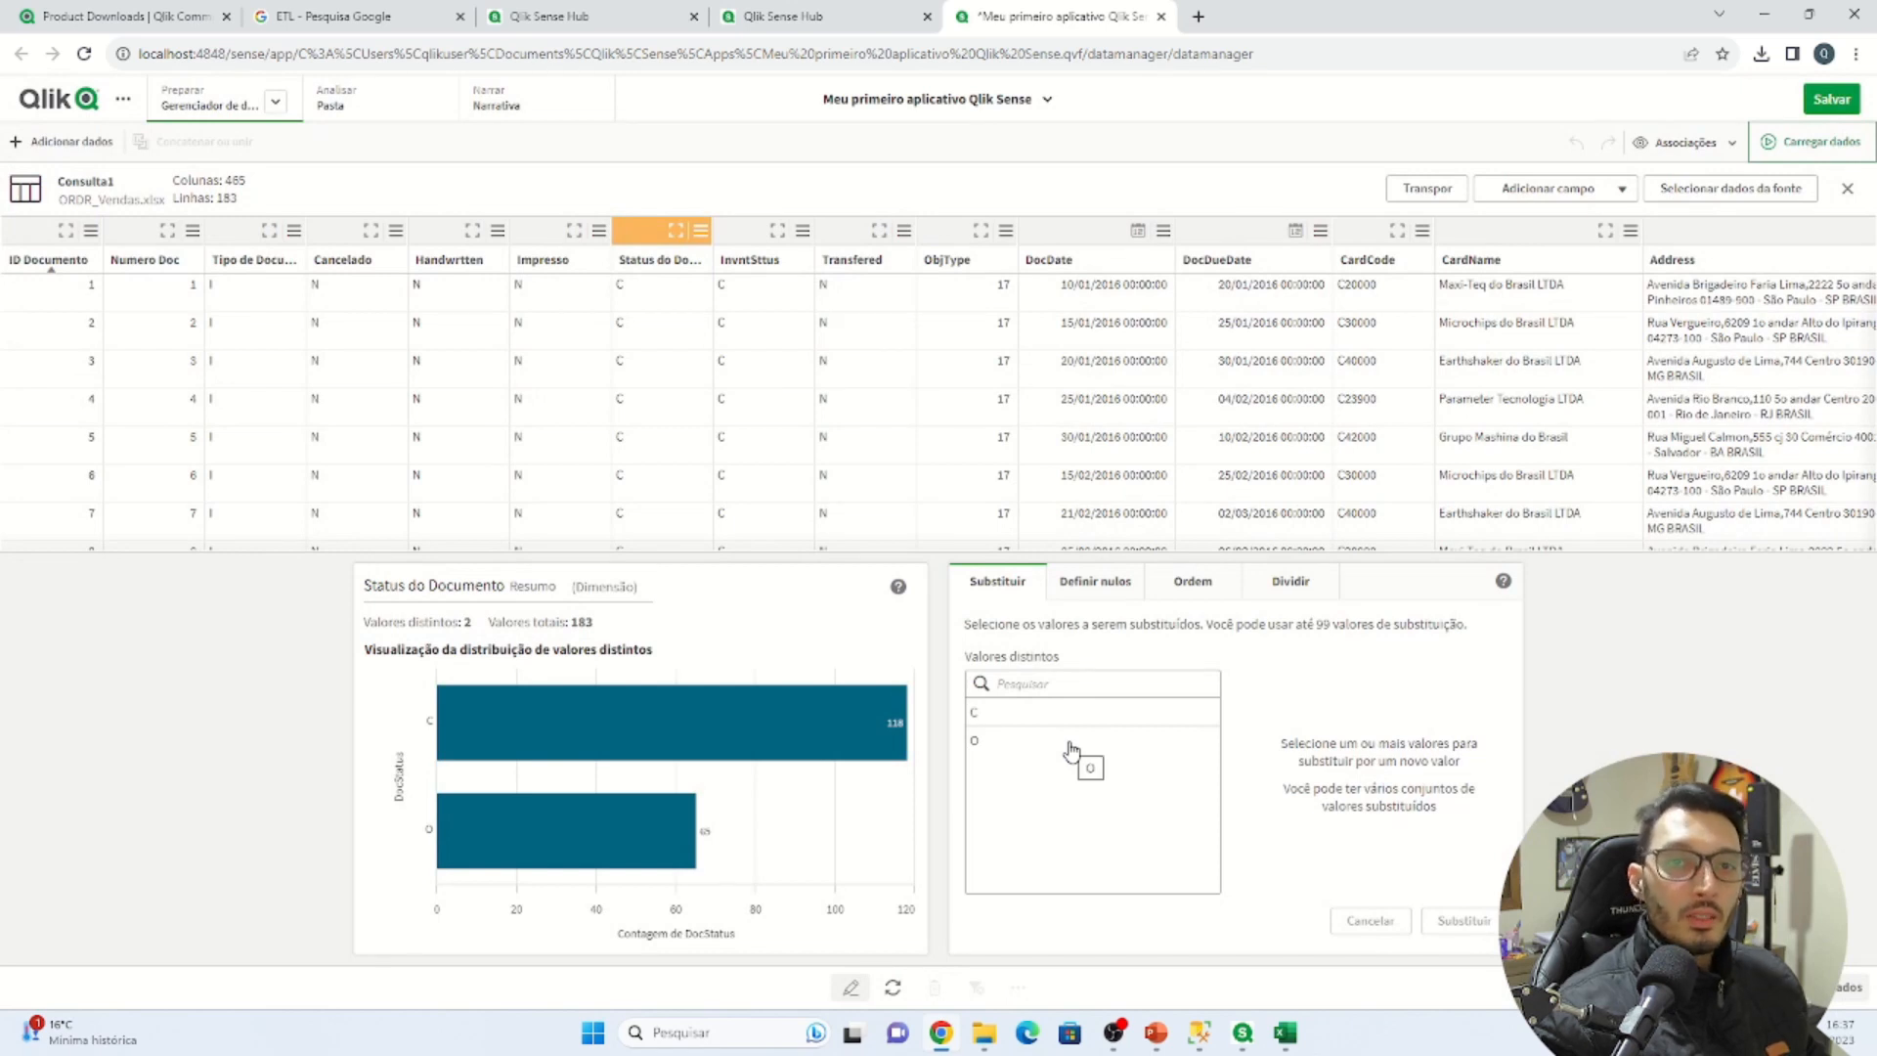
Look over the available data preparation areas and return to the data manager's associations view (Associações)
click(278, 104)
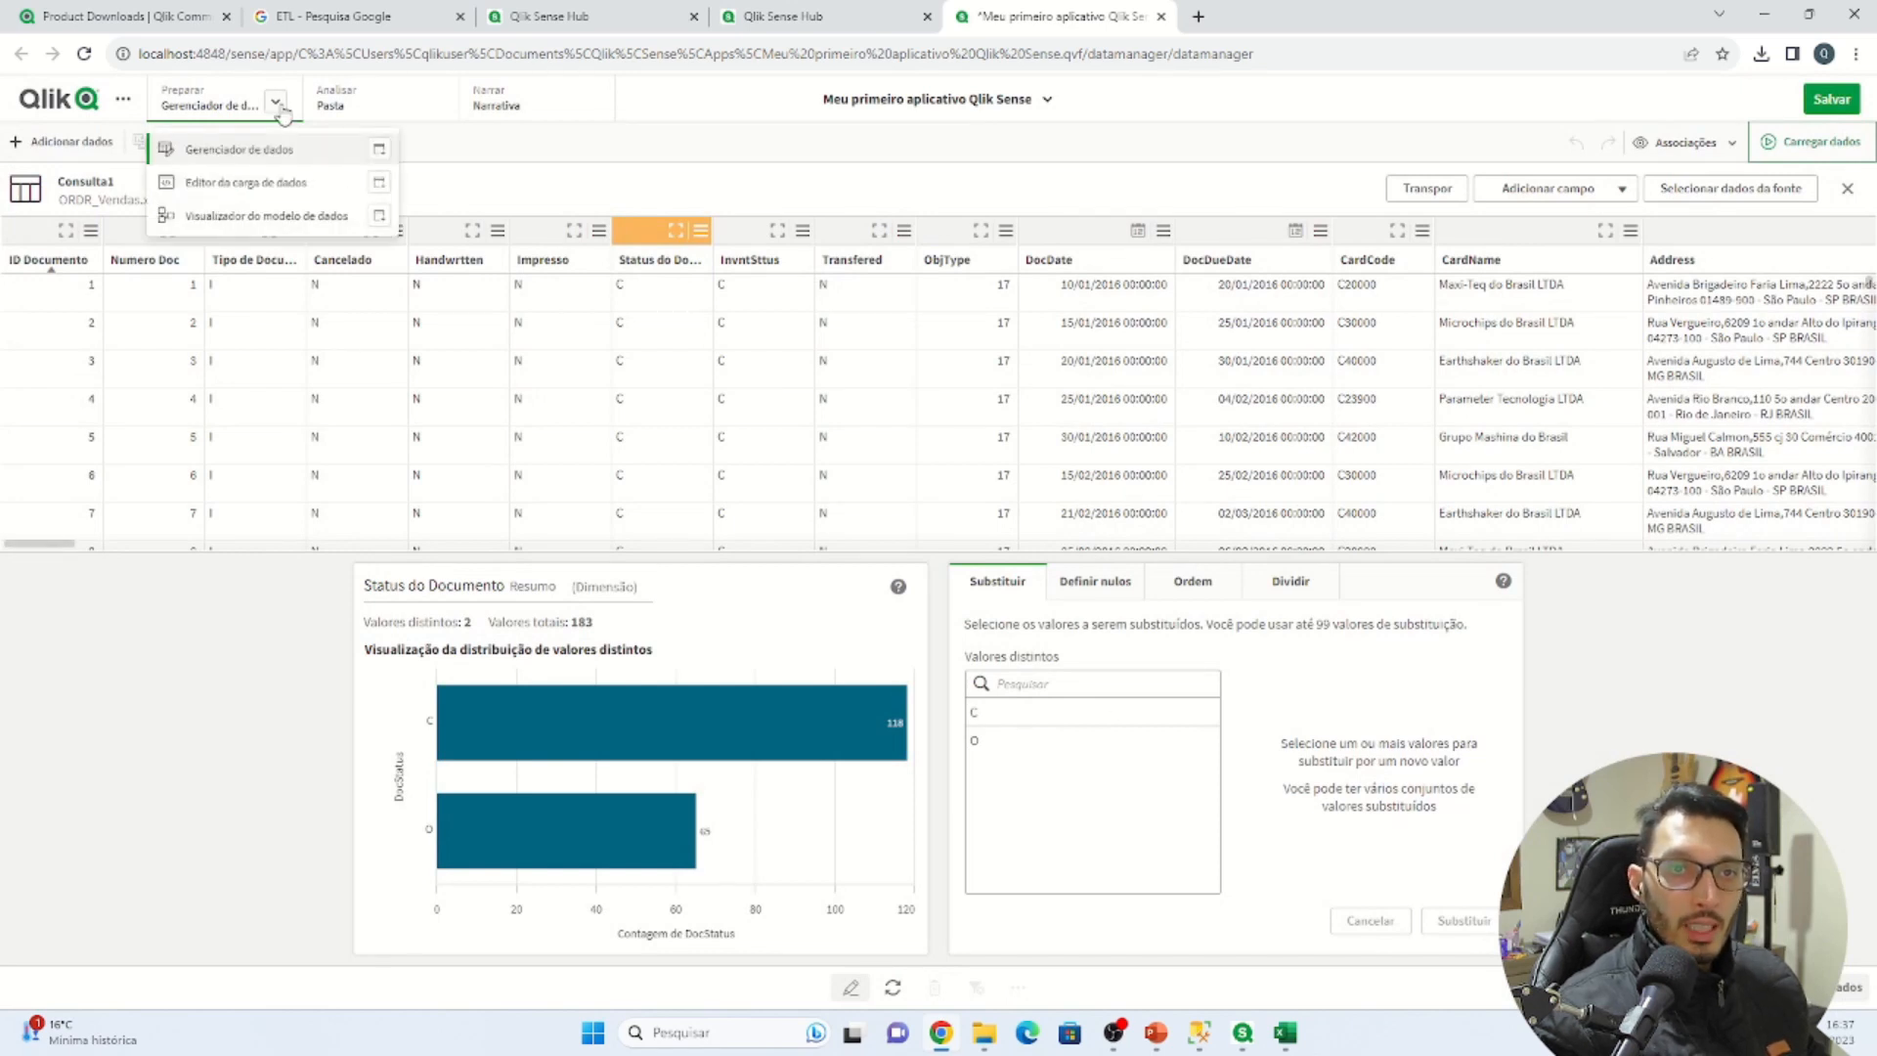
click(270, 160)
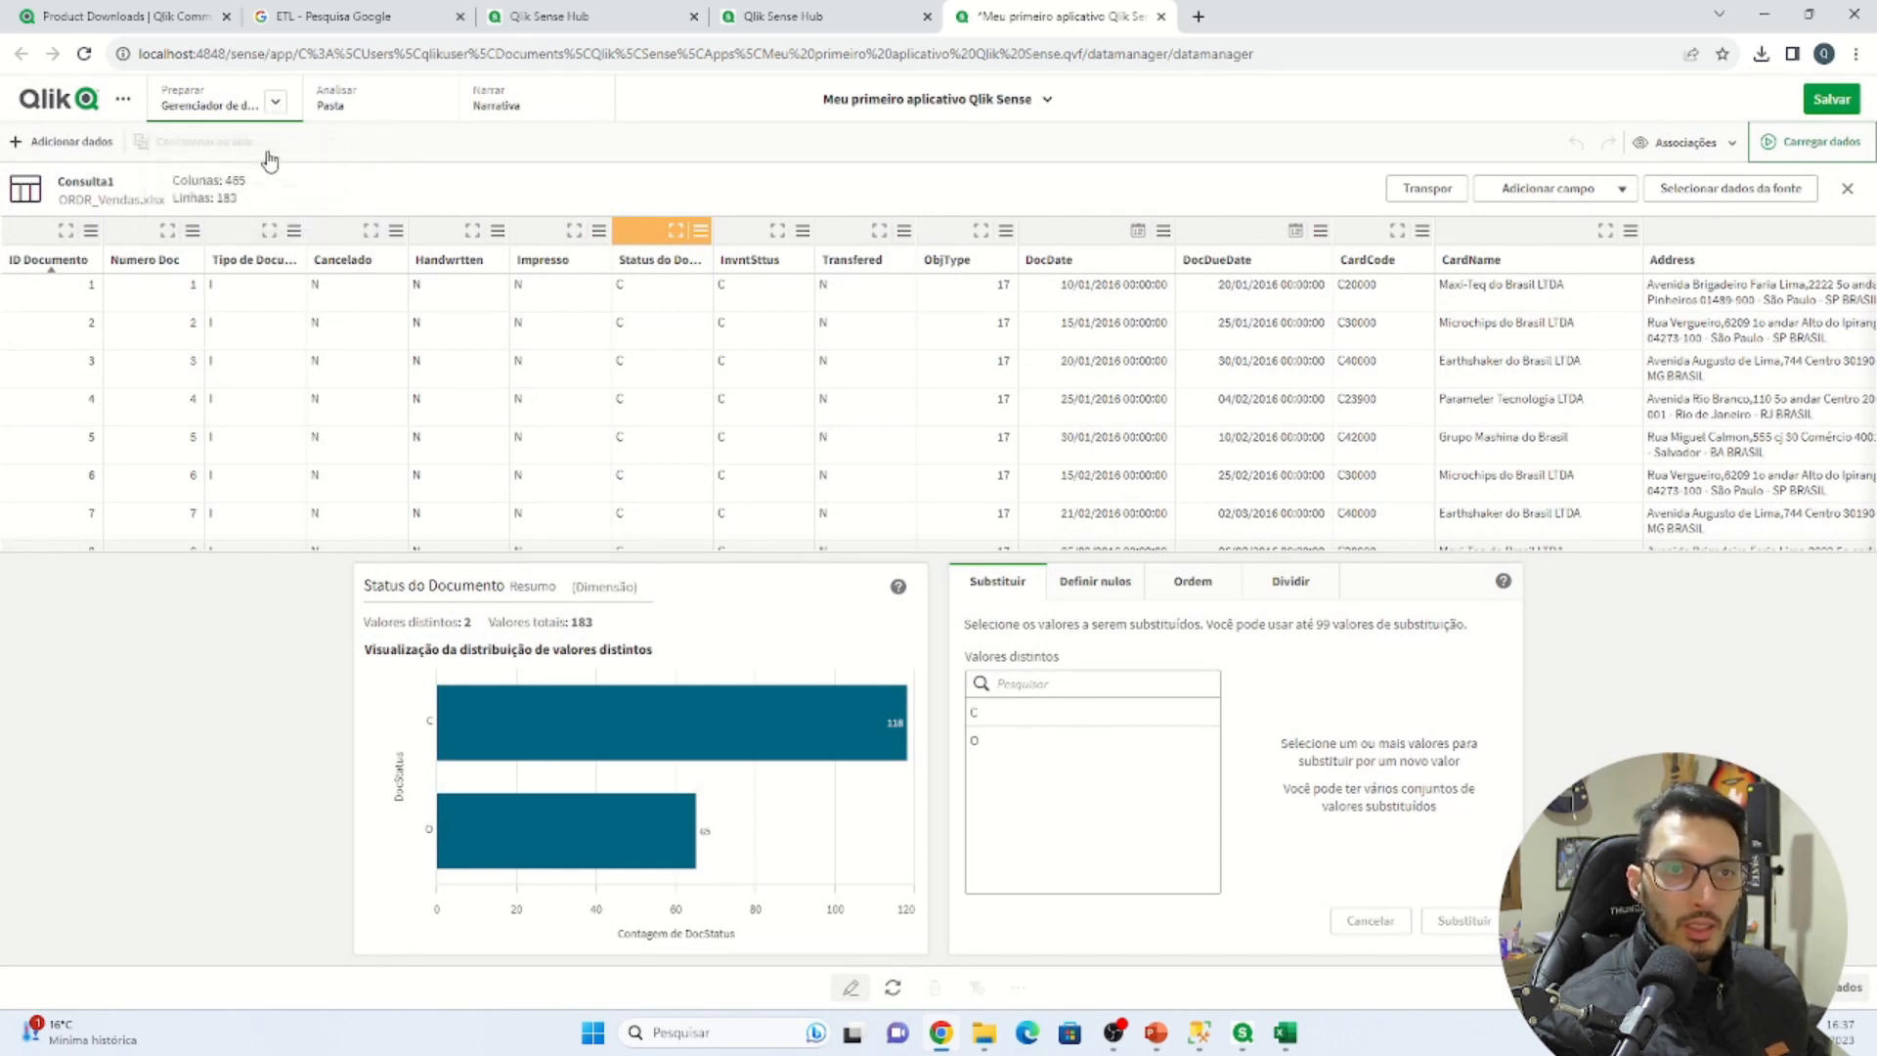
click(276, 102)
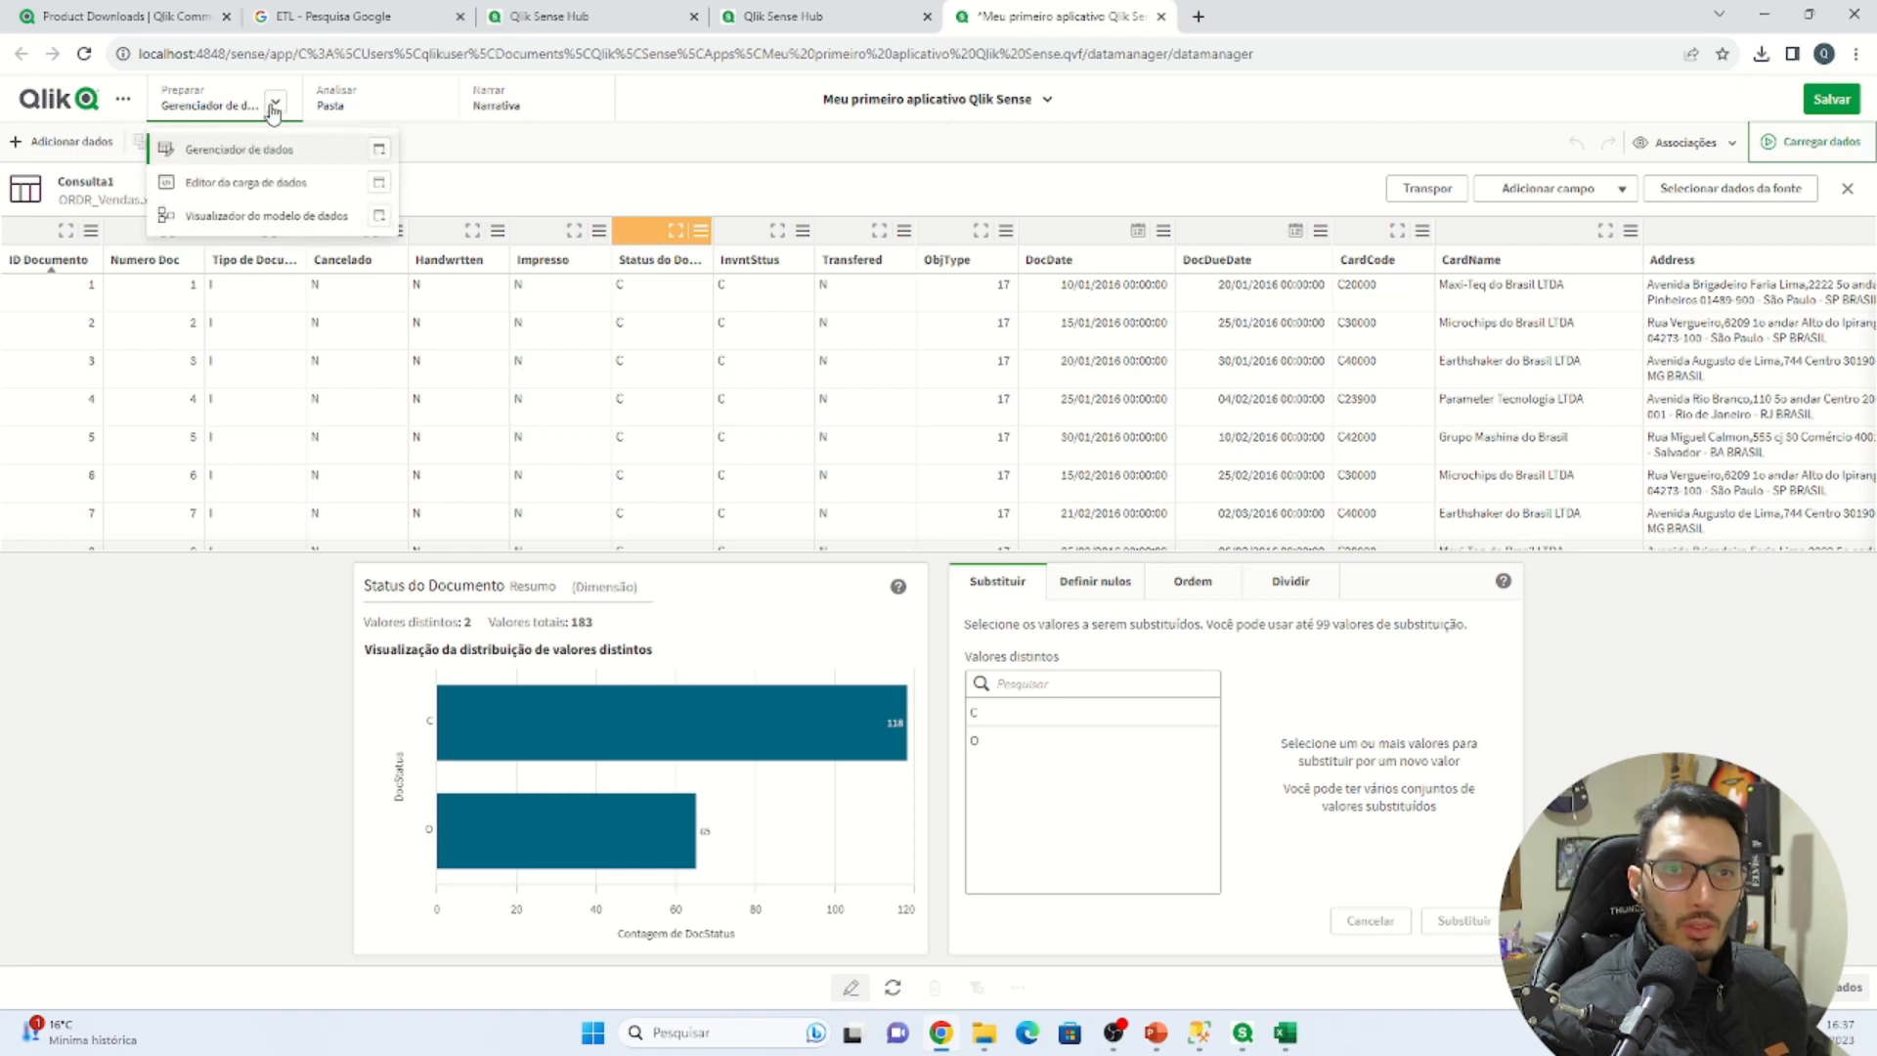
click(1701, 143)
click(1662, 187)
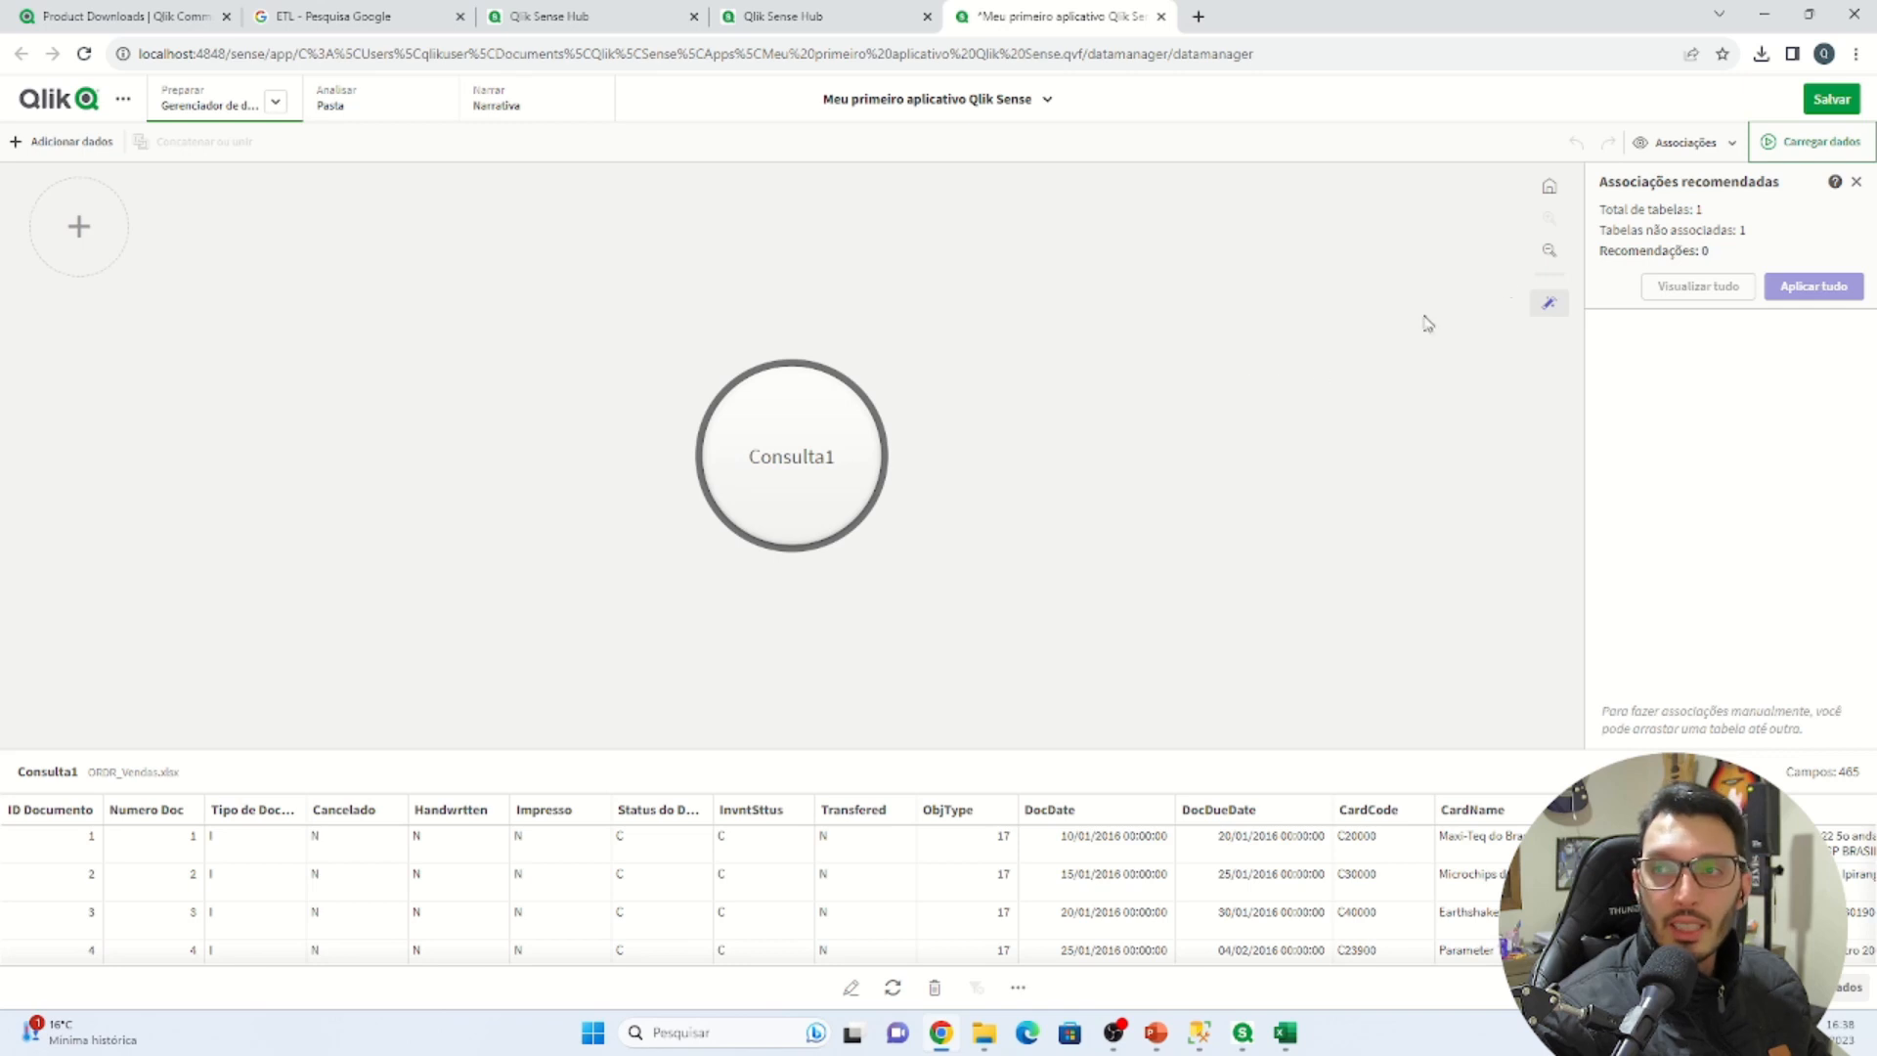
Switch the data manager to the tables view (Tabelas)
click(1708, 155)
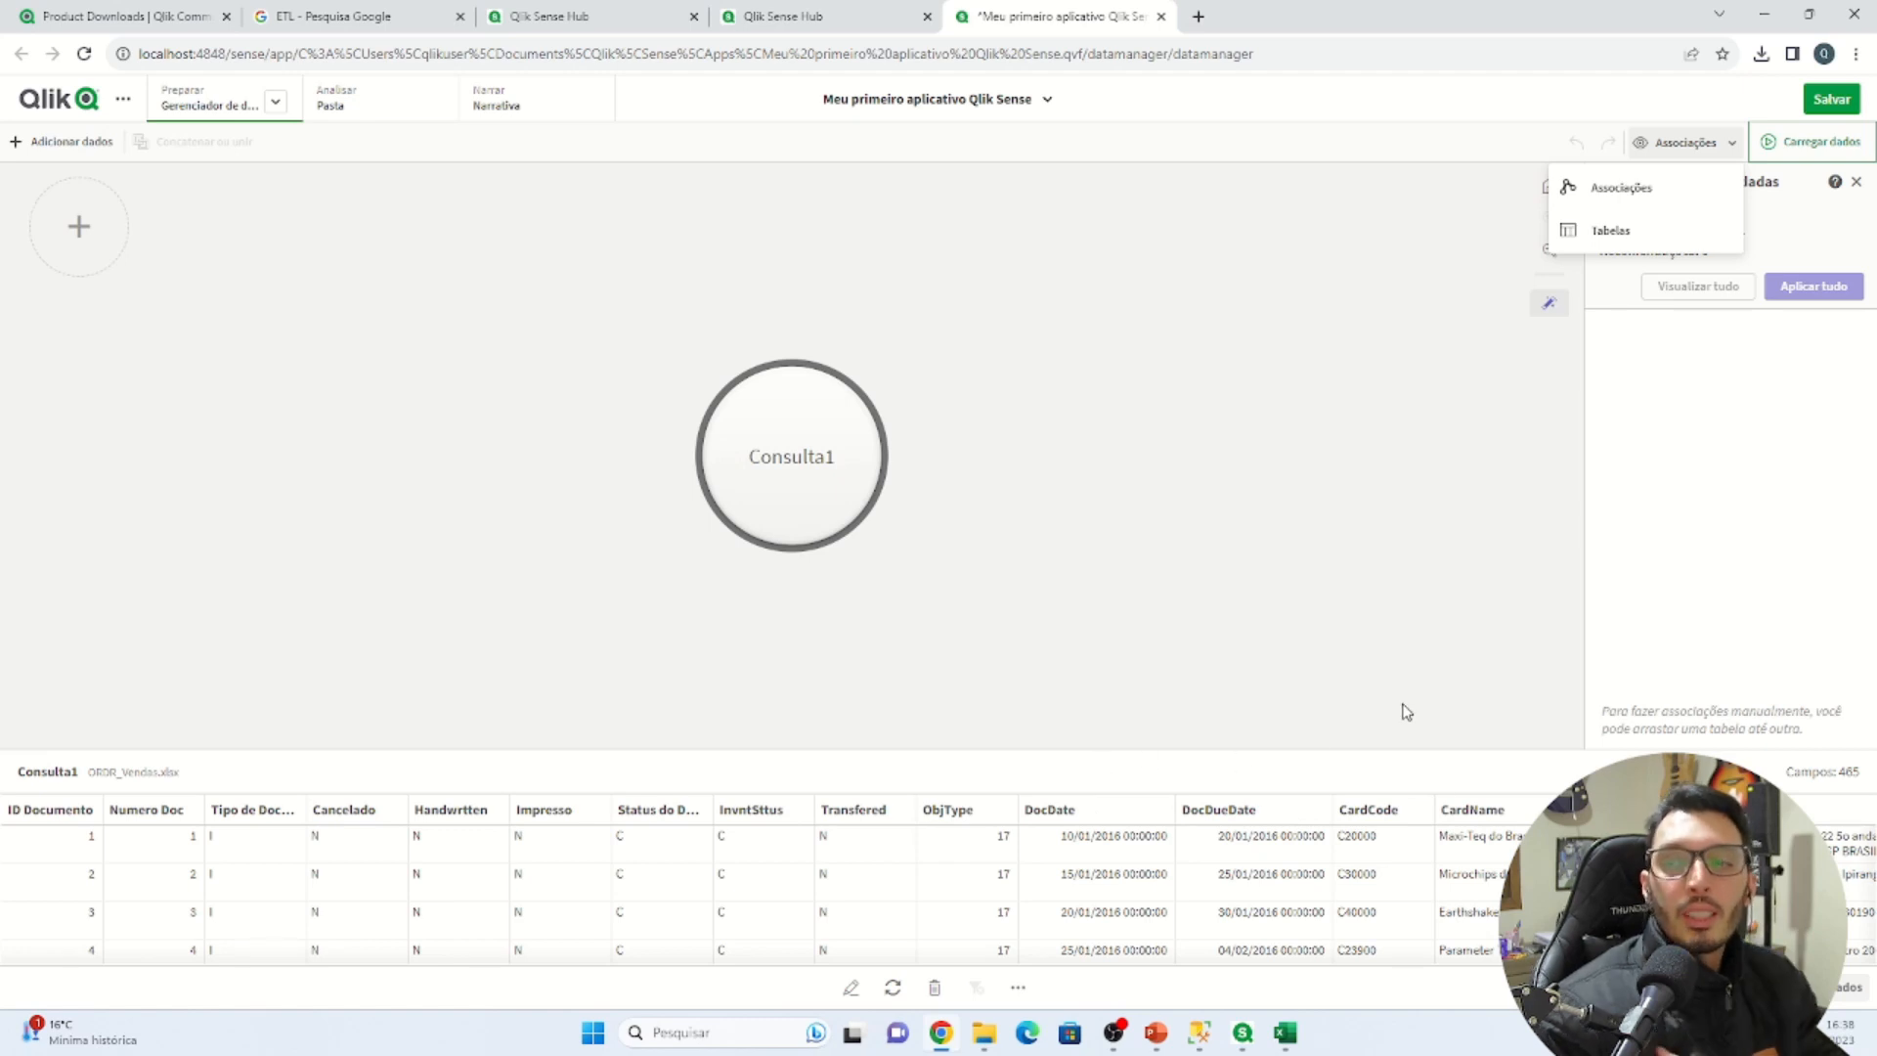
click(1588, 234)
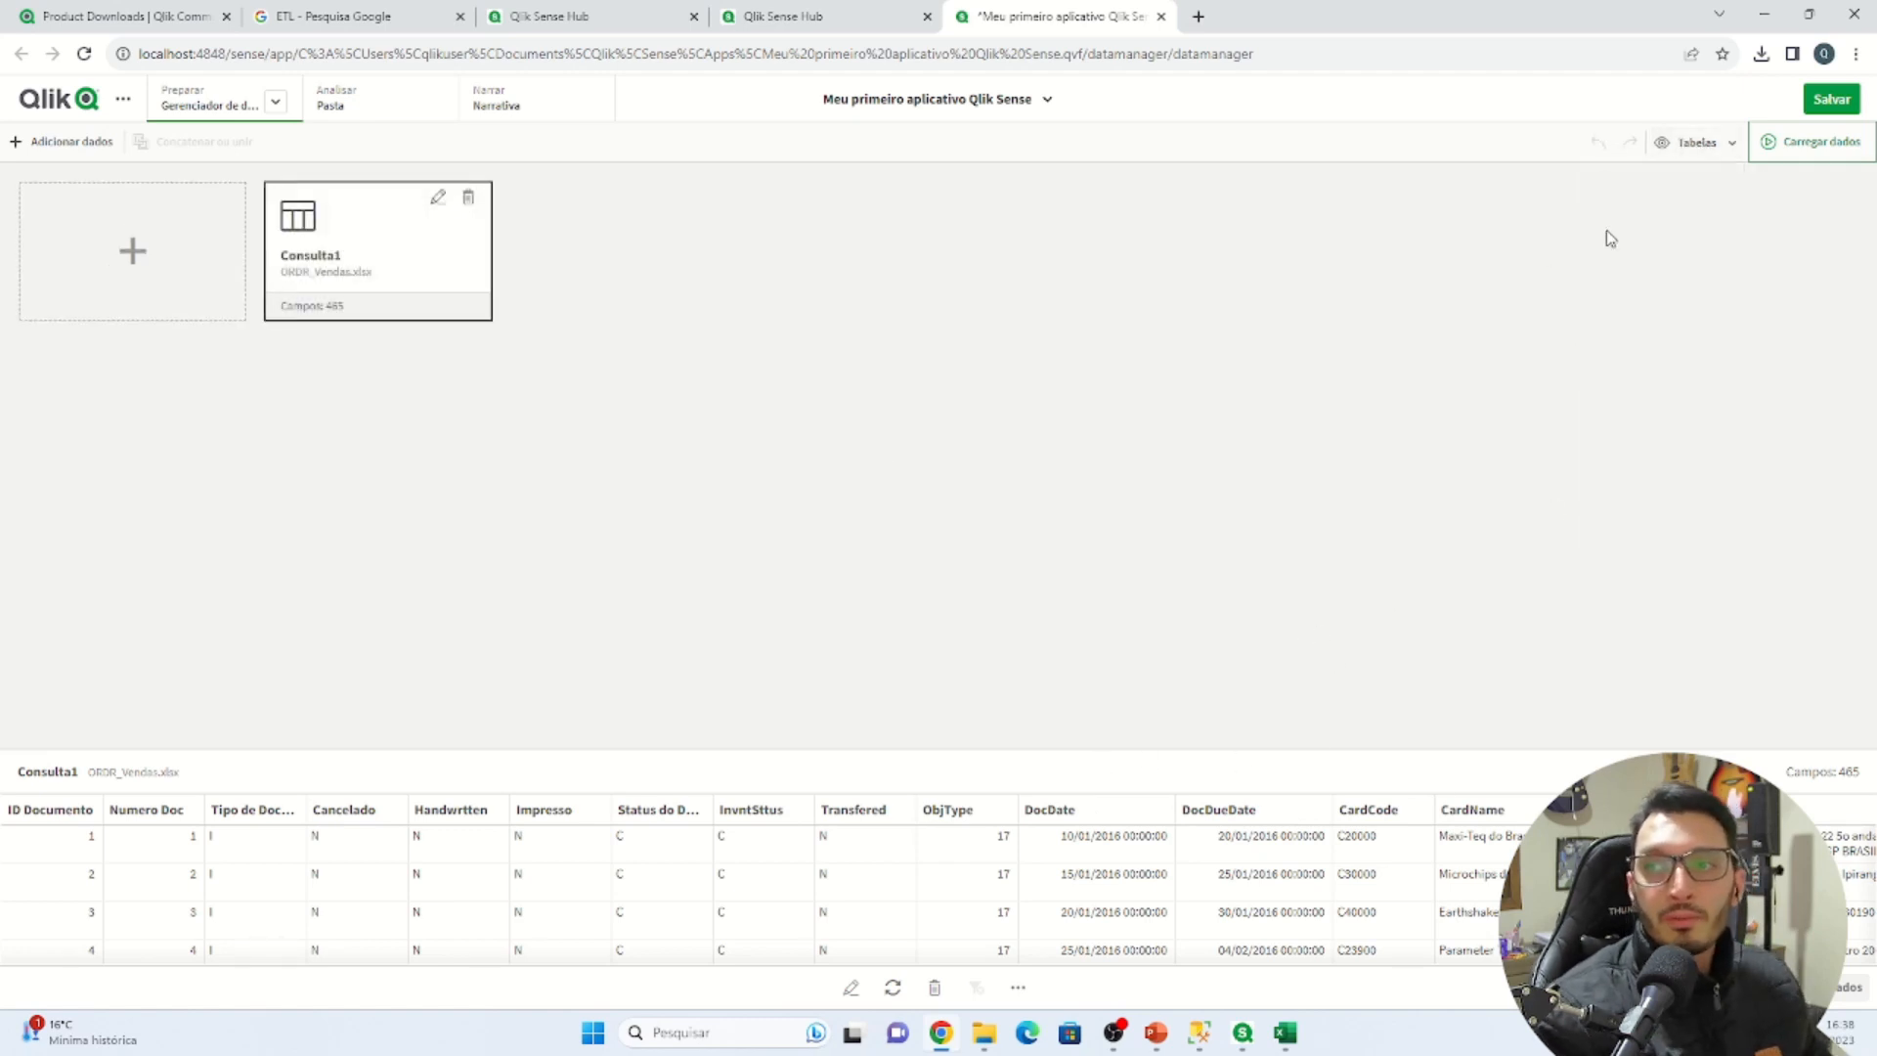
click(1680, 153)
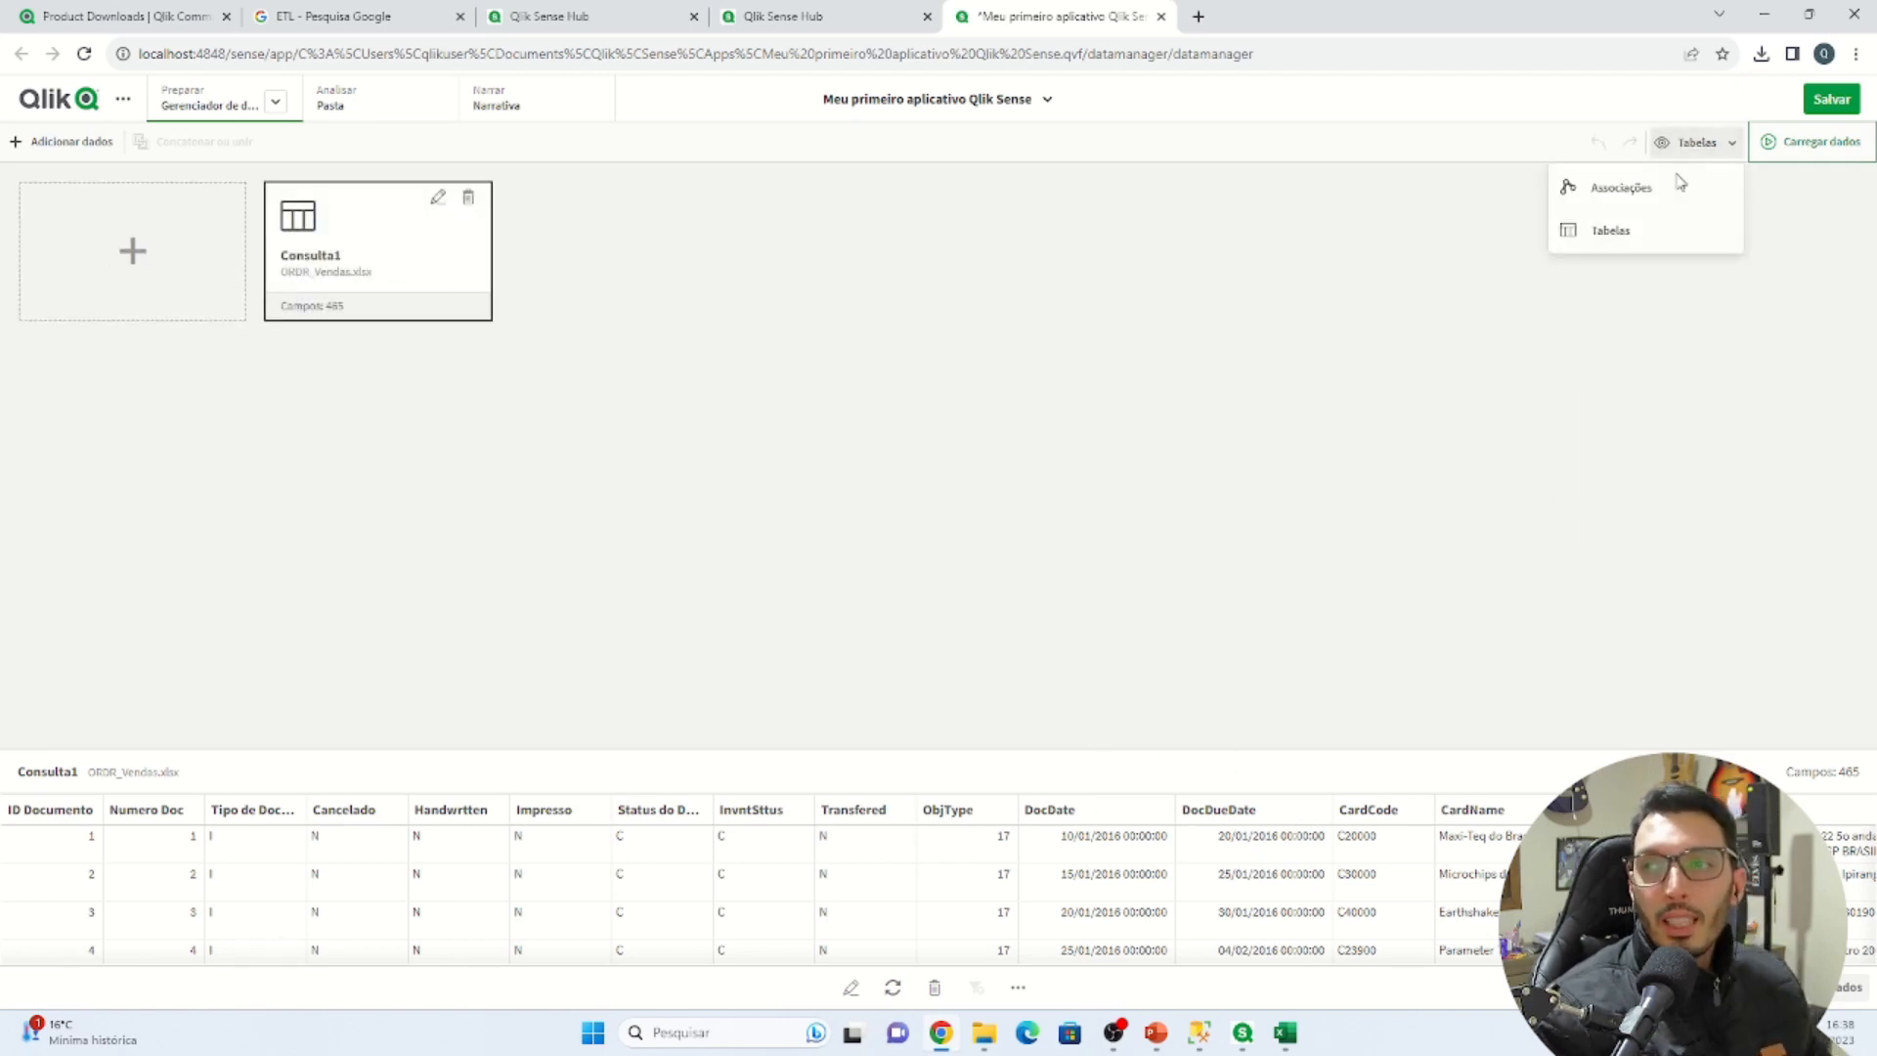
click(823, 301)
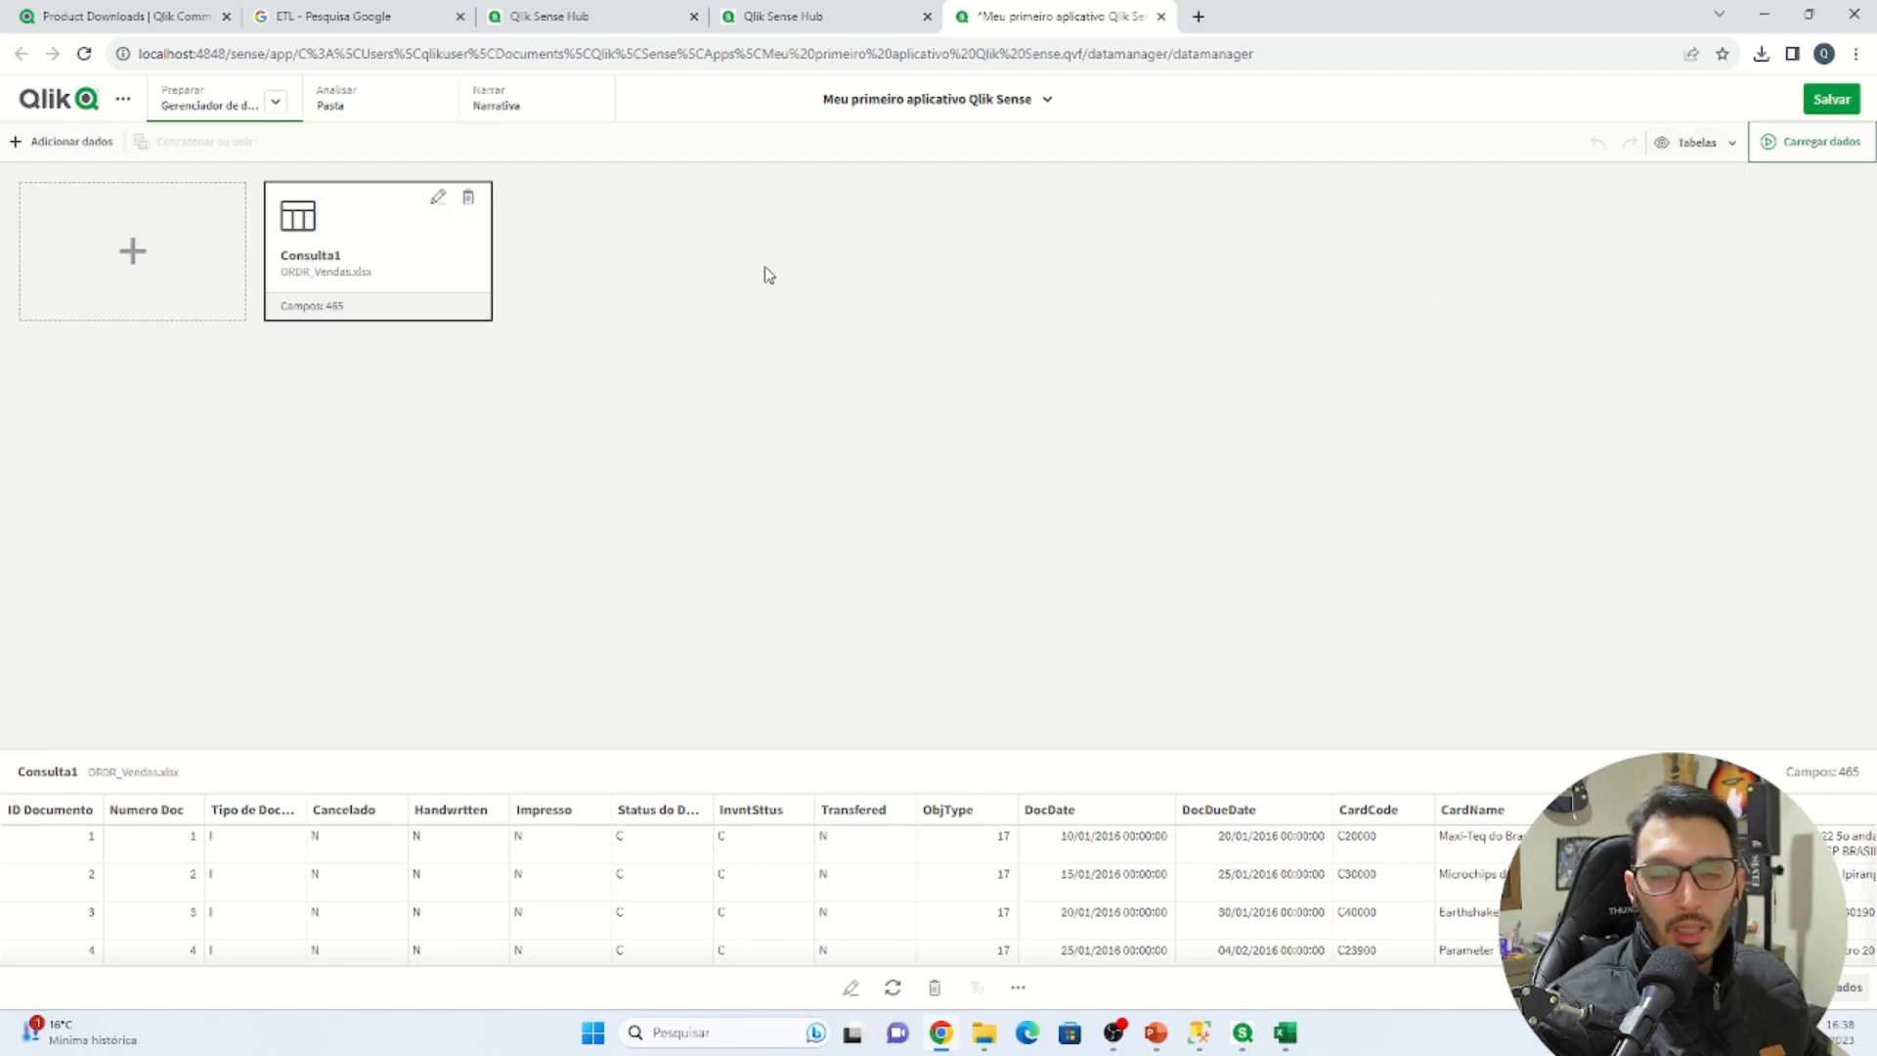
Reopen the Consulta1 table for editing and rename its Address field as Endereço
click(438, 201)
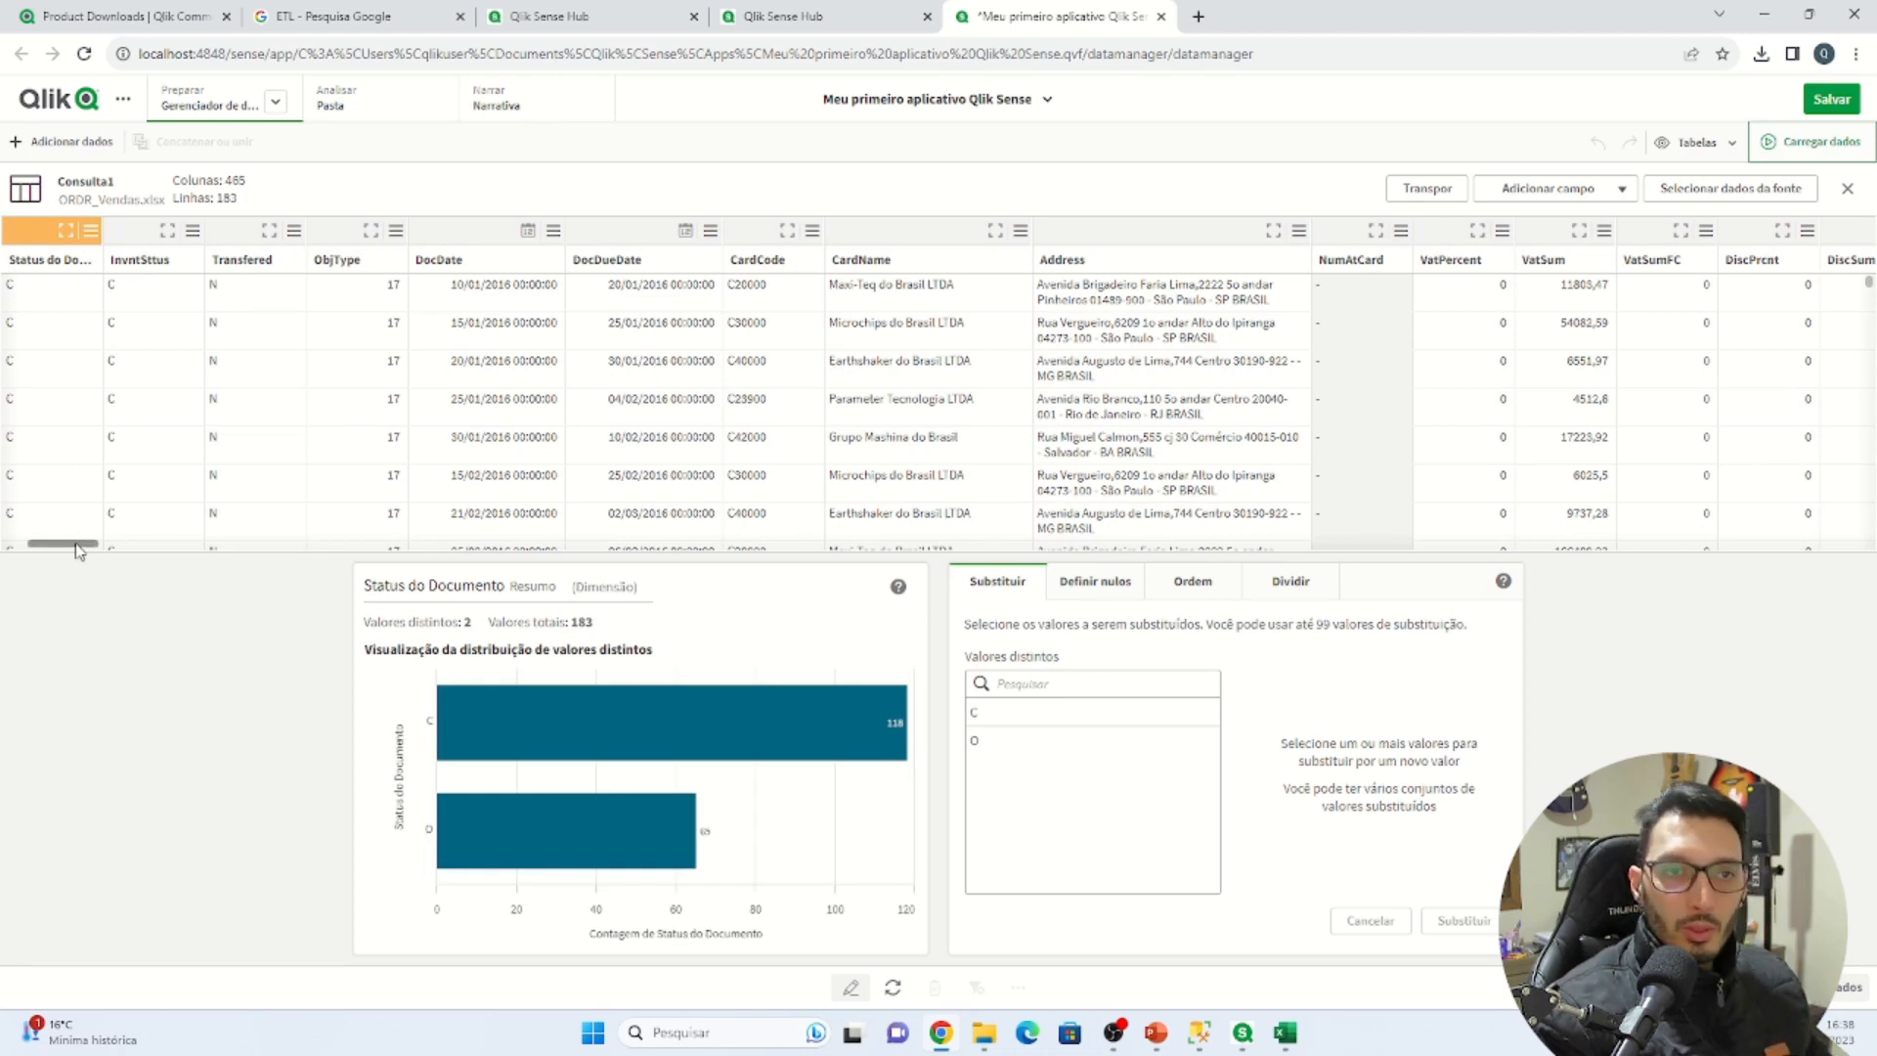
drag(77, 544, 49, 509)
click(880, 262)
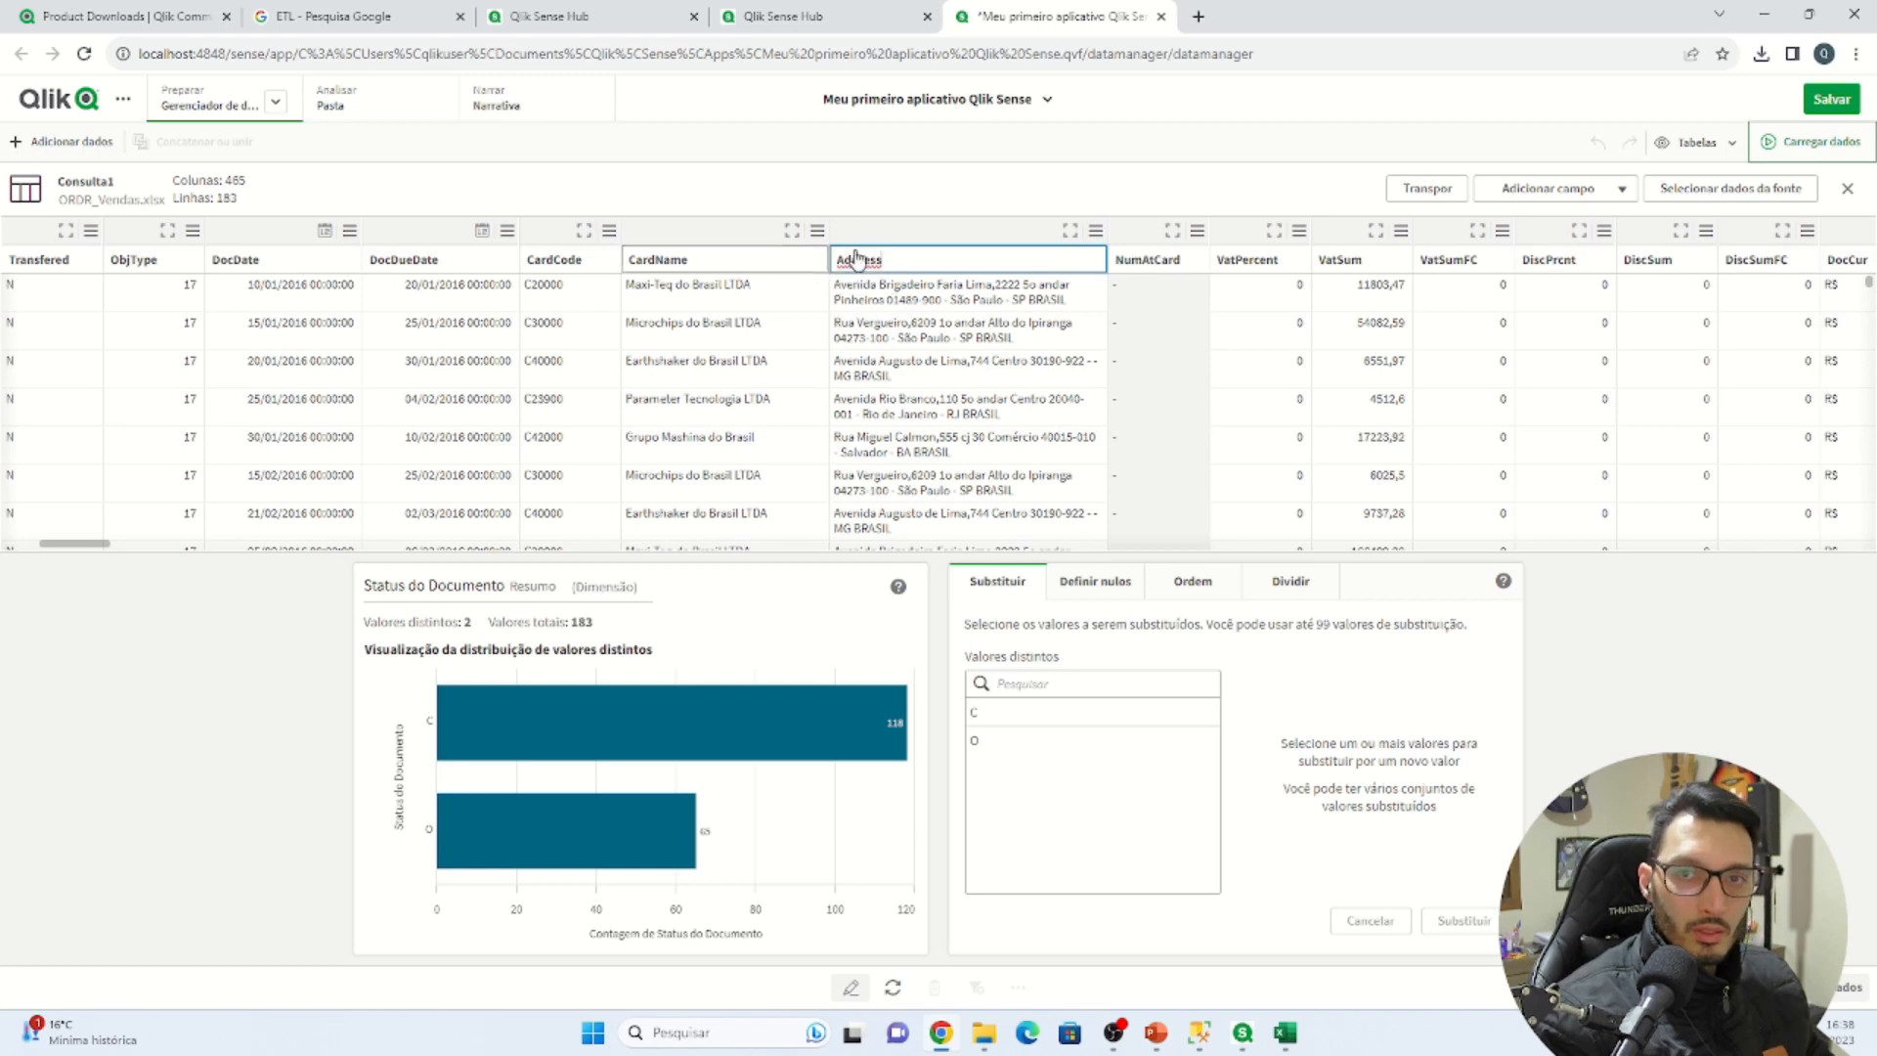
double_click(868, 259)
text(Endereço)
Rename the CardName field as Nome do Cliente and the CardCode field as Código do Cliente
click(696, 270)
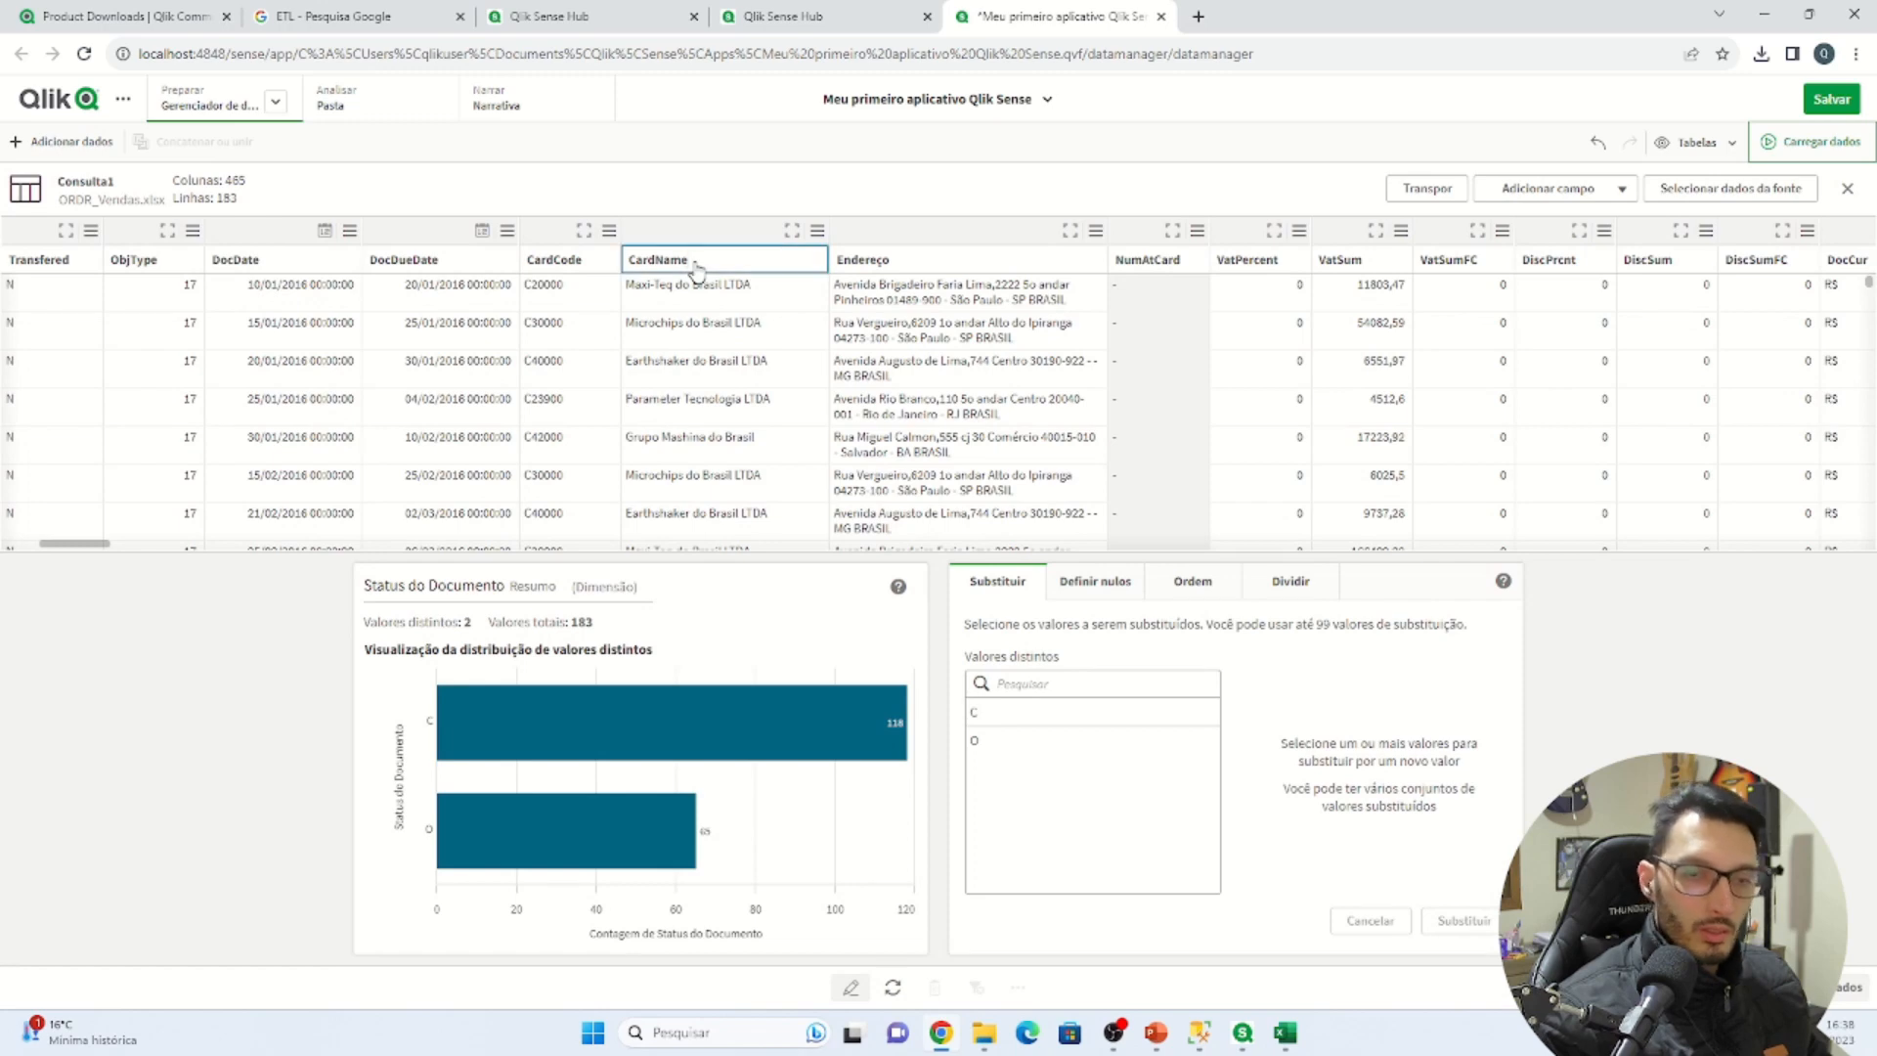
double_click(697, 262)
text(Nome do Cliente)
click(601, 274)
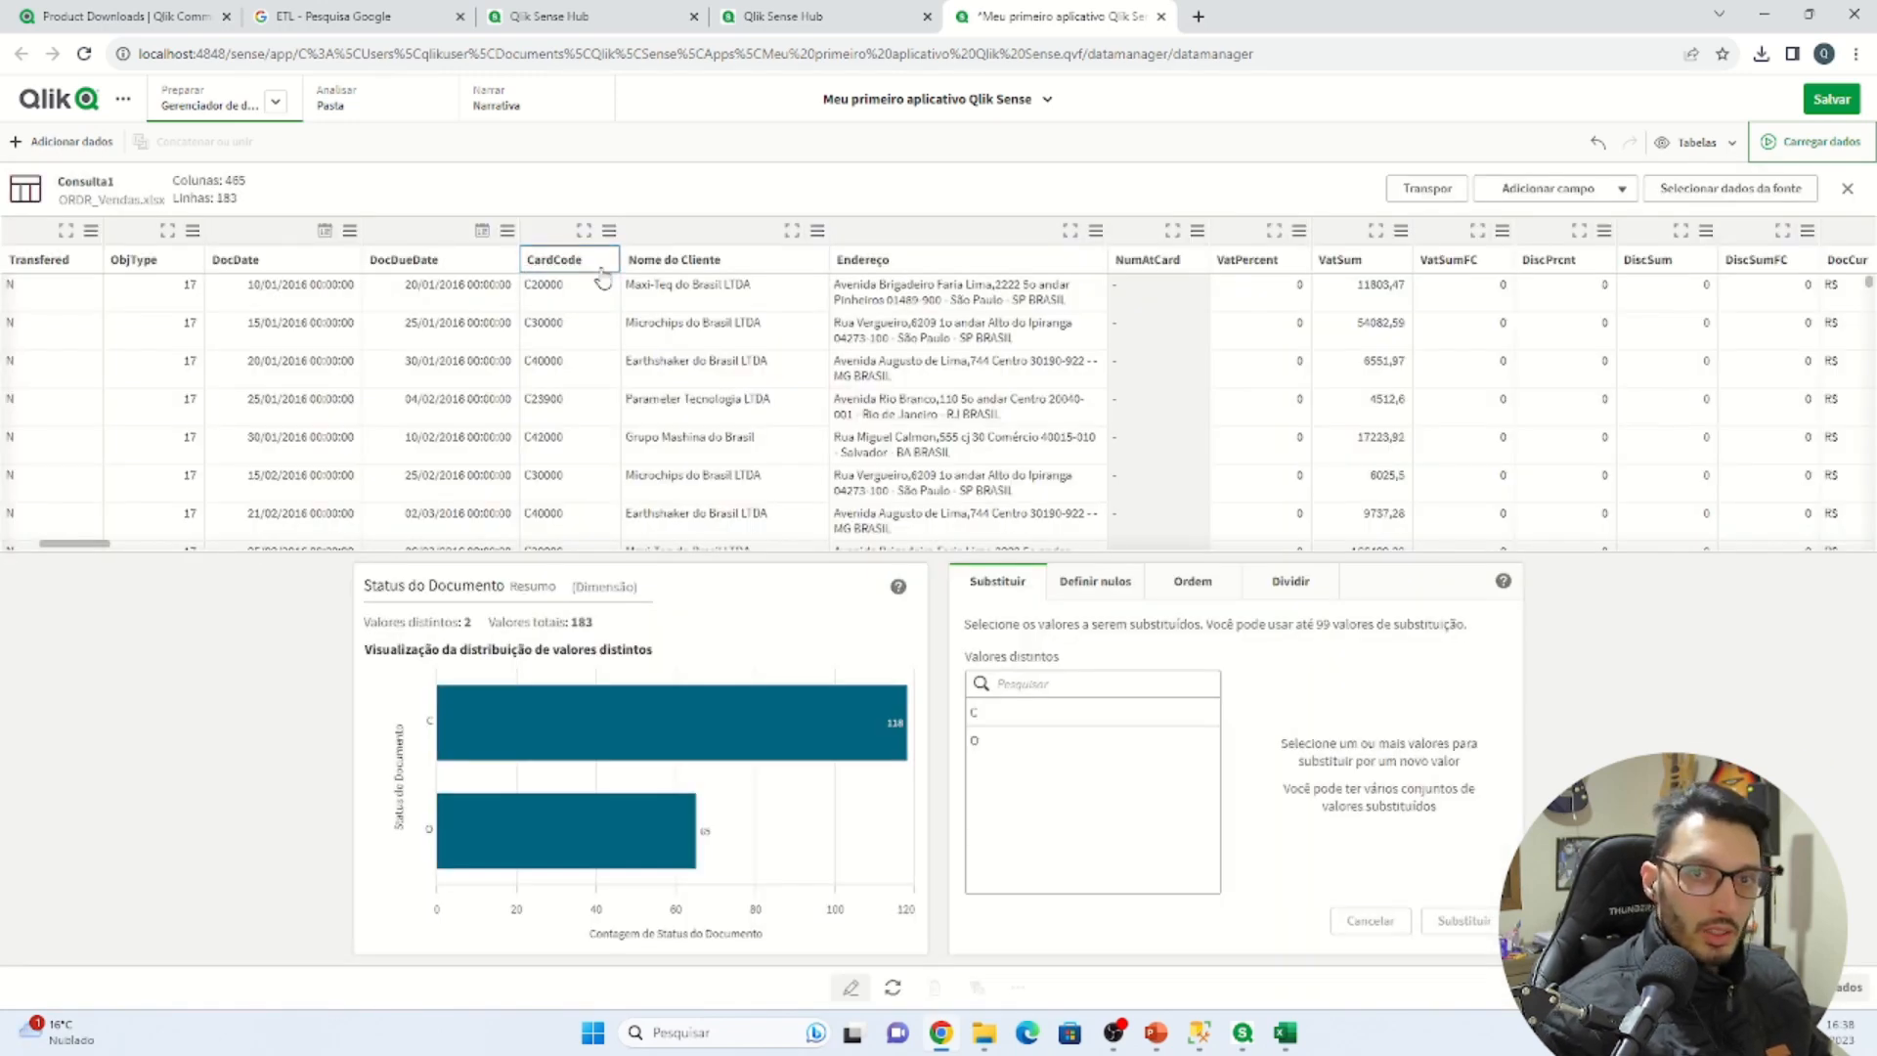
double_click(603, 277)
text(C)
text(ódigo do Cliente)
Rename the DocDueDate field as Data Vencimento and the DocDate field as Data do Documento
click(448, 274)
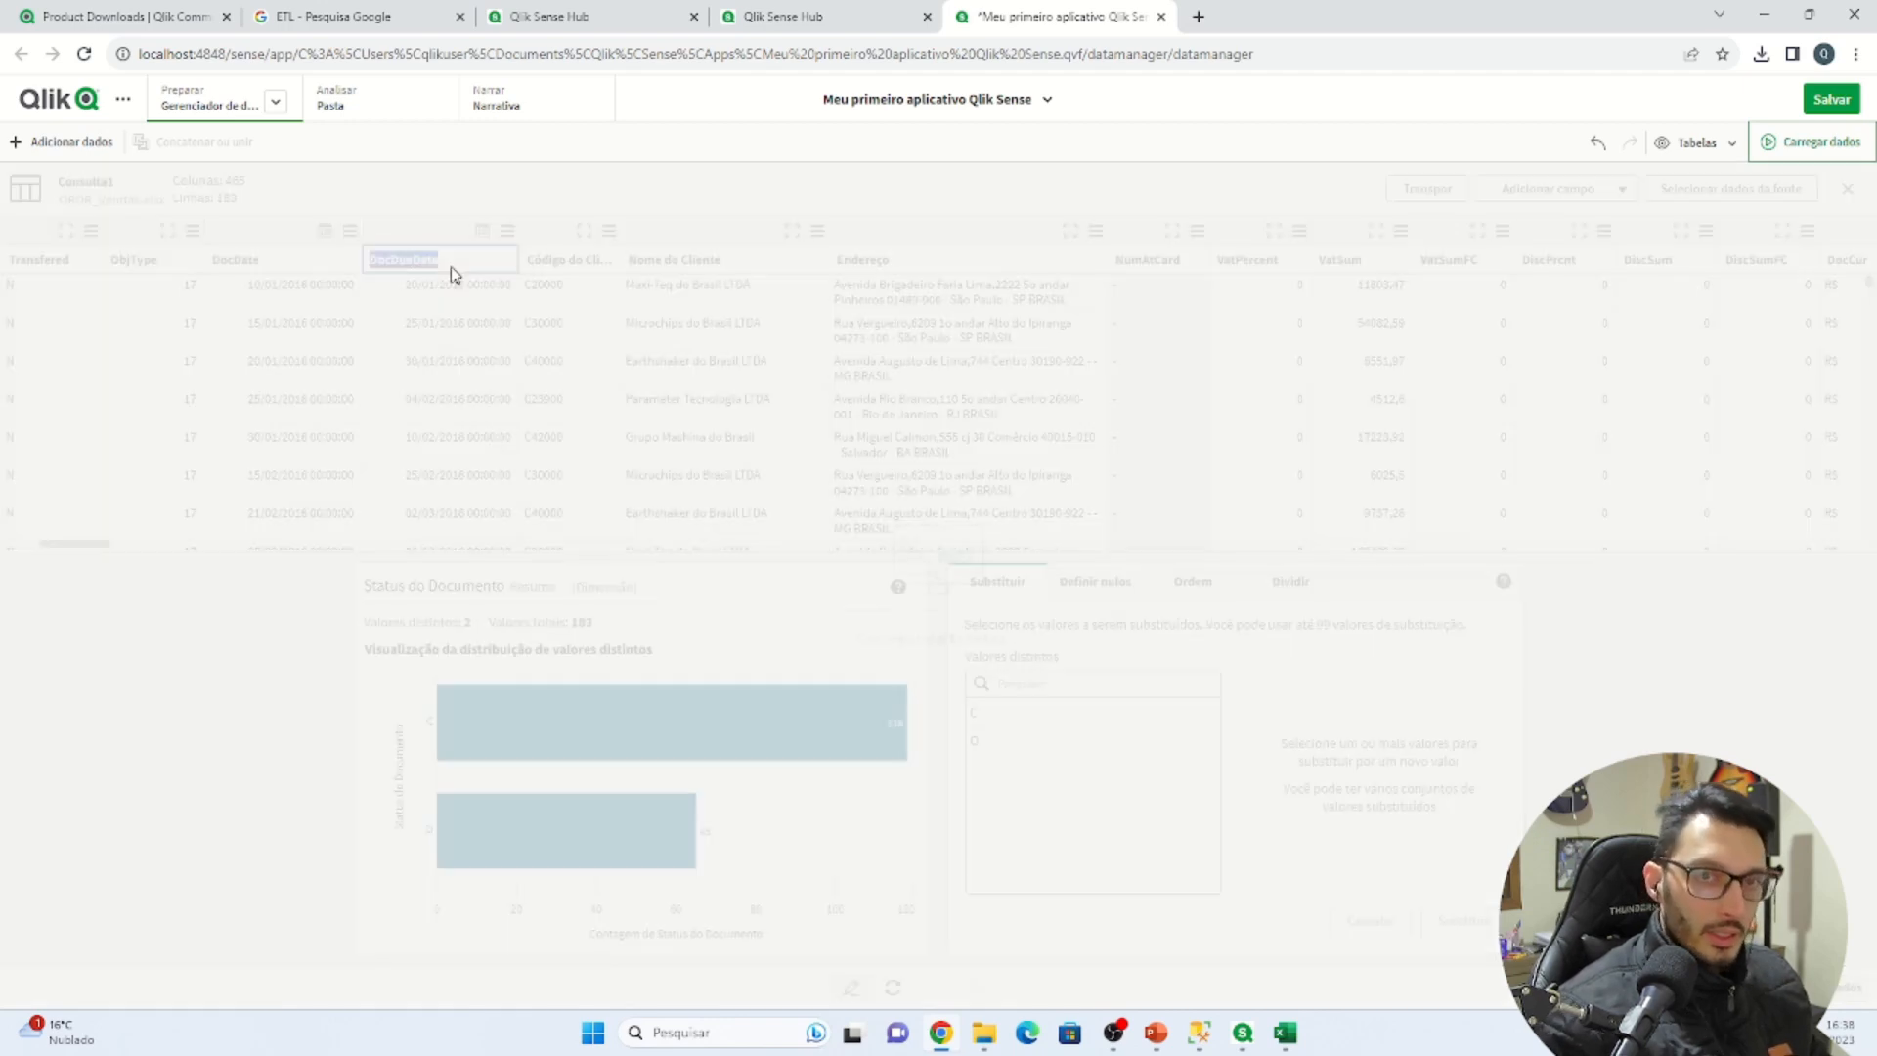
text(Data)
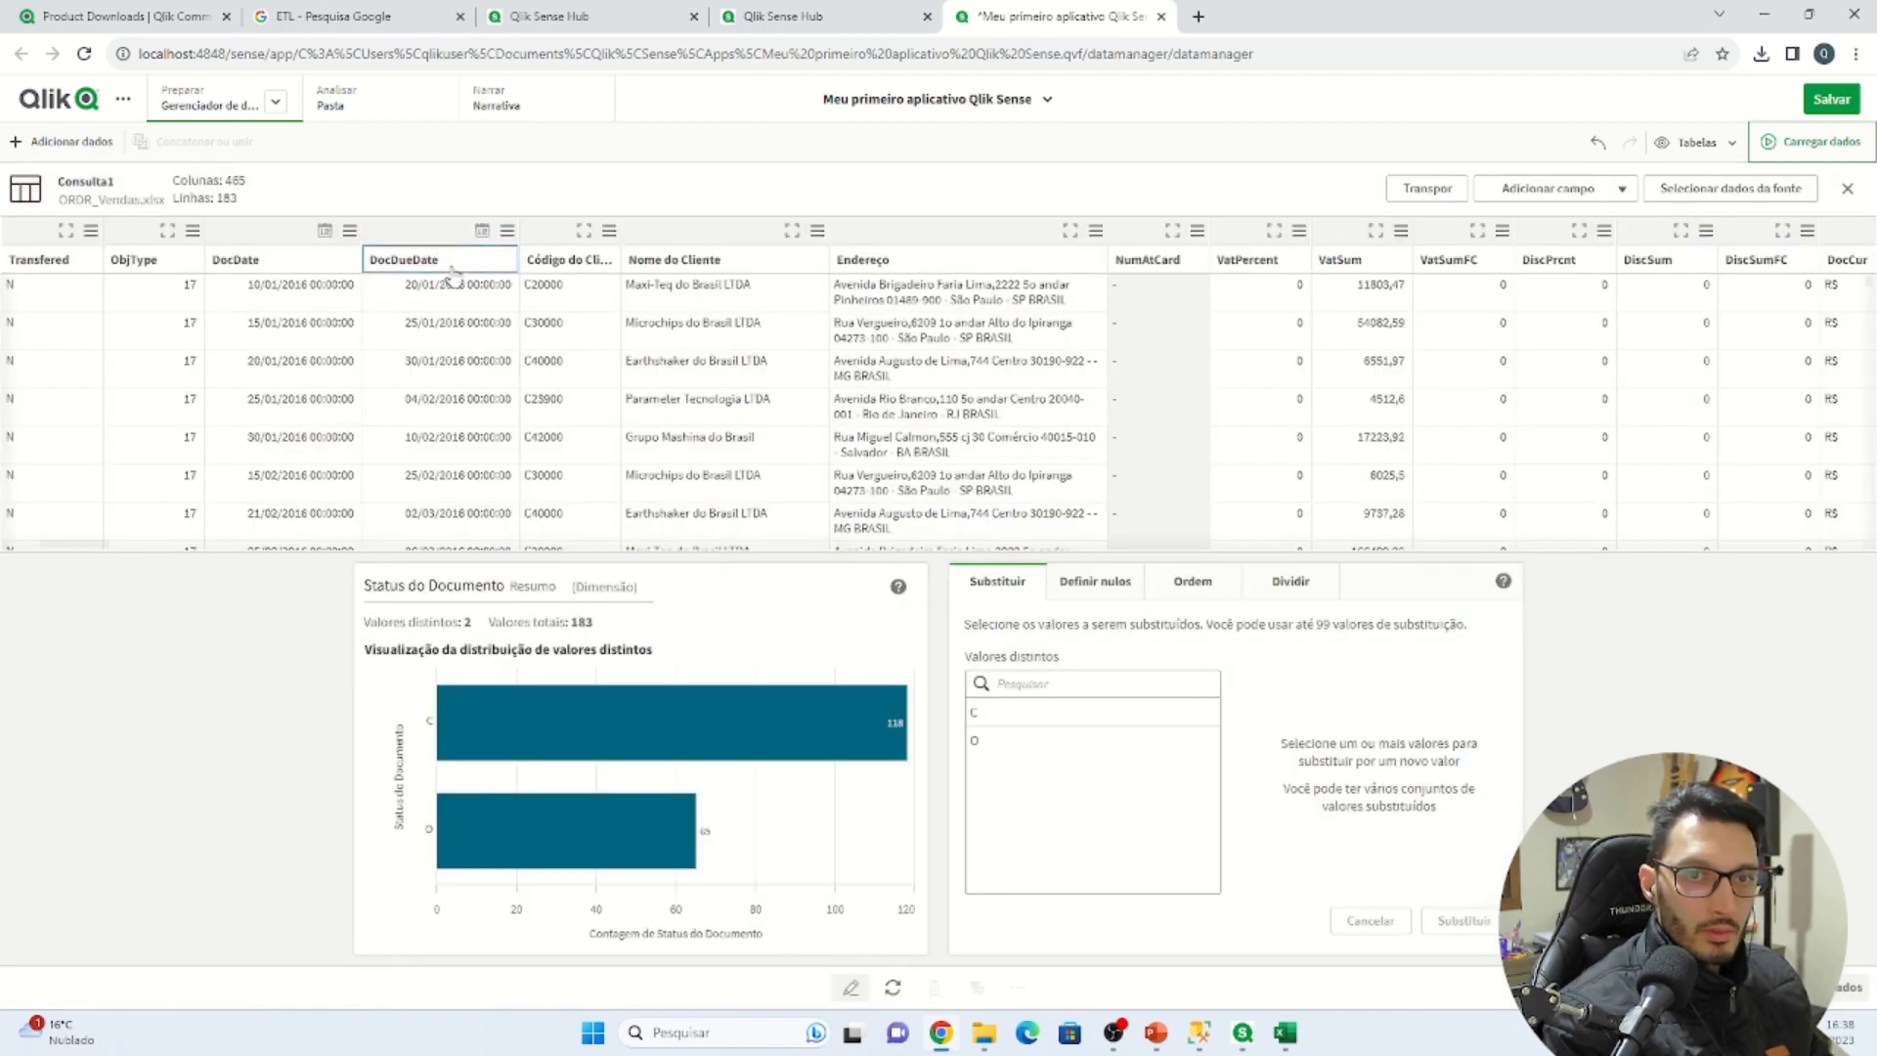
click(452, 275)
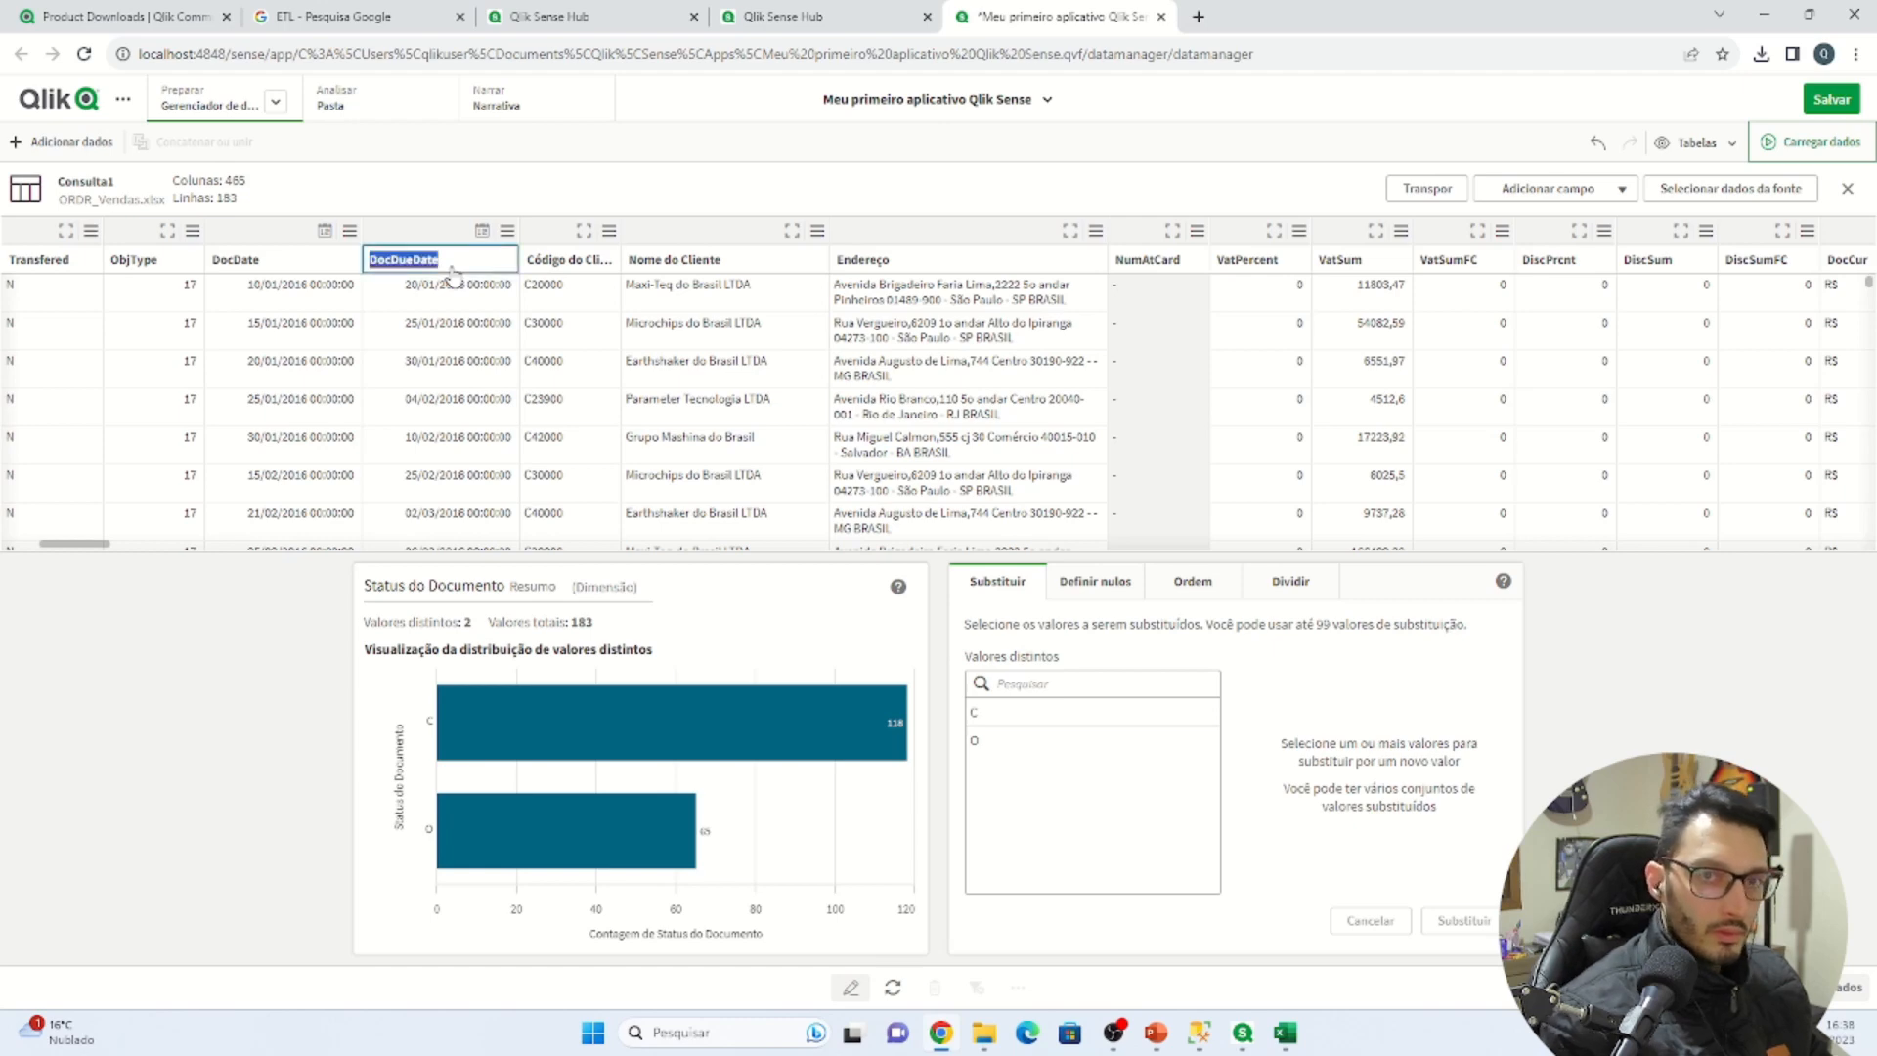
text(Data Vencimento)
click(286, 262)
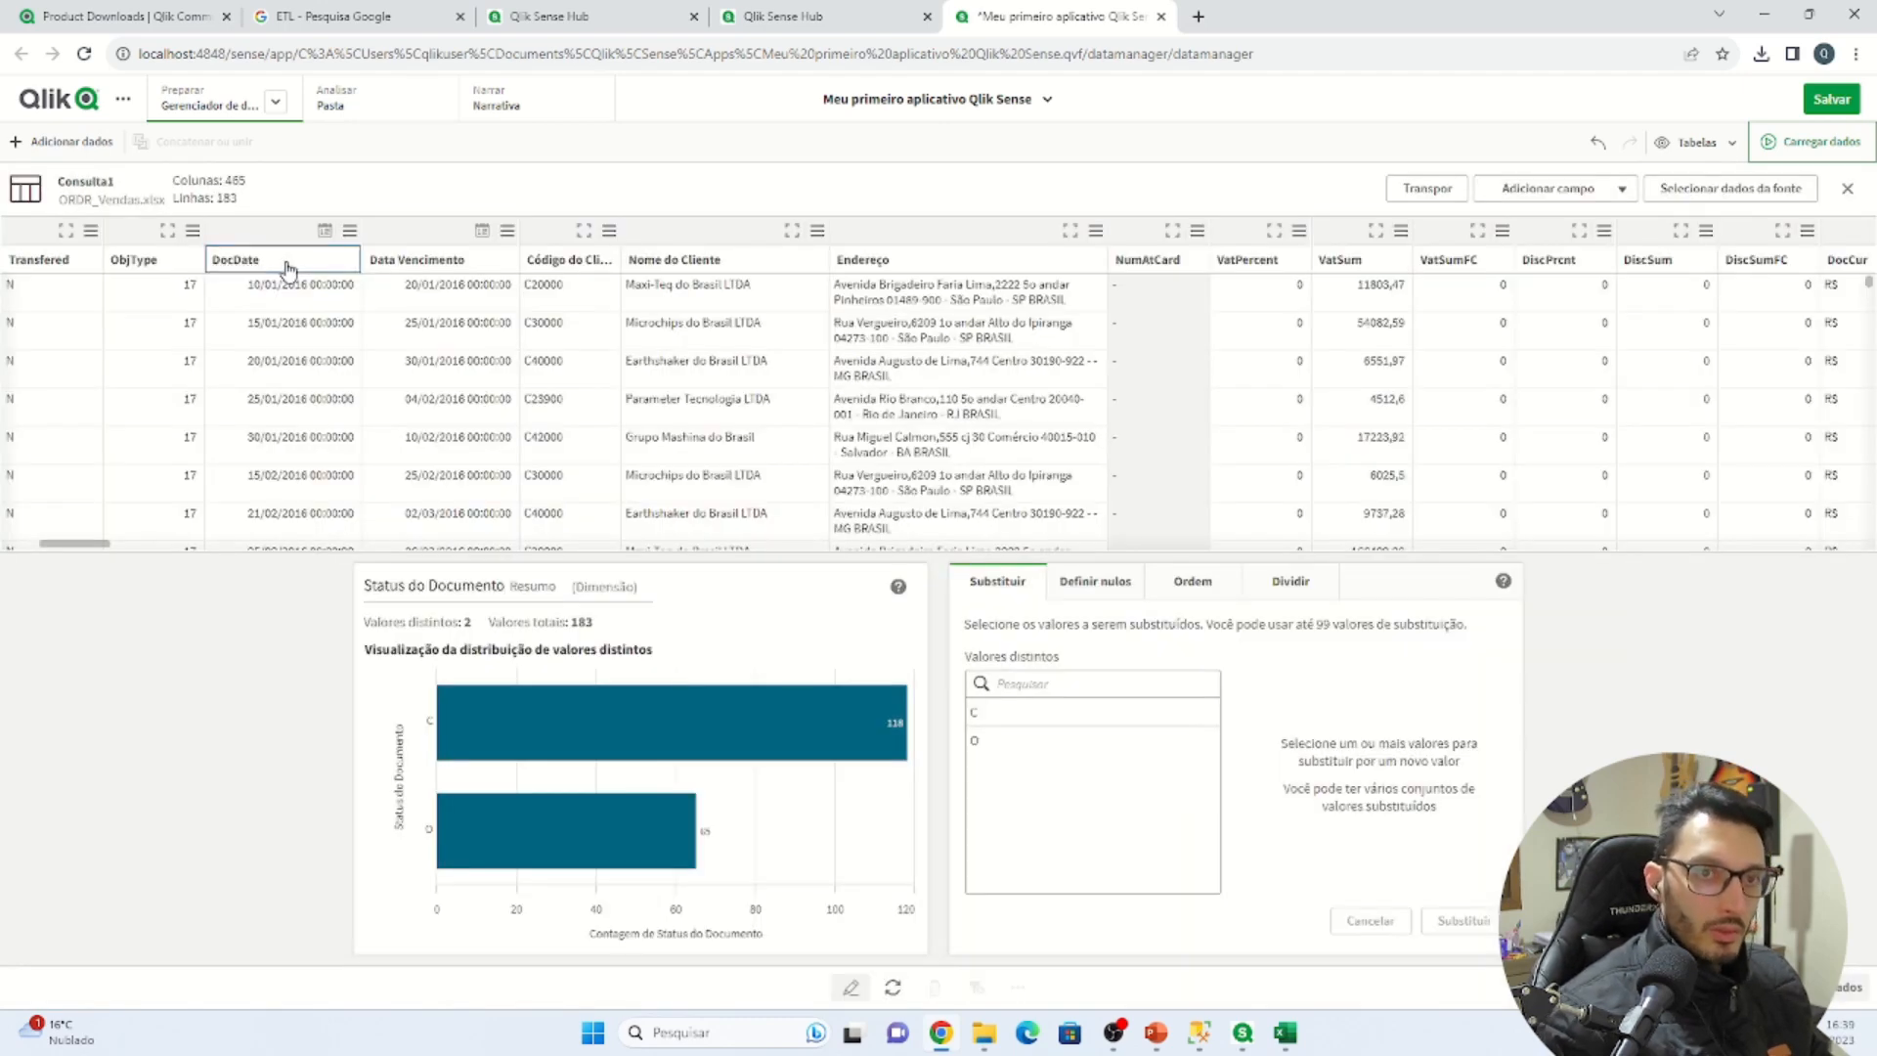
key(ctrl+a)
text(Da)
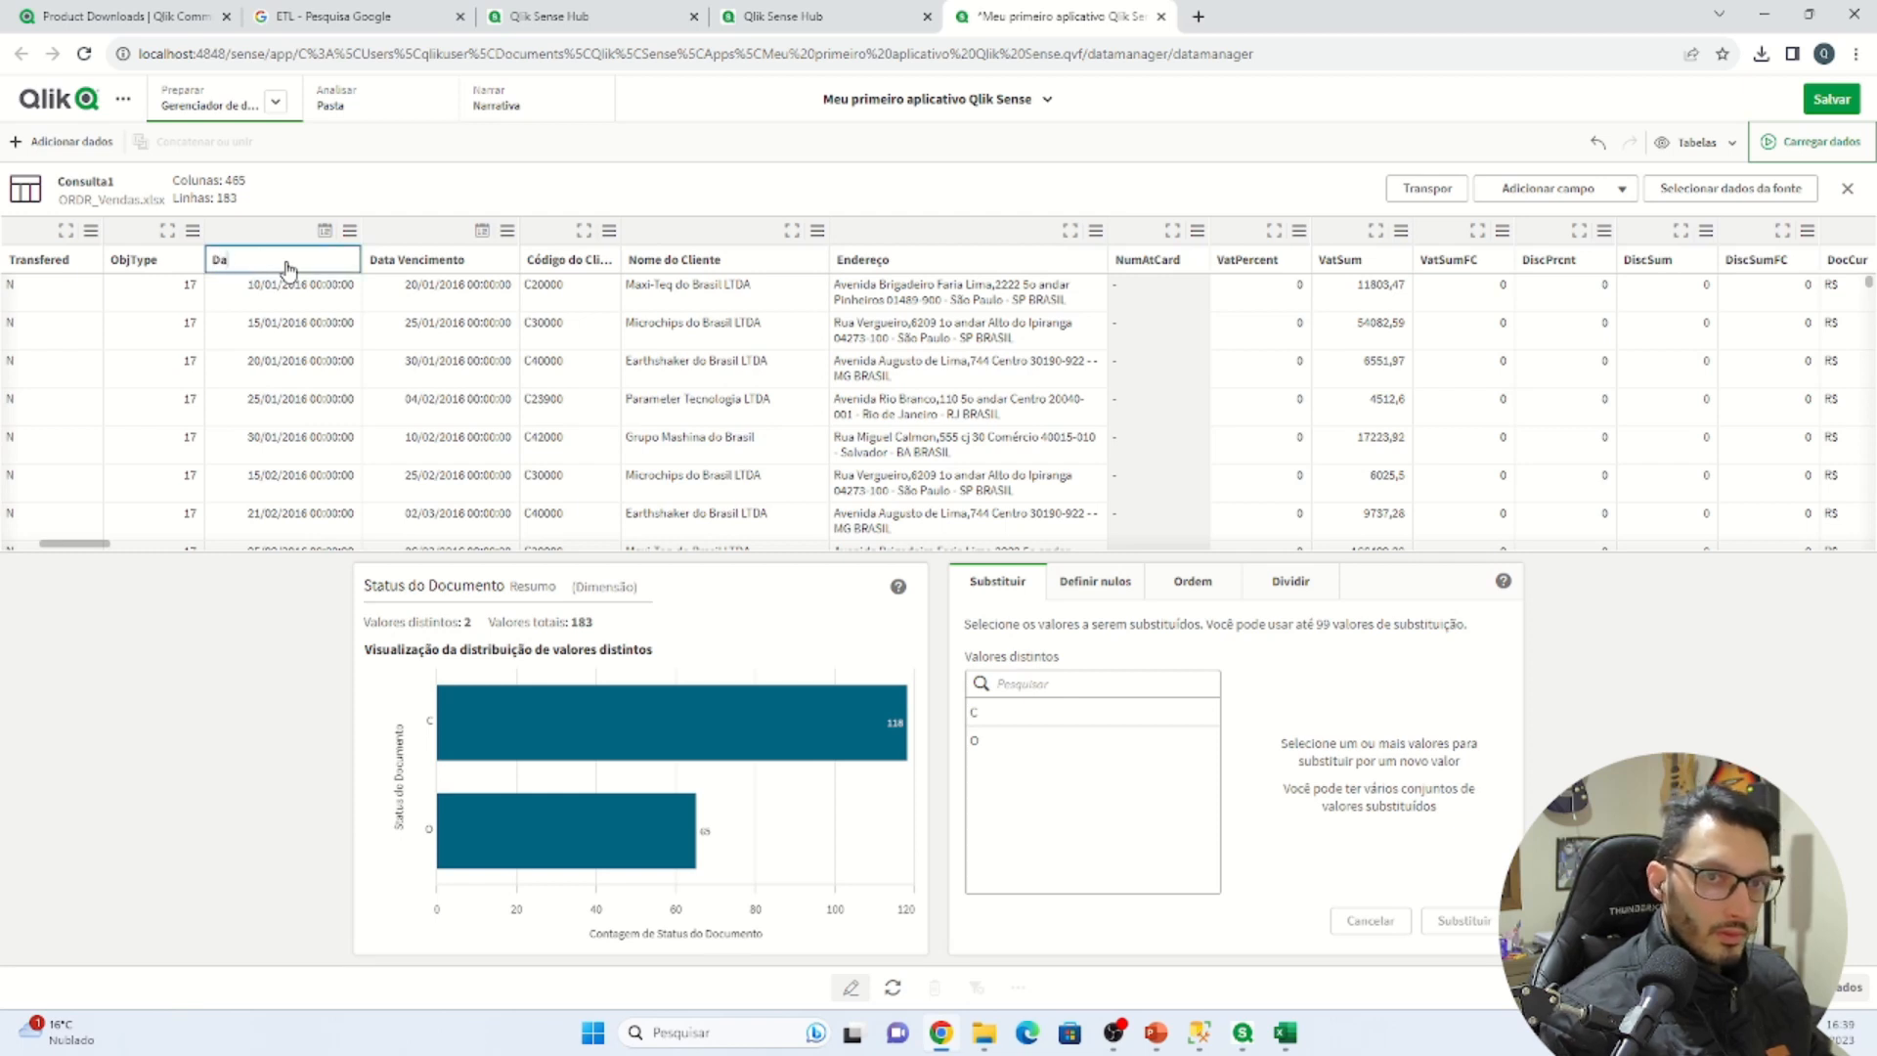
text(ta do Docu)
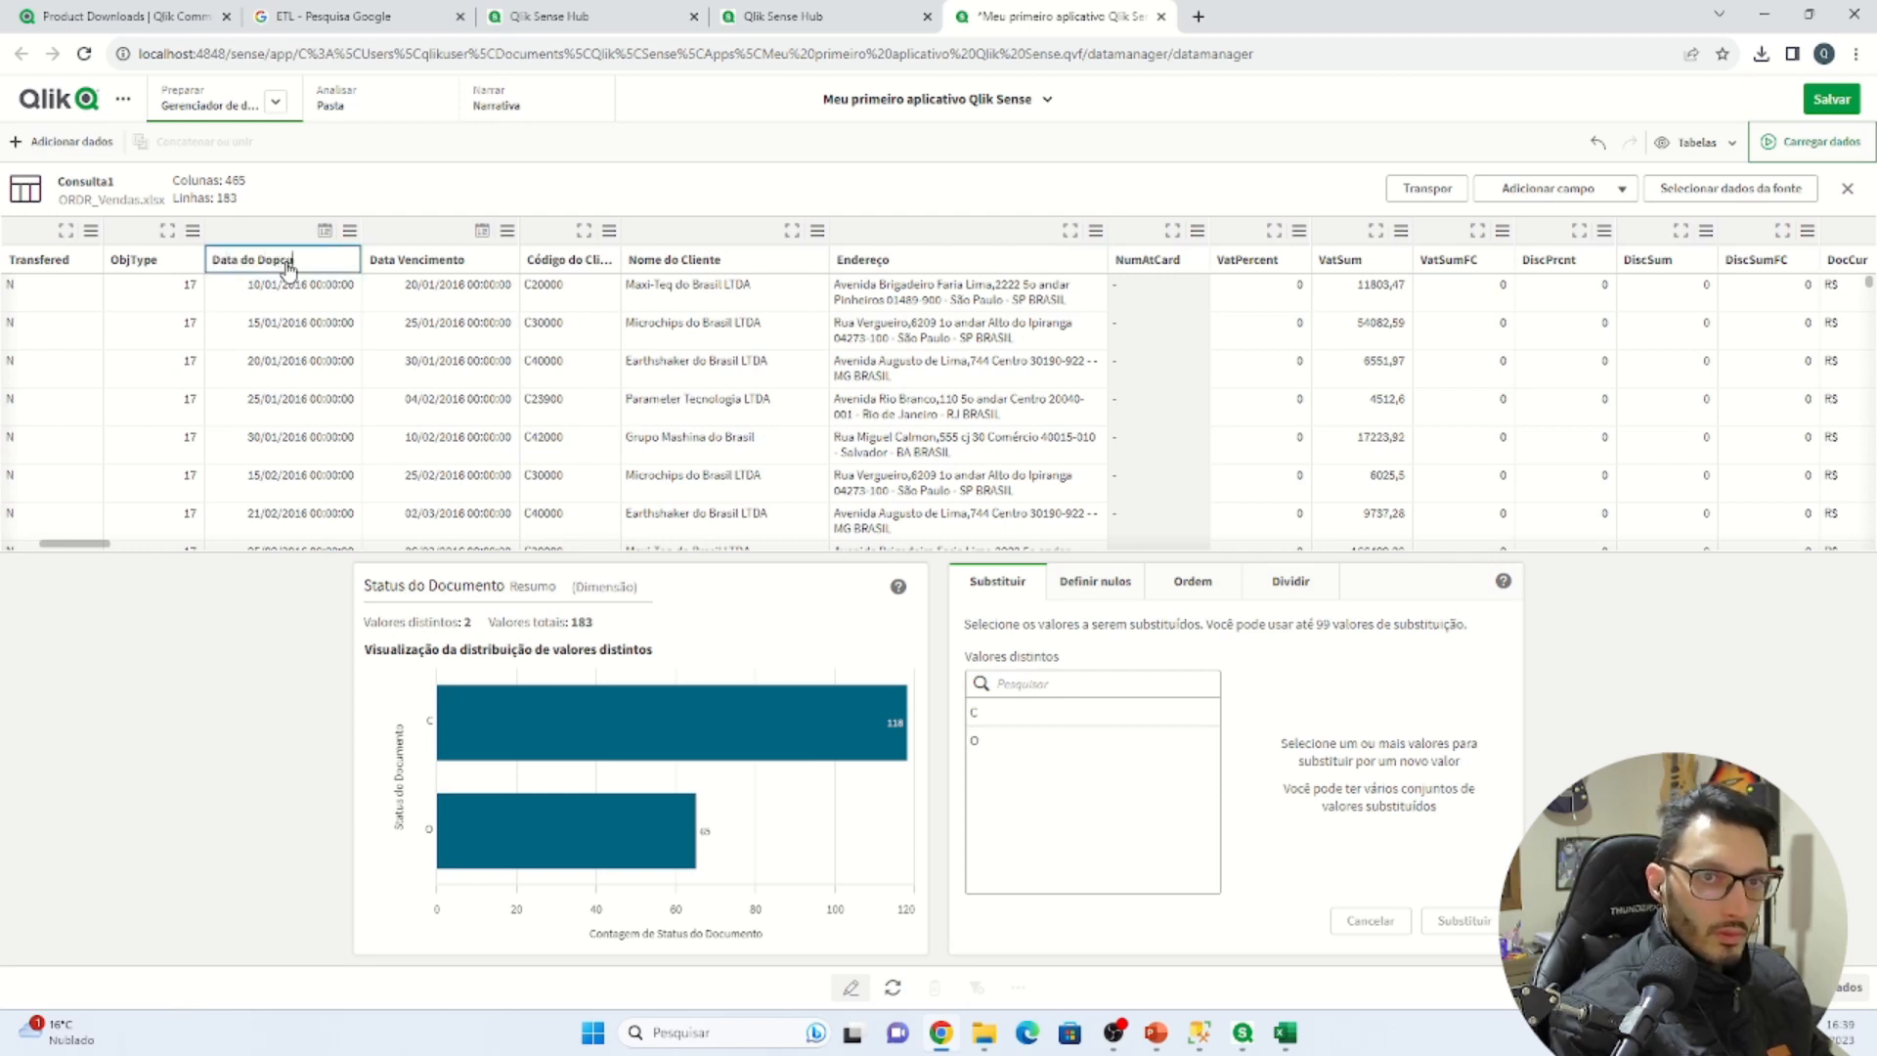
text(mento)
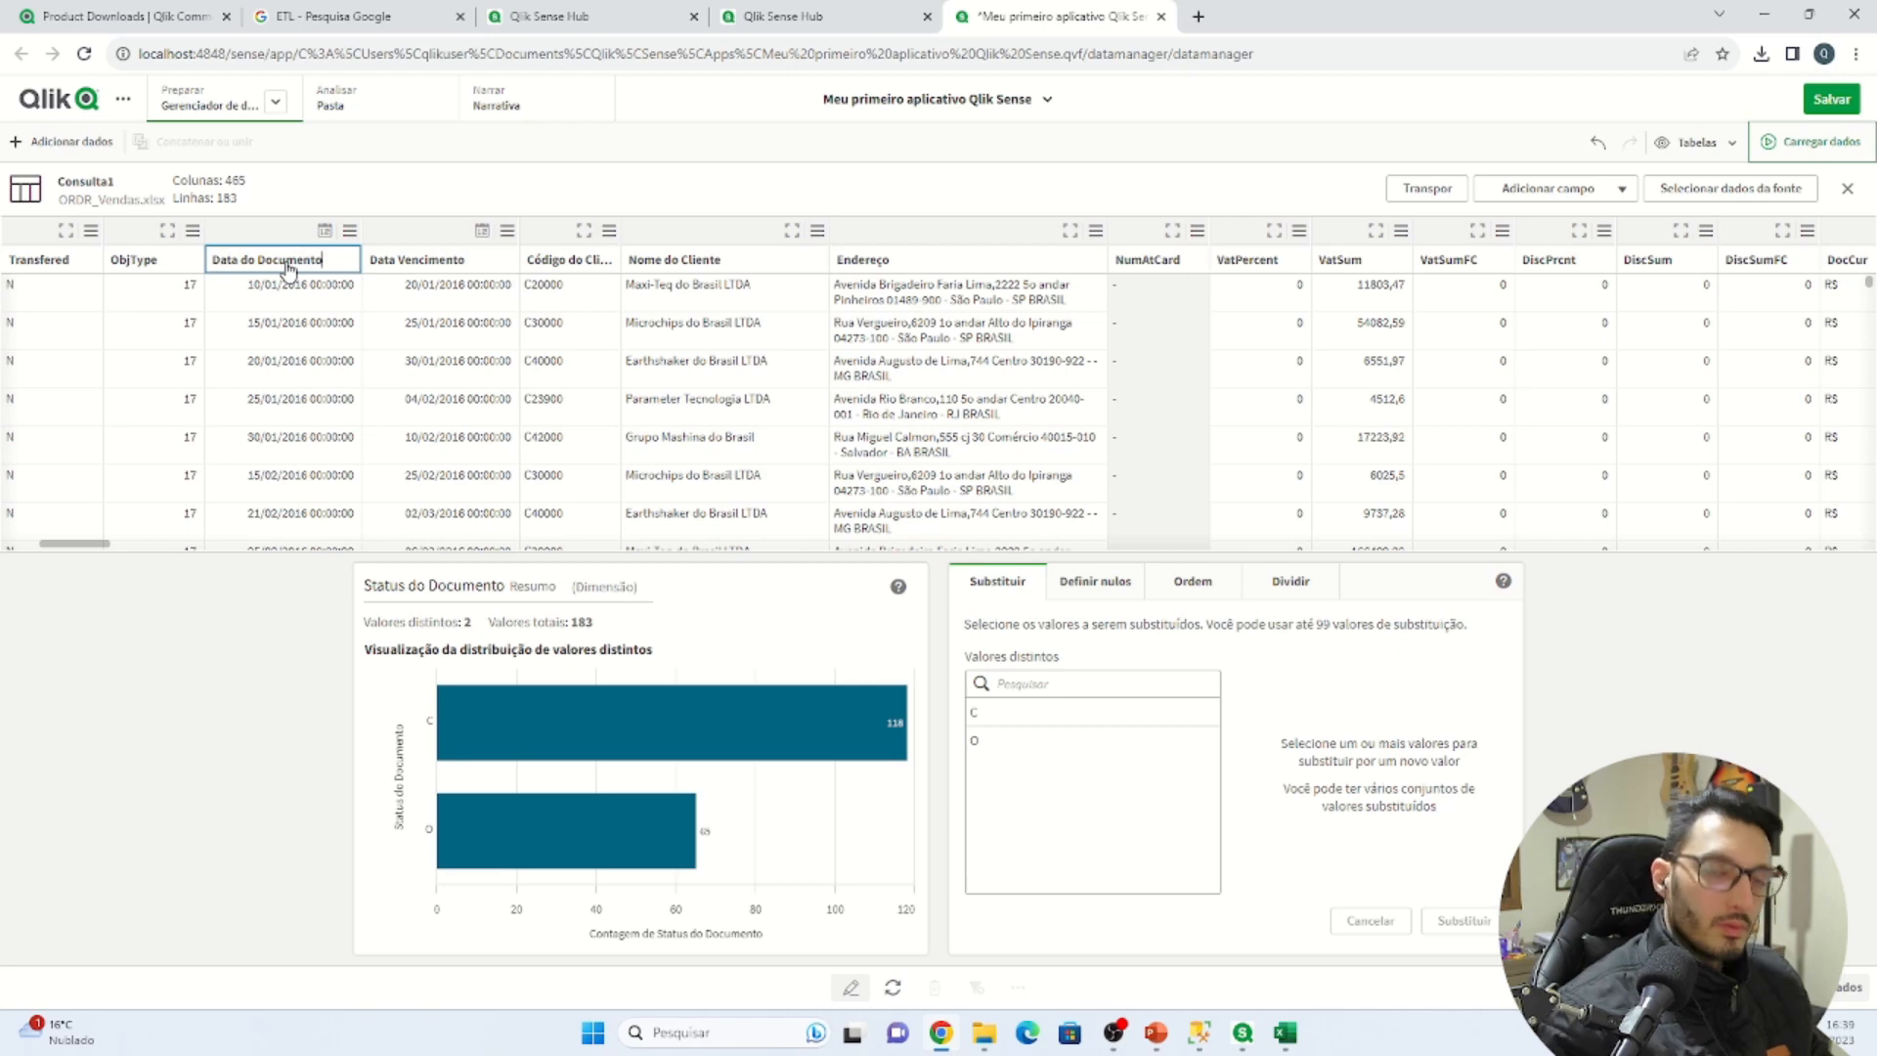
key(Return)
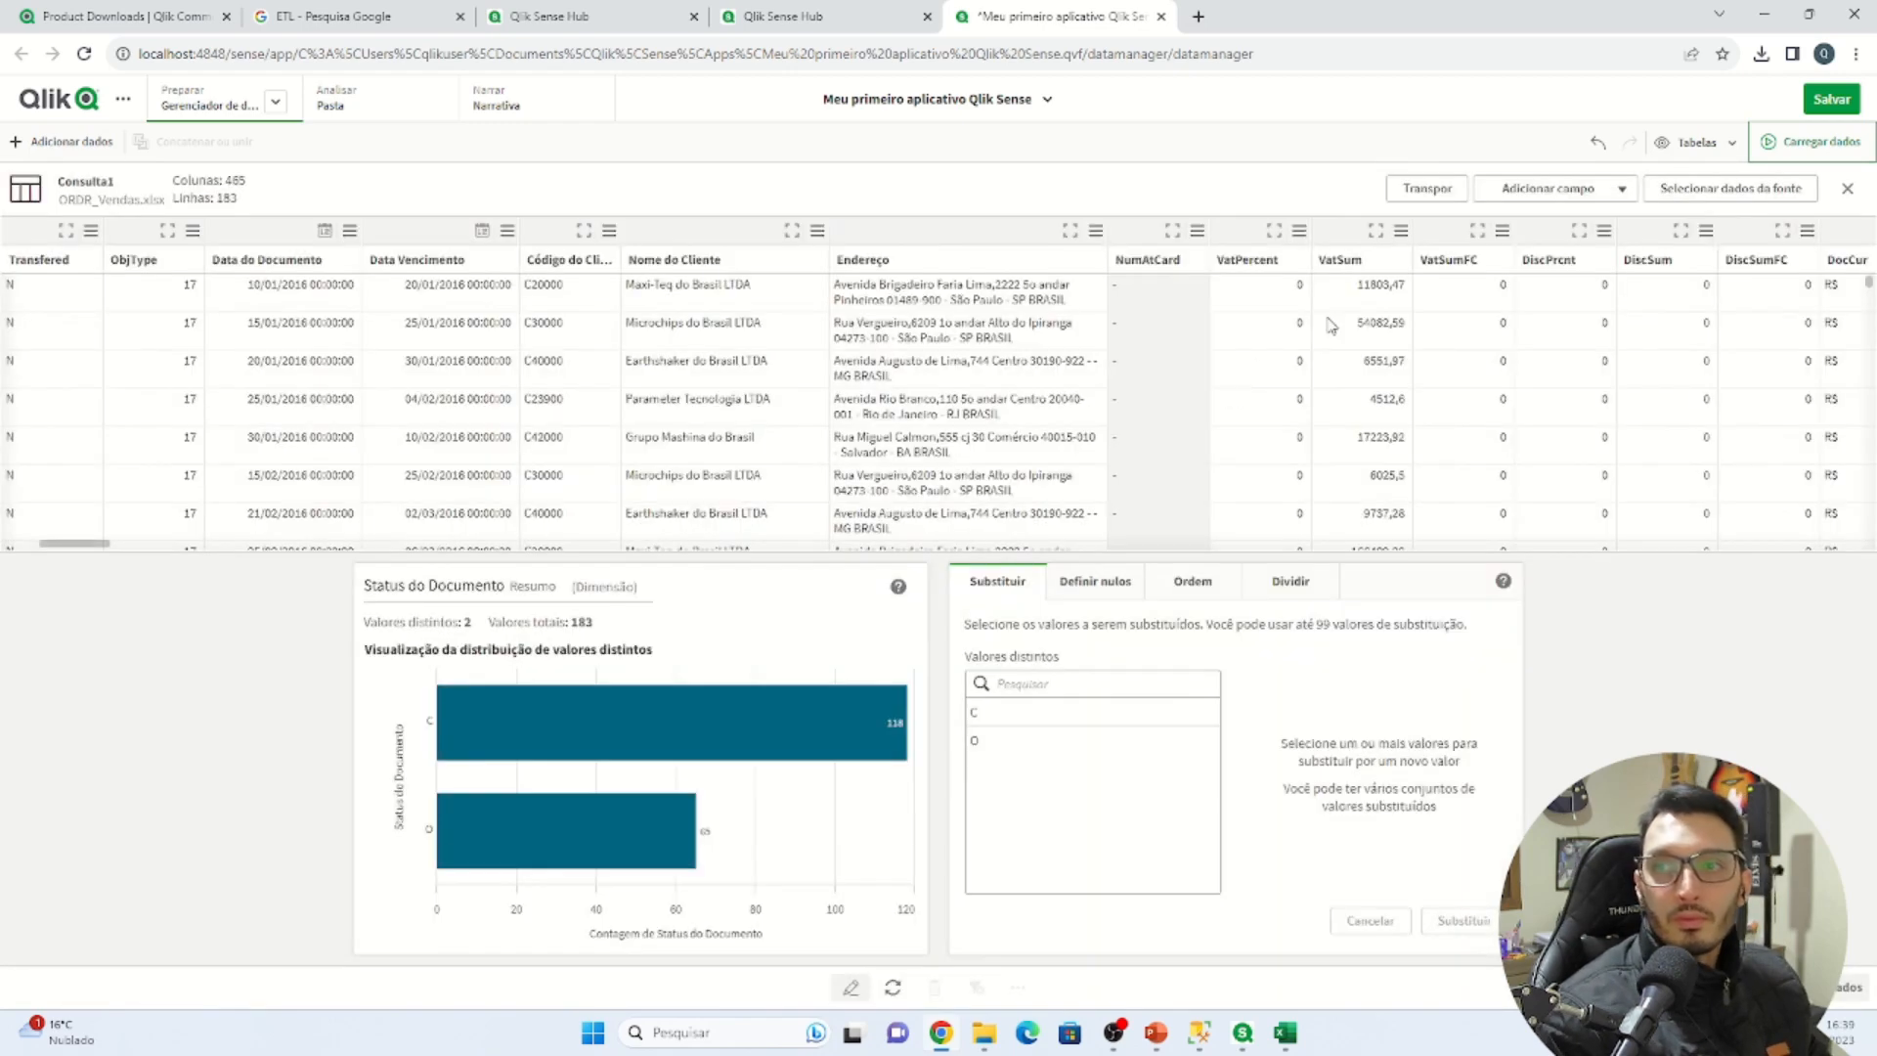
Save the app with the newly renamed customer and date fields
click(1402, 233)
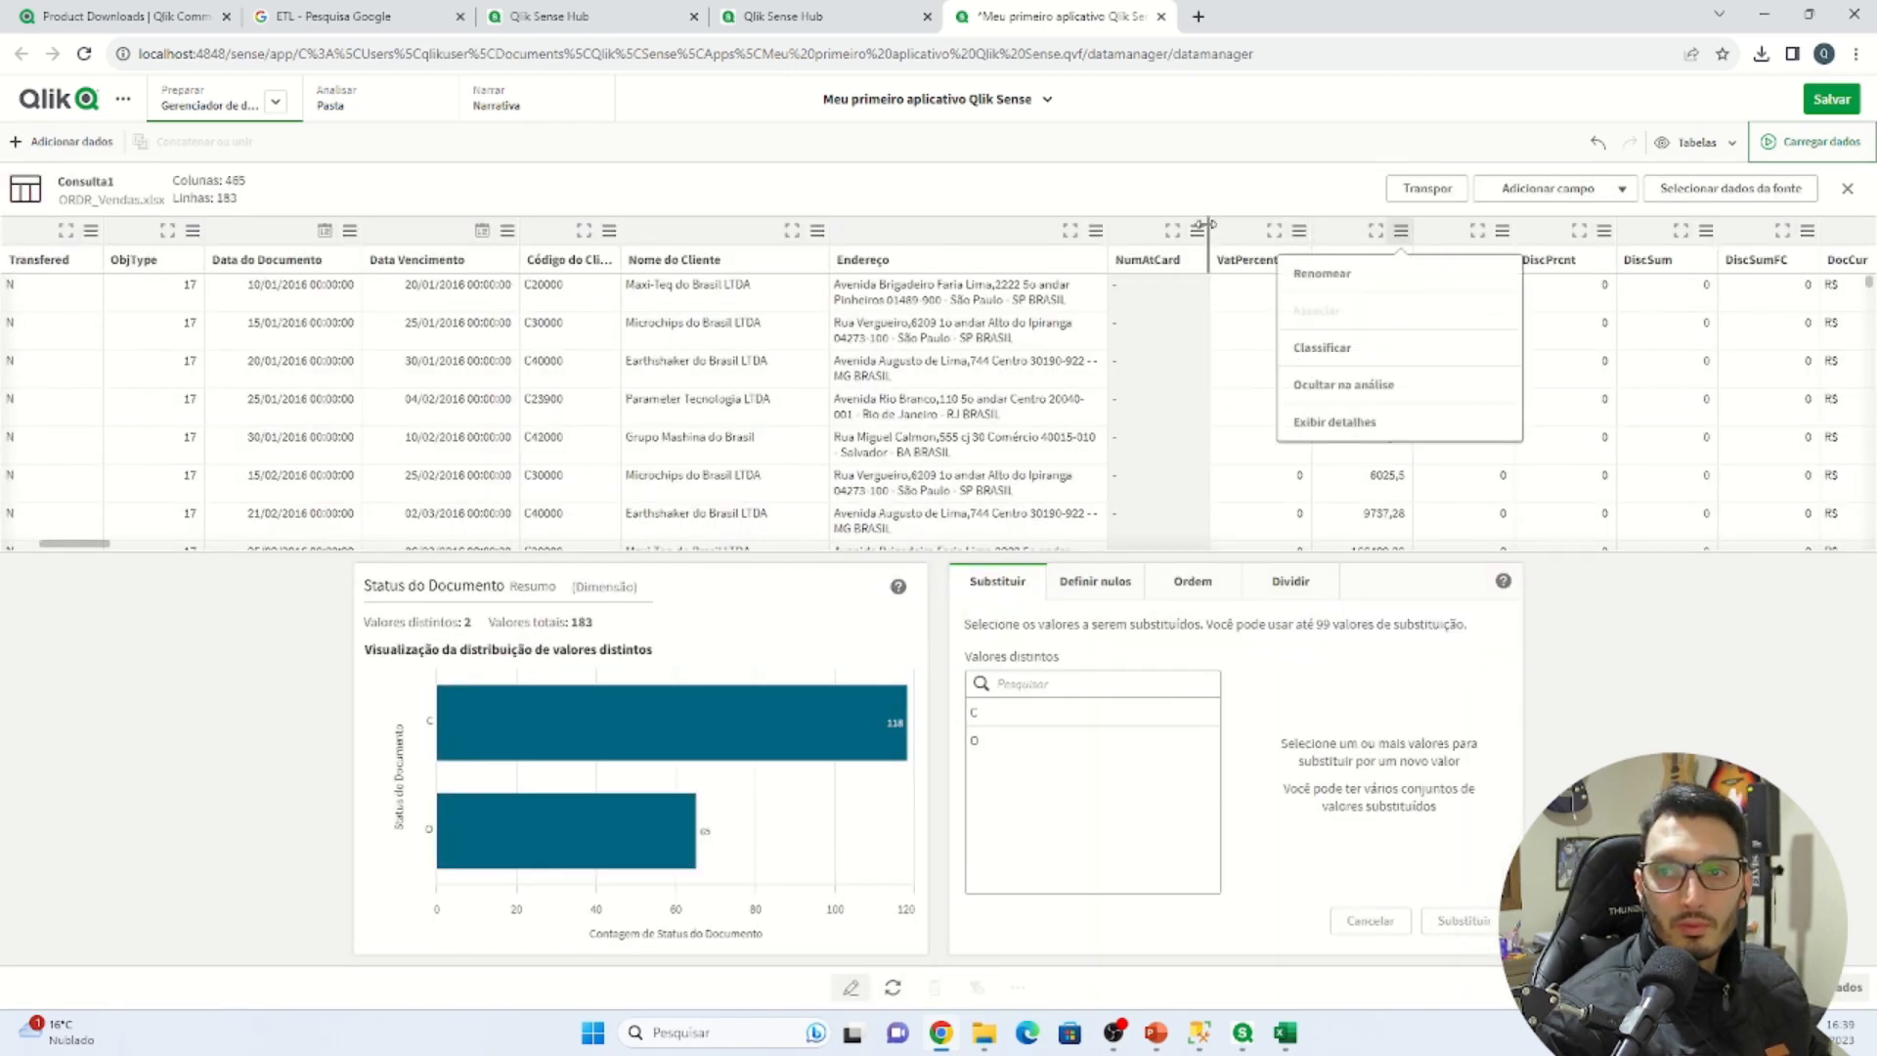
click(1129, 198)
click(1831, 98)
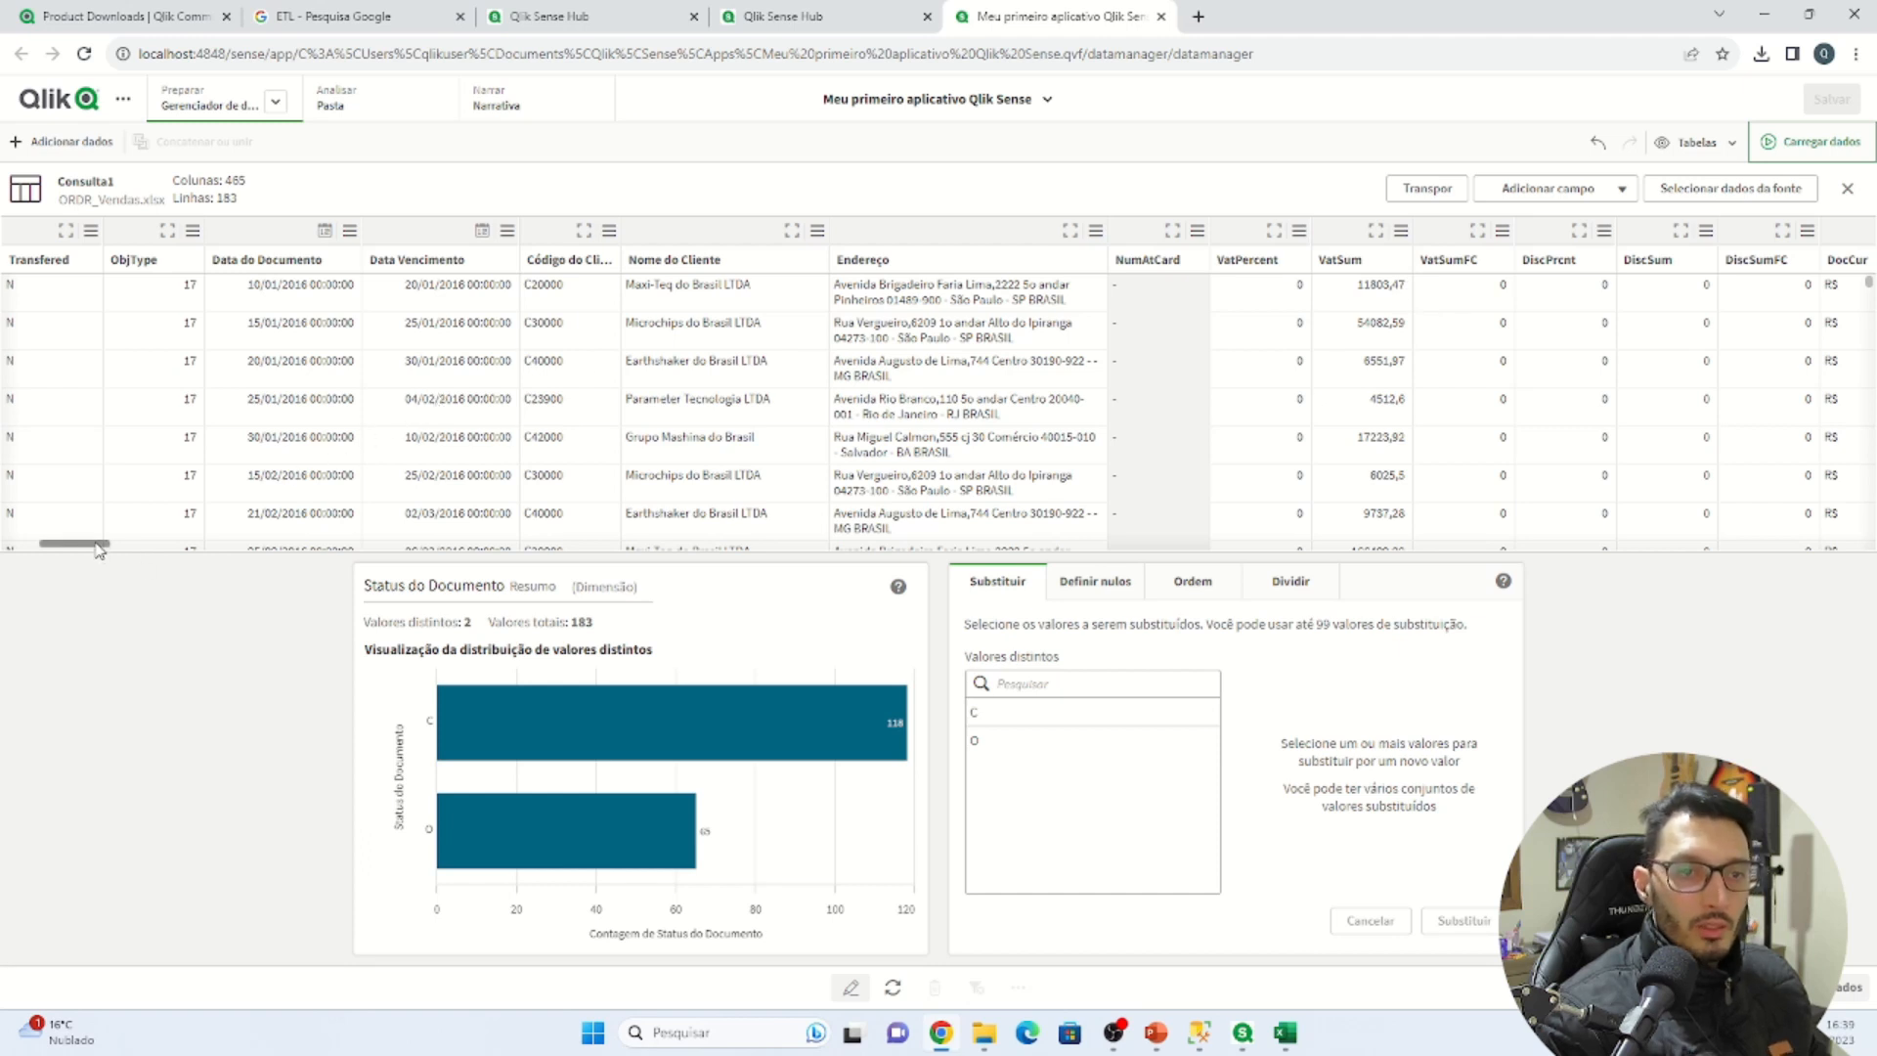
Replace the value C in the Status do Documento field with Fechado
drag(98, 545, 43, 549)
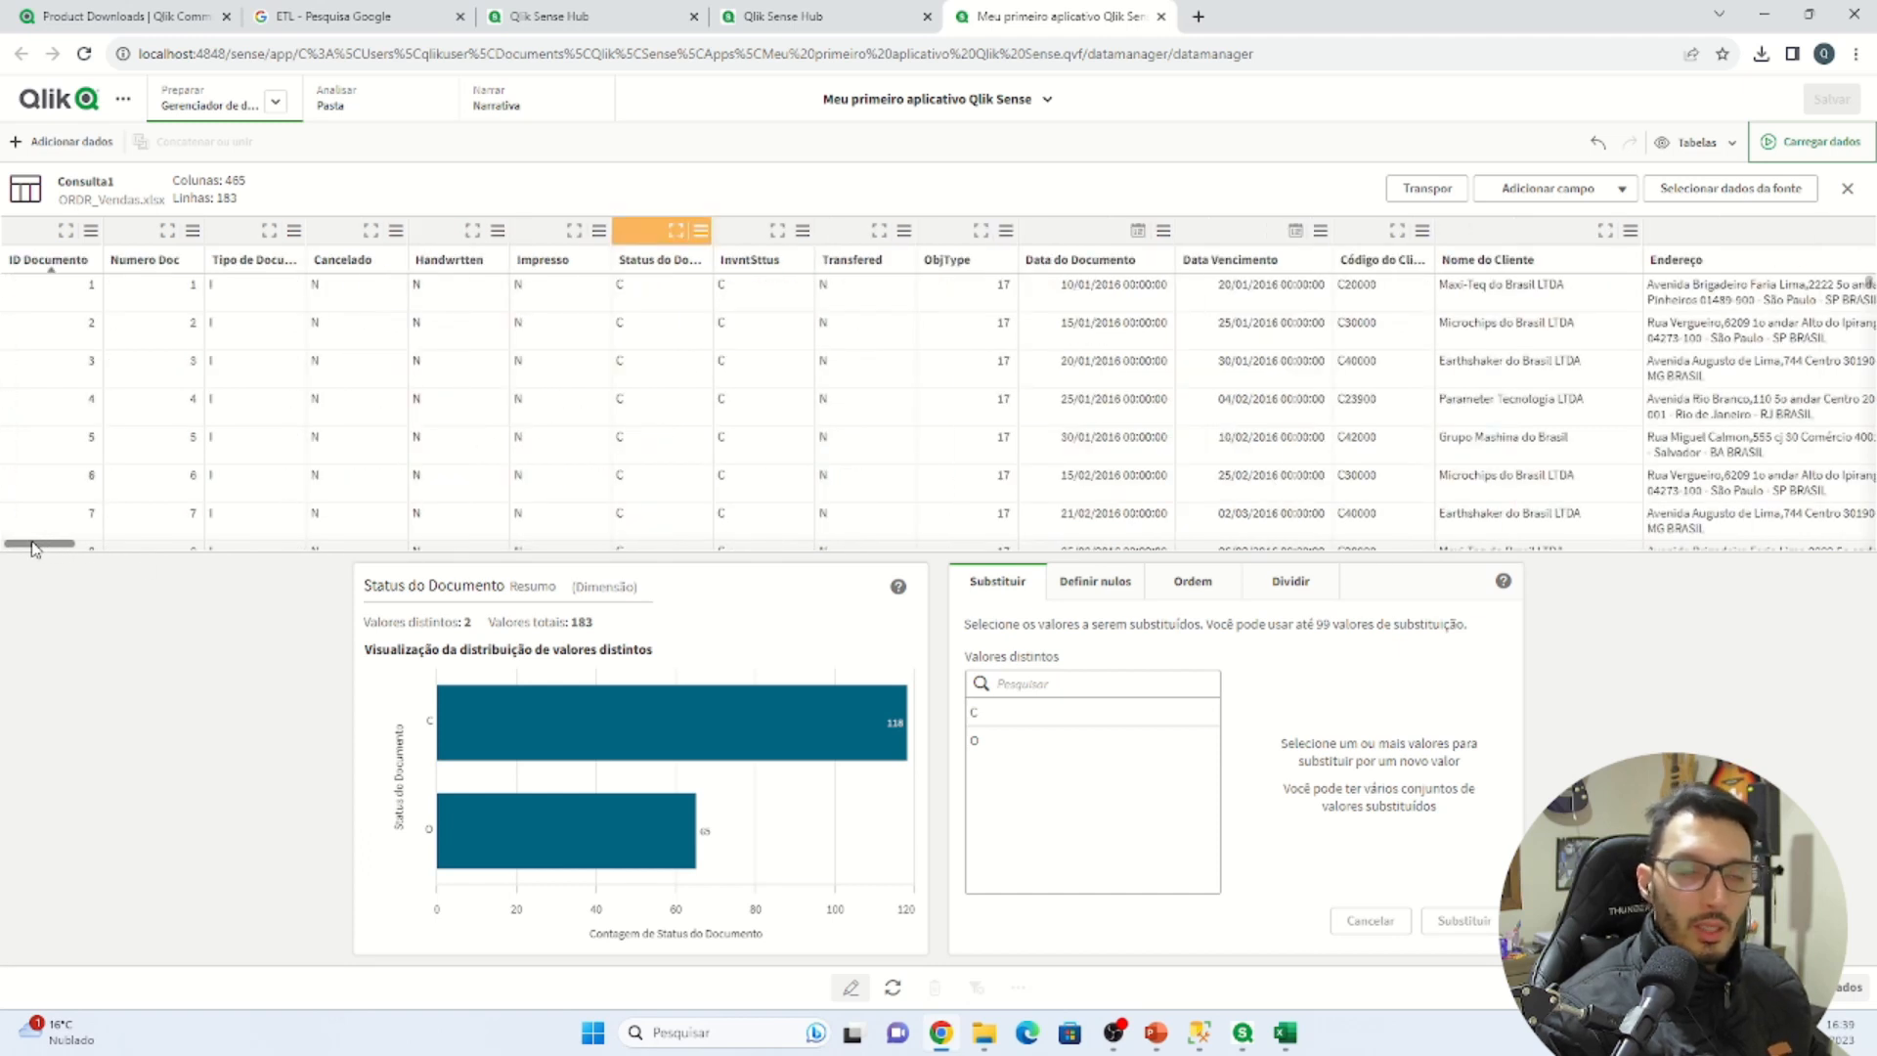
click(658, 260)
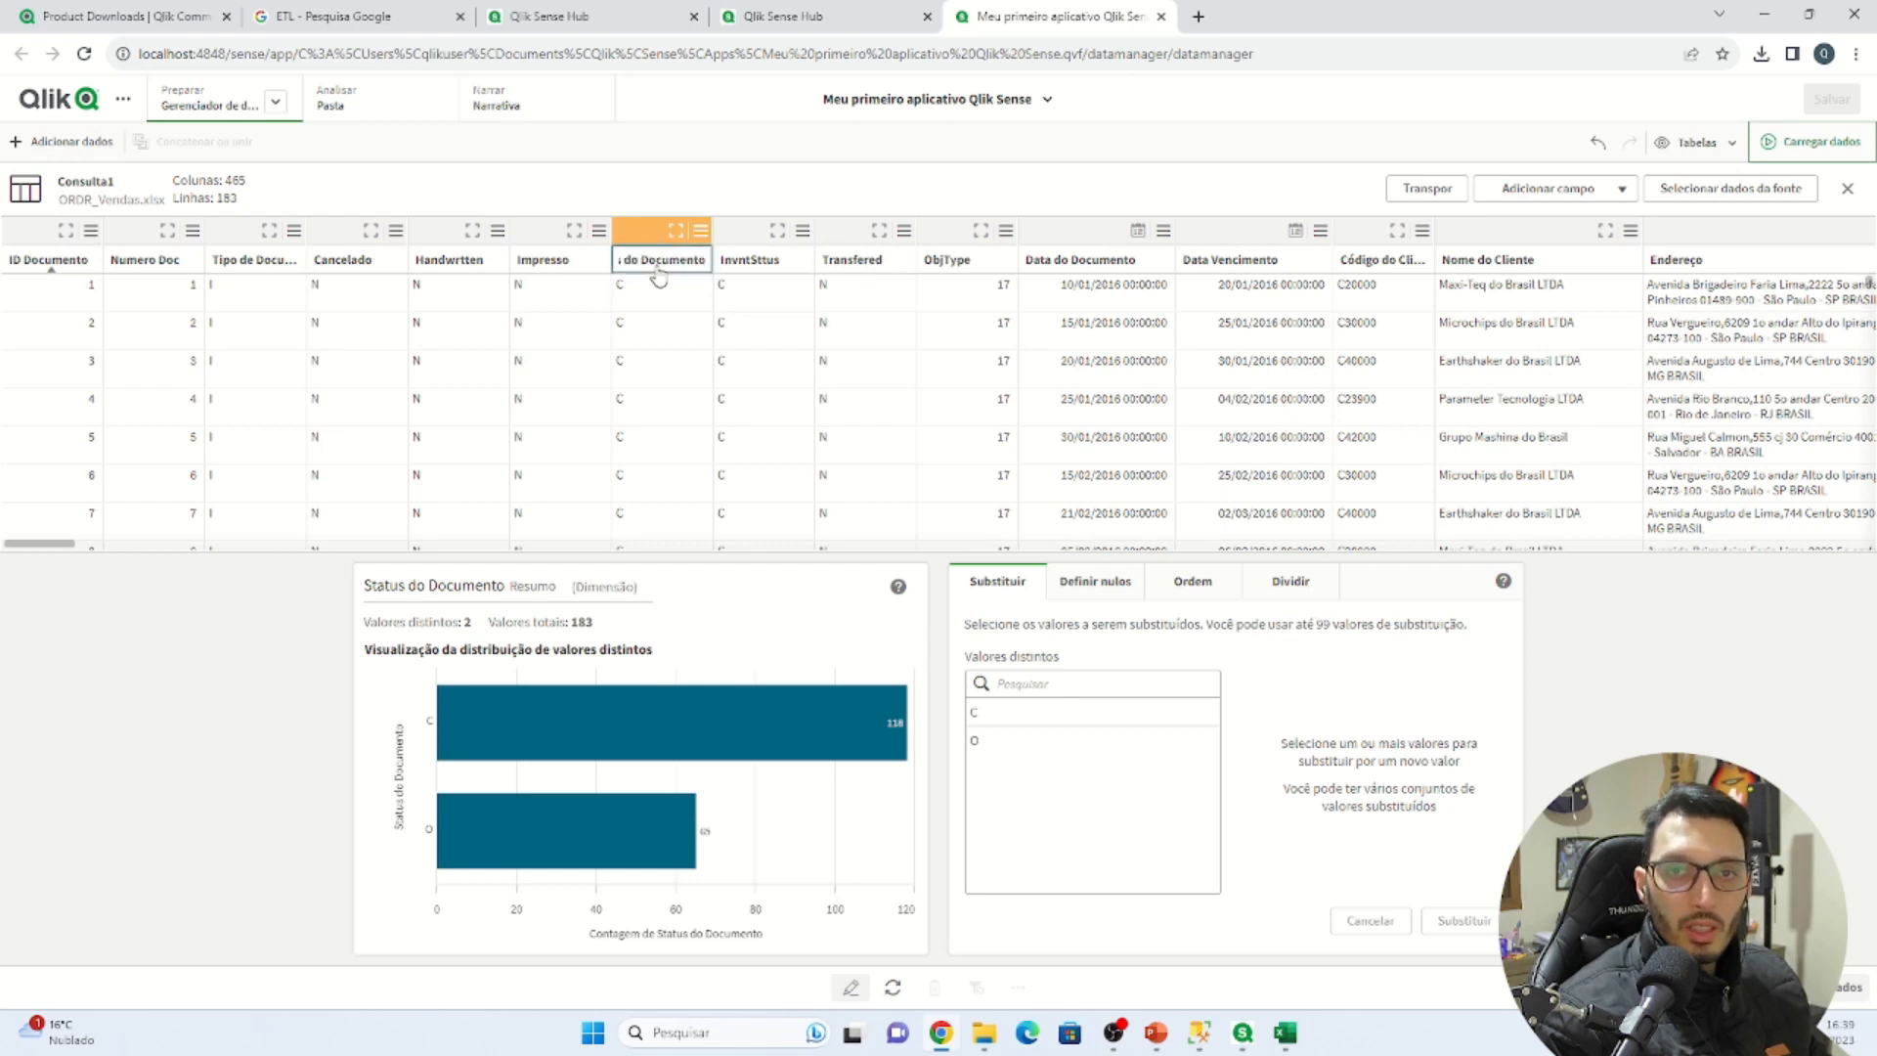
click(644, 239)
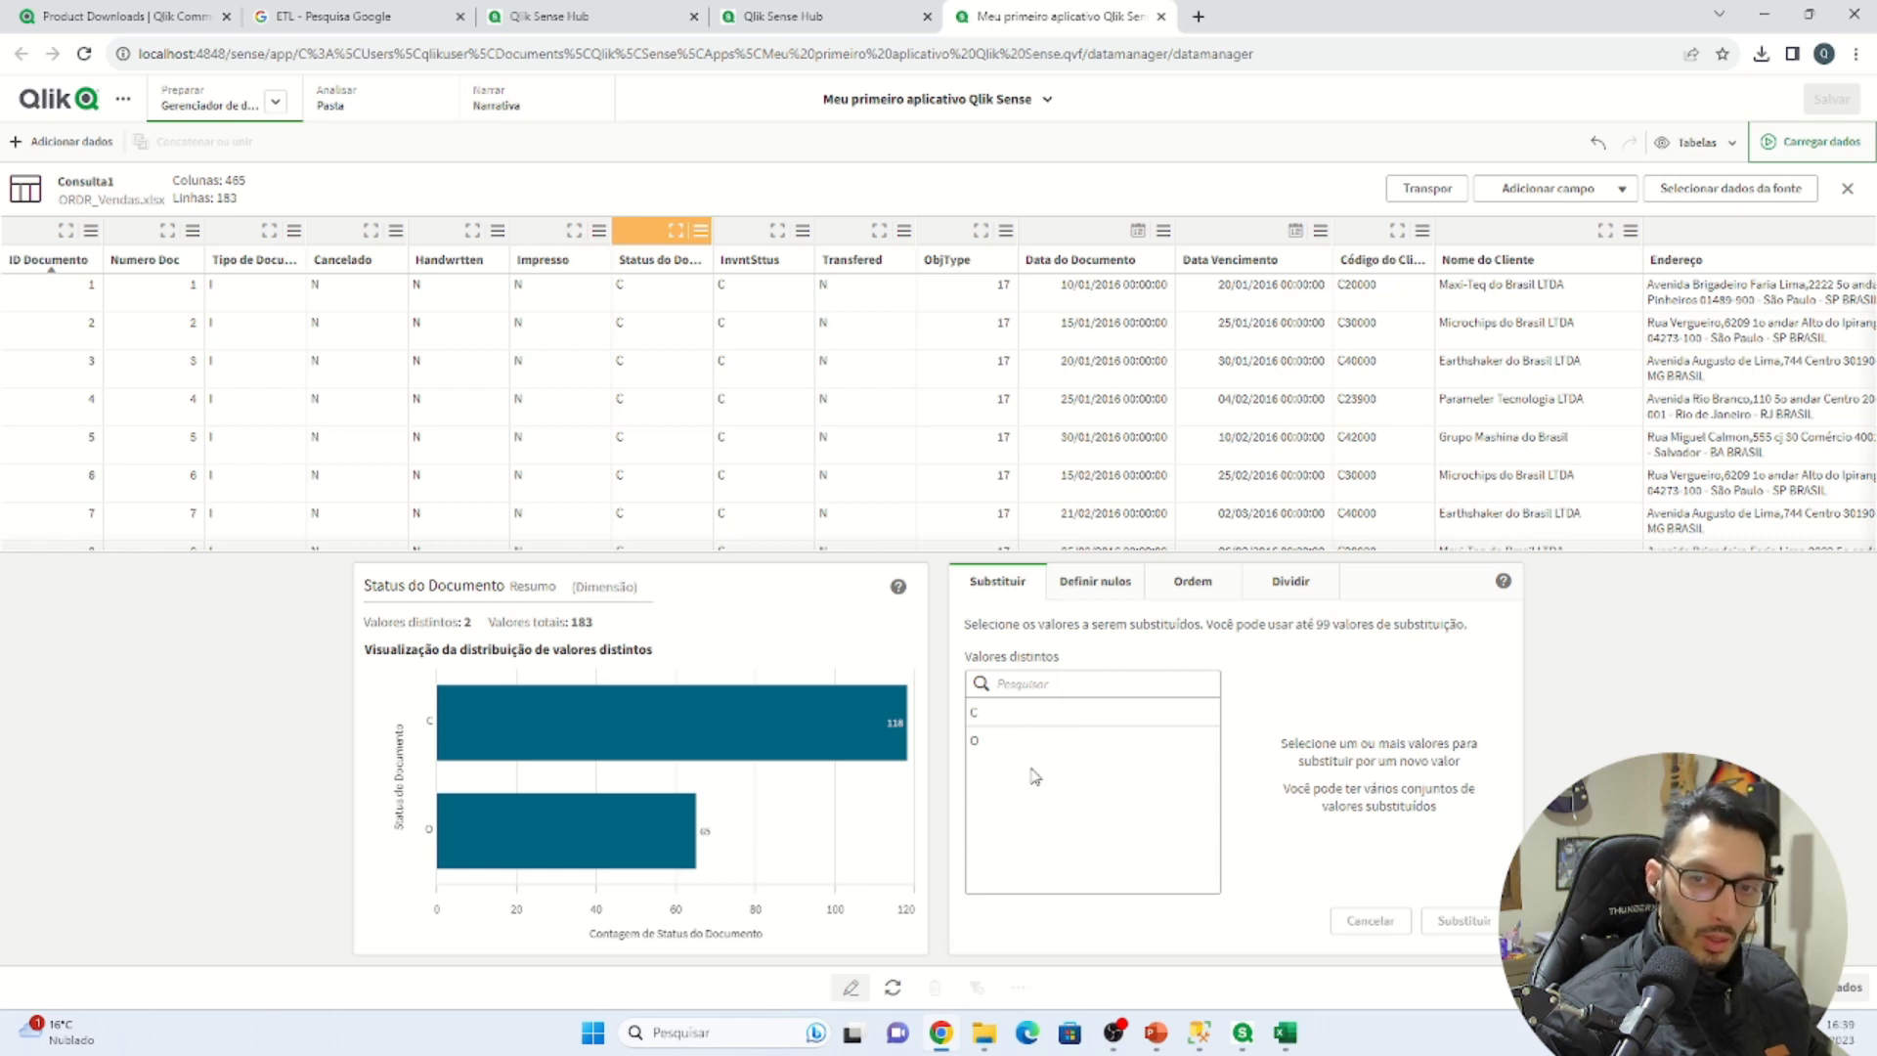
click(1056, 713)
click(1311, 685)
text(Fechado)
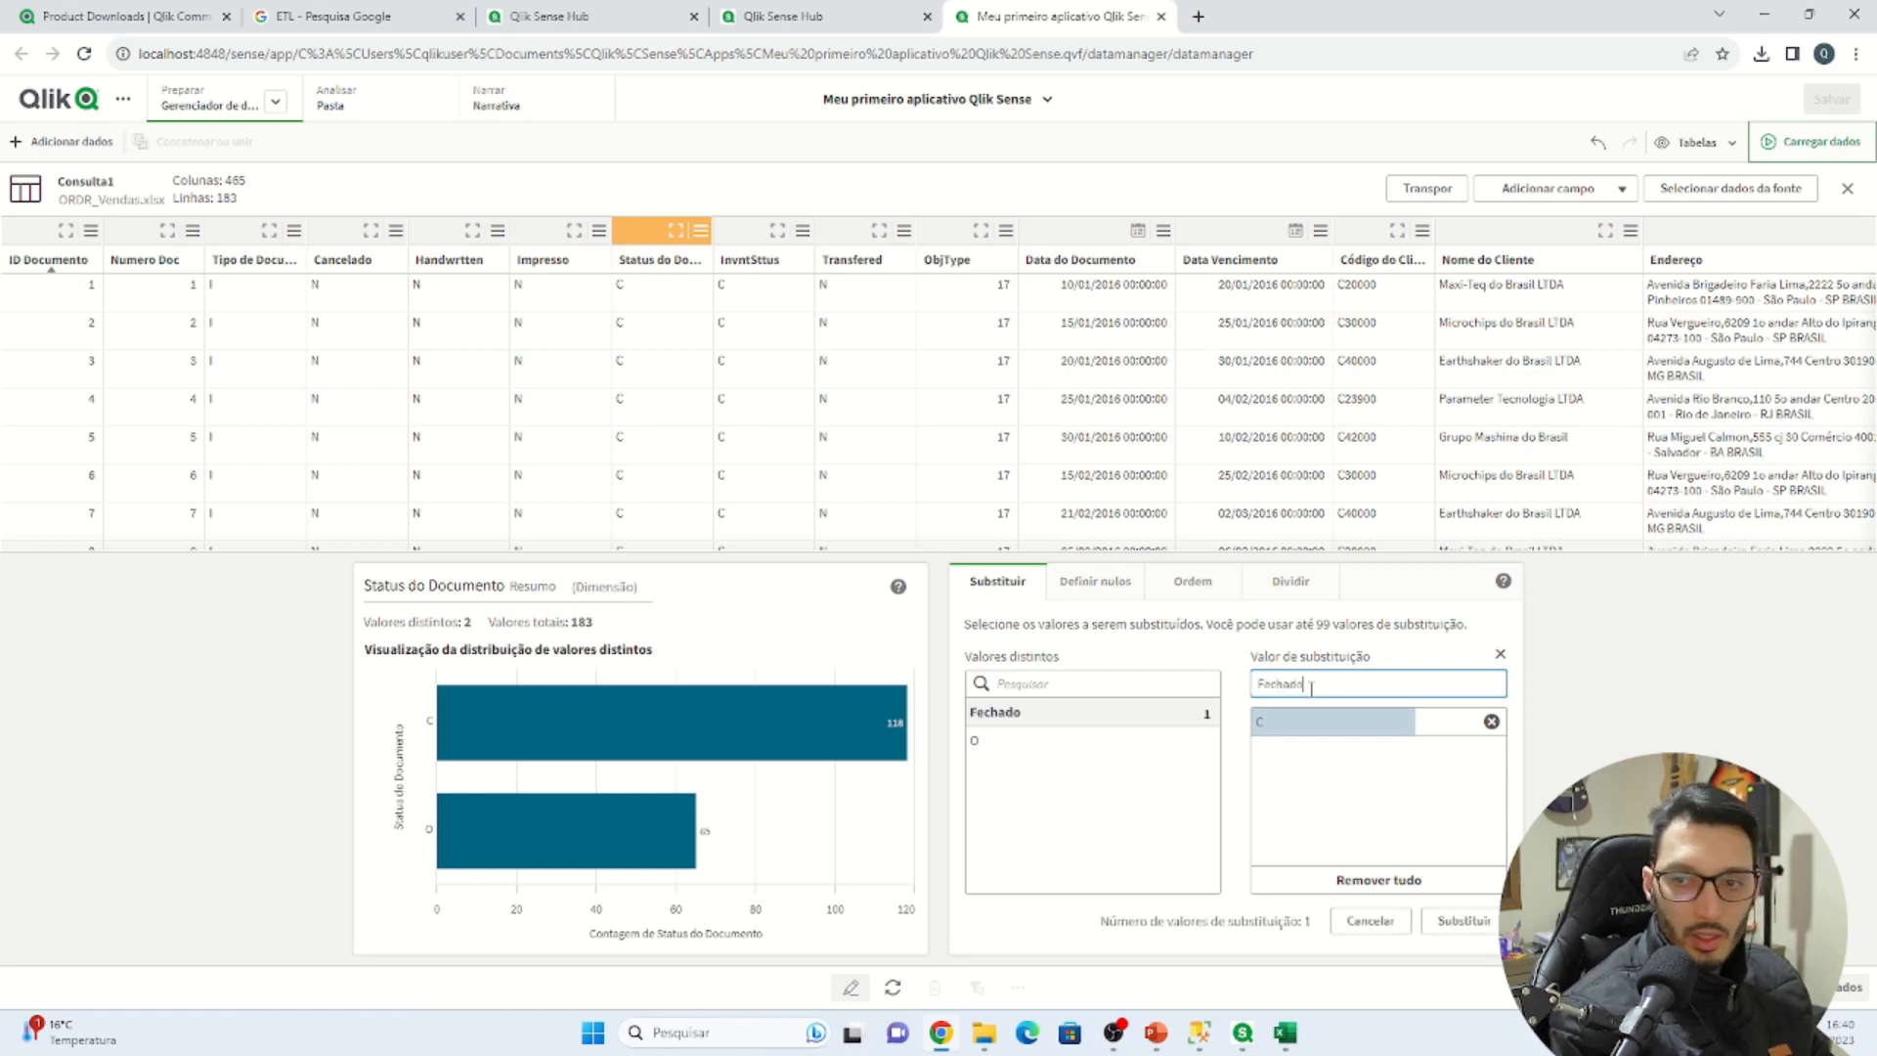
click(1457, 920)
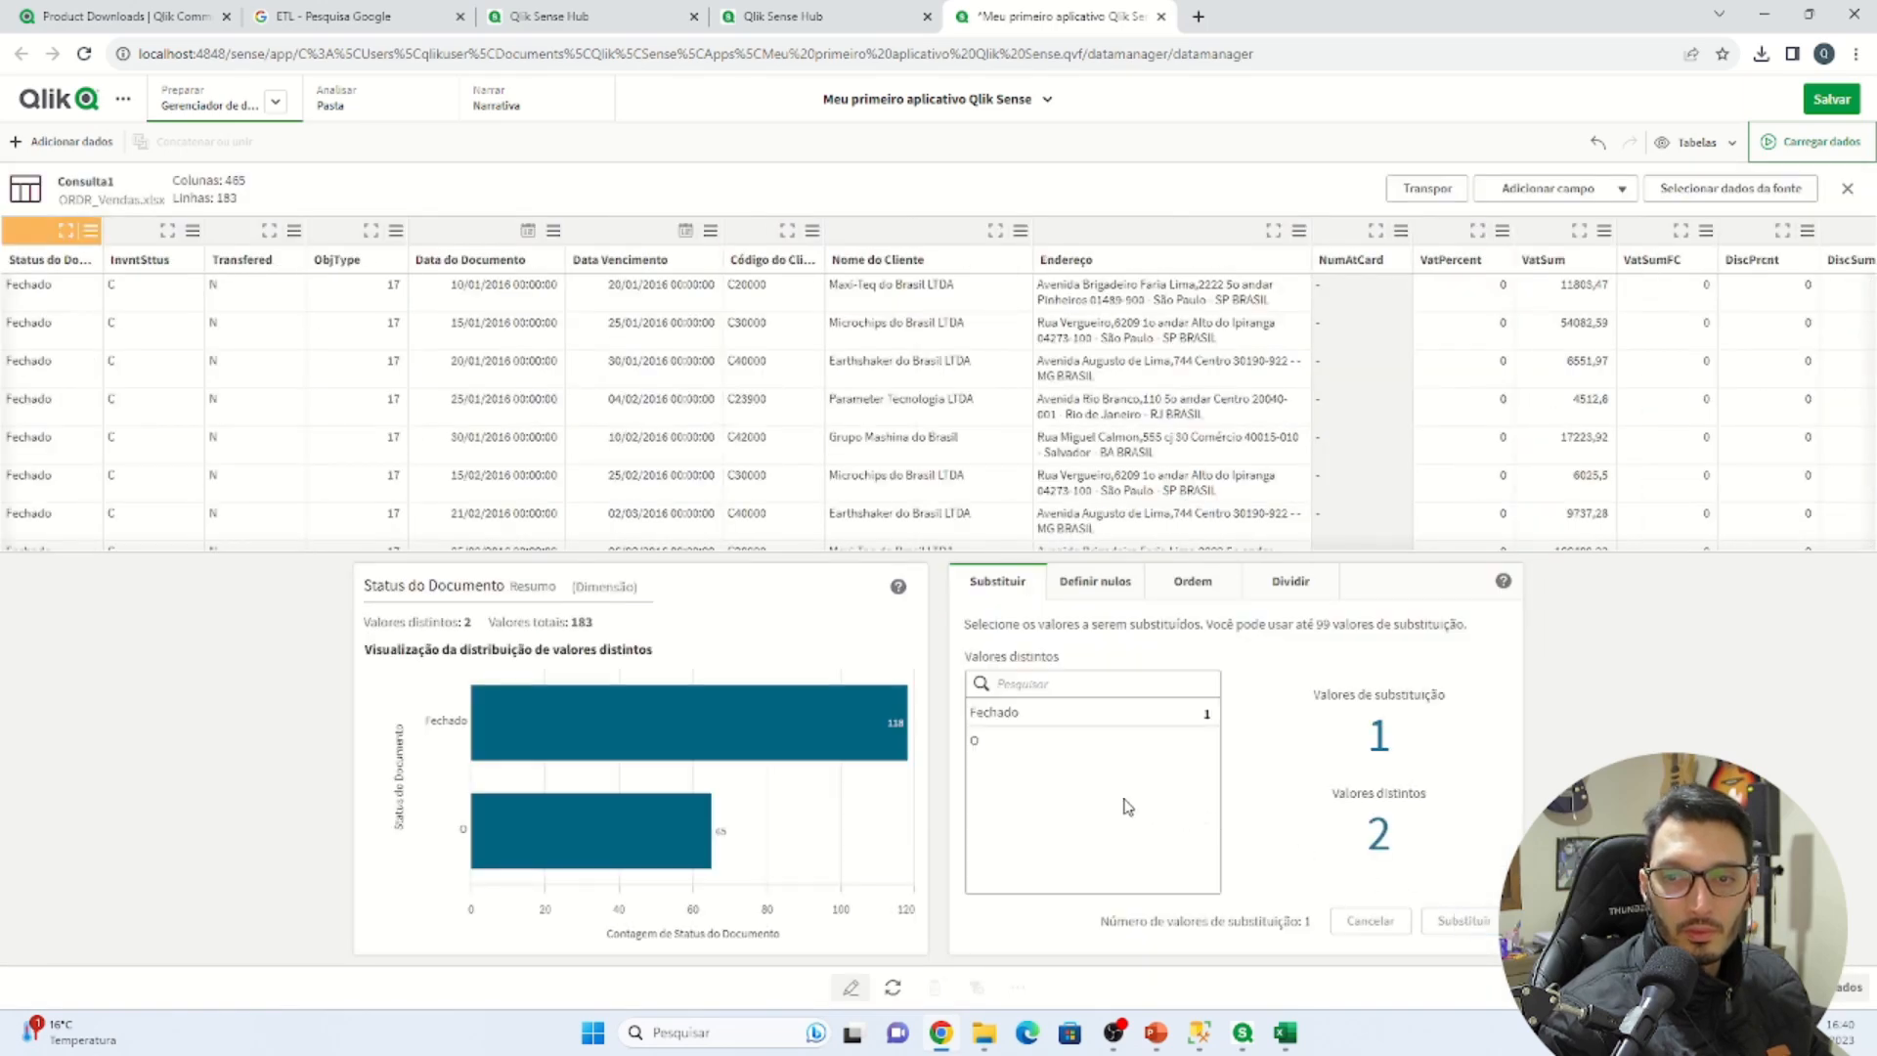
Replace the value O in the Status do Documento field with Aberto
click(976, 740)
click(1315, 684)
text(Aberto)
click(1463, 921)
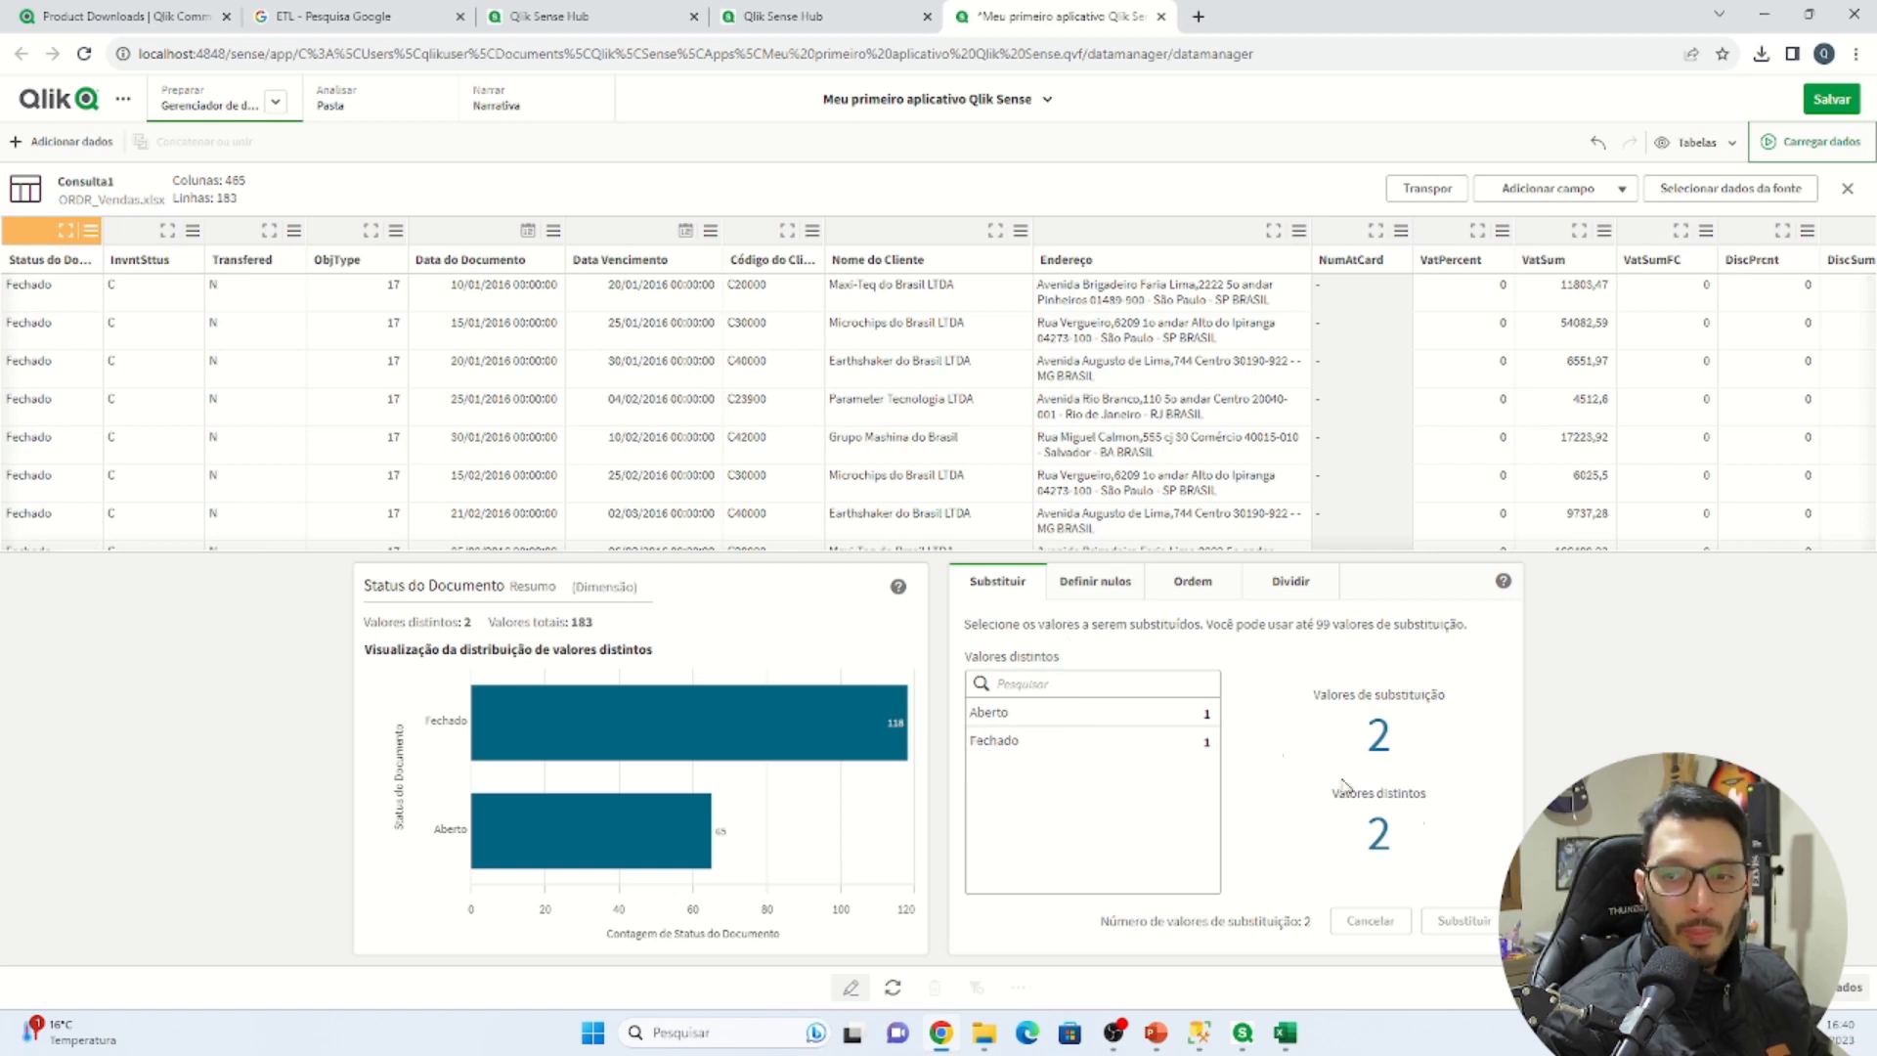
Save the app, load its data with the replaced status values, and dismiss the completion dialog to stay in the data manager
click(1832, 99)
click(1817, 144)
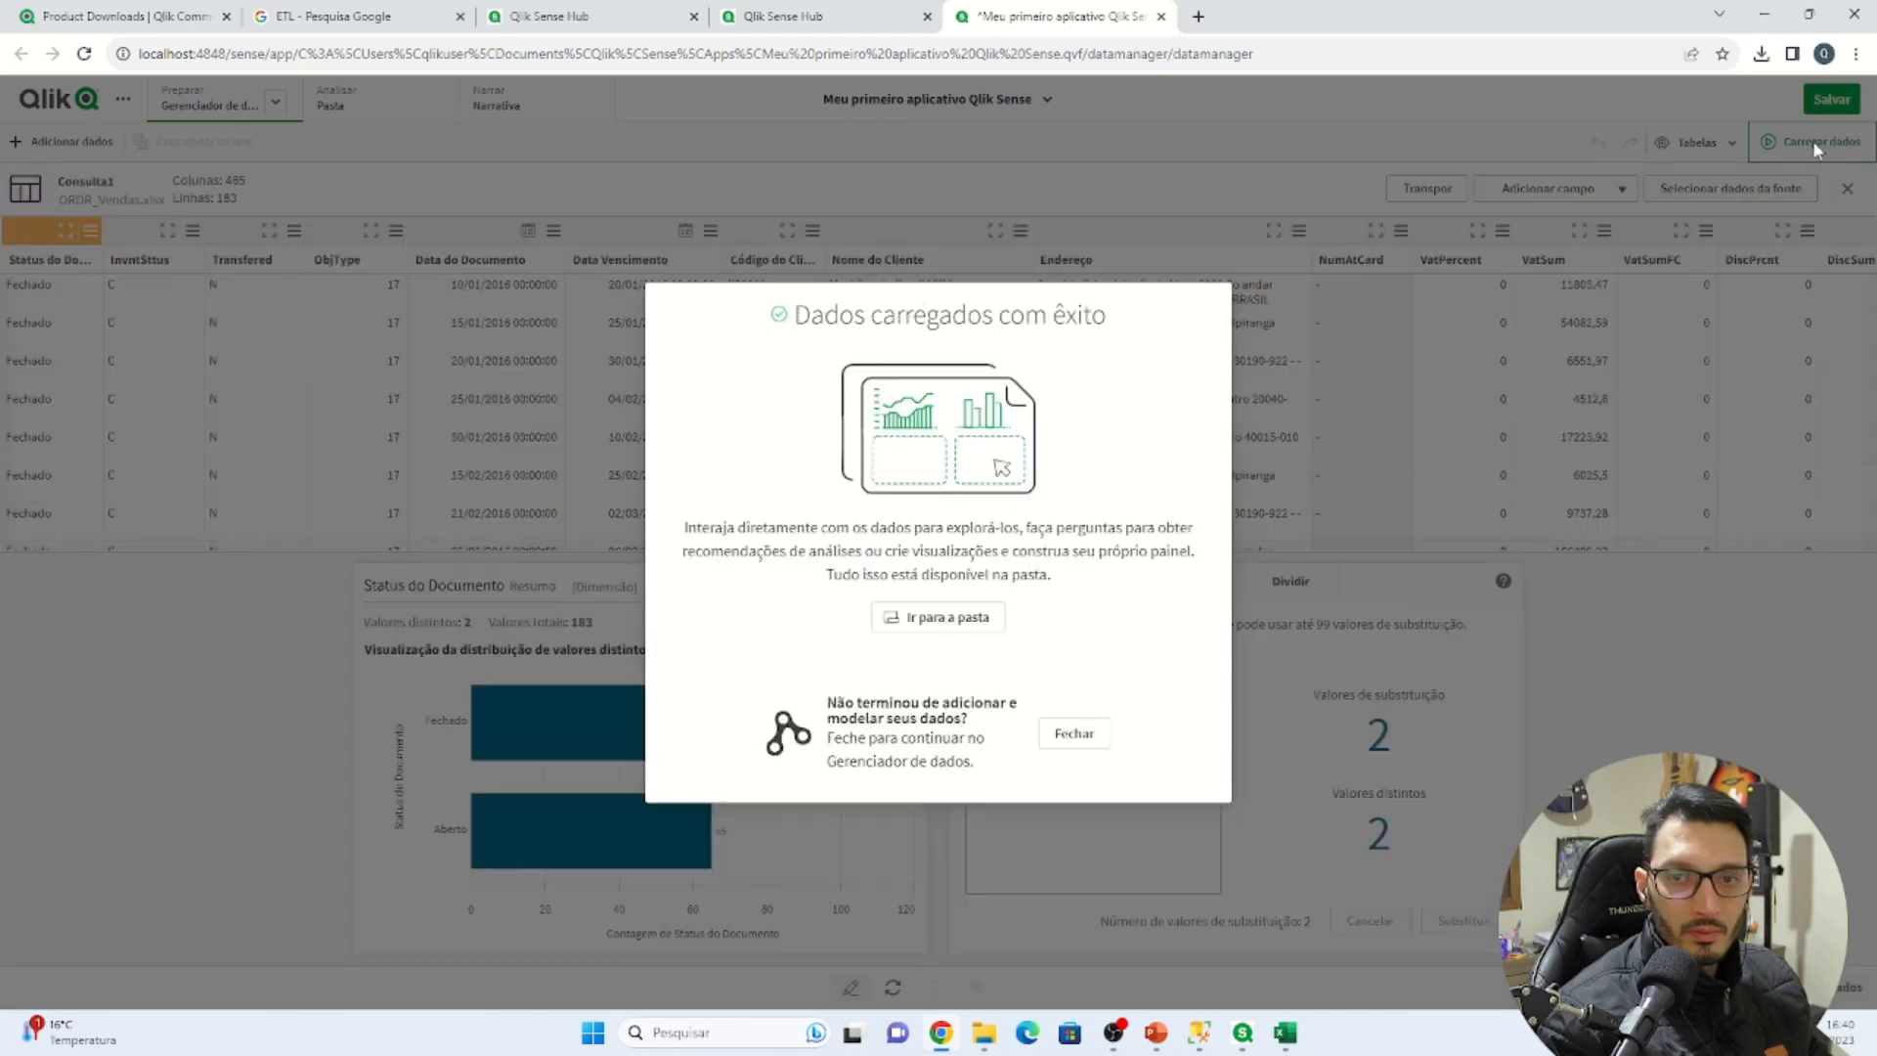
click(1073, 734)
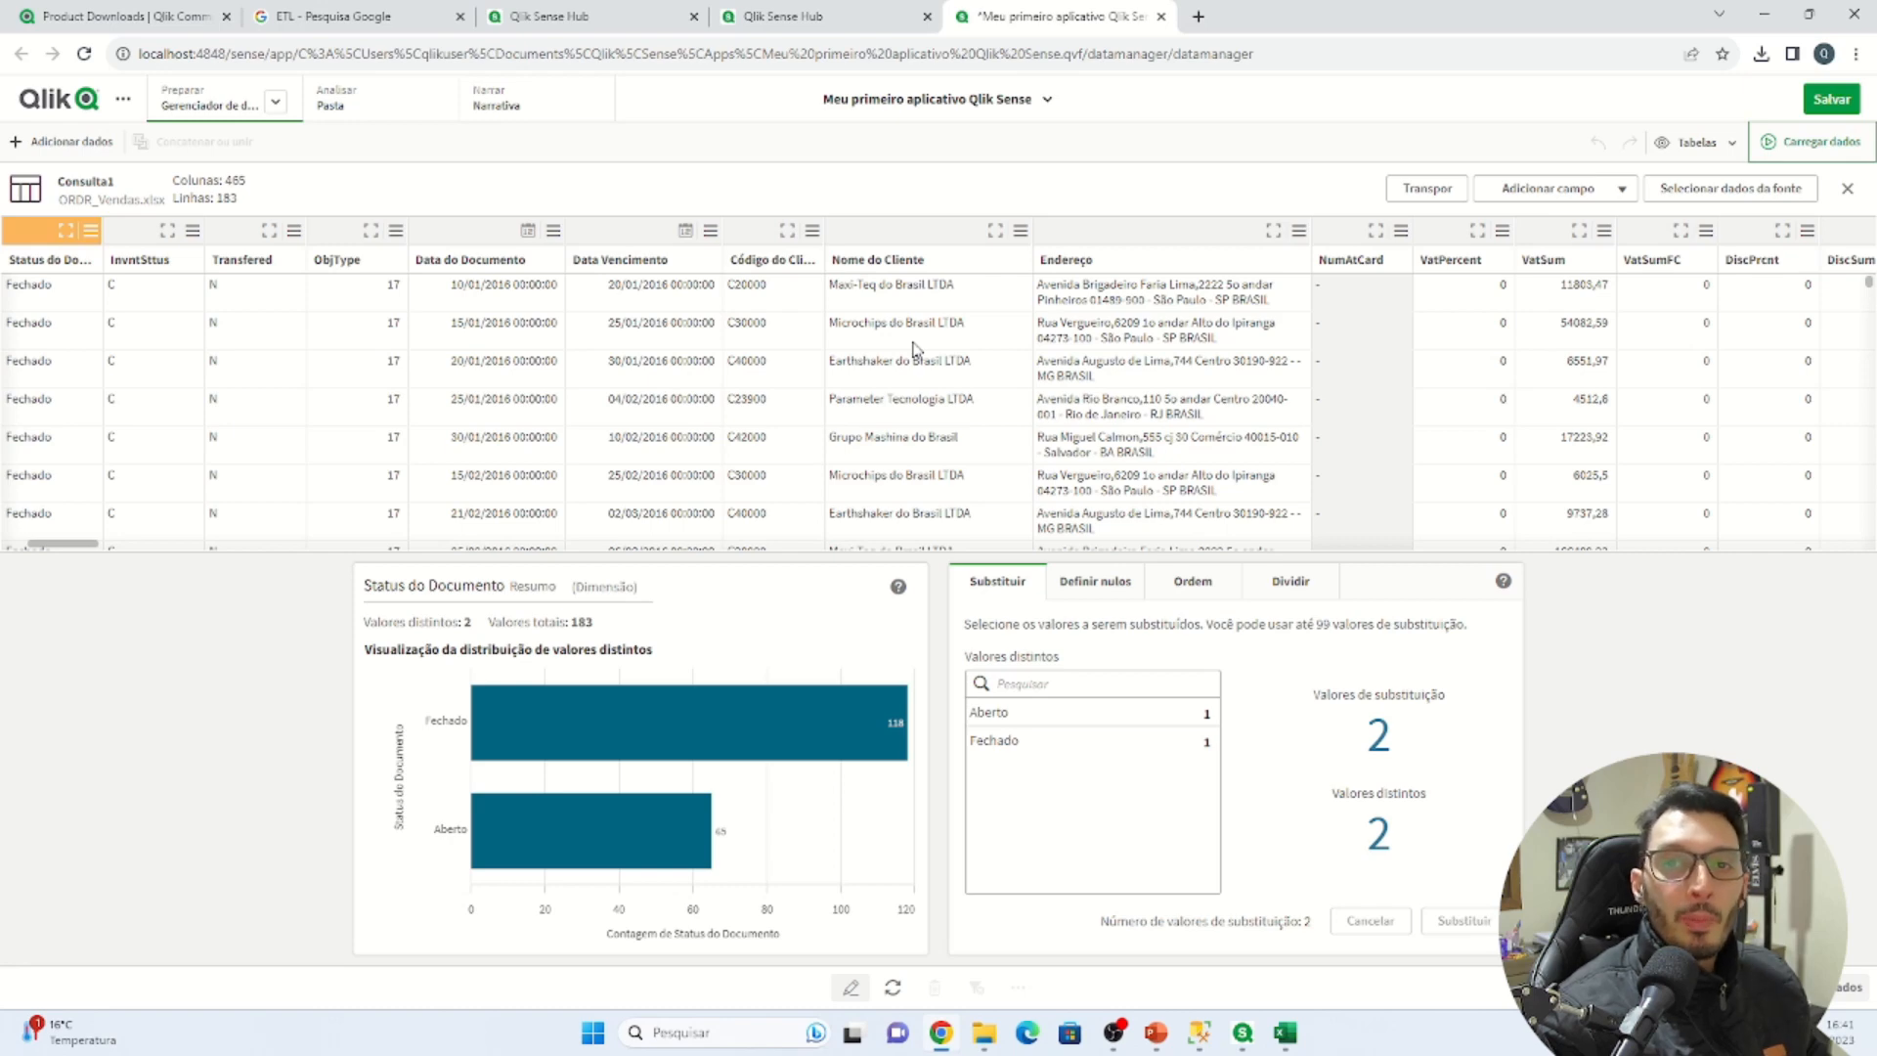
Return to the start of the table's fields, switch to the associations view (Associações), and preview the Consulta1 table
drag(95, 550, 4, 536)
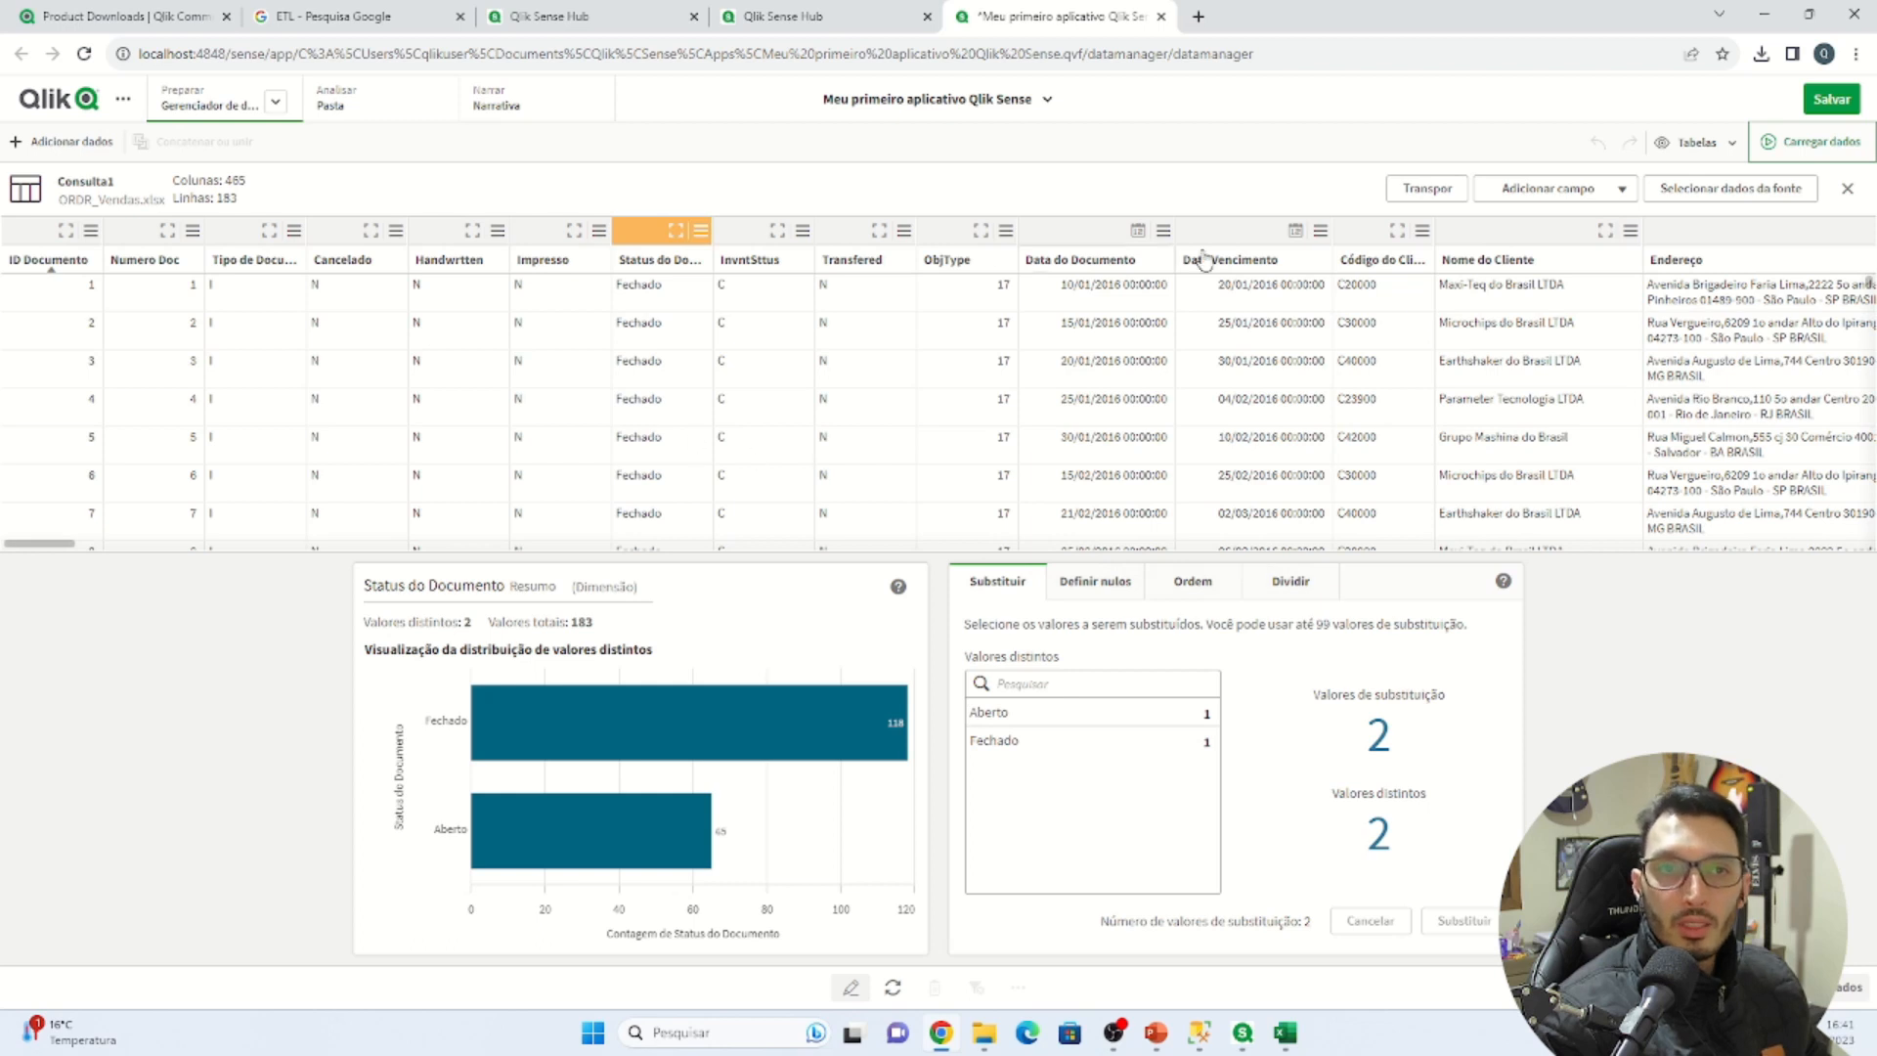
click(1693, 145)
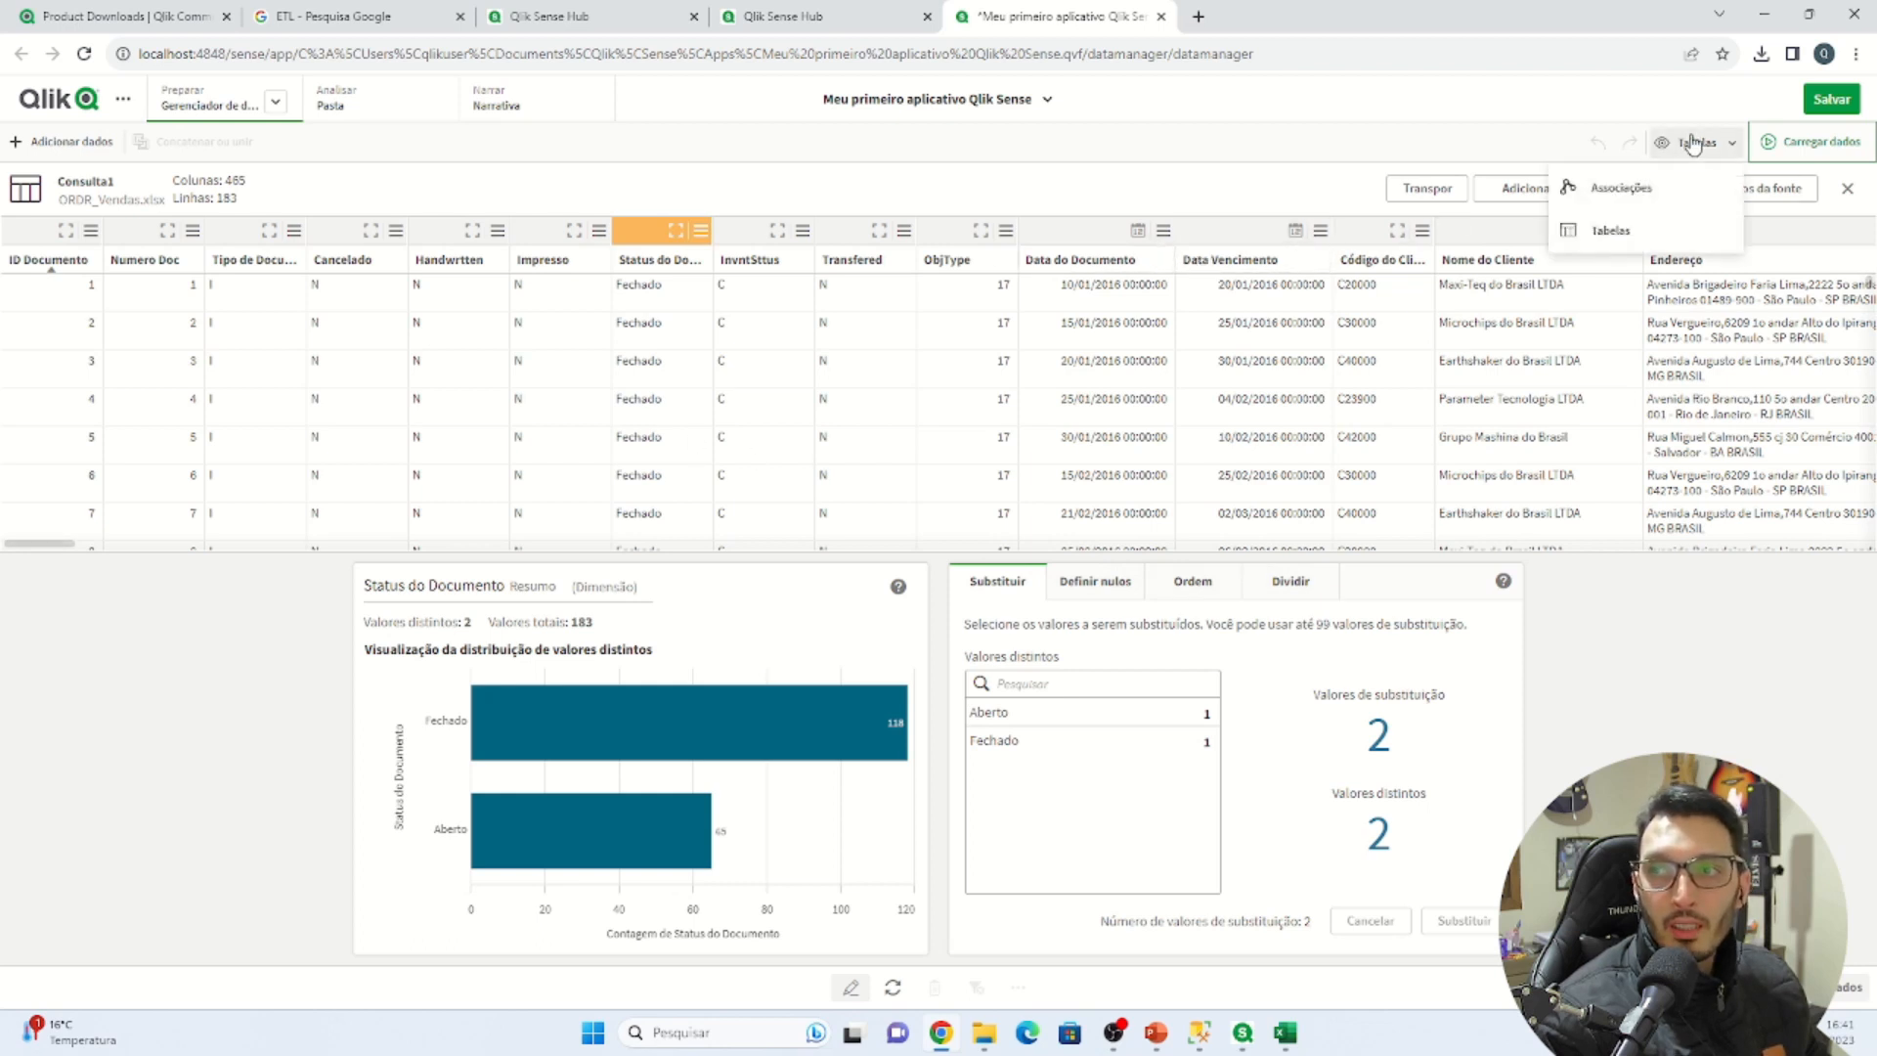
click(1662, 185)
click(829, 455)
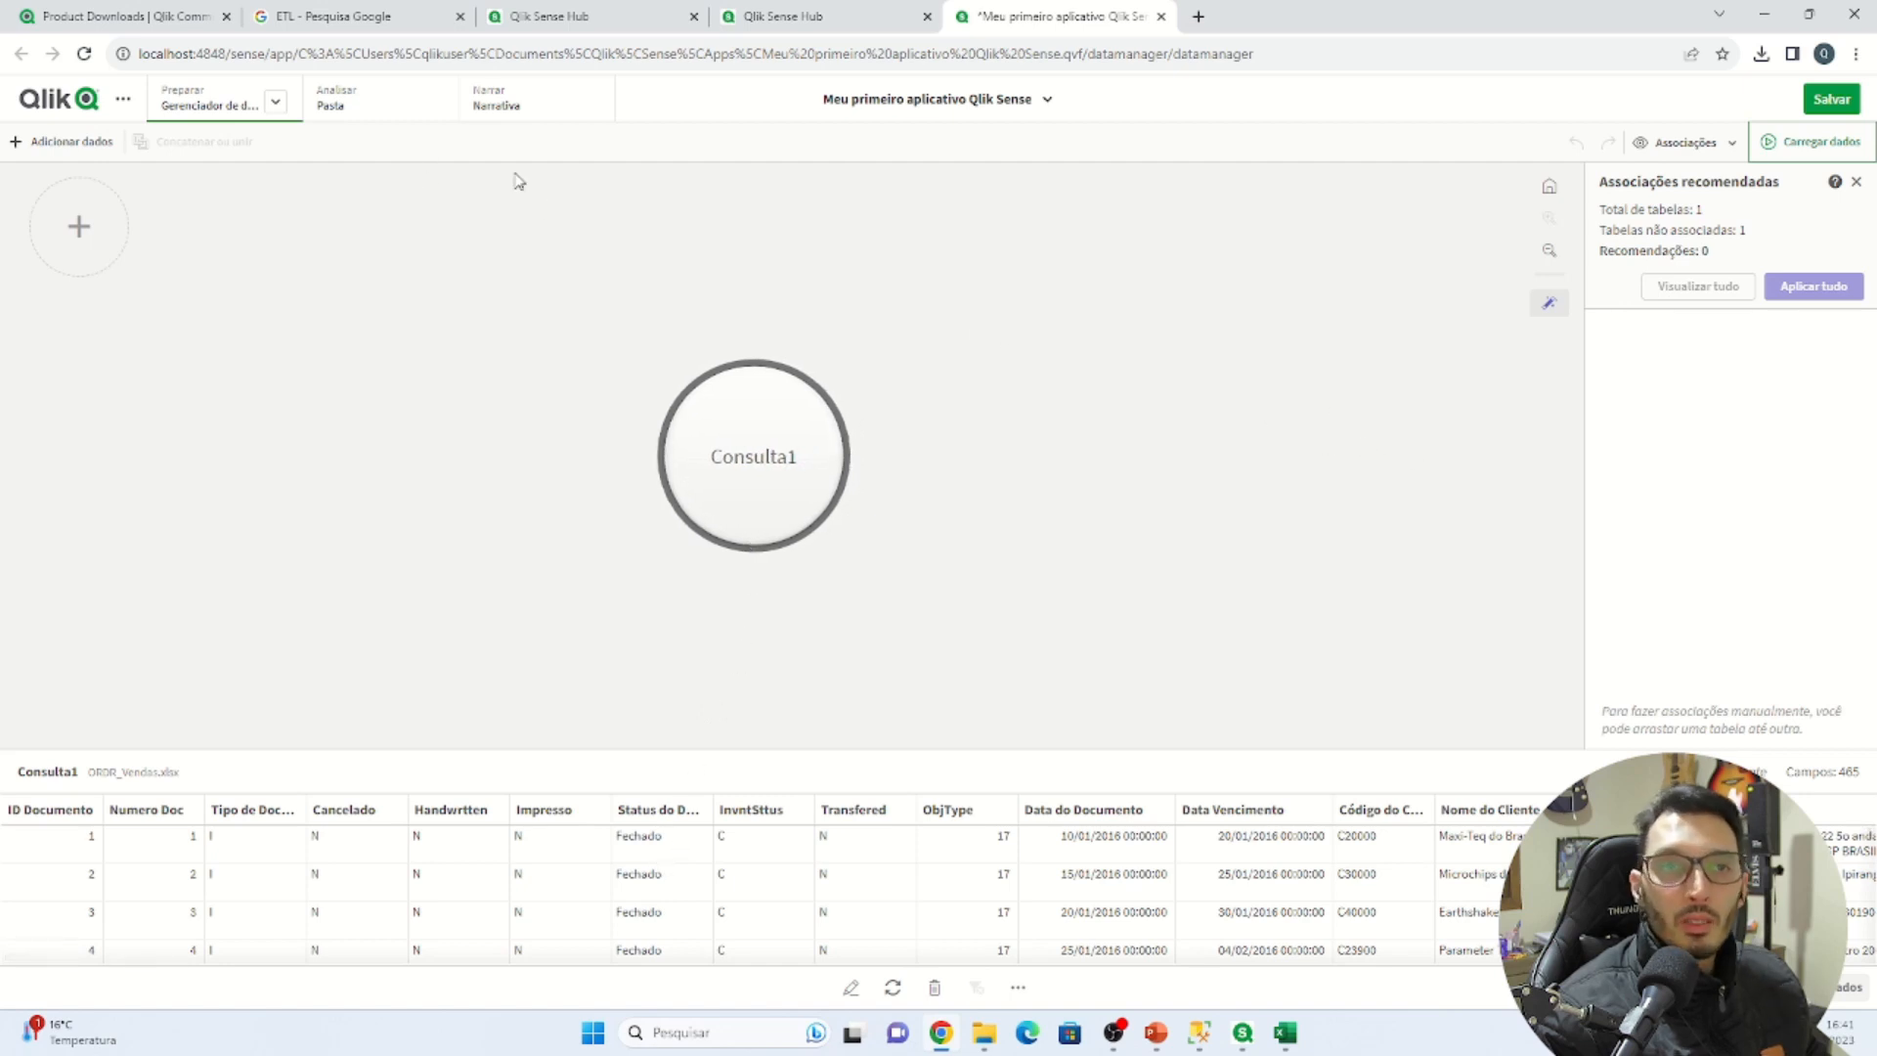
Open the data load editor and examine the automatically generated script section, including the status mapping, field renames and autoCalendar definitions
click(276, 103)
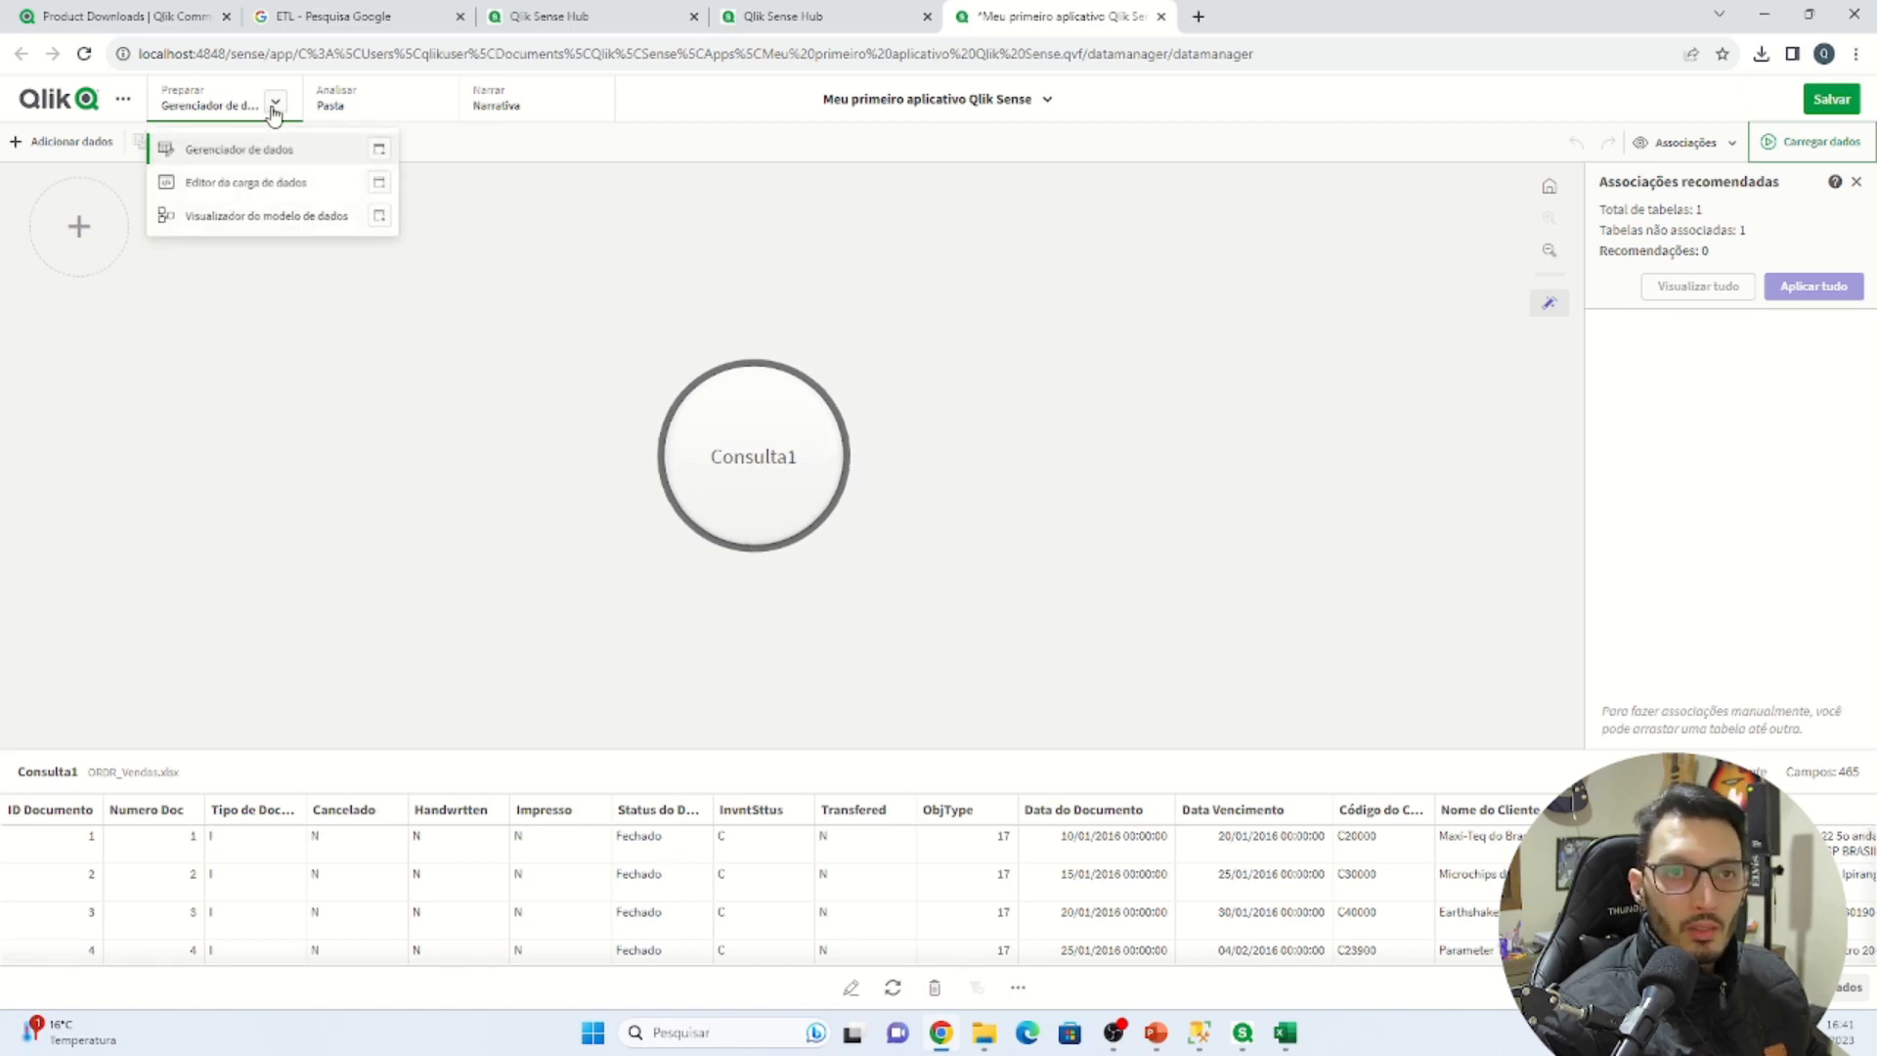
click(249, 186)
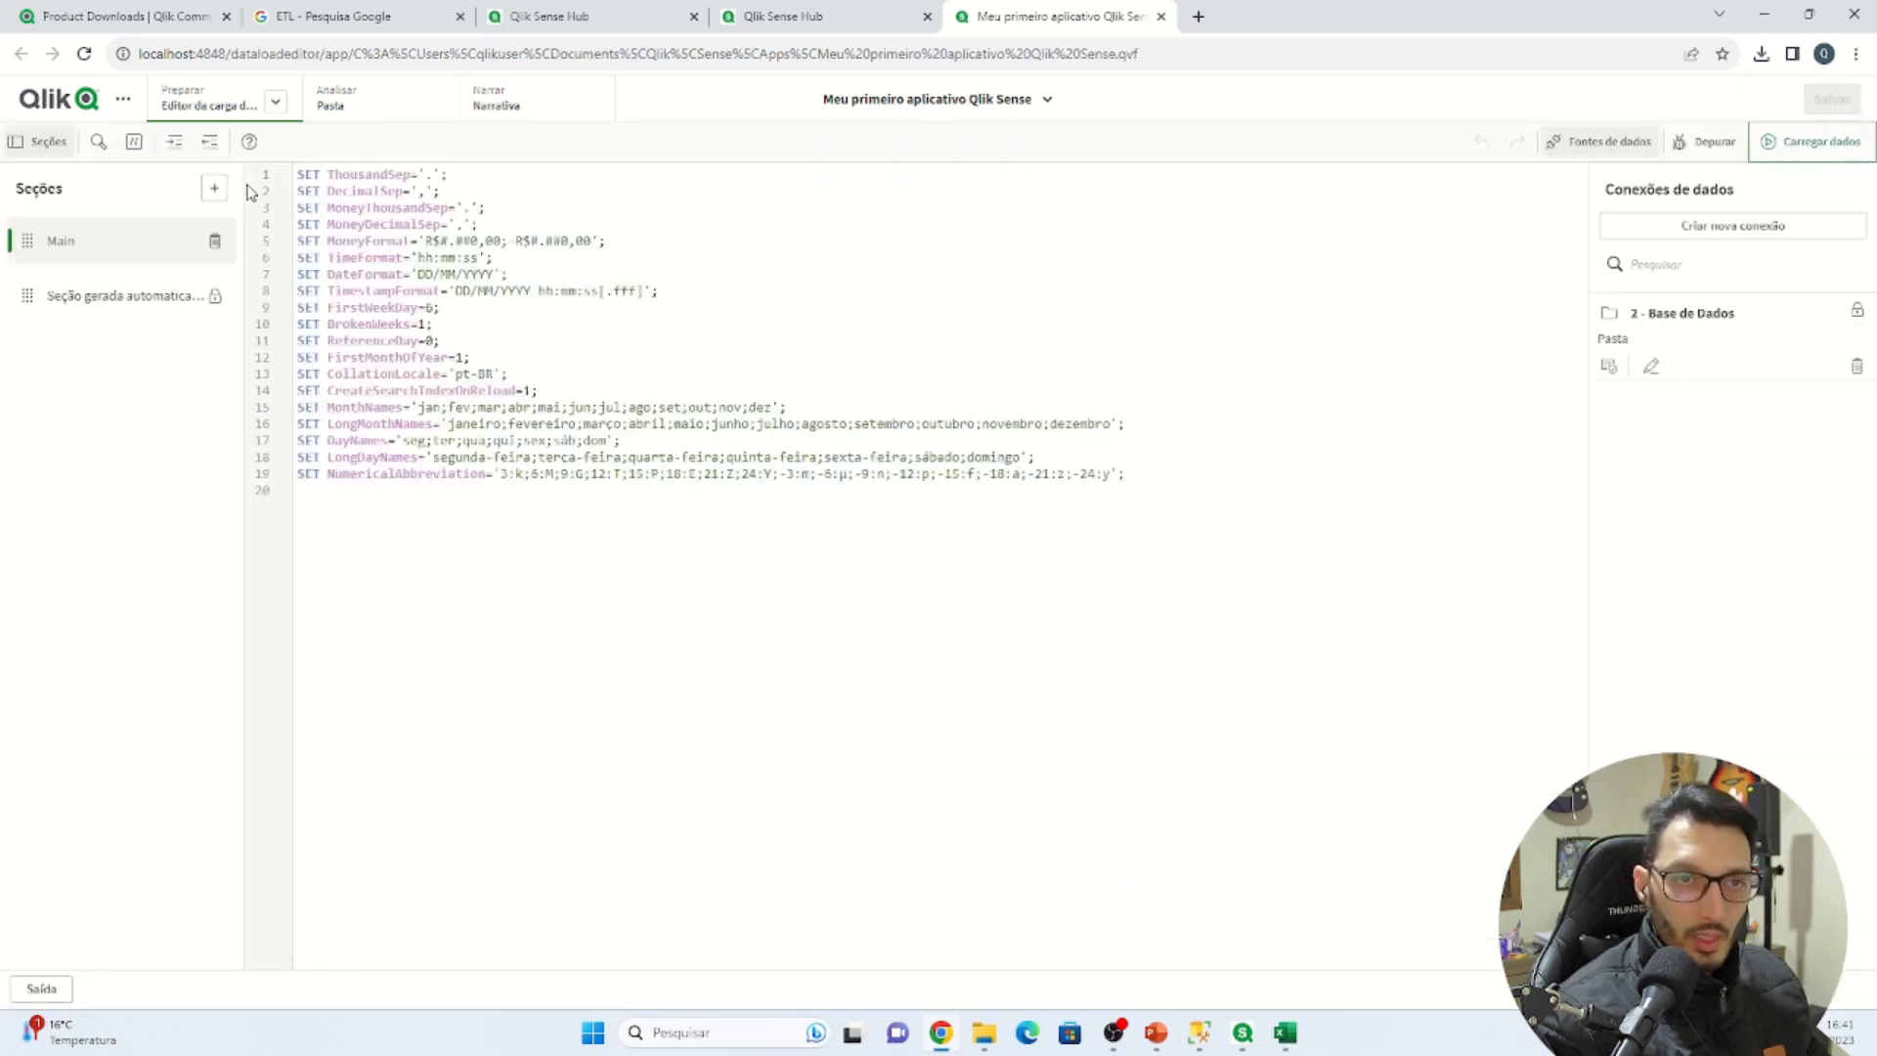
click(148, 307)
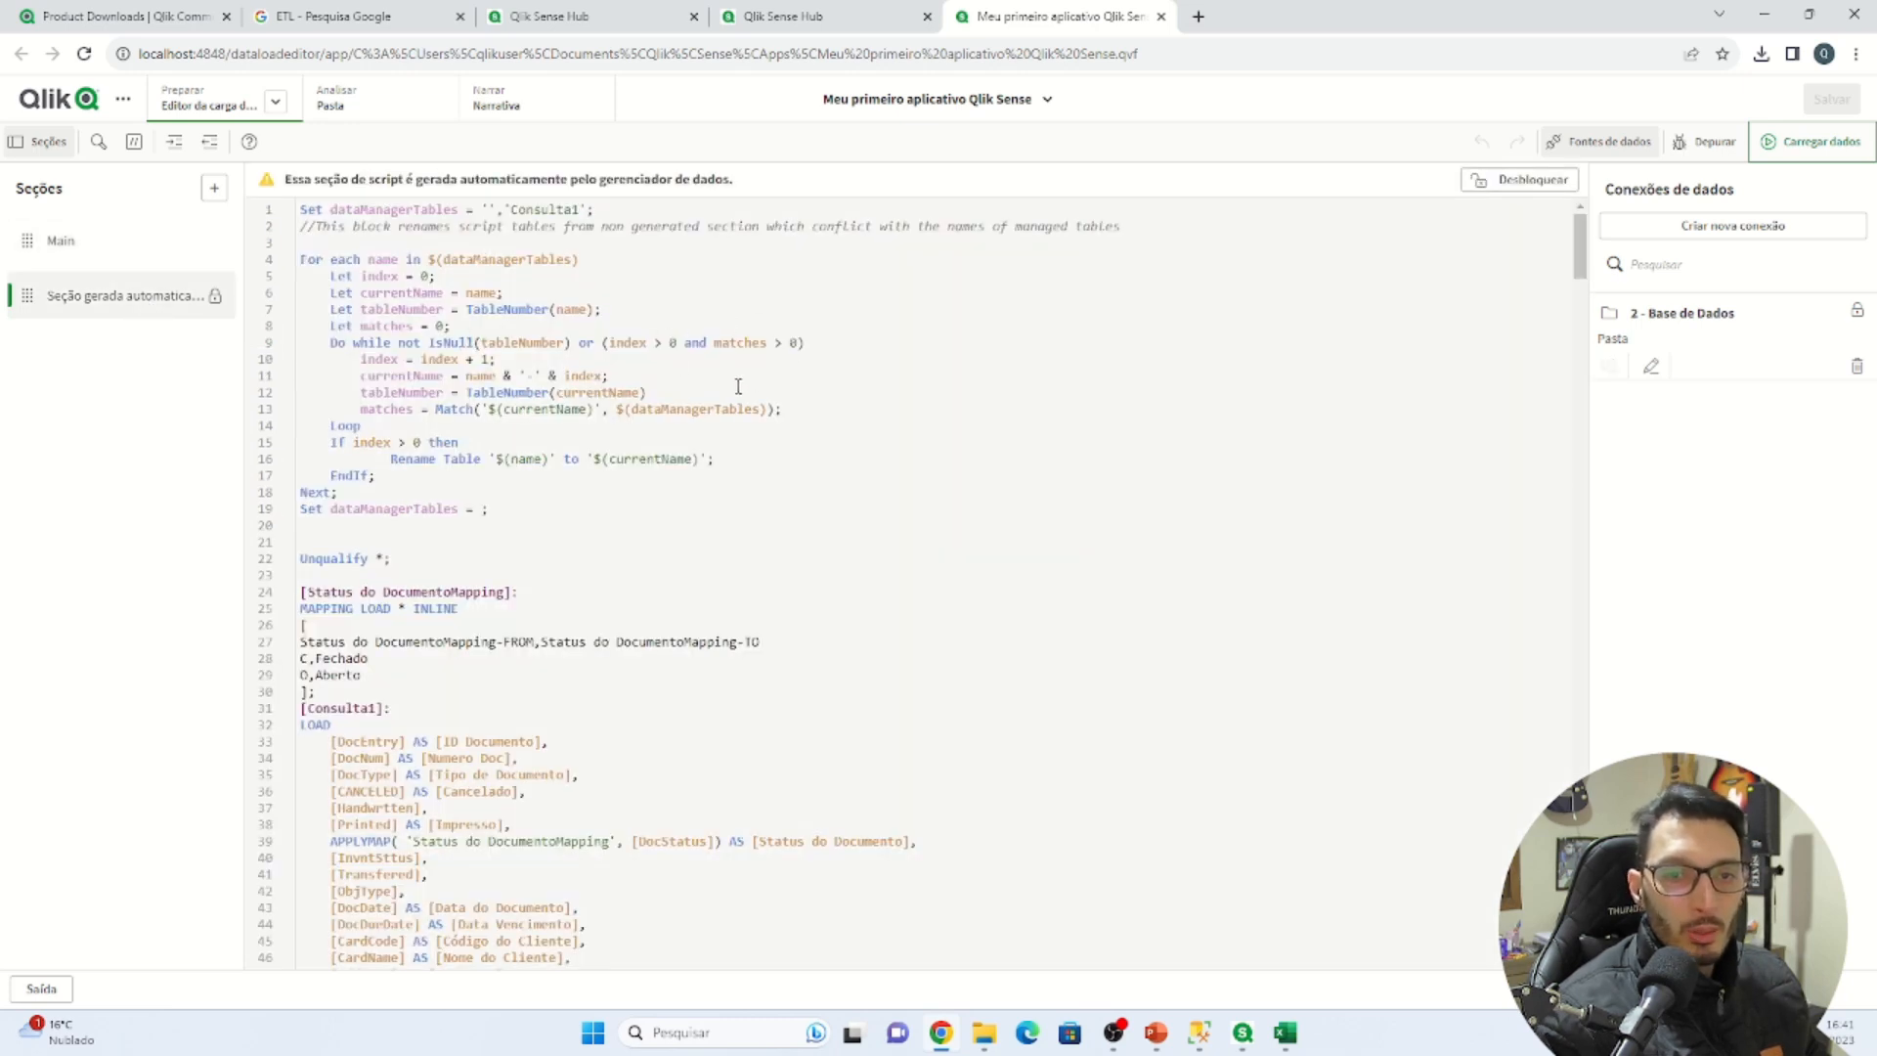
scroll(738, 386, down, 7)
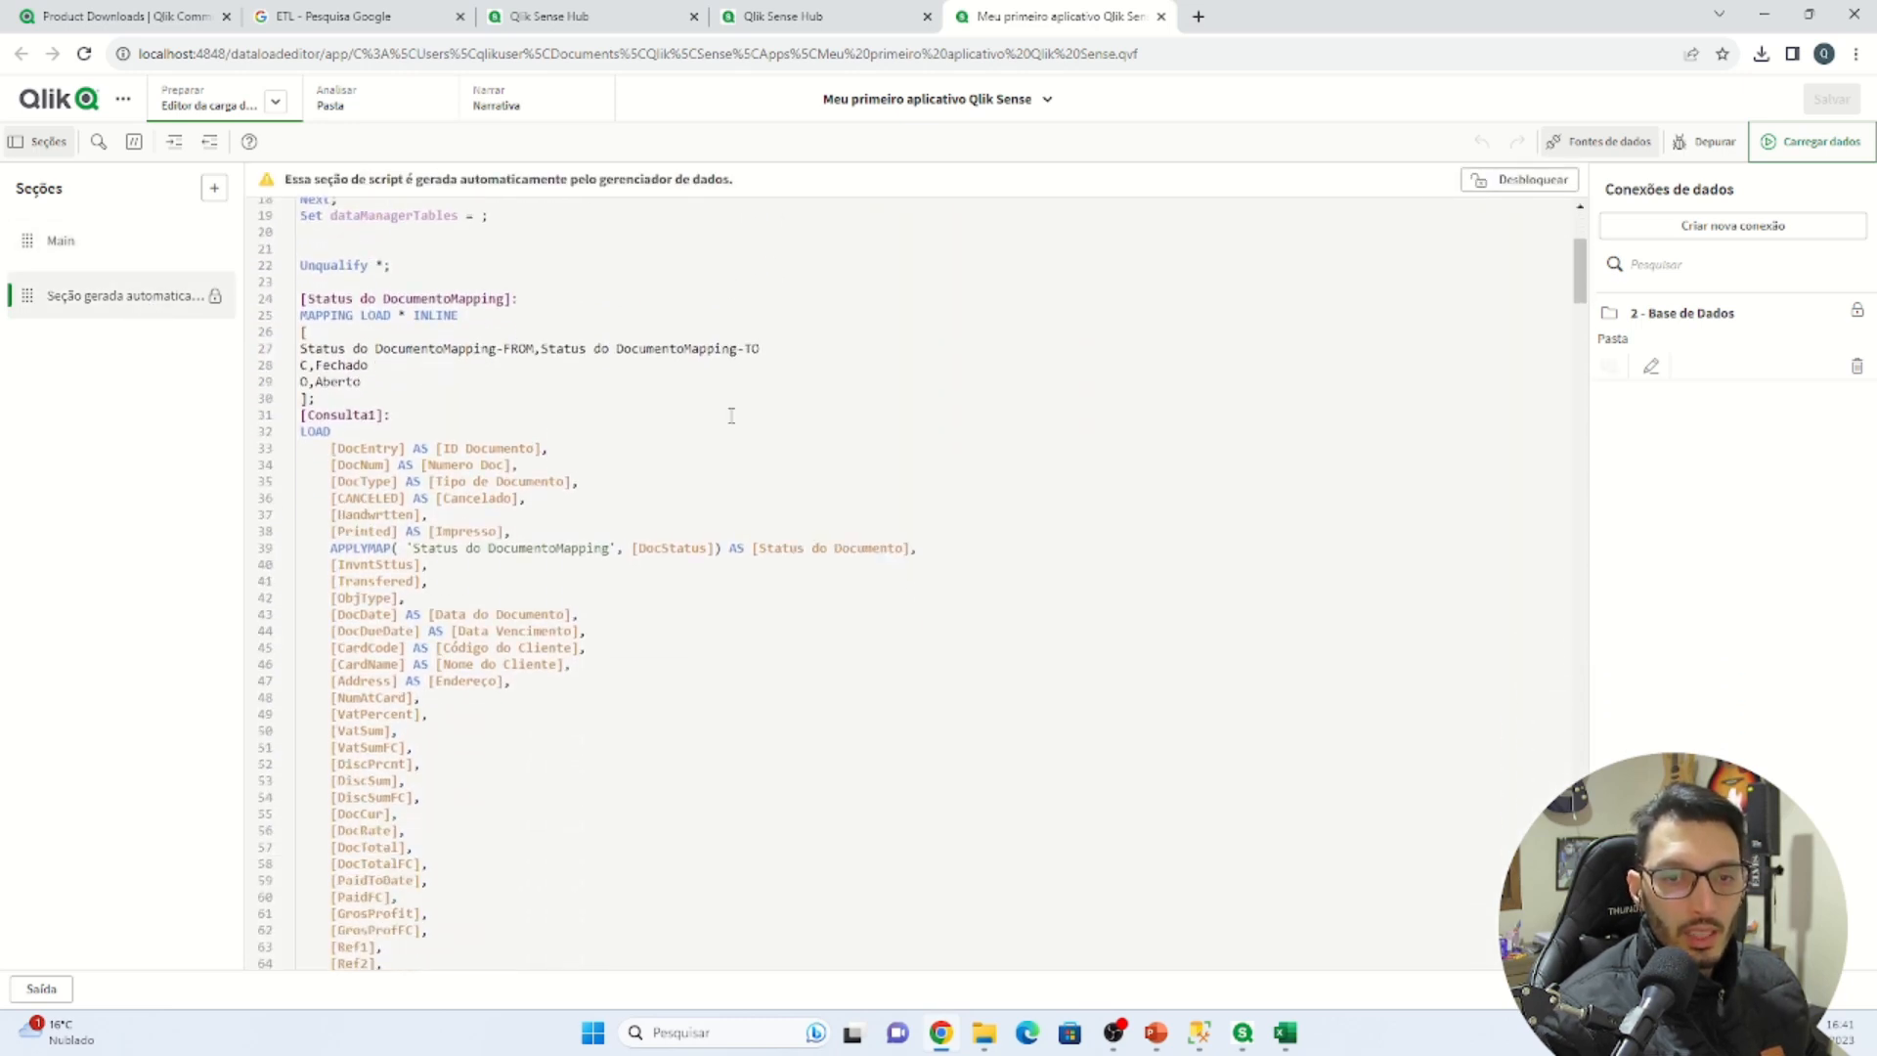
scroll(732, 415, down, 20)
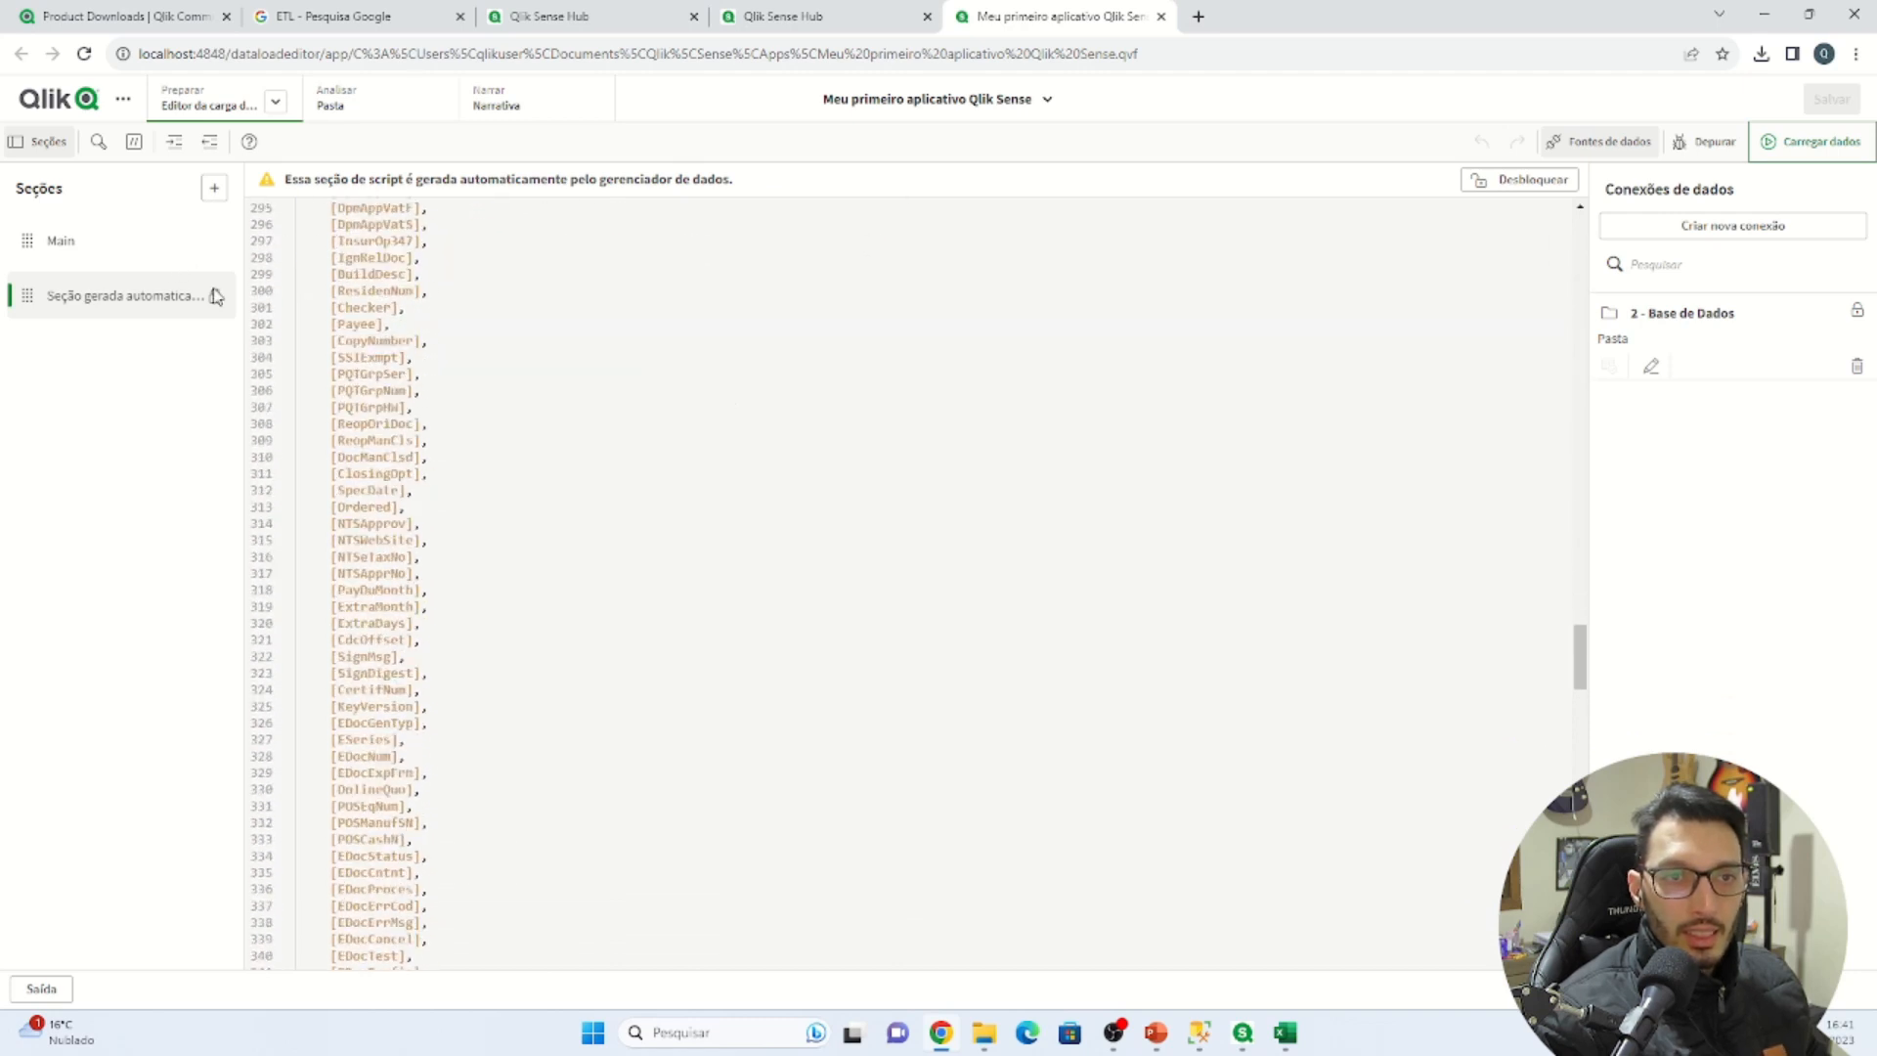
scroll(484, 384, down, 3)
scroll(514, 414, down, 15)
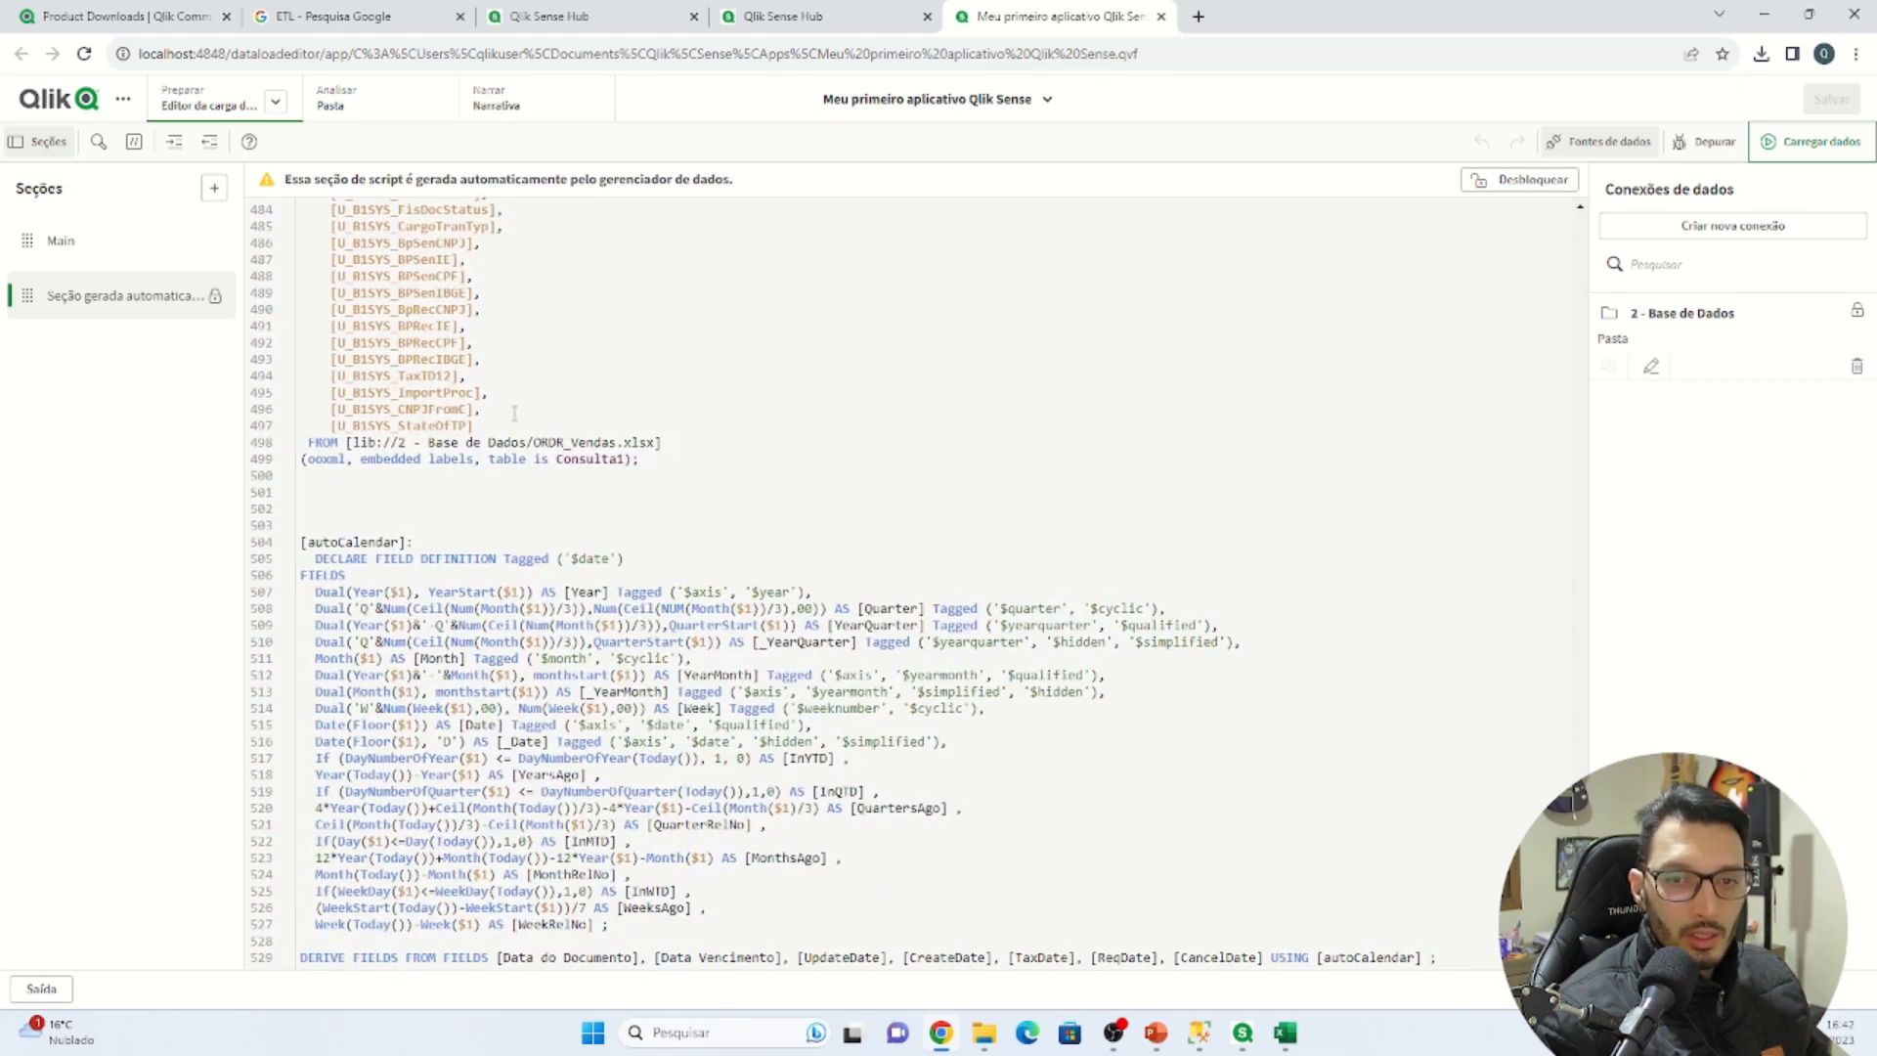
scroll(514, 413, up, 20)
scroll(514, 414, up, 20)
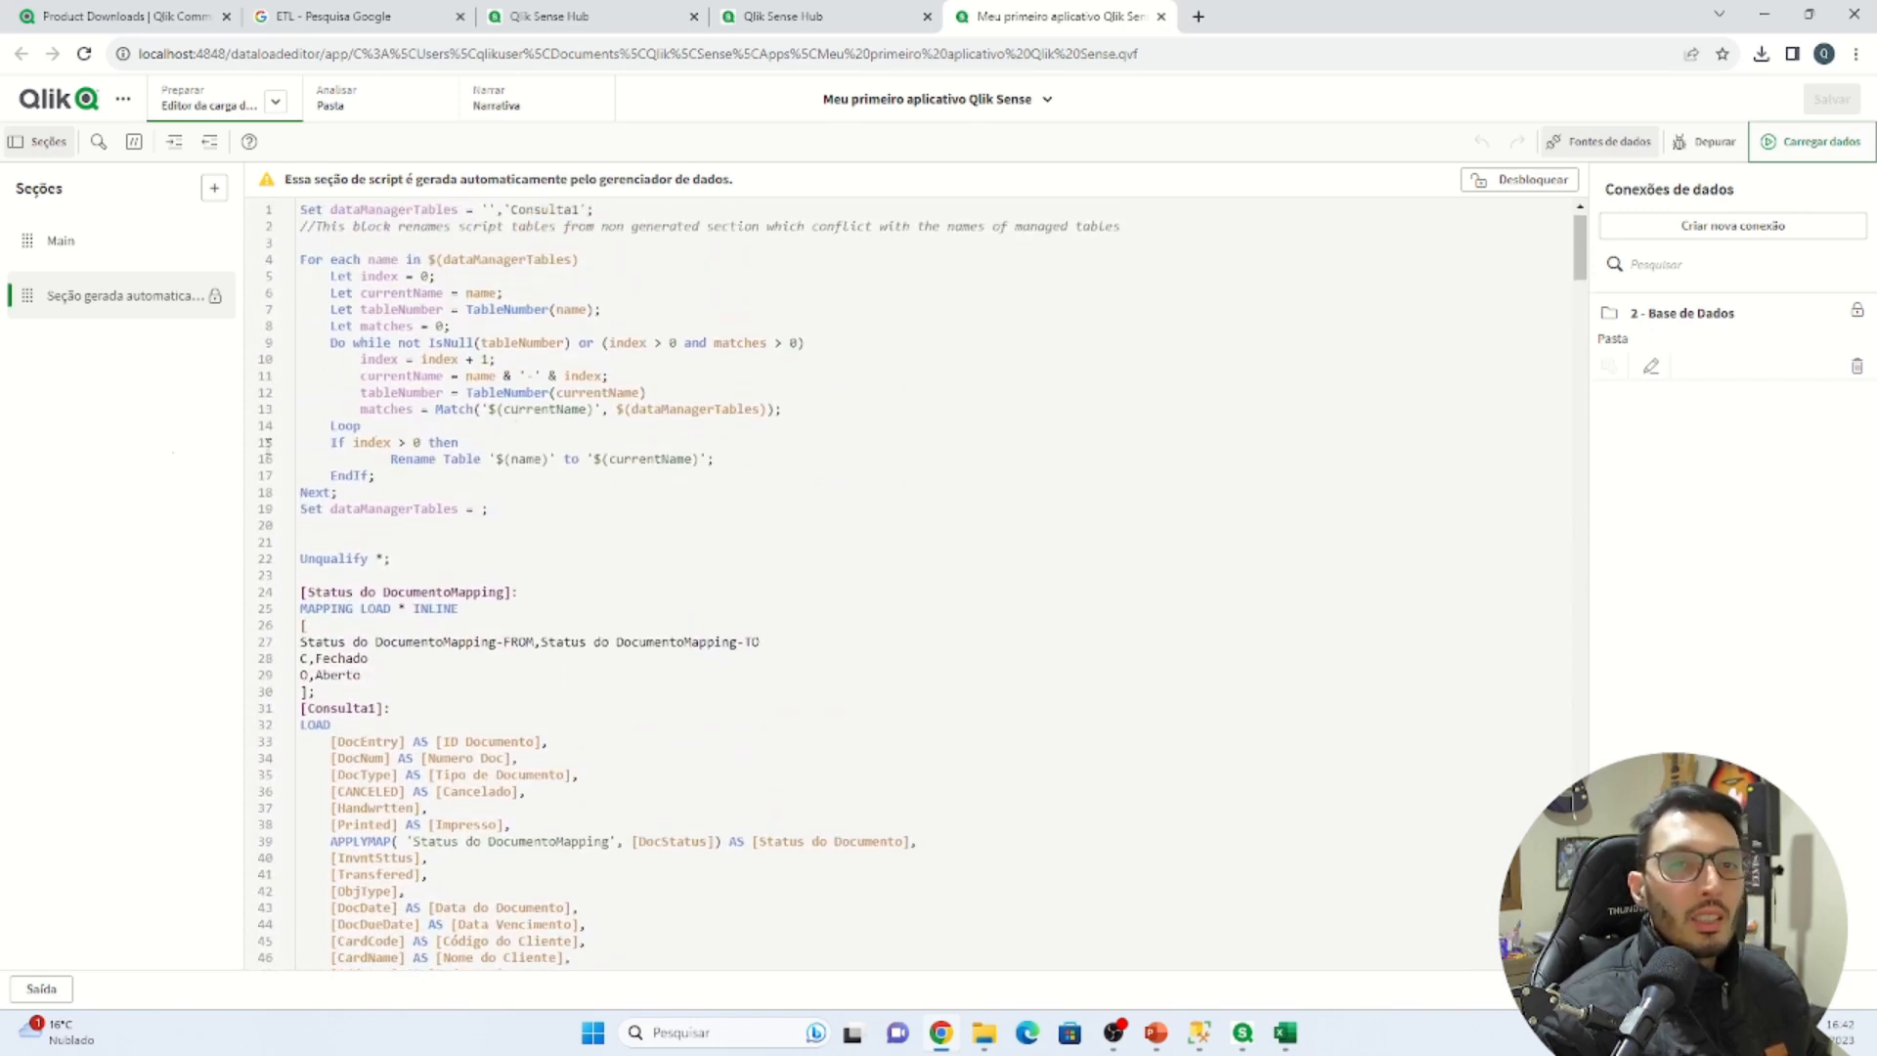
Open the data model viewer and expand the preview of the Consulta1 table's data
click(275, 102)
click(258, 227)
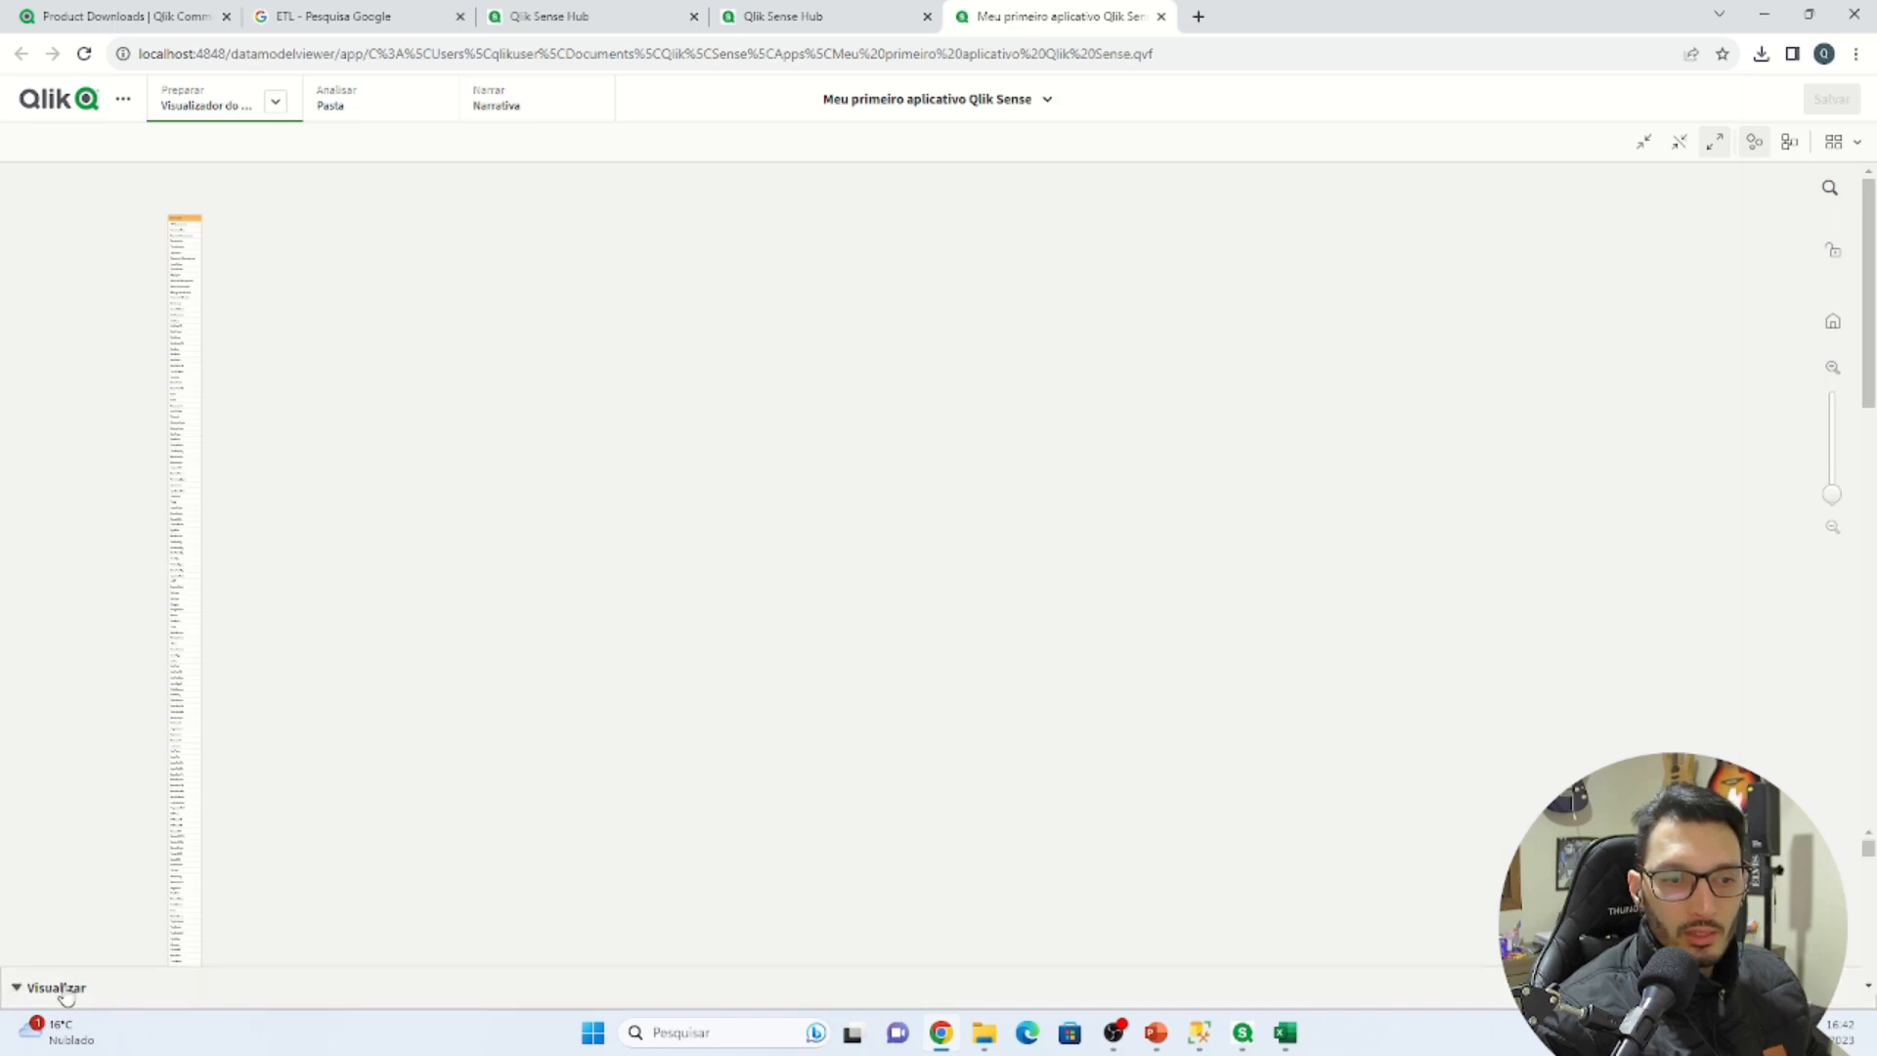
click(61, 988)
drag(307, 999, 239, 955)
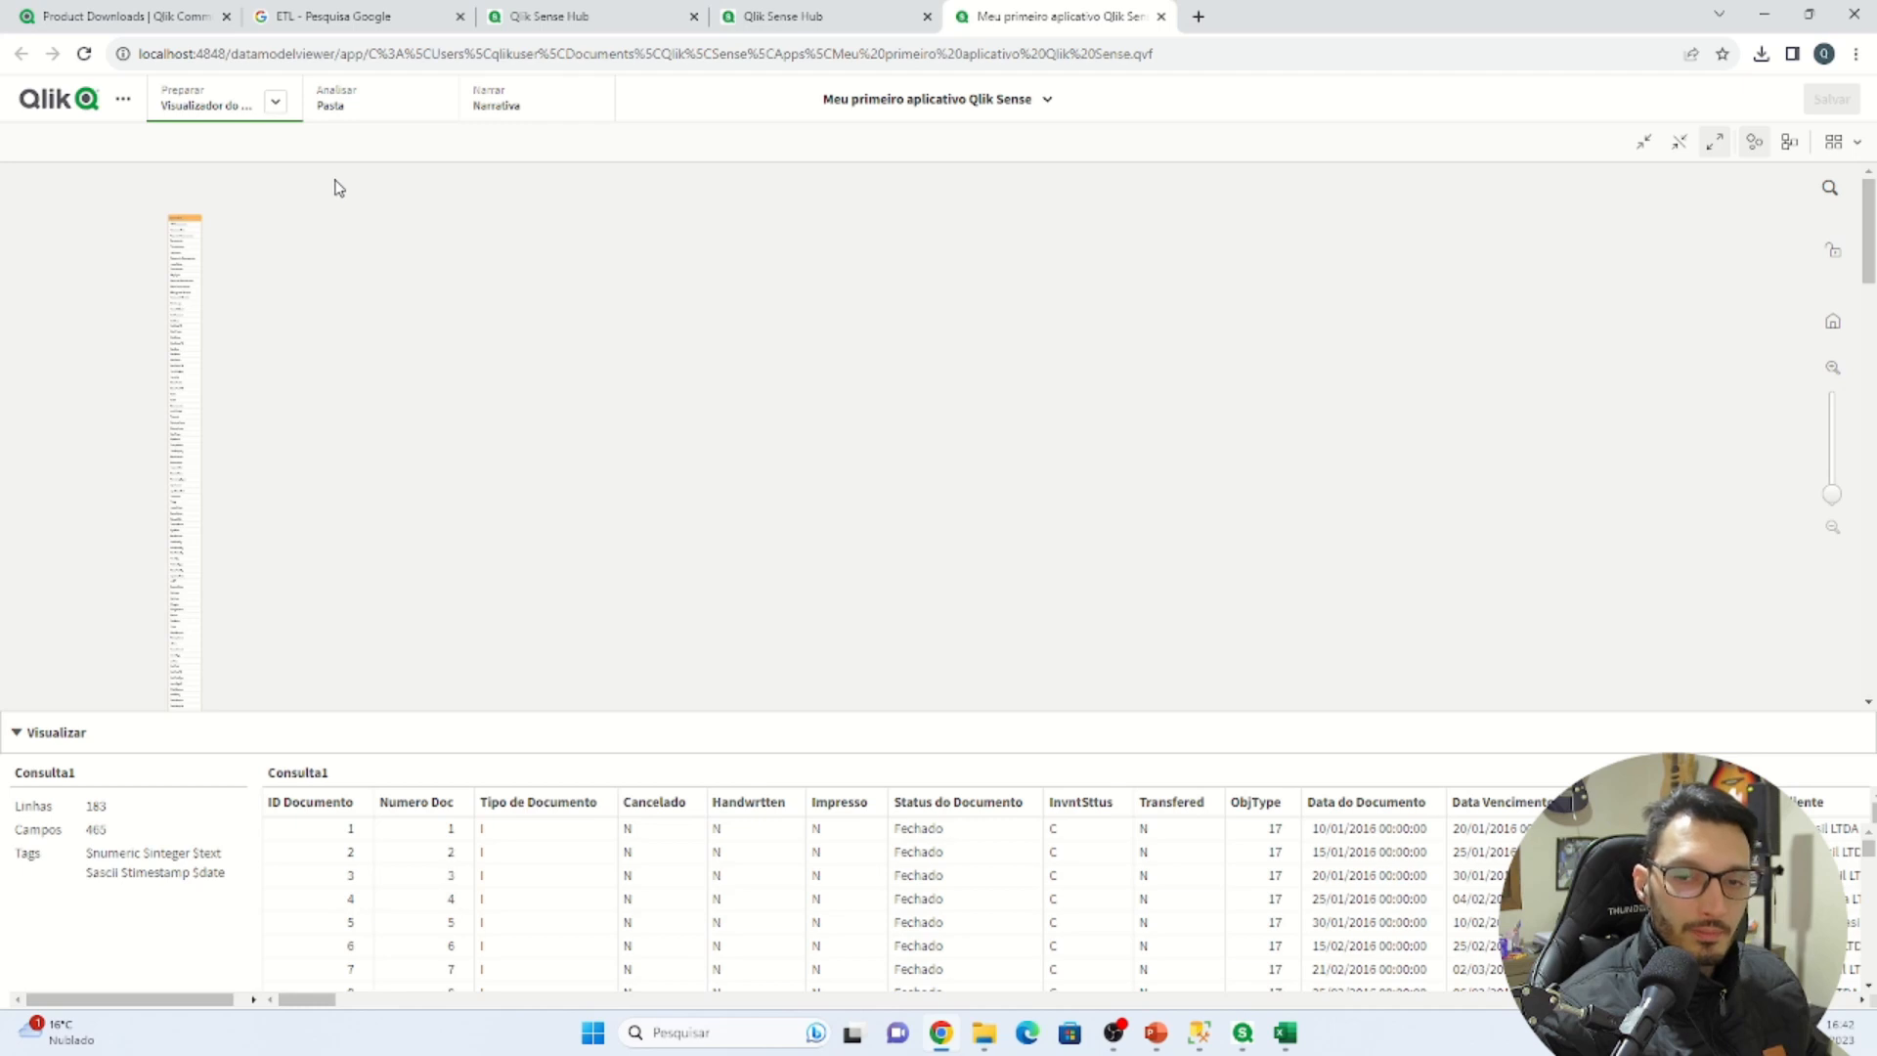
Go to the analysis sheet Minha nova pasta and open the app's options for appearance and sheet title styling
click(335, 110)
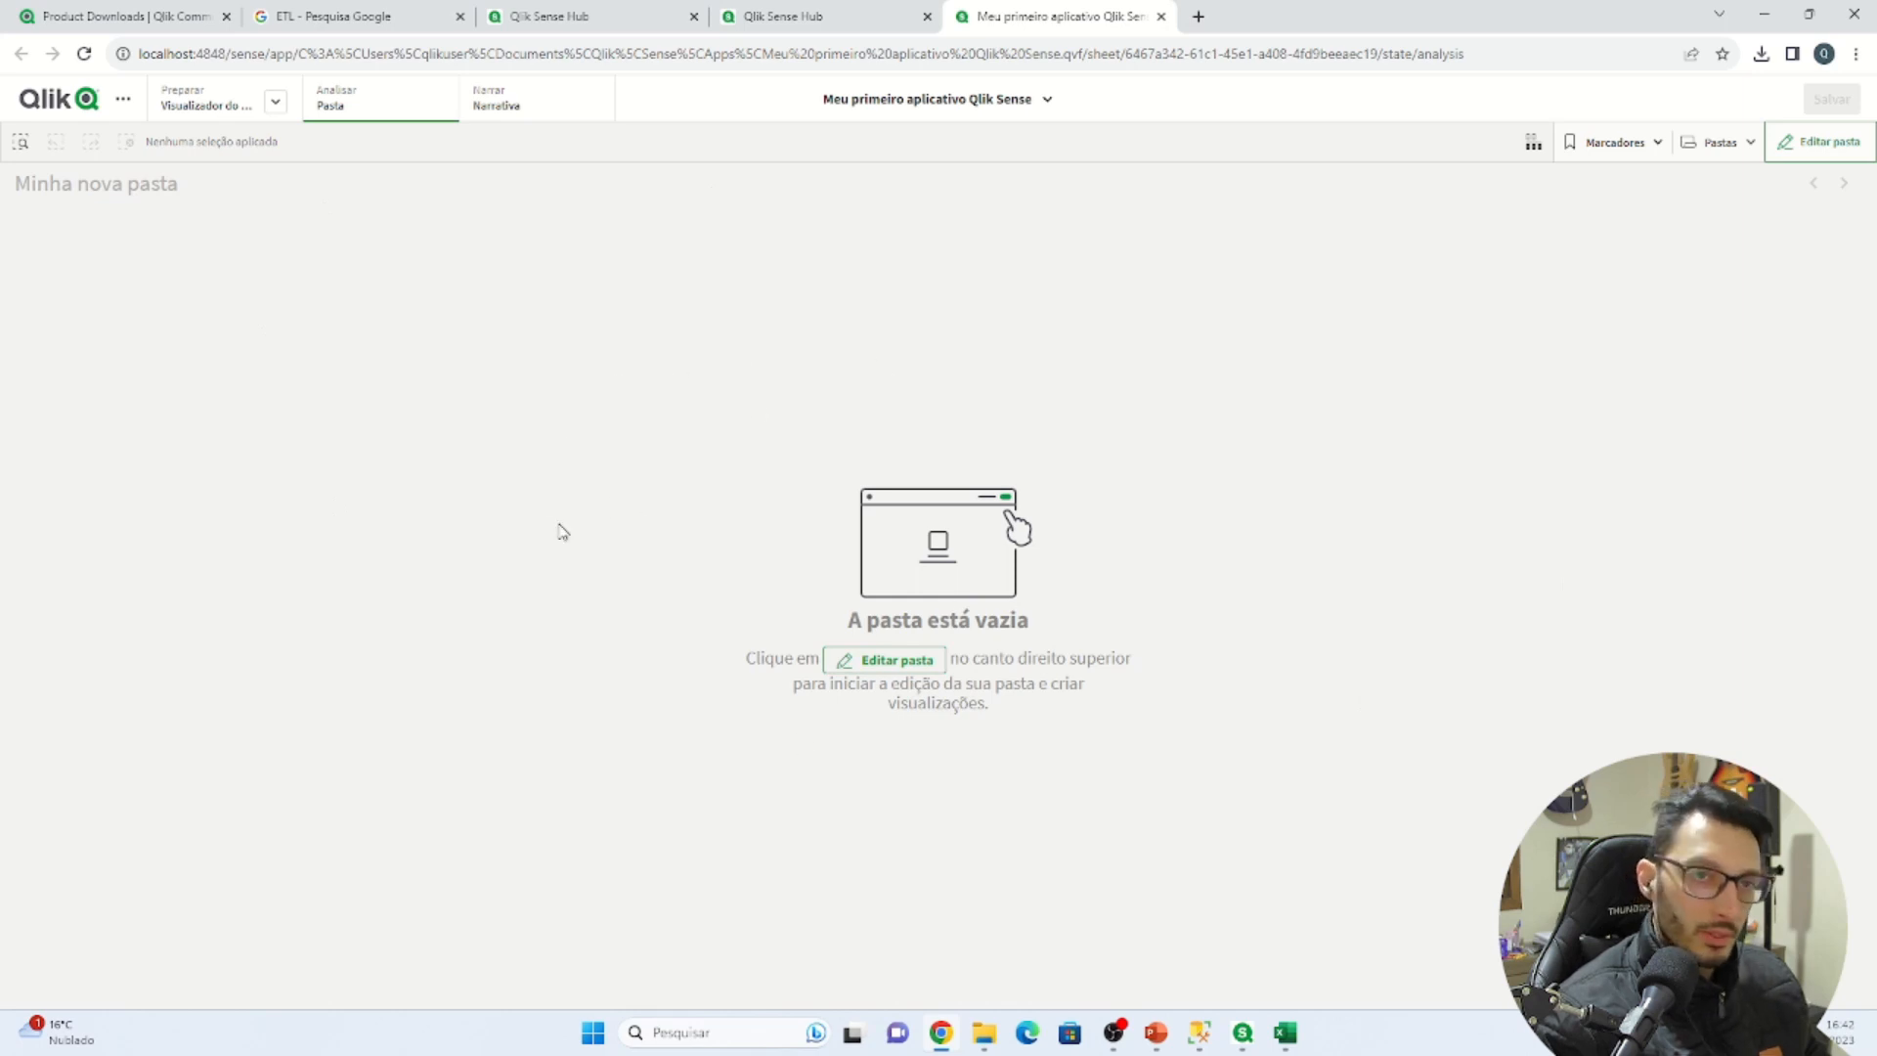
click(924, 103)
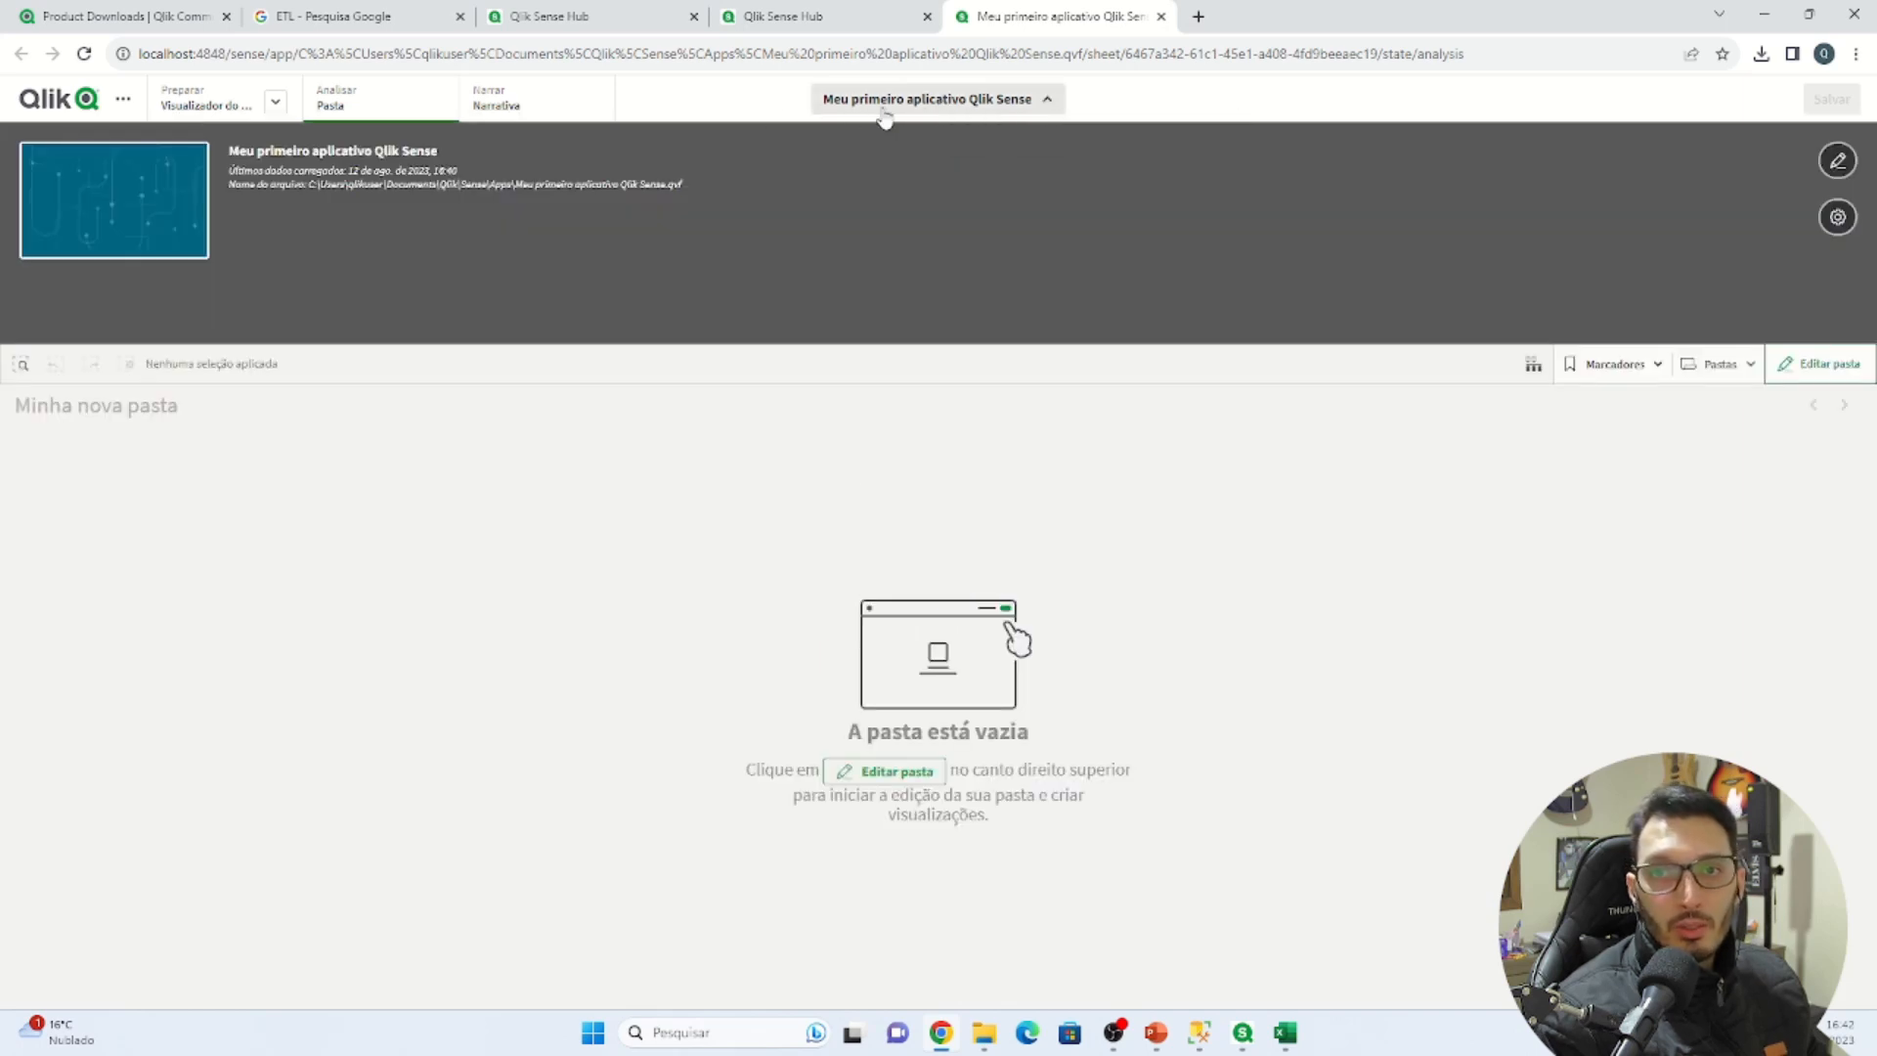
click(1837, 219)
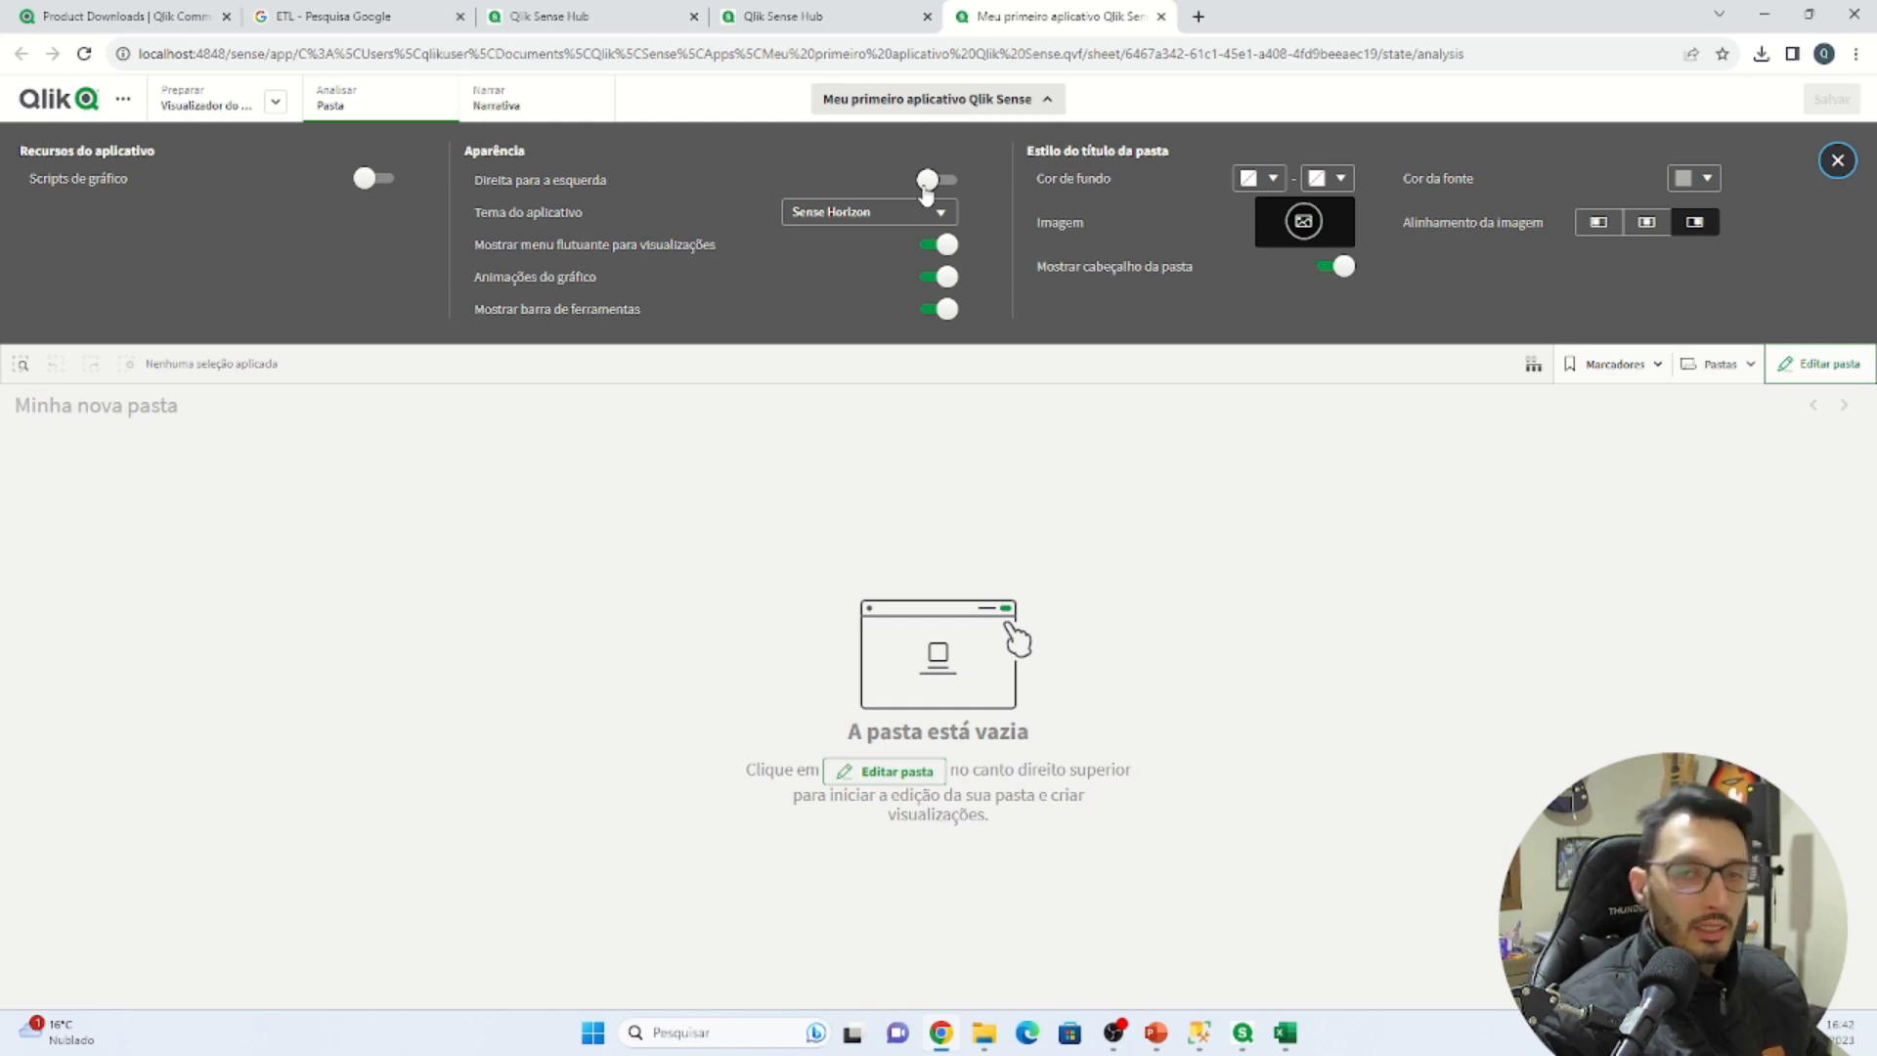
Try the Sense Focus theme and others for the app, and settle on Sense Classic
click(925, 223)
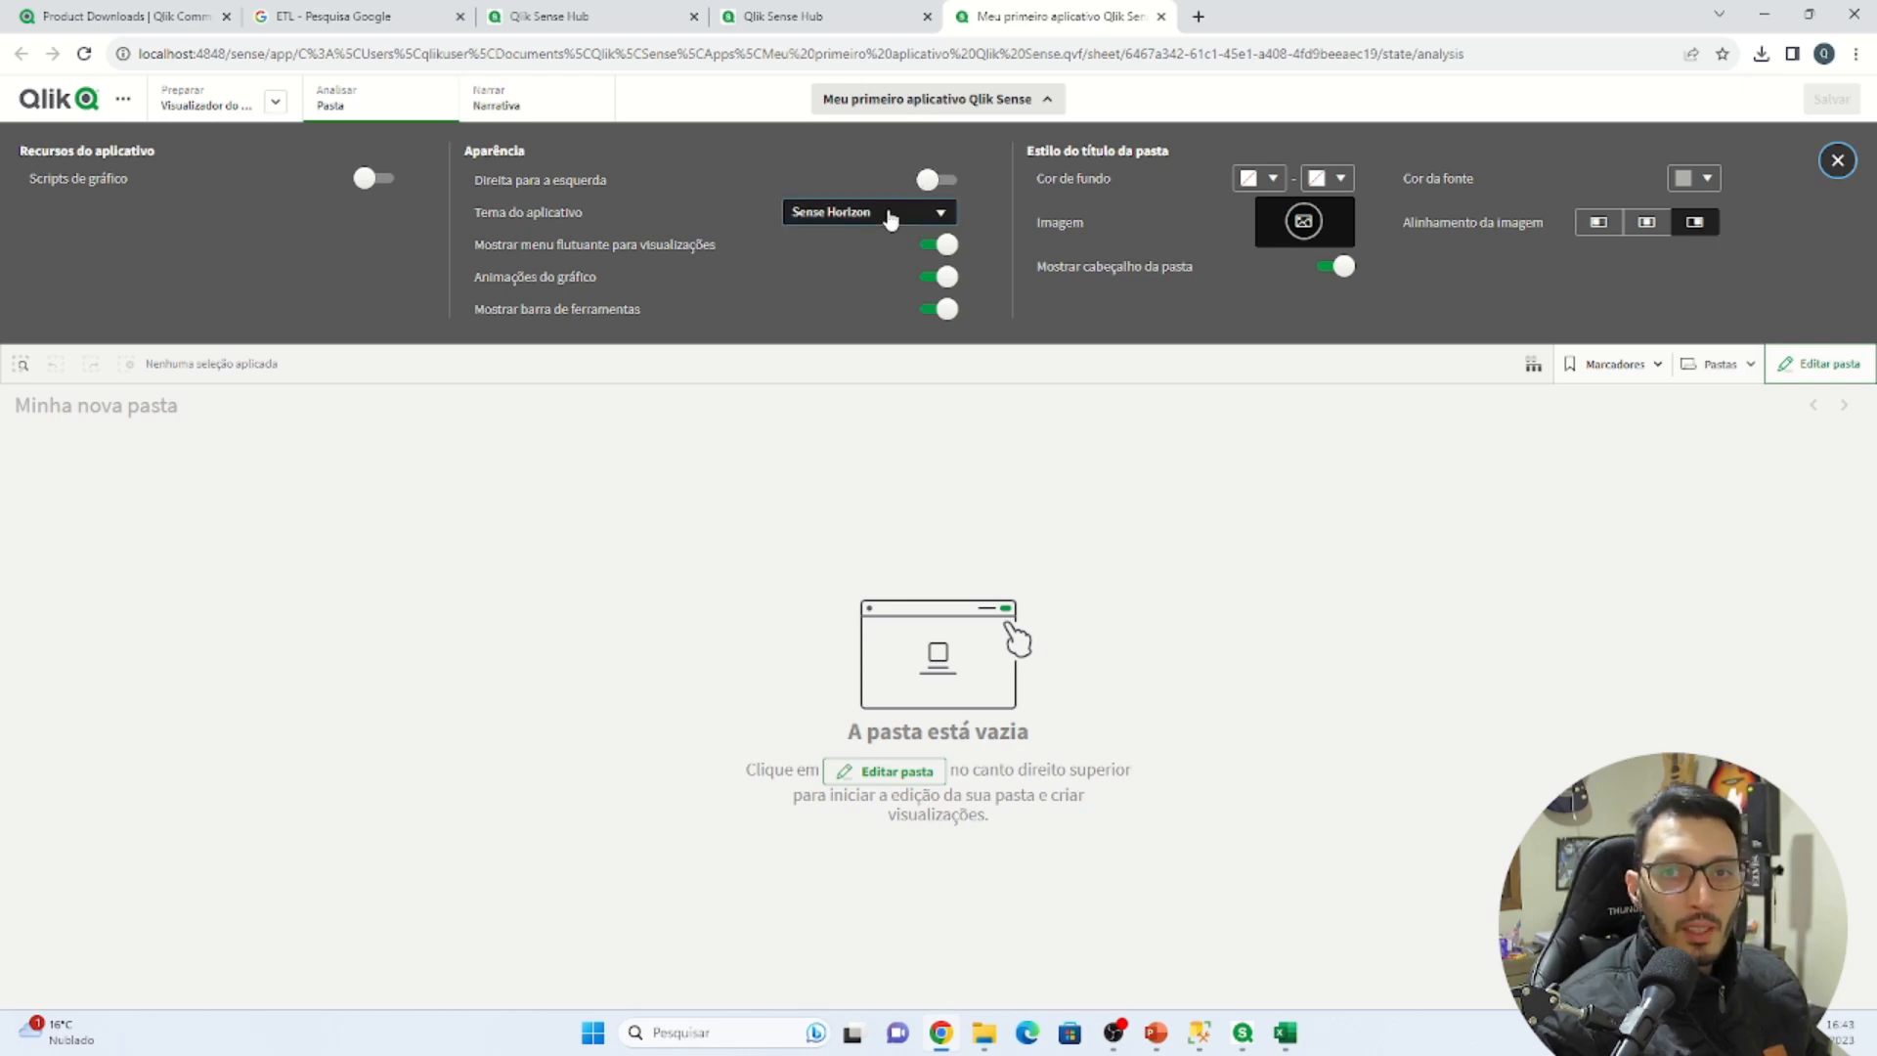
click(867, 285)
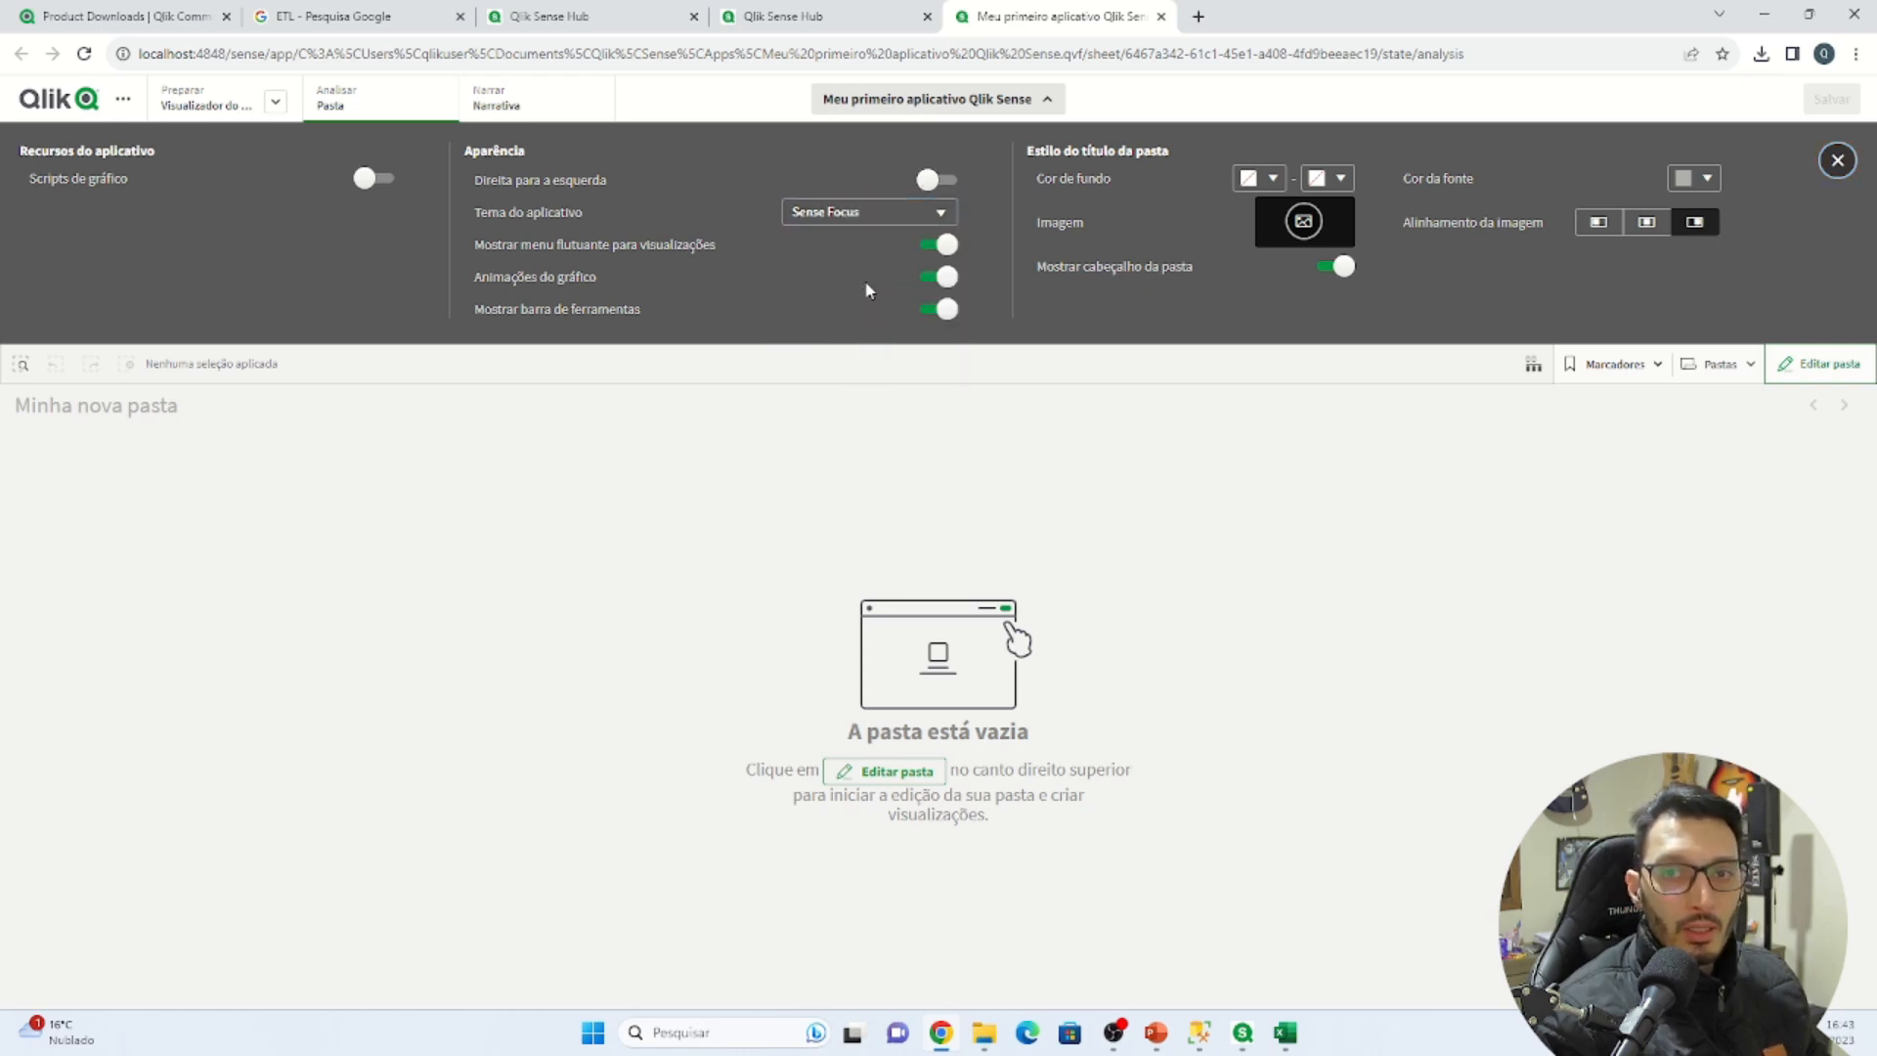
click(863, 223)
click(855, 319)
click(856, 214)
click(853, 252)
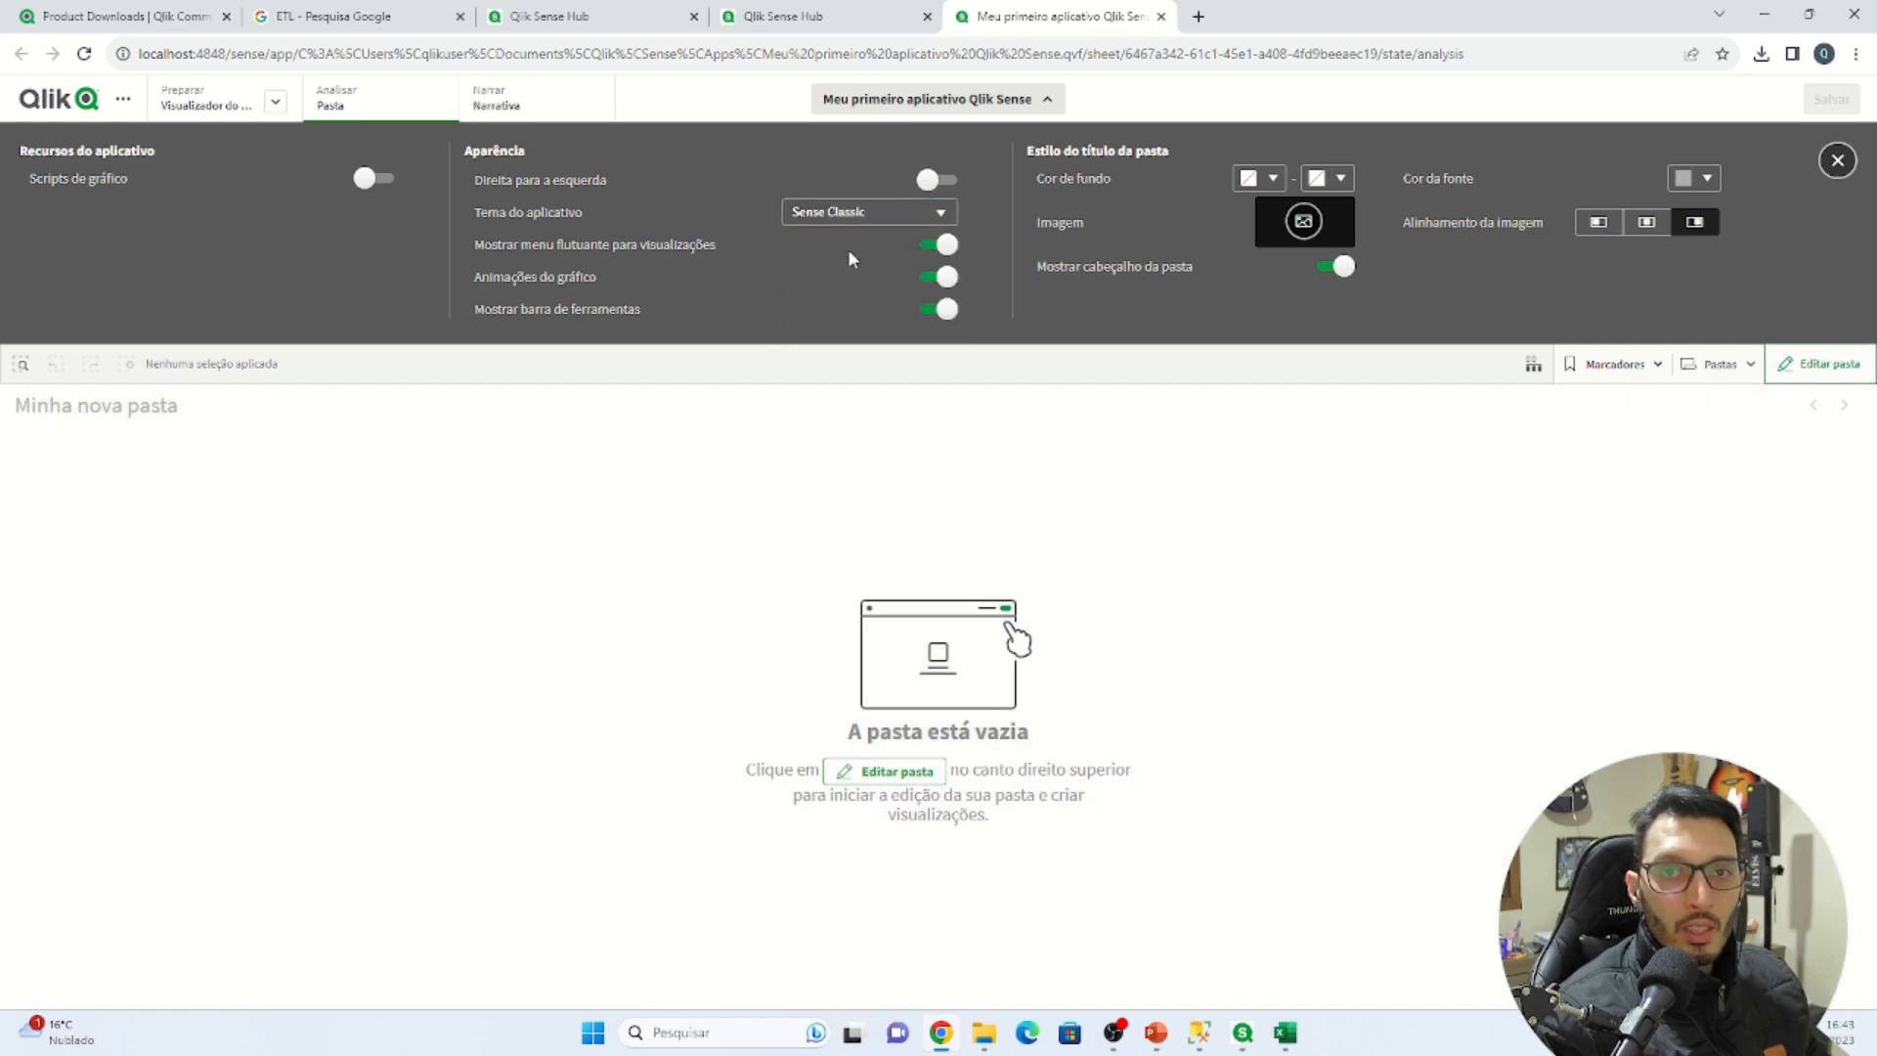
Turn off the chart animations (Animações do gráfico) and keep the visualizations' hover menu enabled
click(945, 252)
click(944, 254)
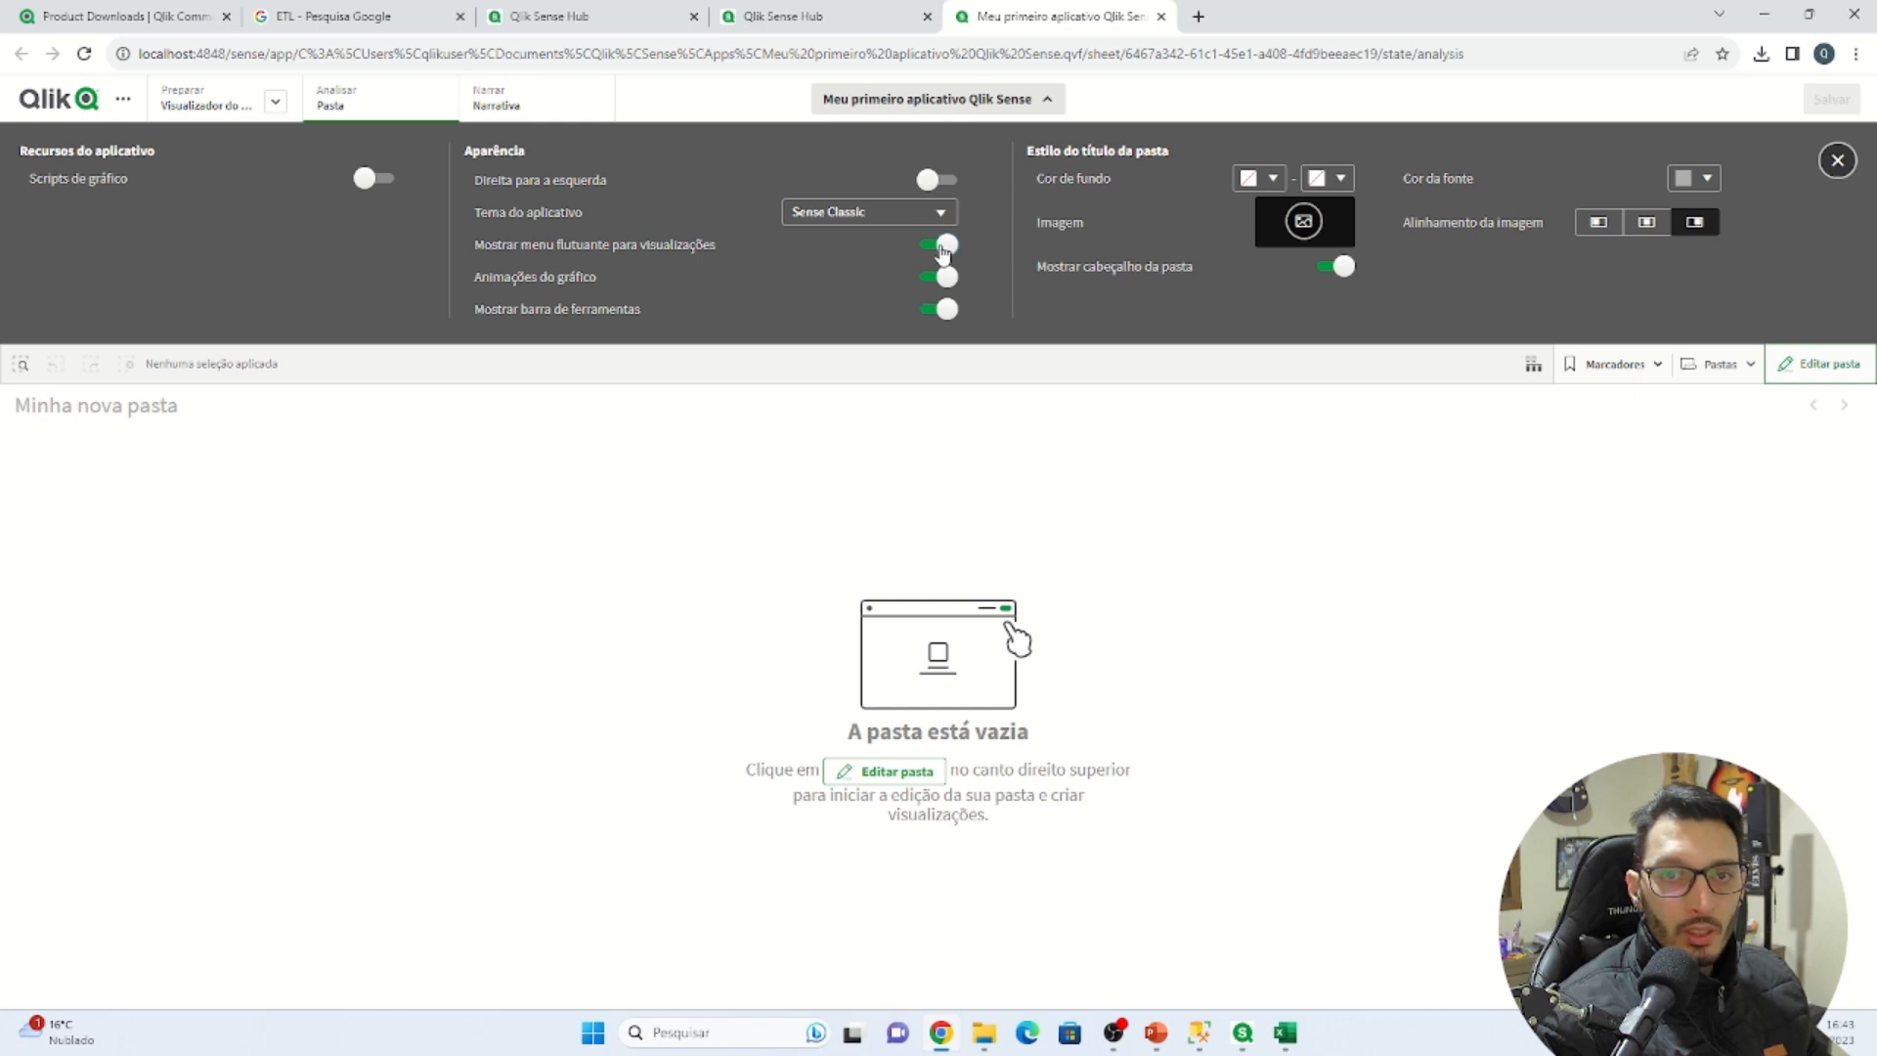
click(941, 280)
click(945, 252)
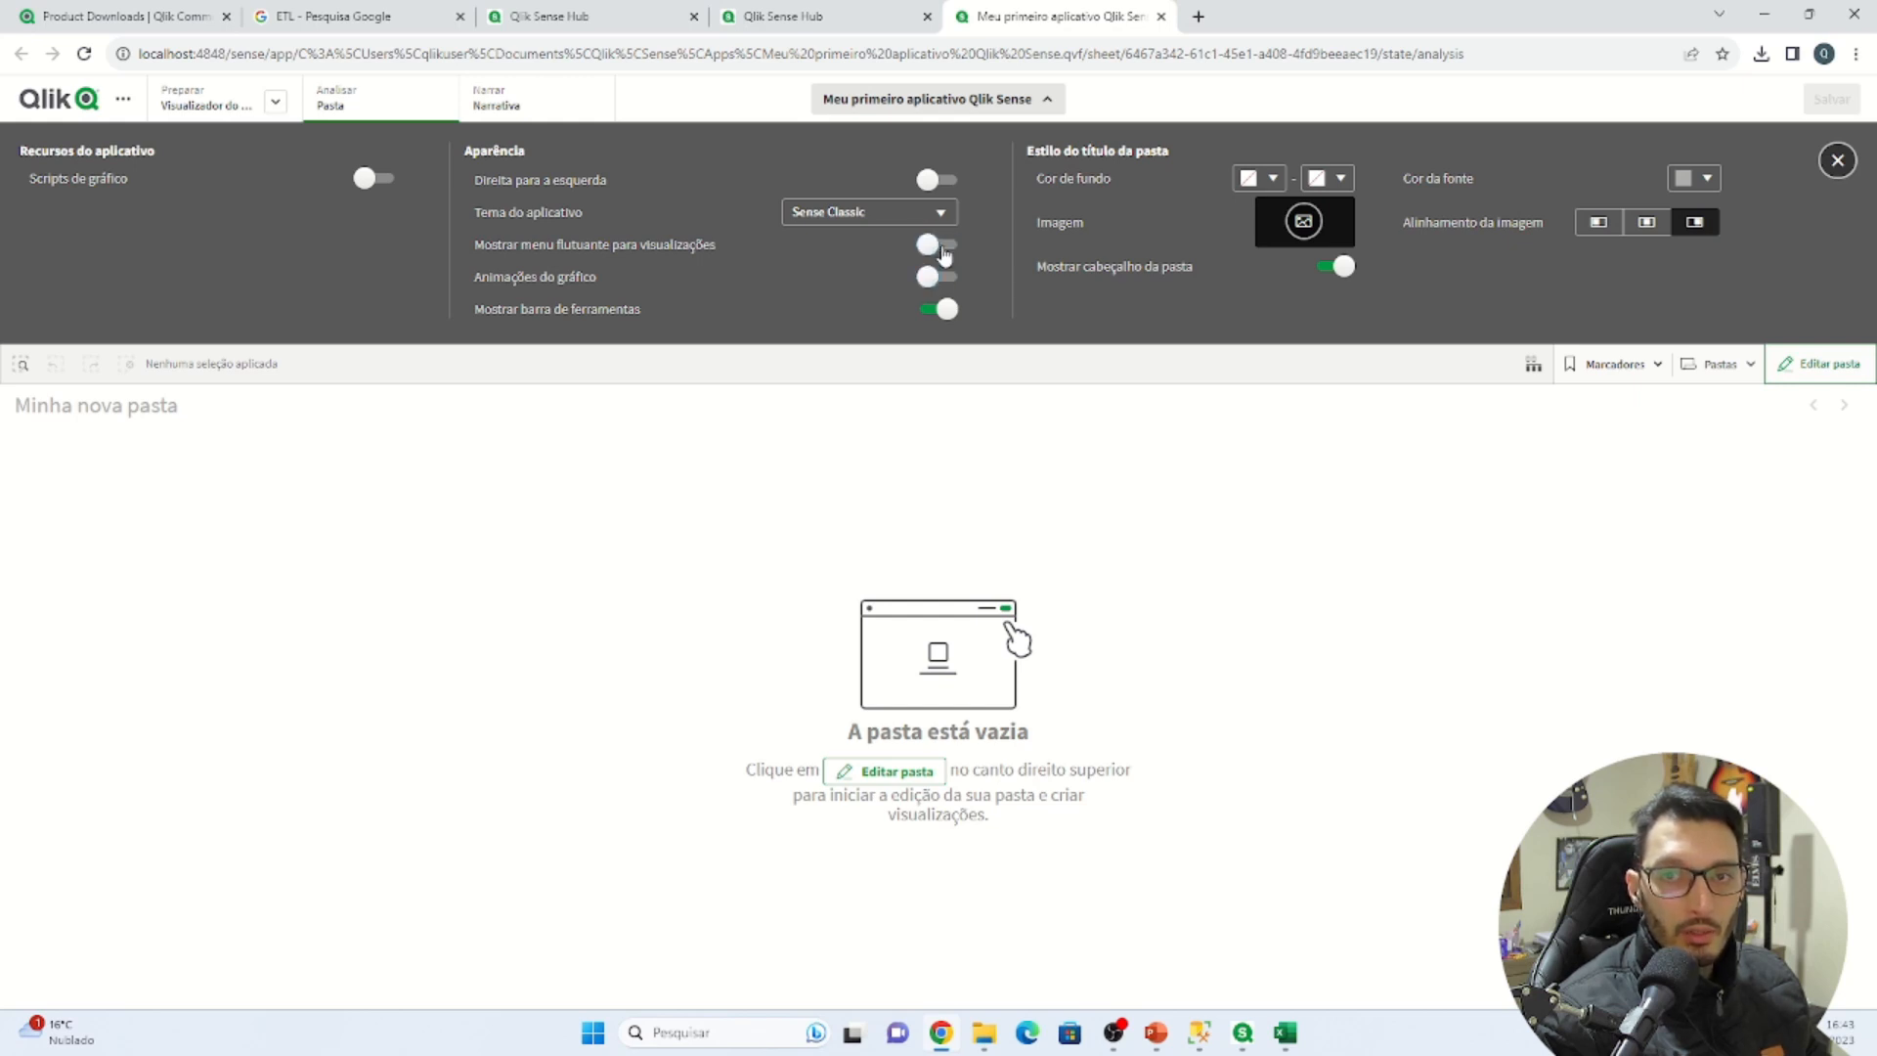
click(940, 254)
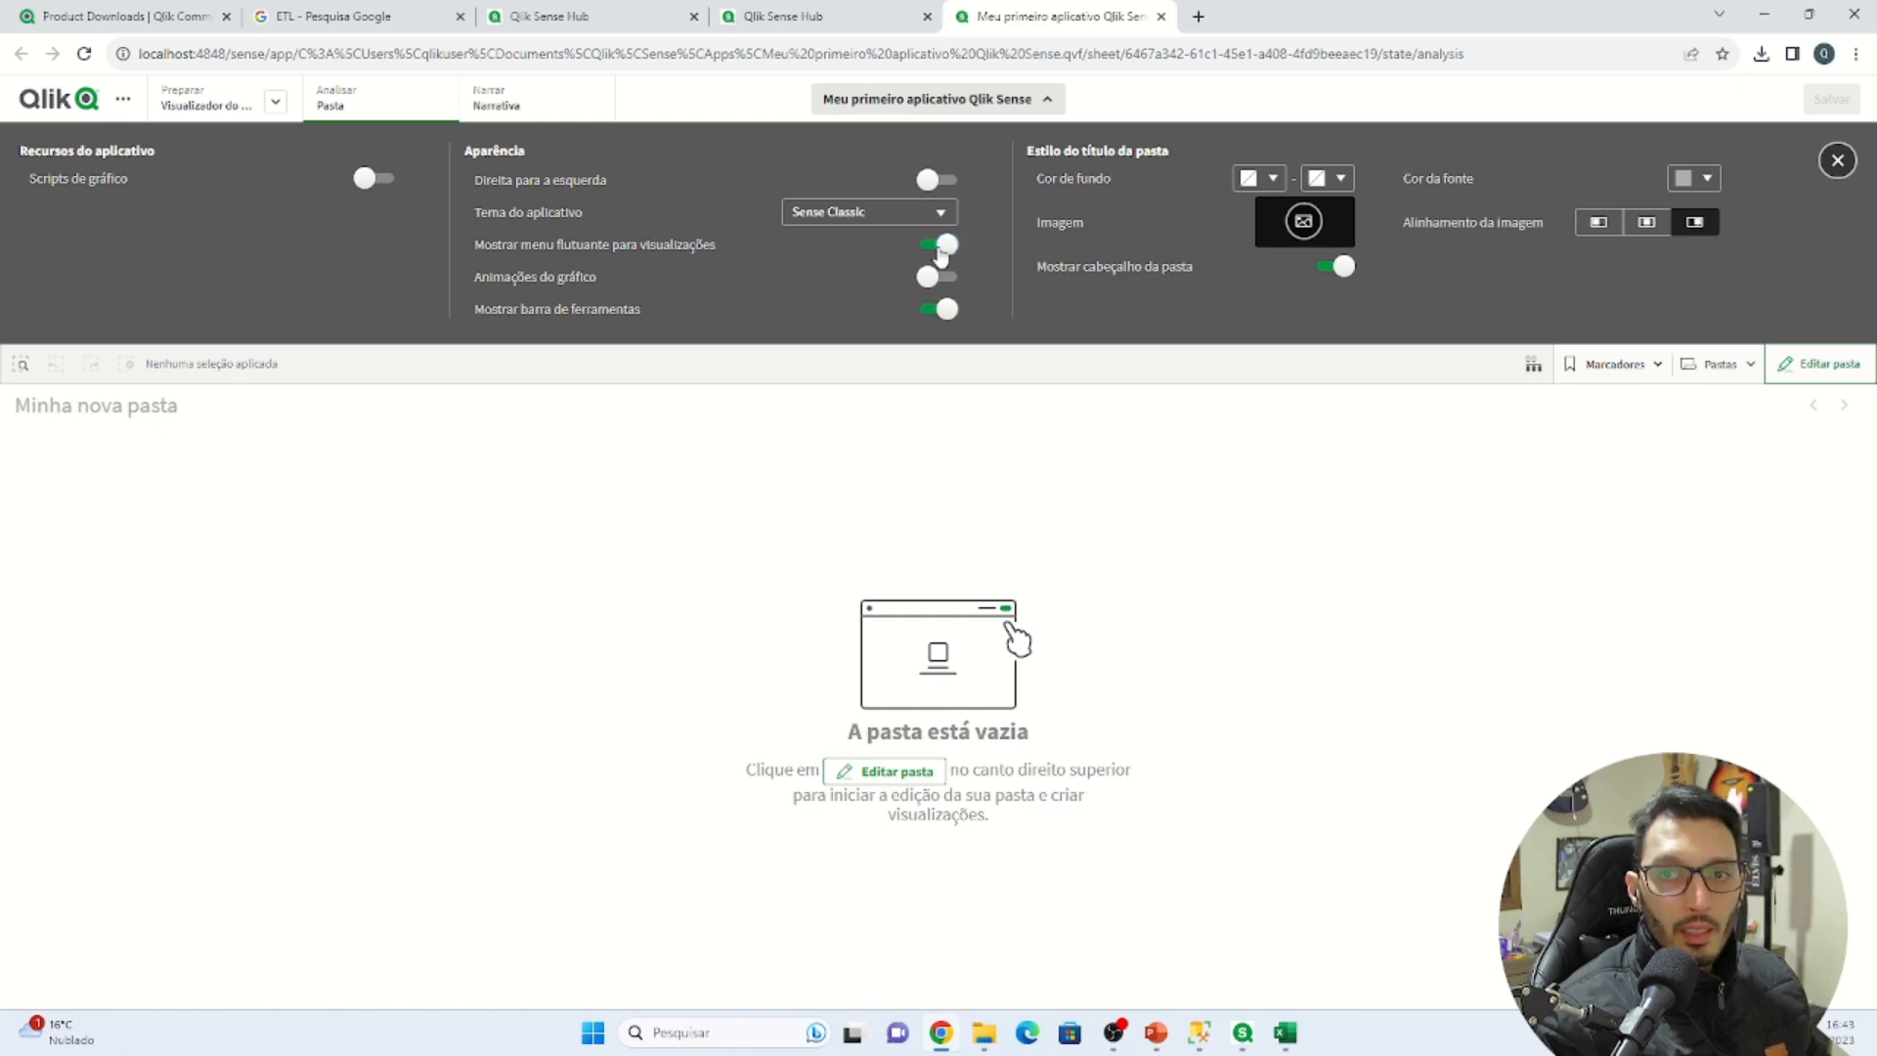
Toggle the toolbar and the sheet header off and back on to preview their effect on the sheet
click(942, 311)
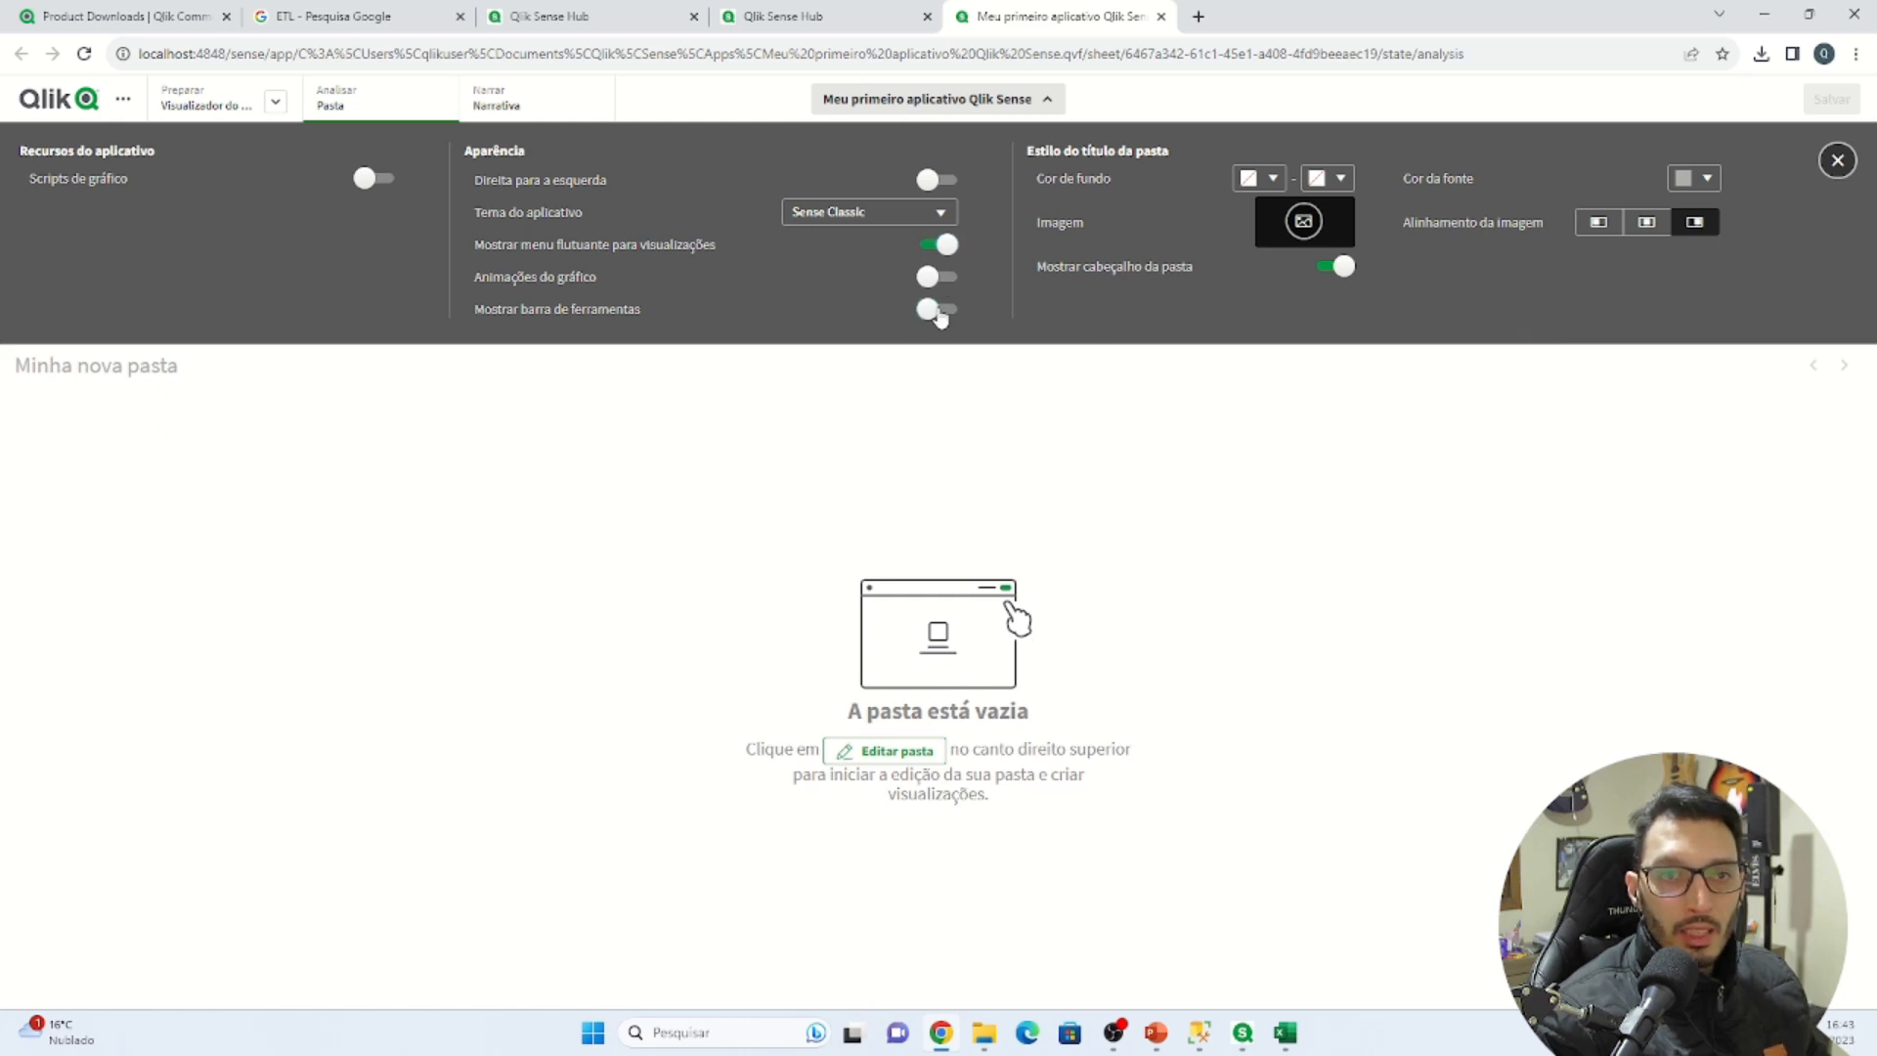
click(942, 311)
click(939, 313)
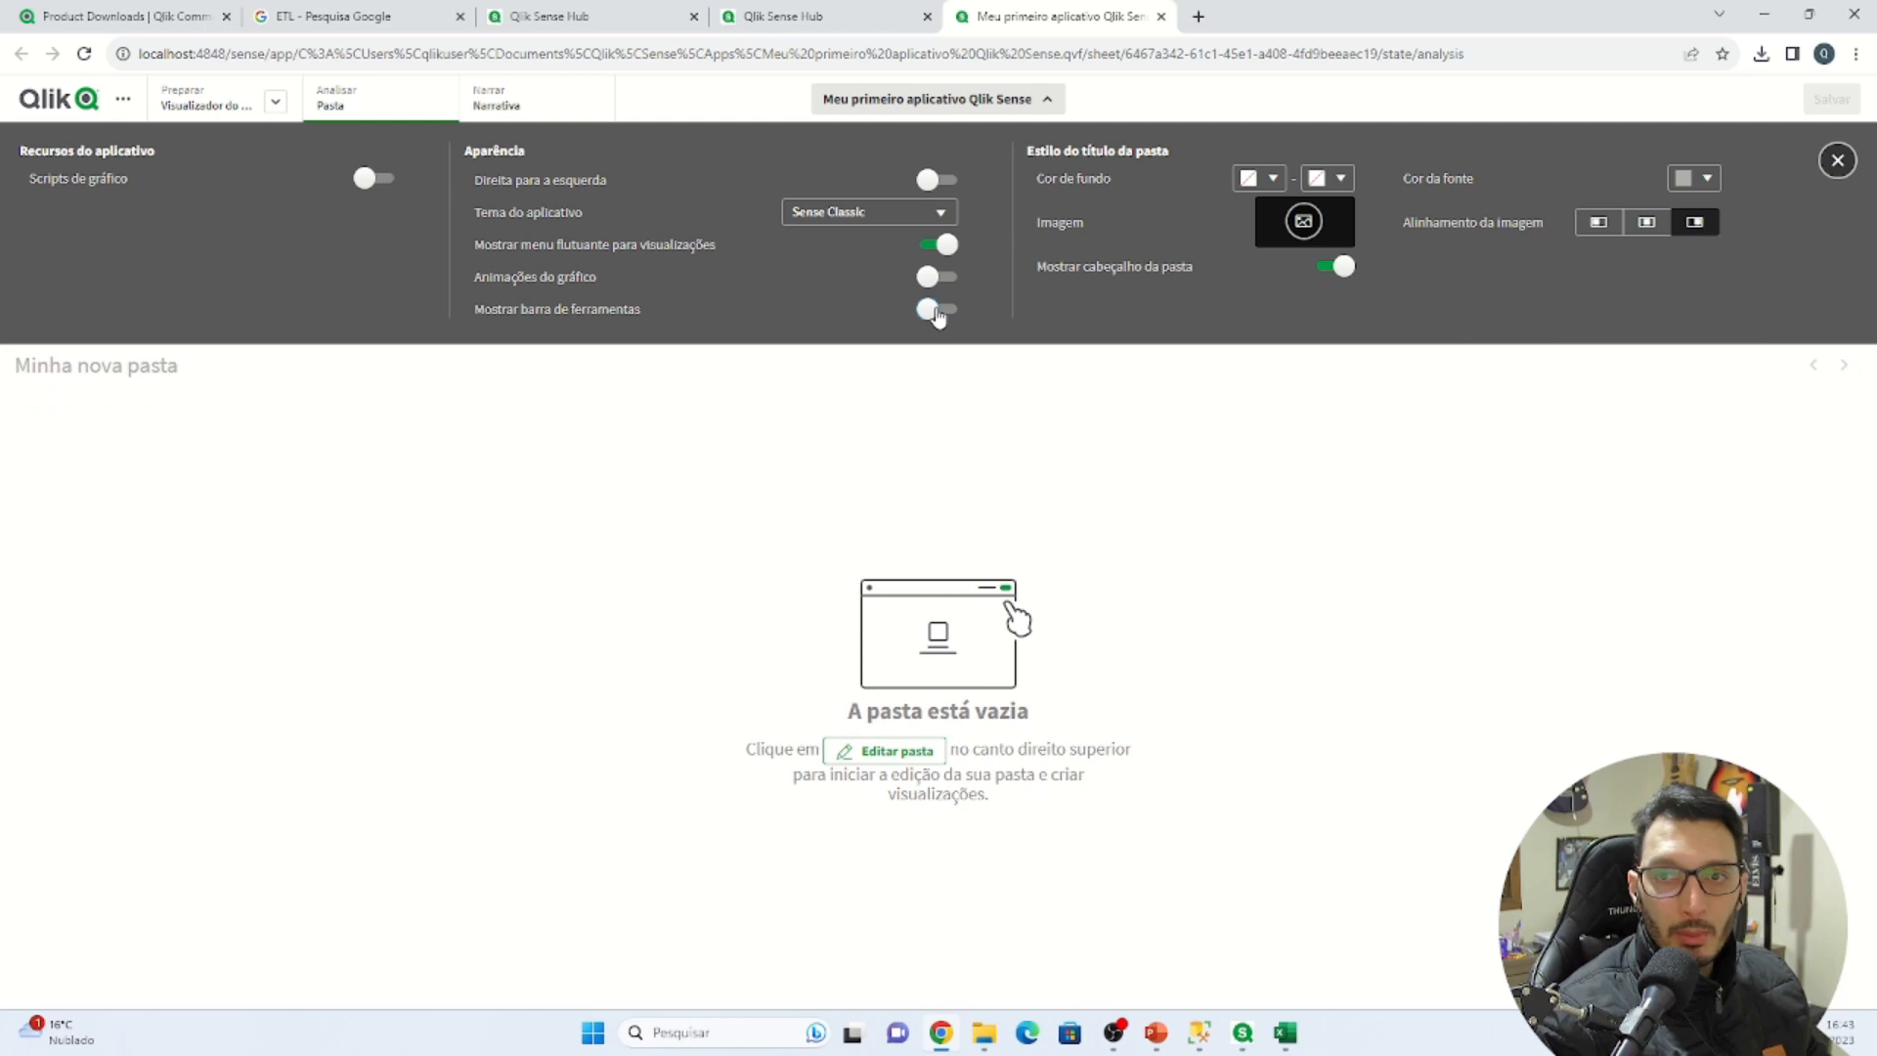
click(940, 313)
click(1348, 266)
click(1348, 268)
click(1347, 268)
click(1347, 268)
Set both sheet title background colours to blue 4477aa, and check the media library for a title image
click(1254, 180)
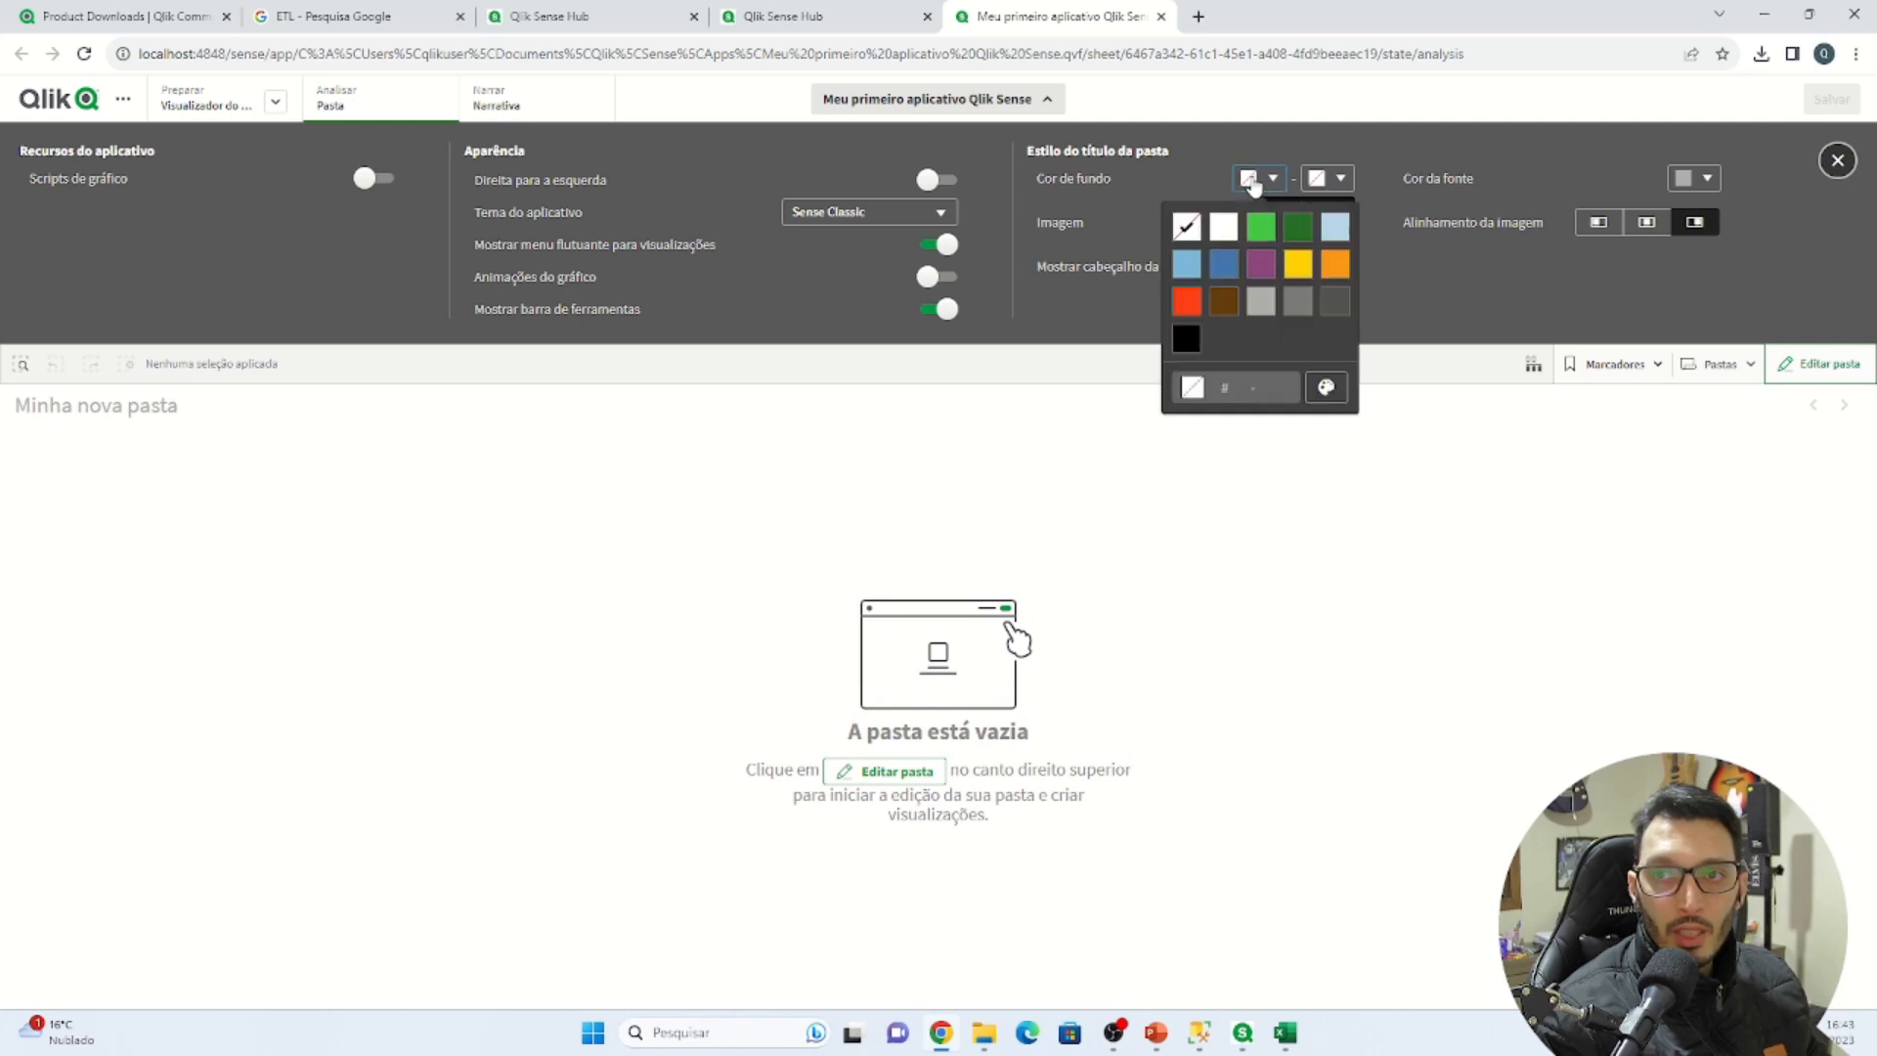
click(1225, 266)
click(1338, 180)
click(1291, 265)
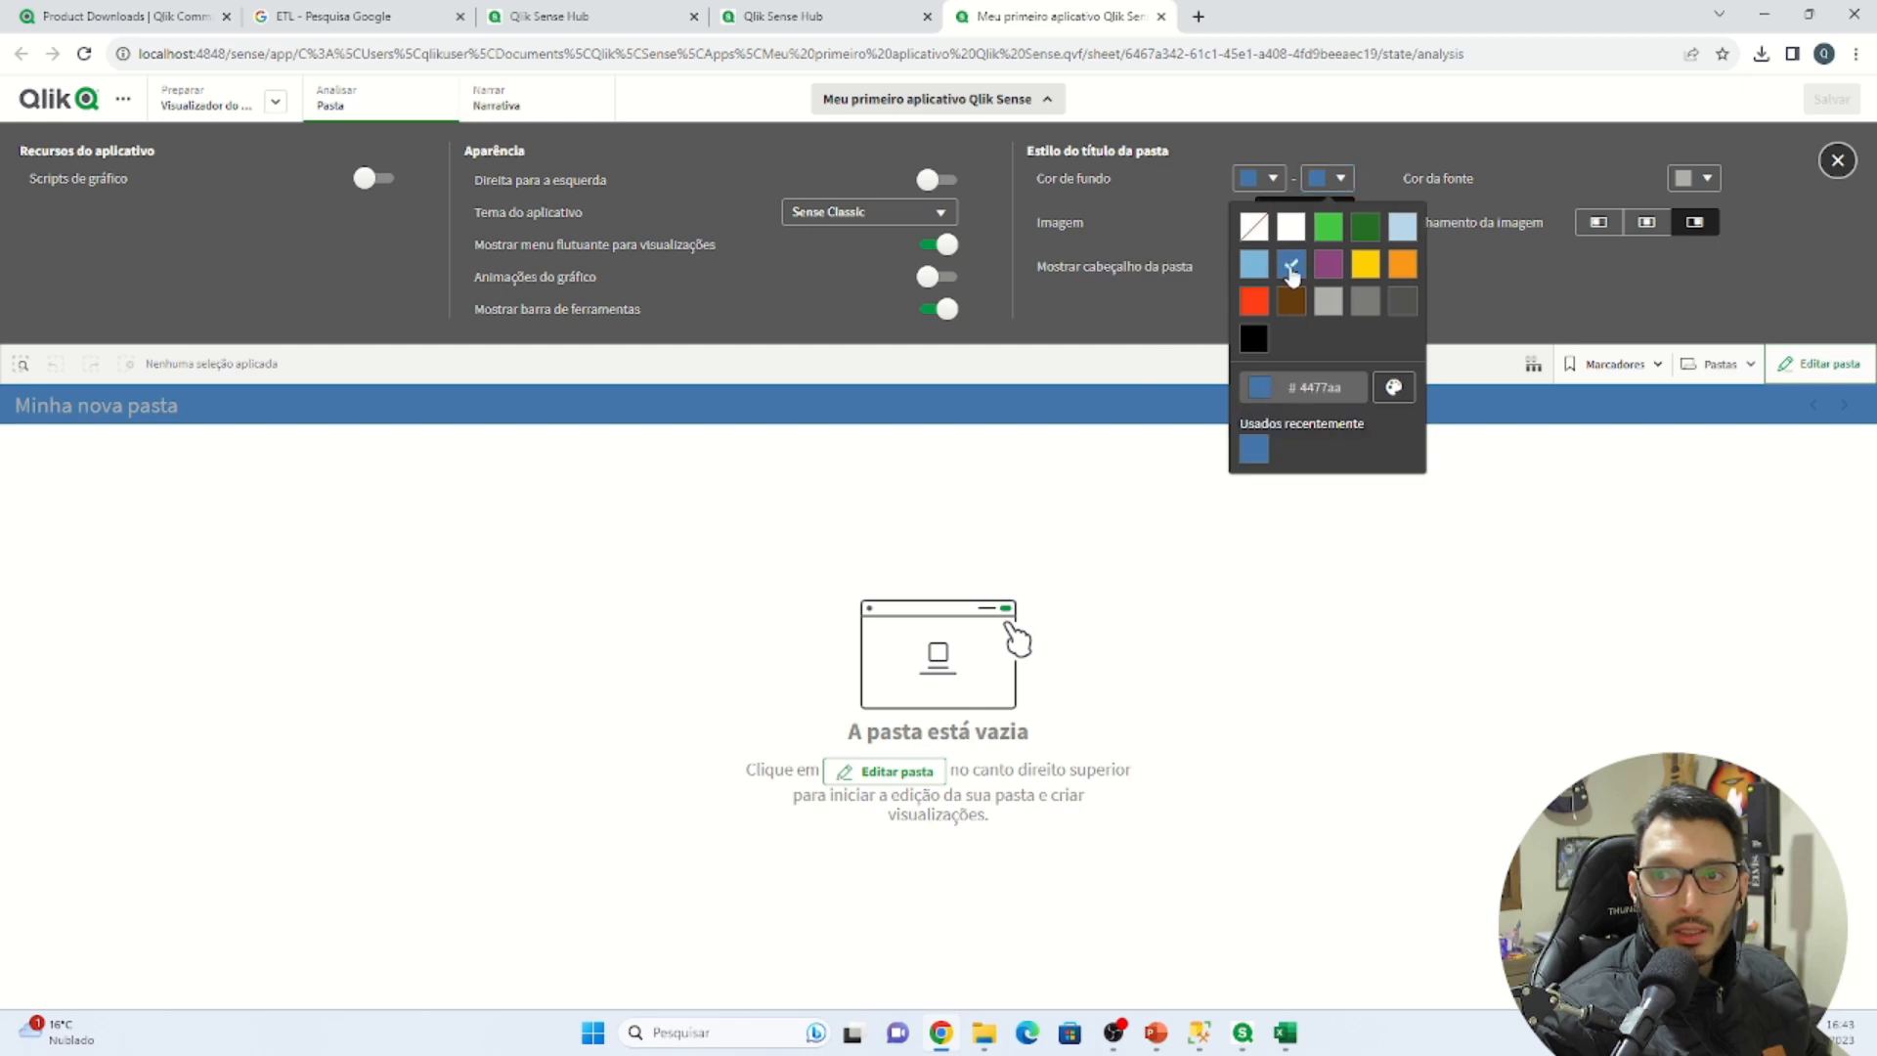
click(1173, 200)
click(1294, 227)
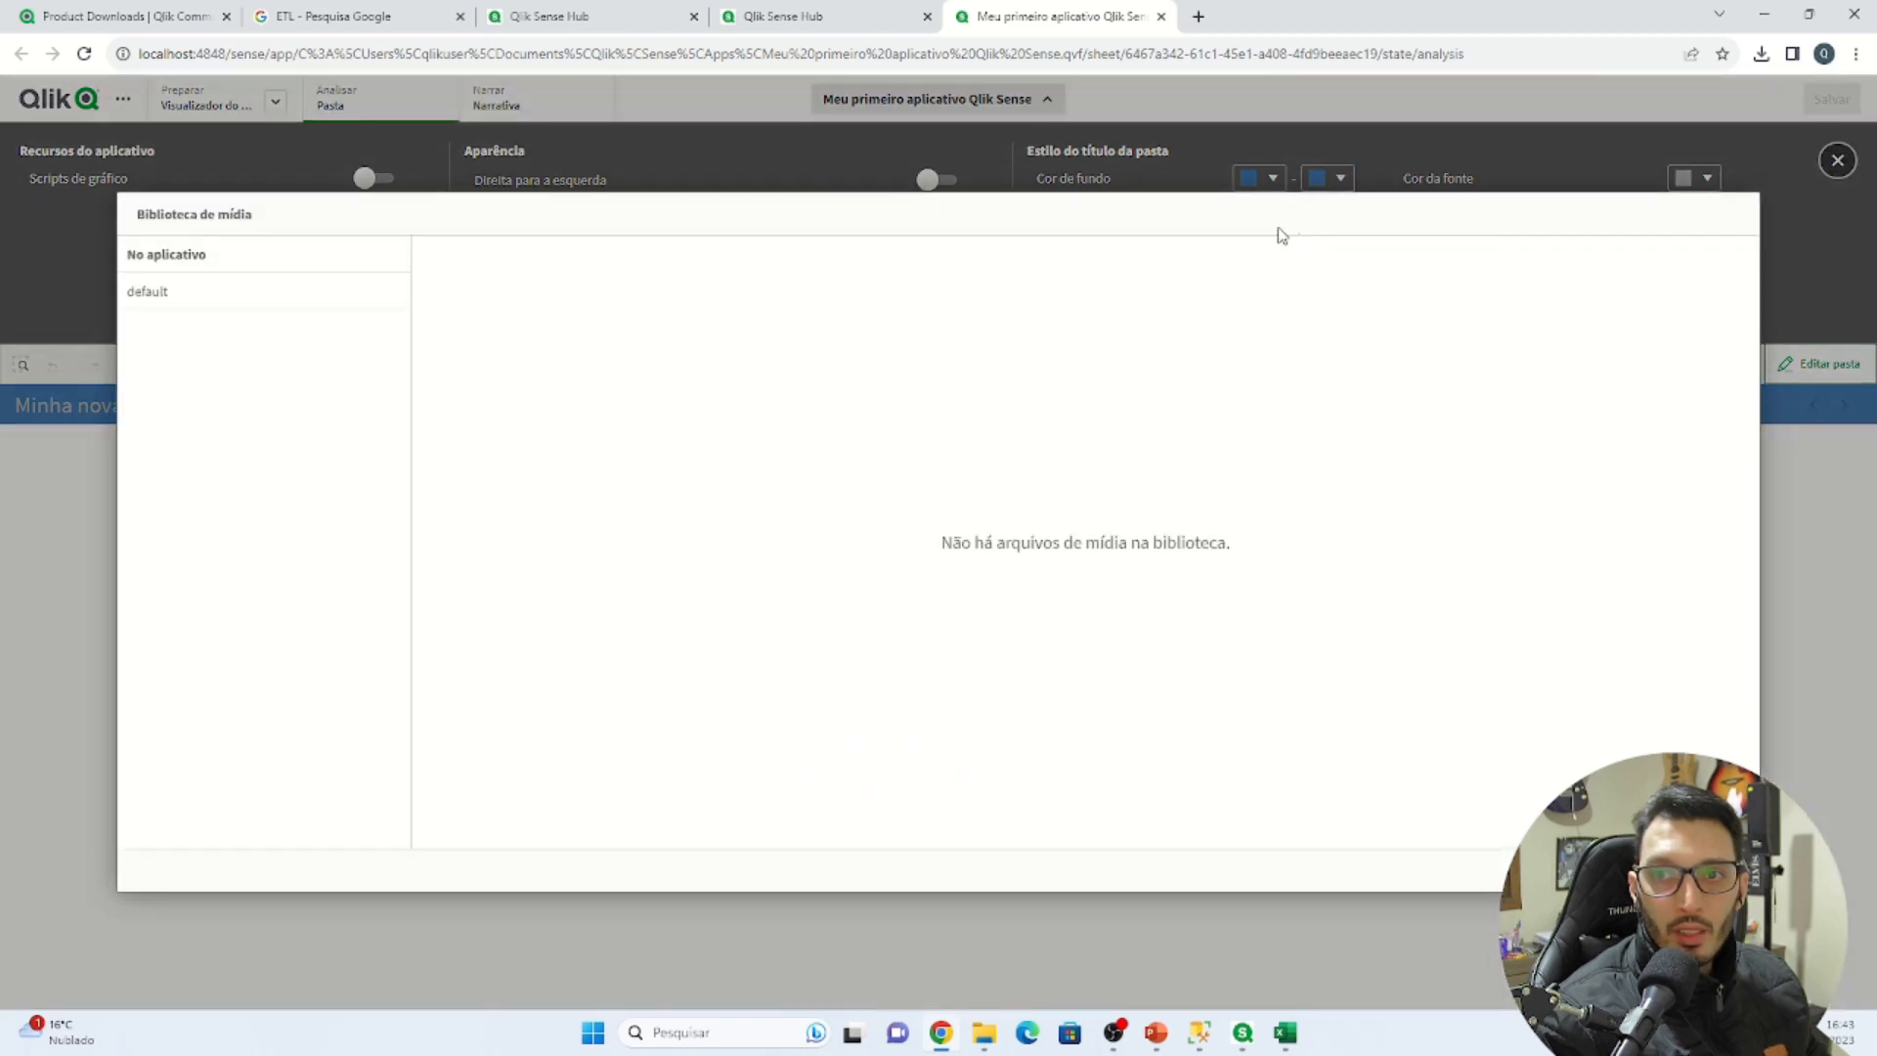
key(Escape)
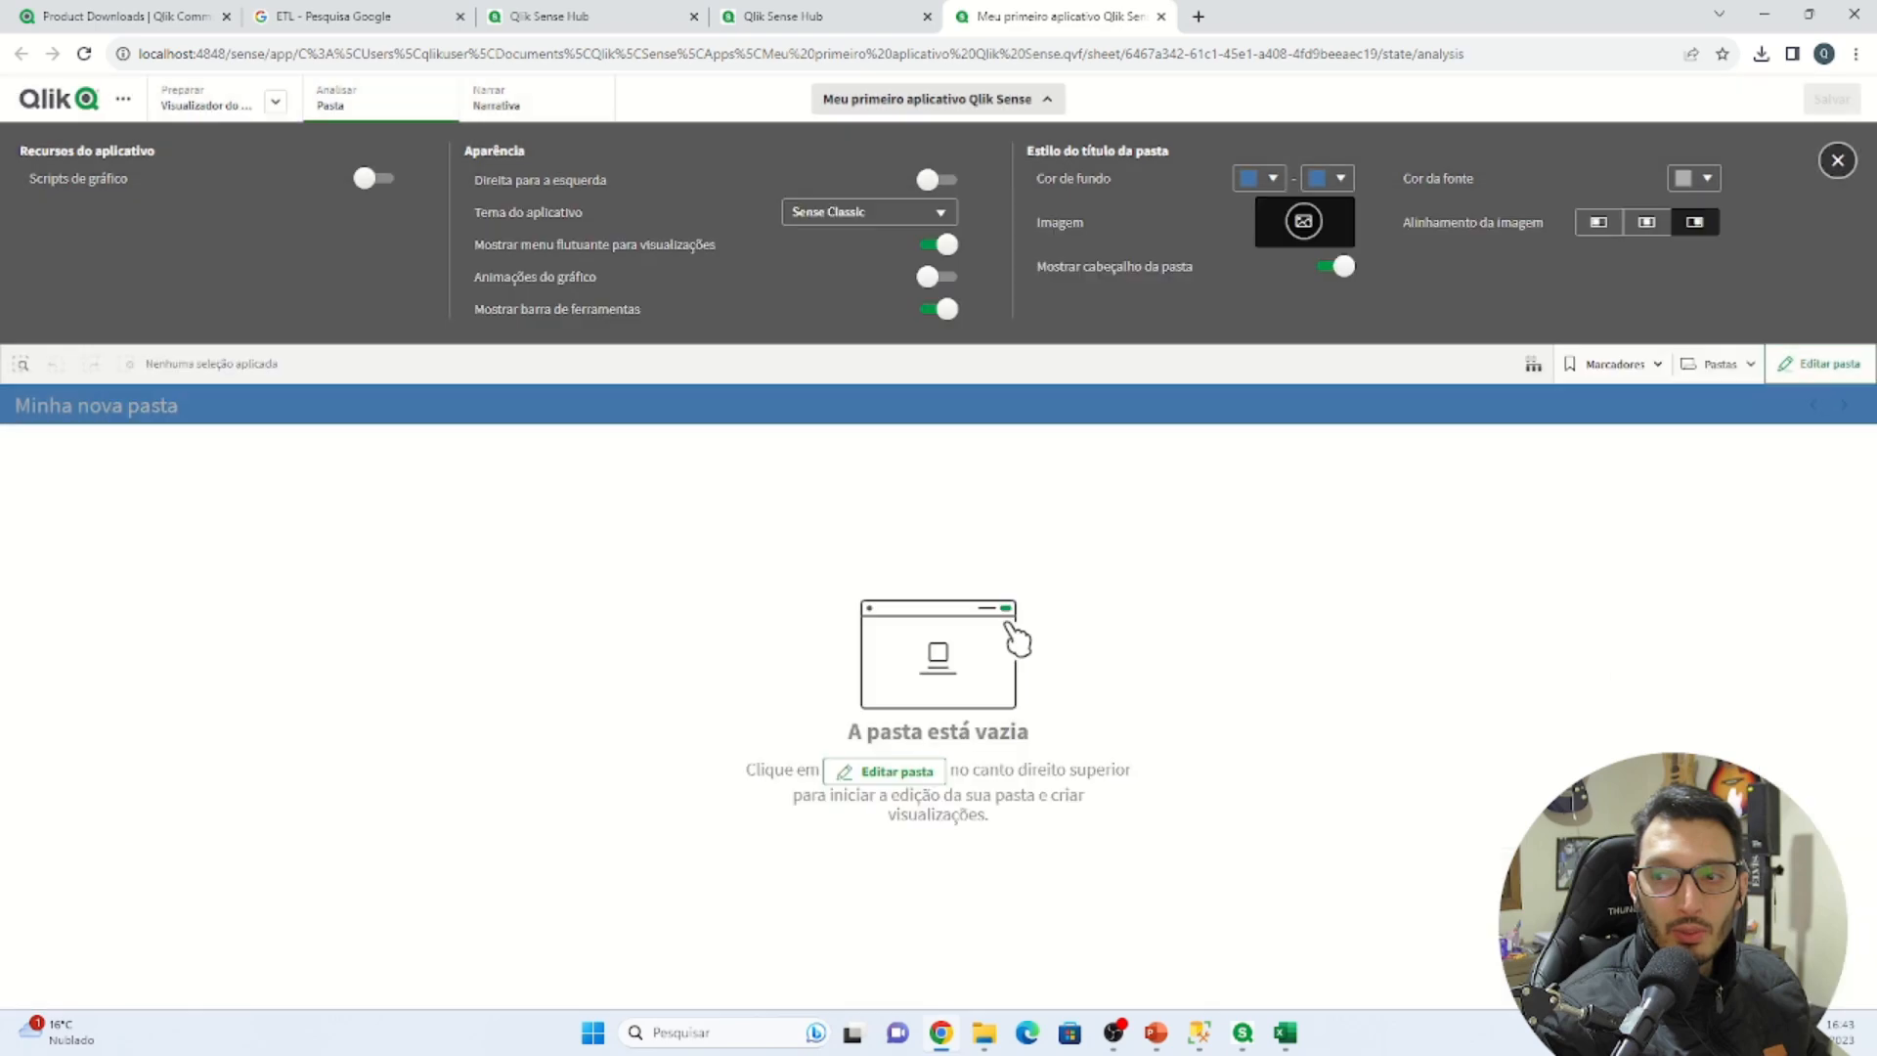
Set the sheet title's font colour to white and close the app options
click(1706, 178)
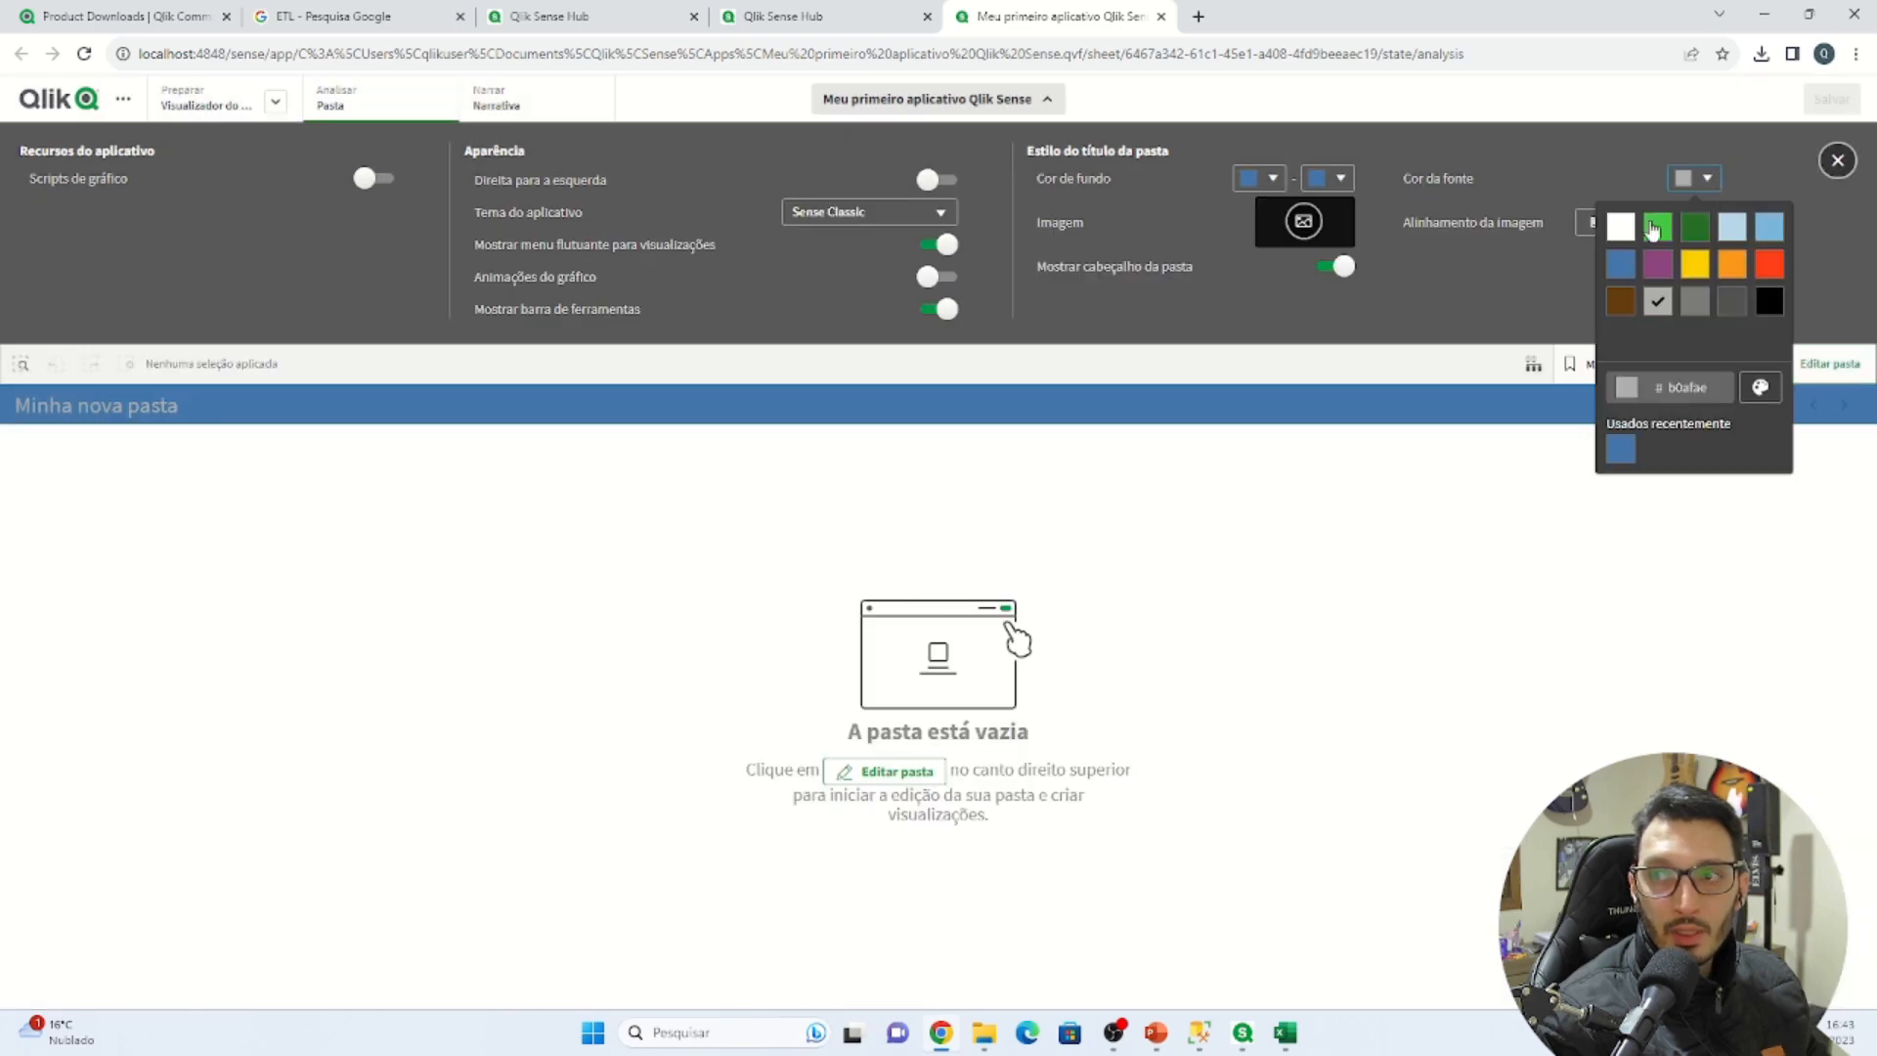
click(1621, 229)
click(1505, 464)
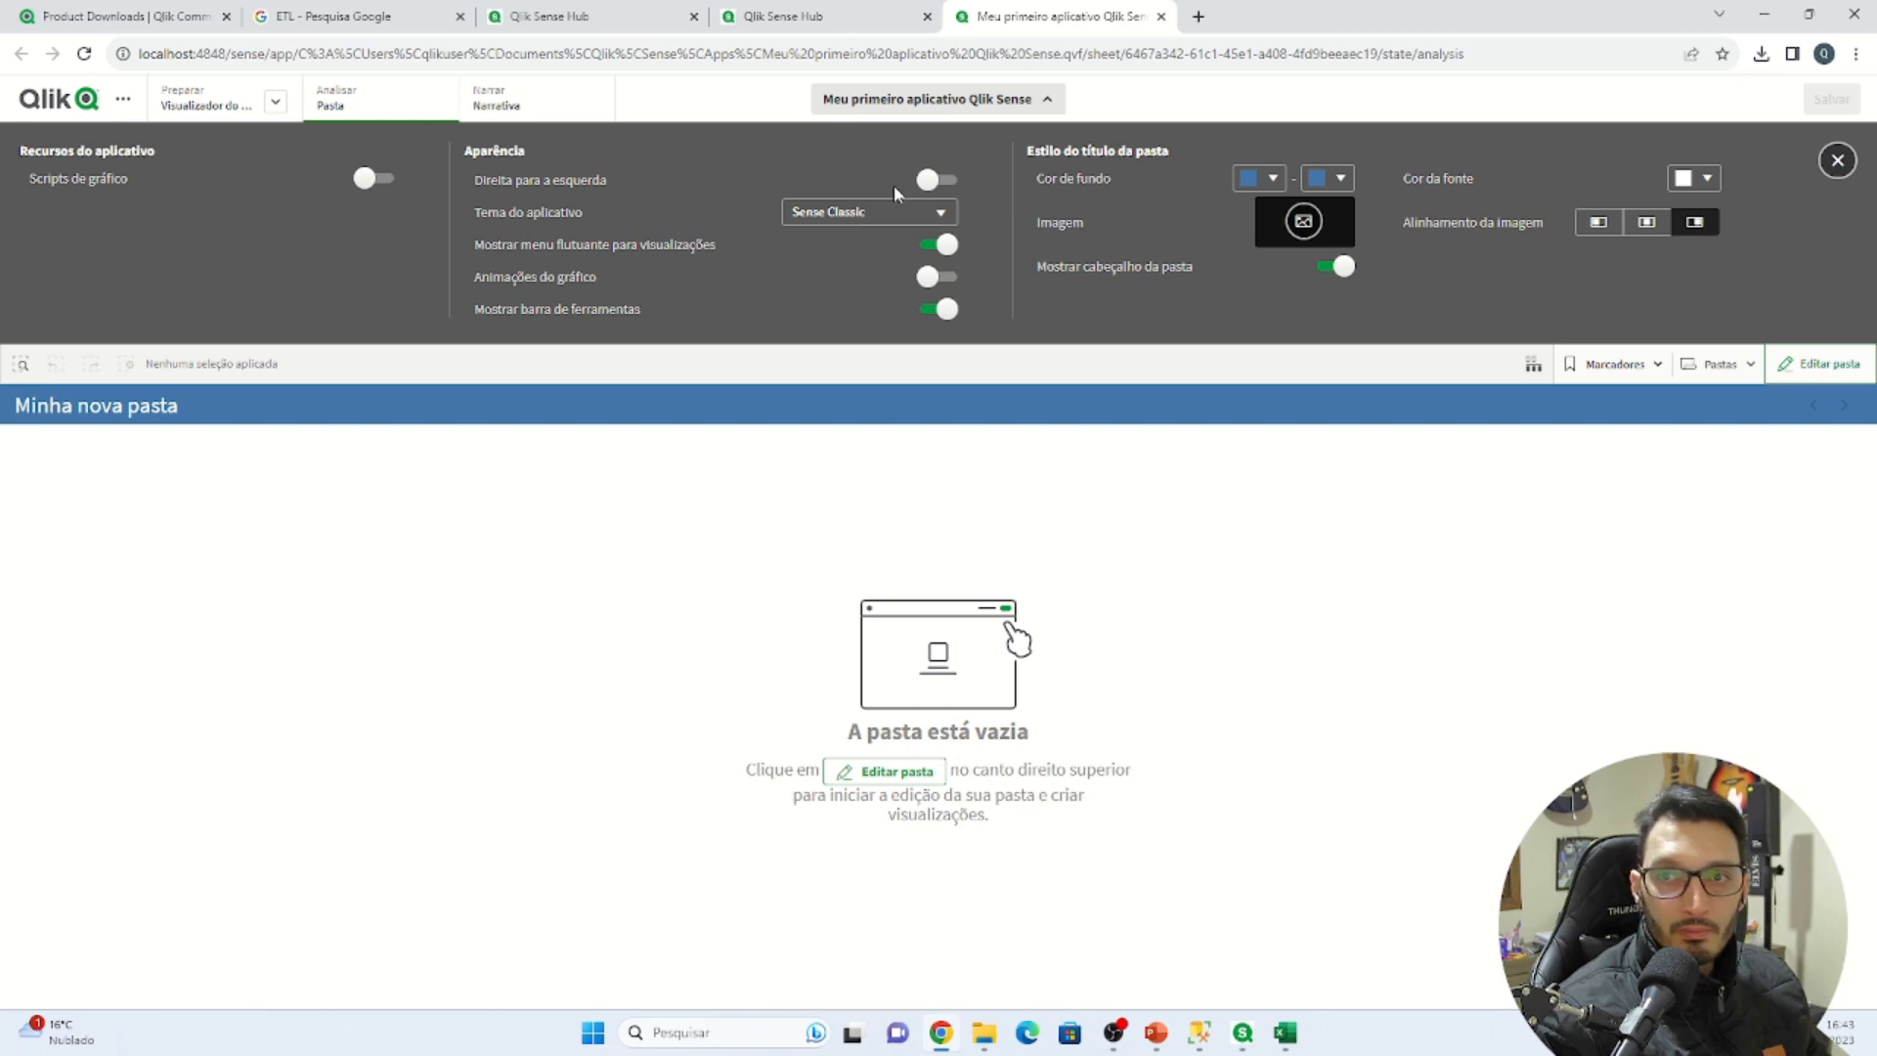
click(893, 112)
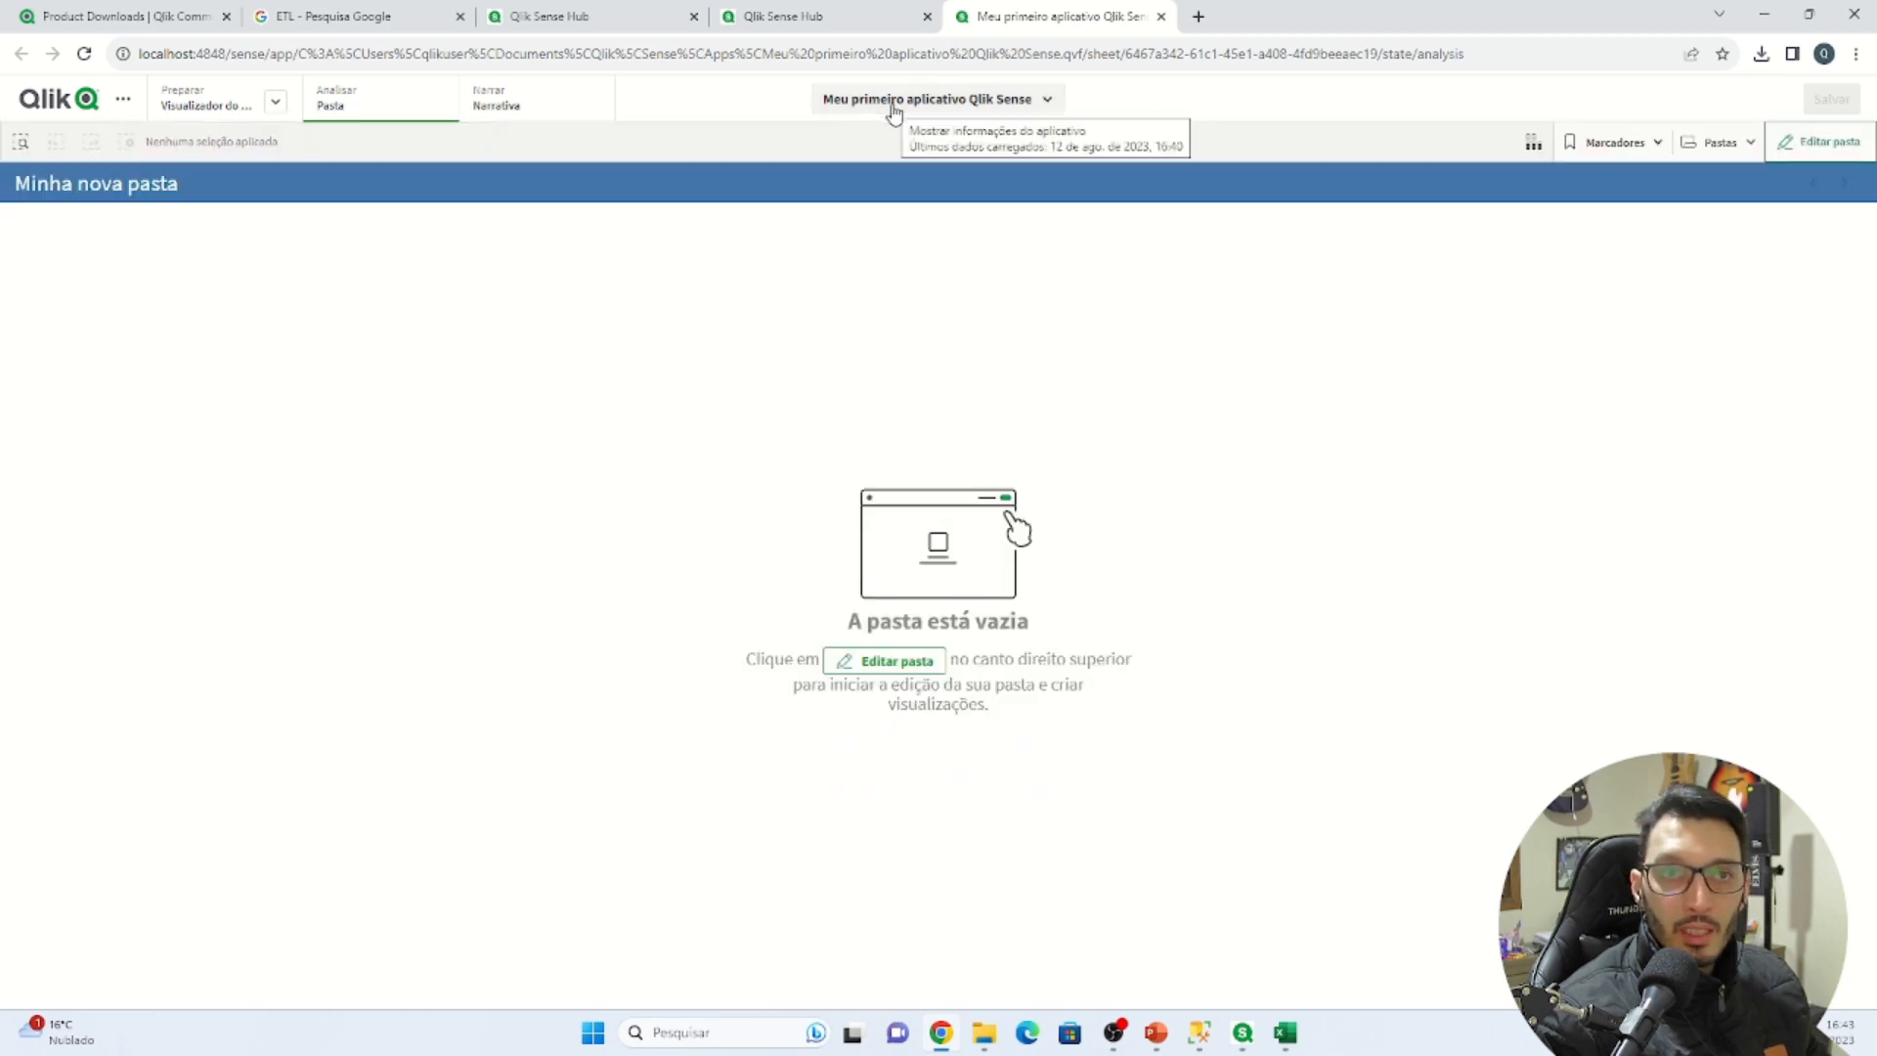
Start editing the sheet and look through the available fields, filtering them by "stat" and clearing the filter
click(1818, 147)
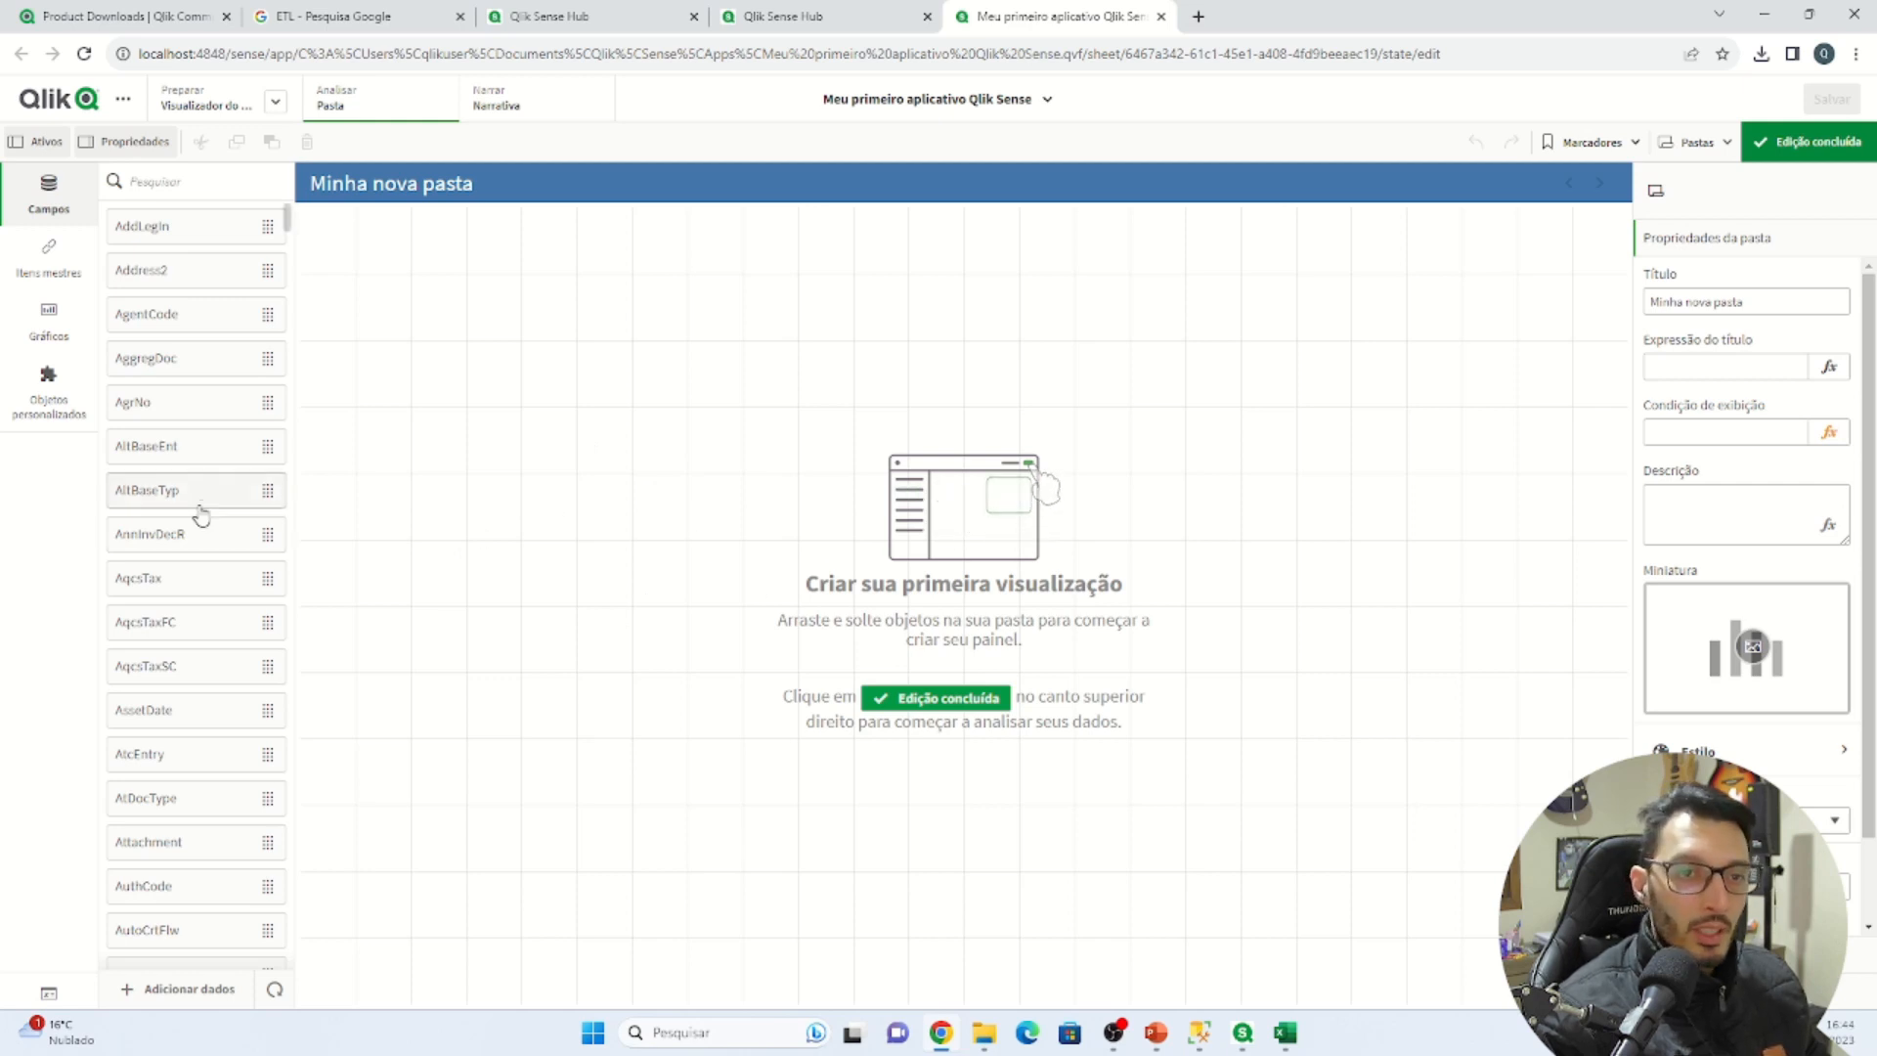
scroll(186, 322, down, 10)
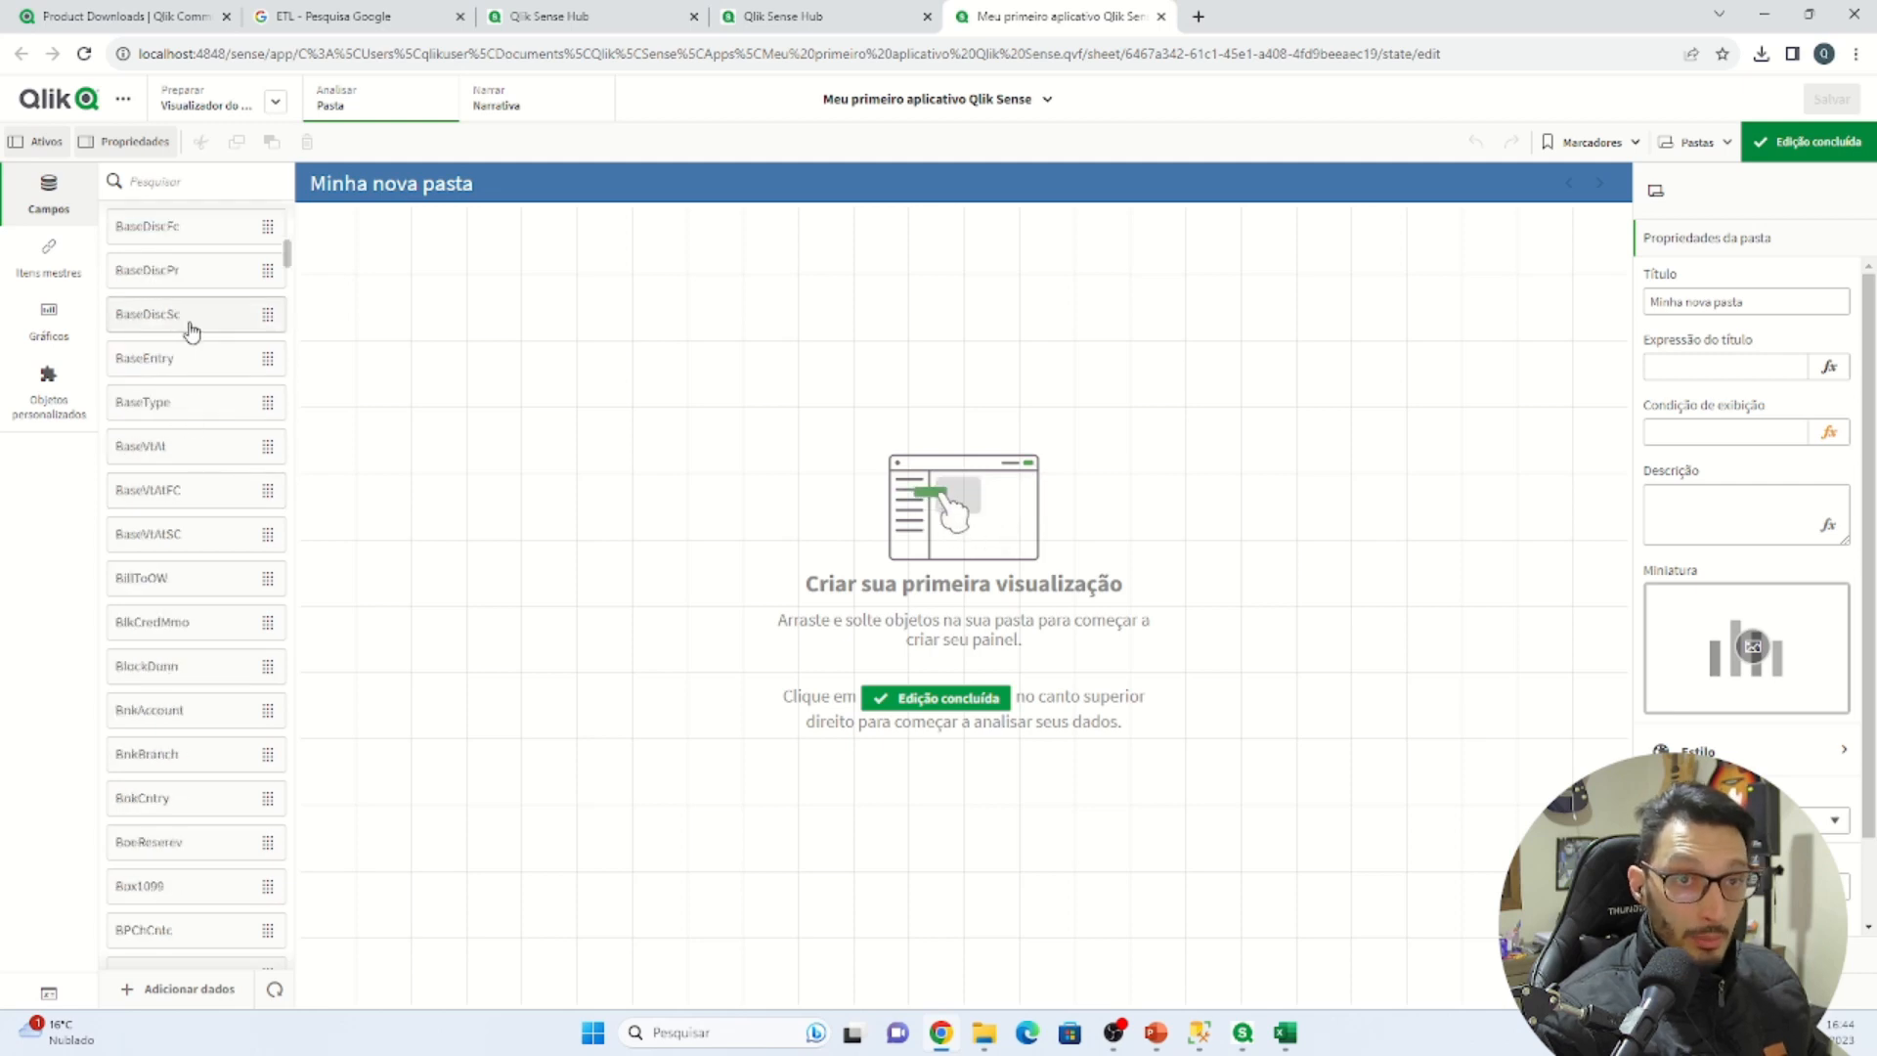
scroll(188, 323, up, 10)
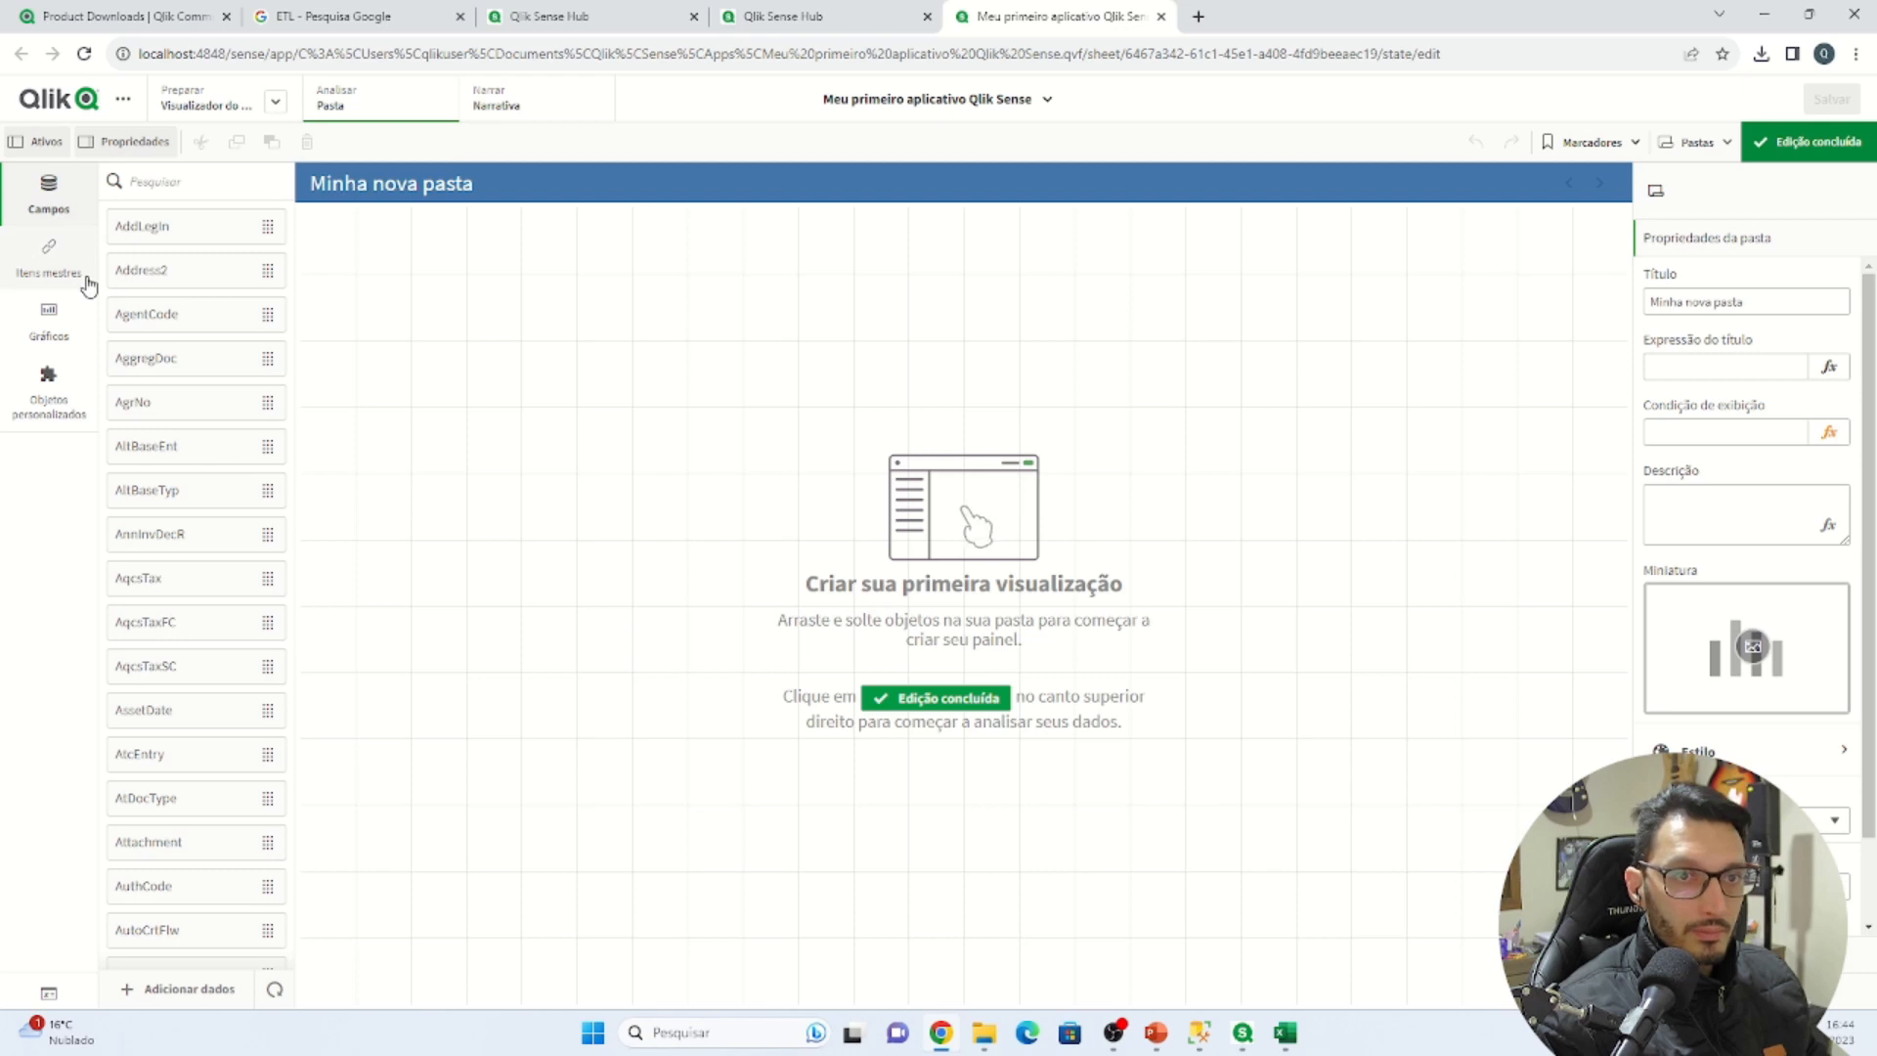
click(183, 183)
text(stat)
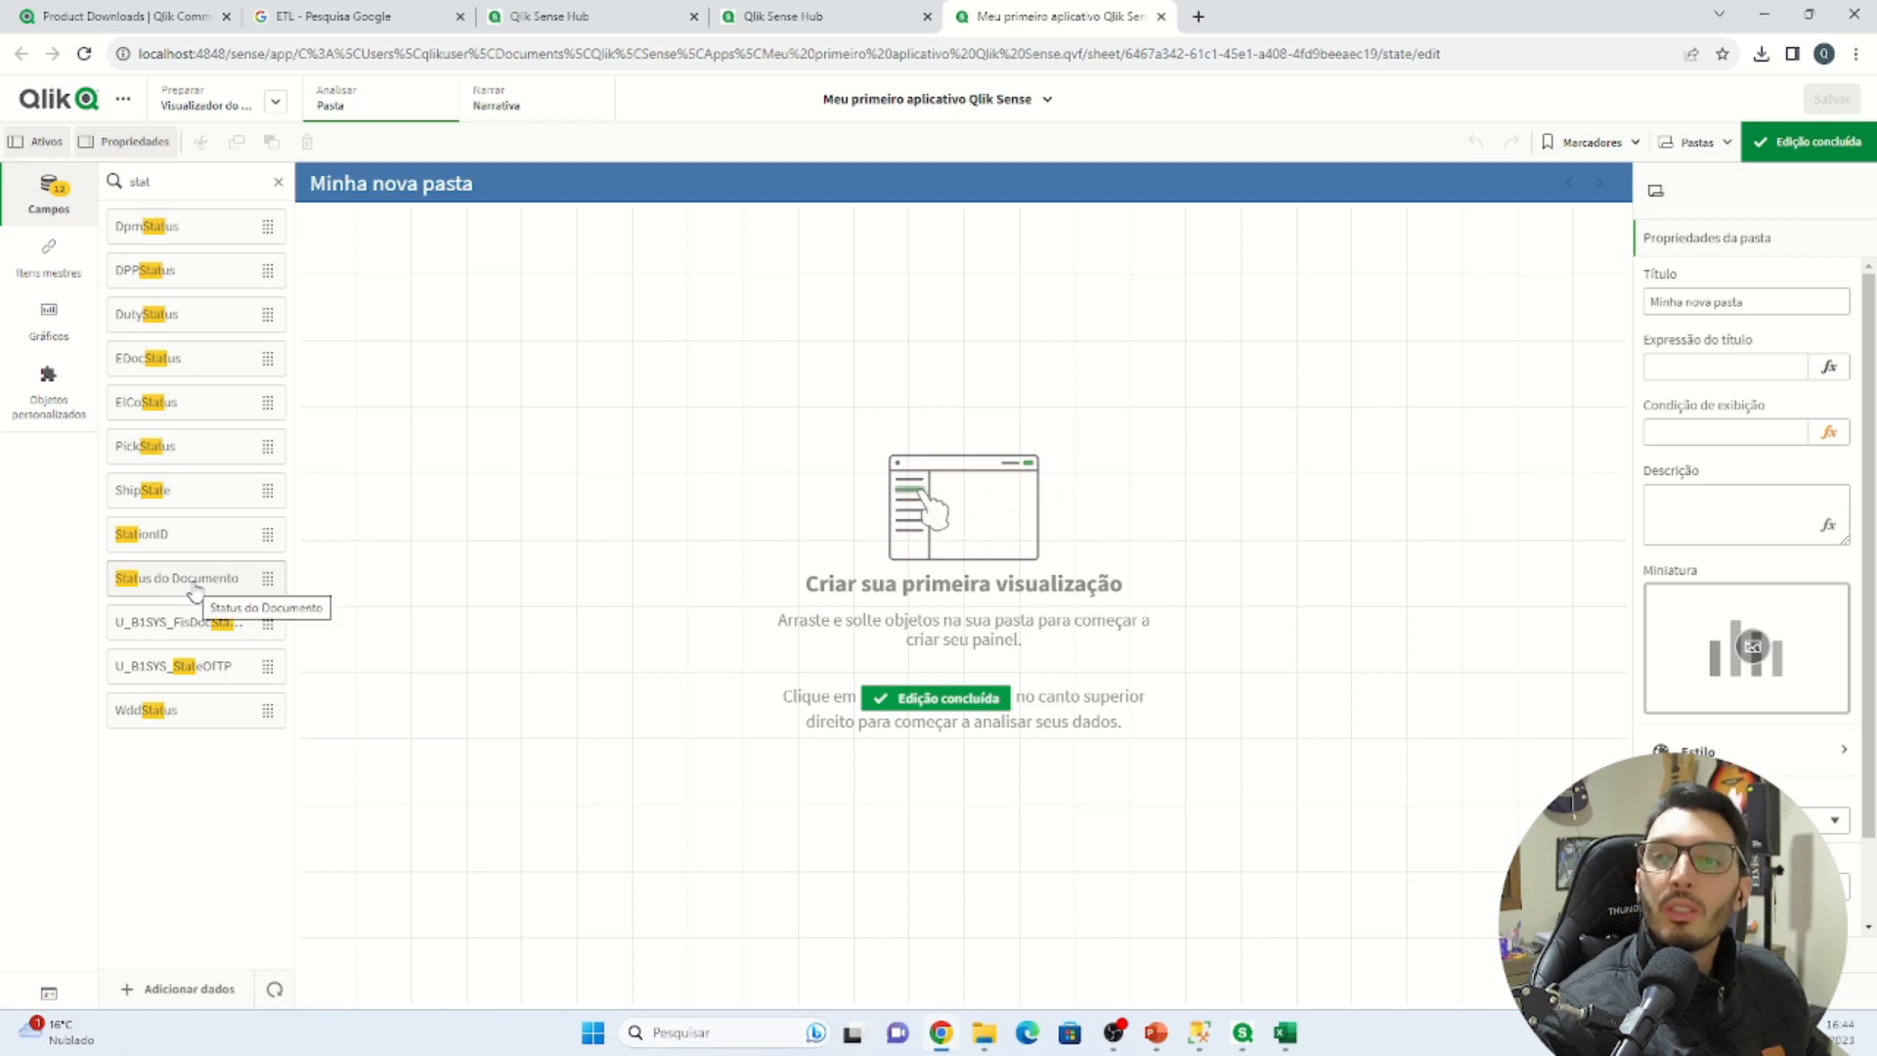
double_click(179, 185)
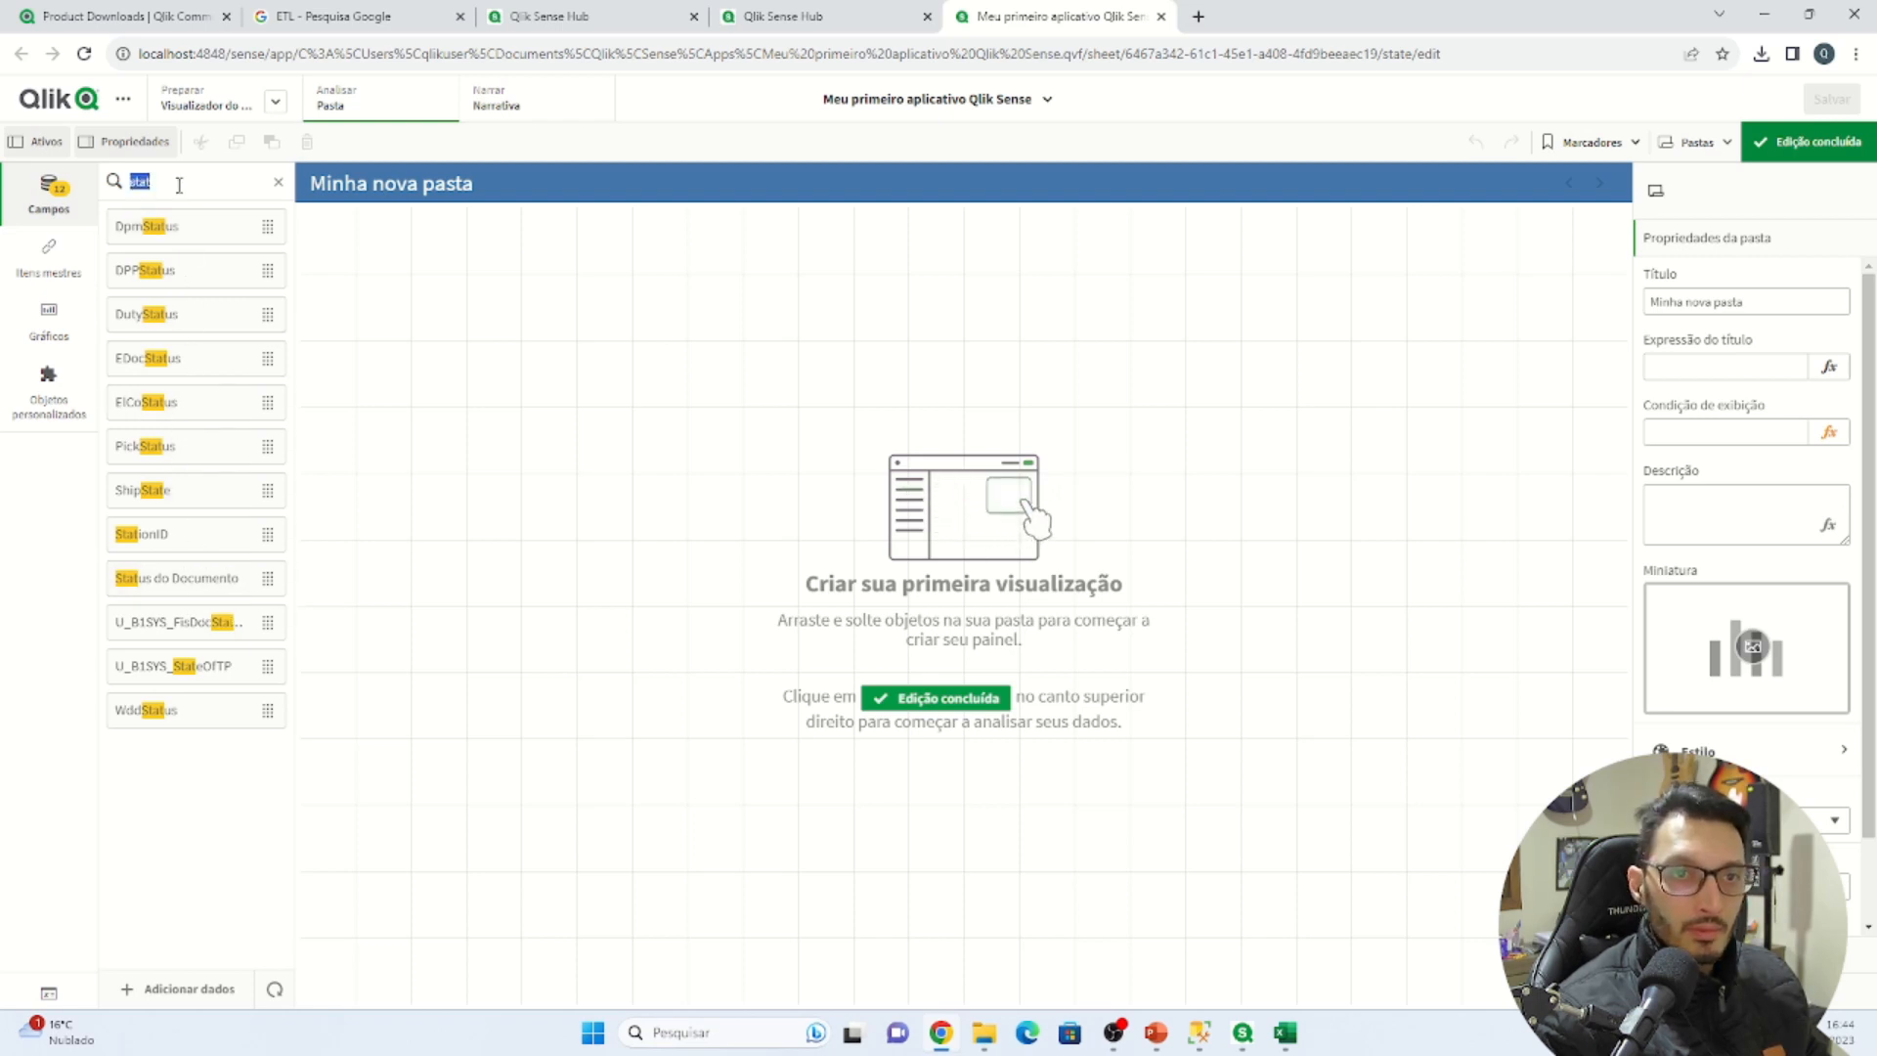
key(BackSpace)
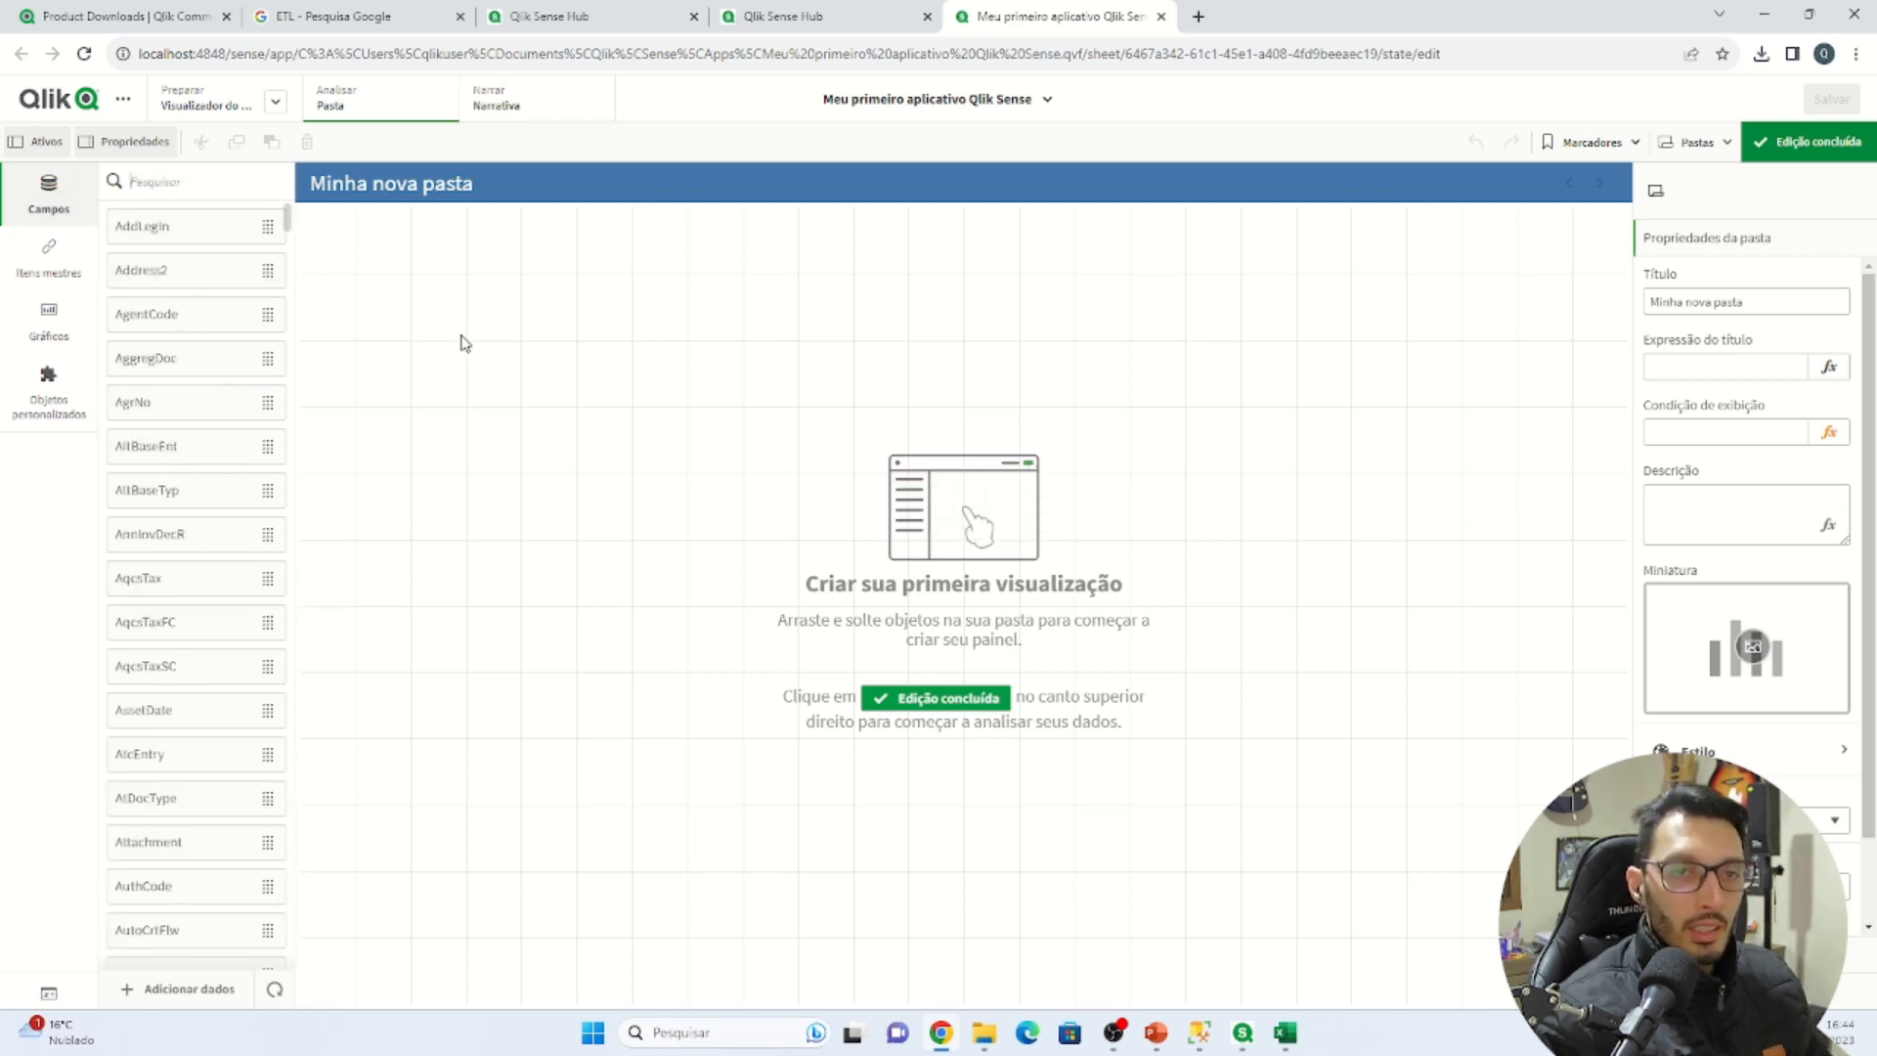
Change the sheet's title to "Meu Primeiro Dashboard"
click(1682, 302)
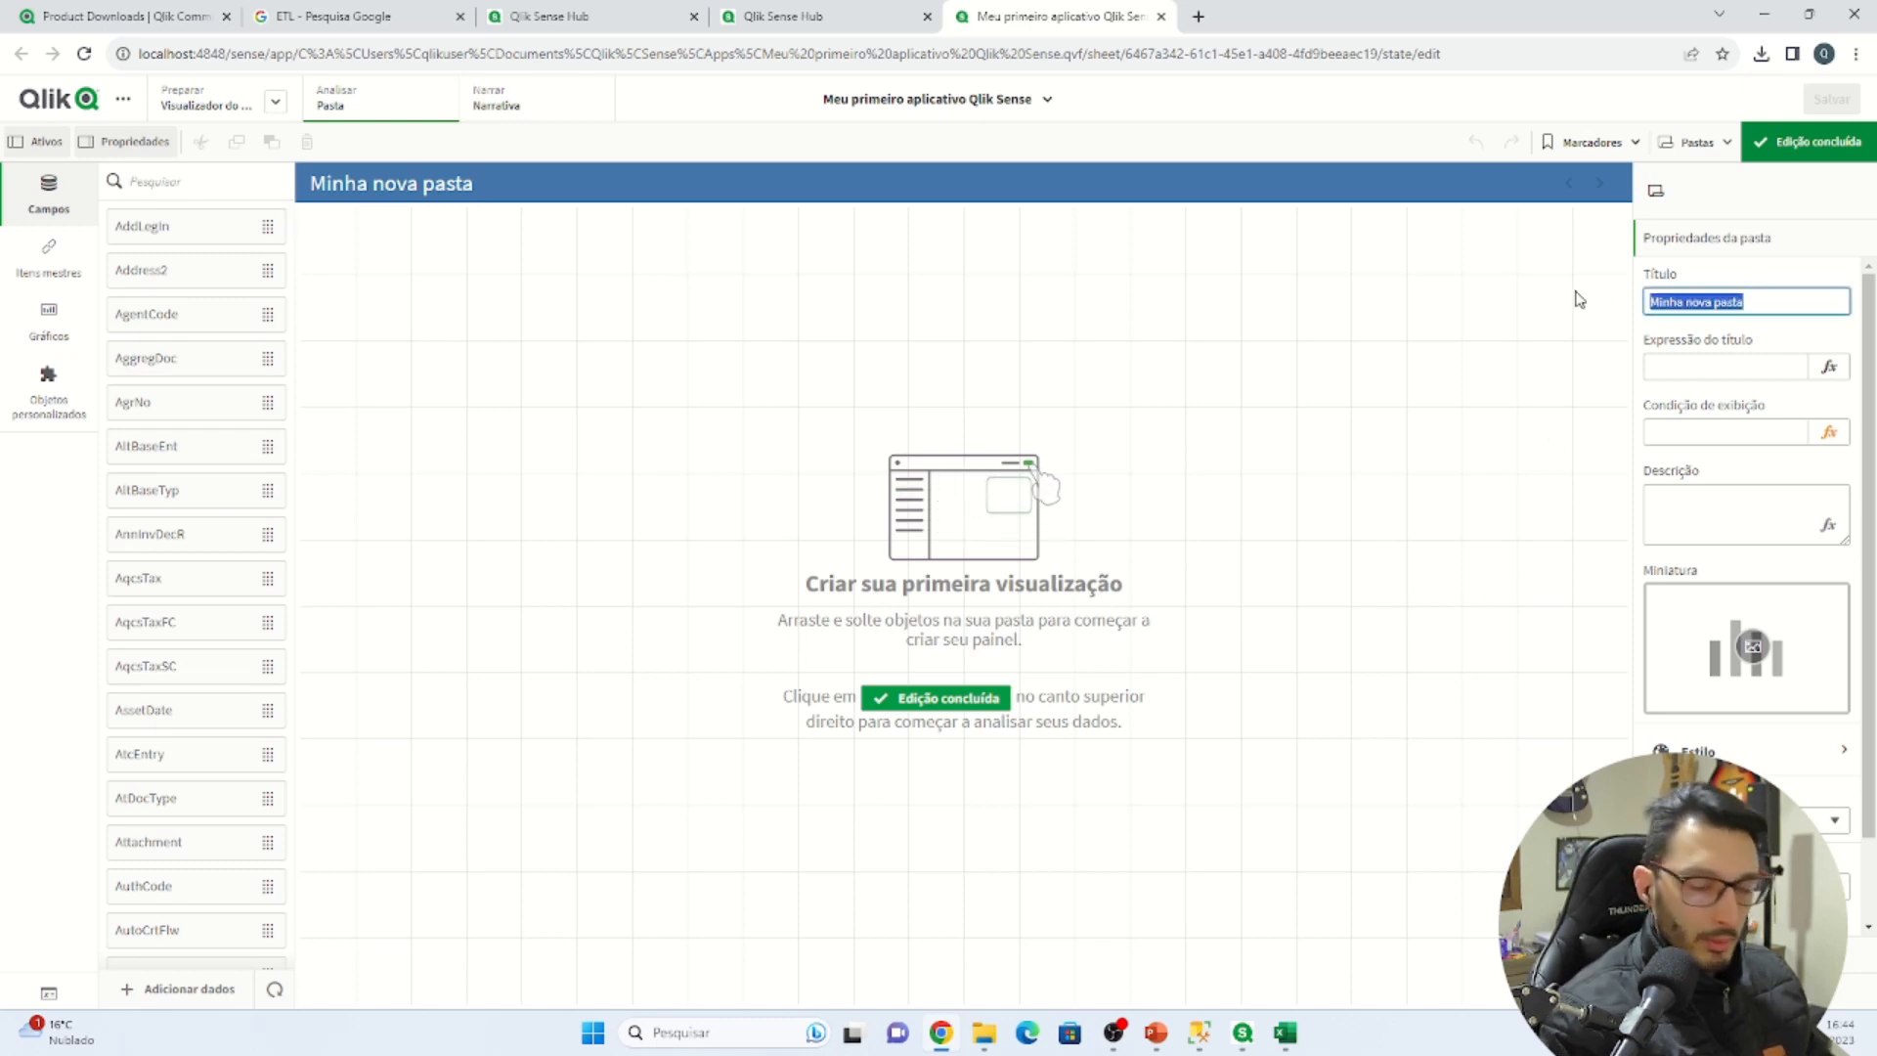
text(Meu Pr)
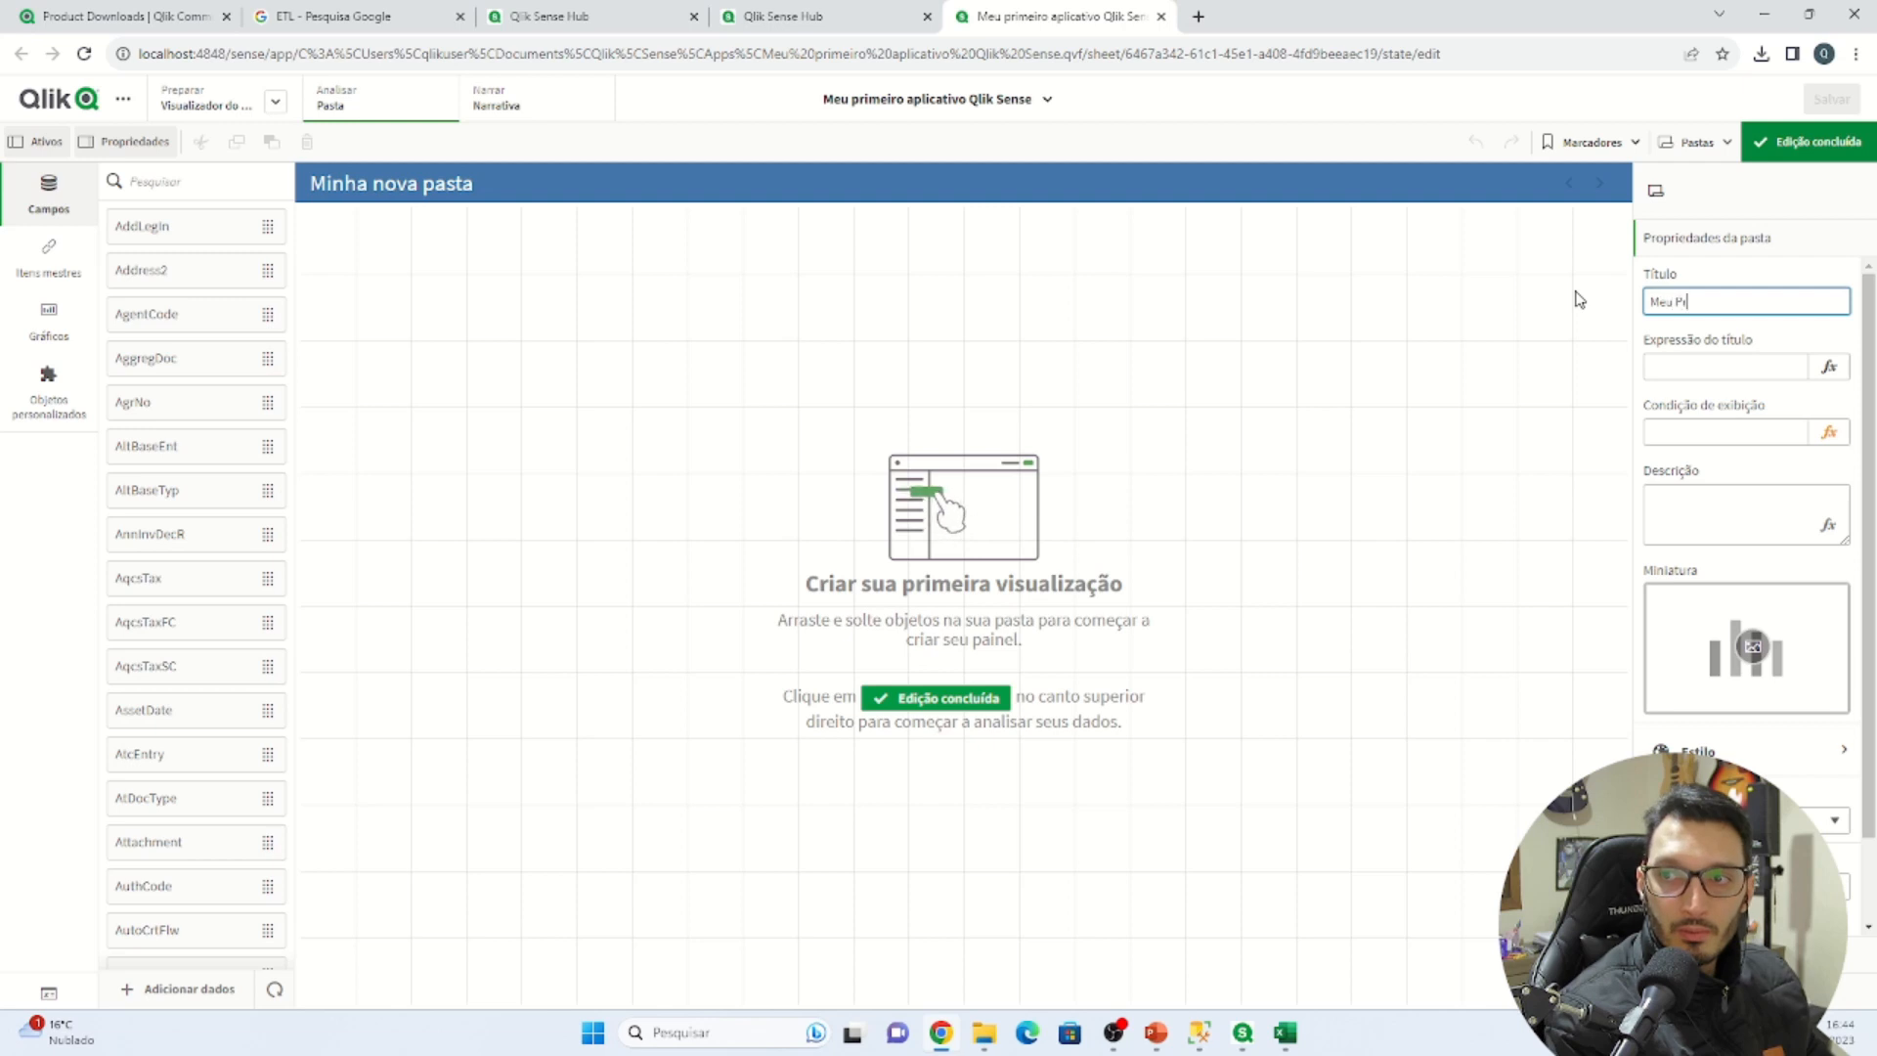
text(imeiro Dashboard)
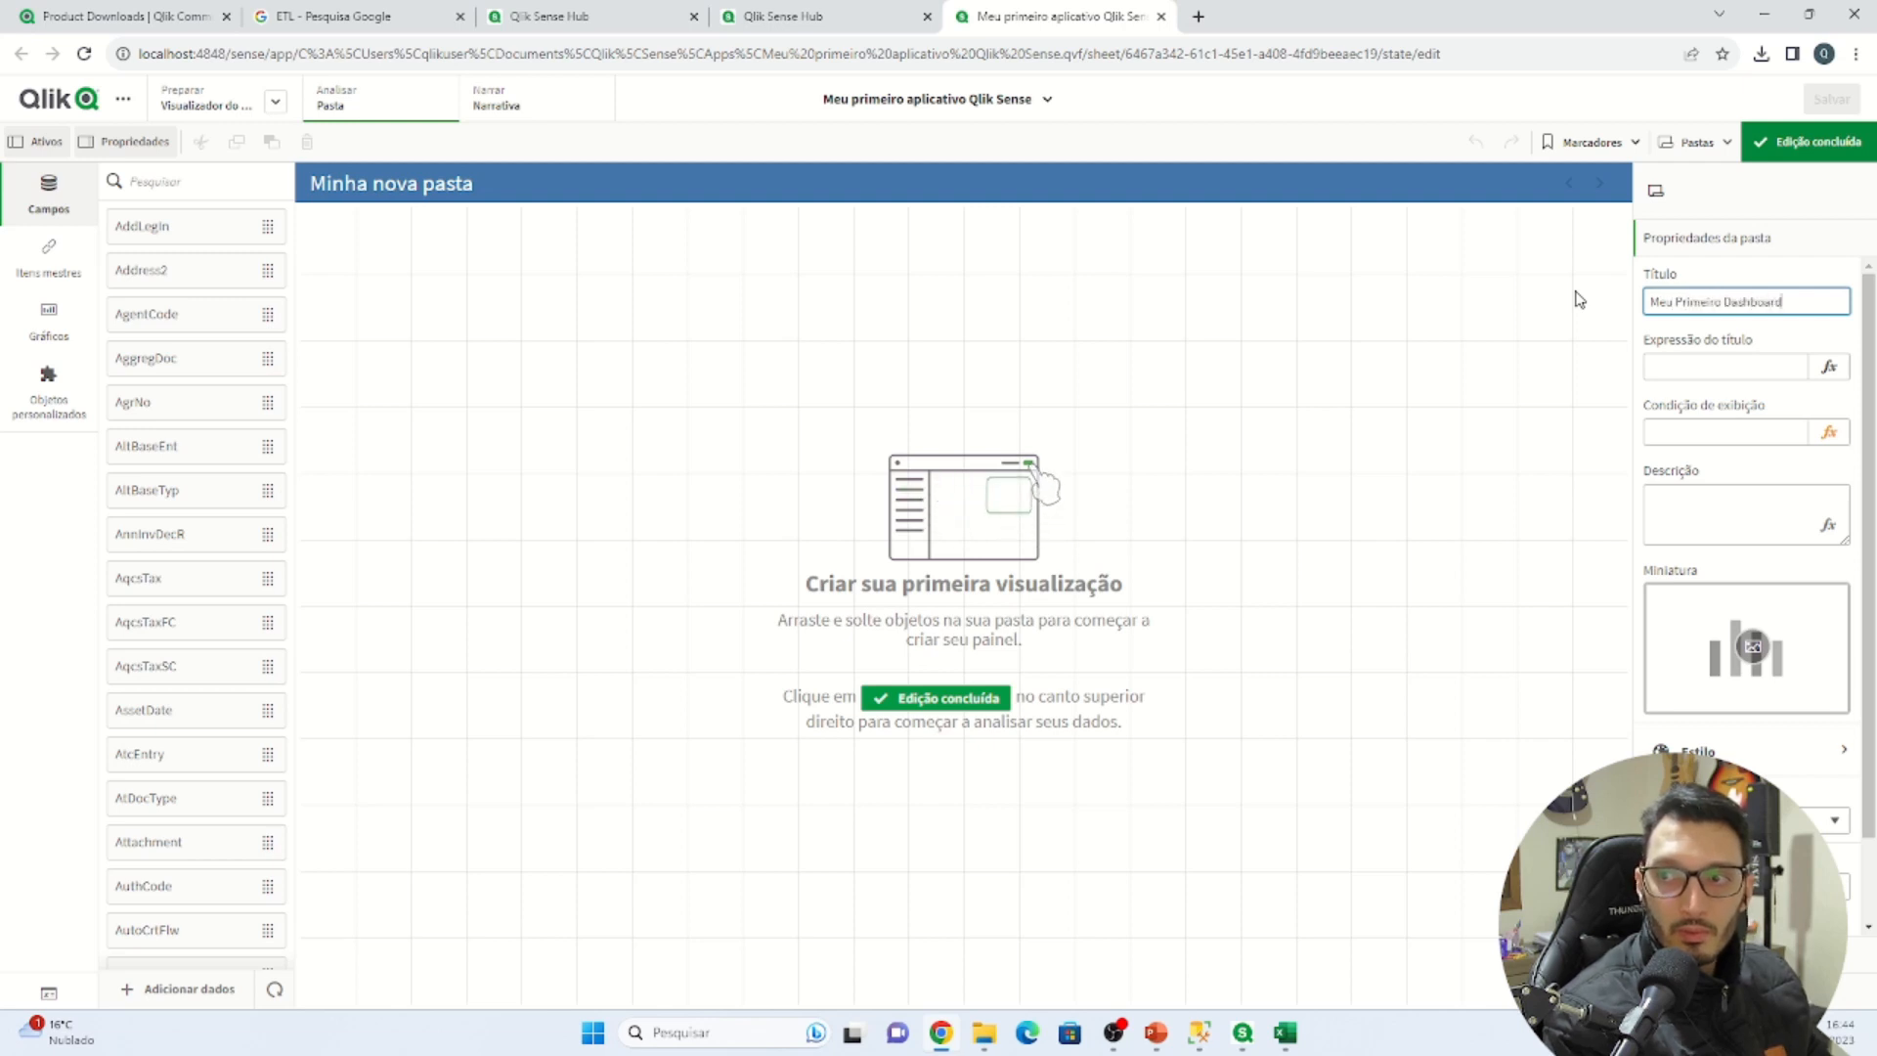
key(Tab)
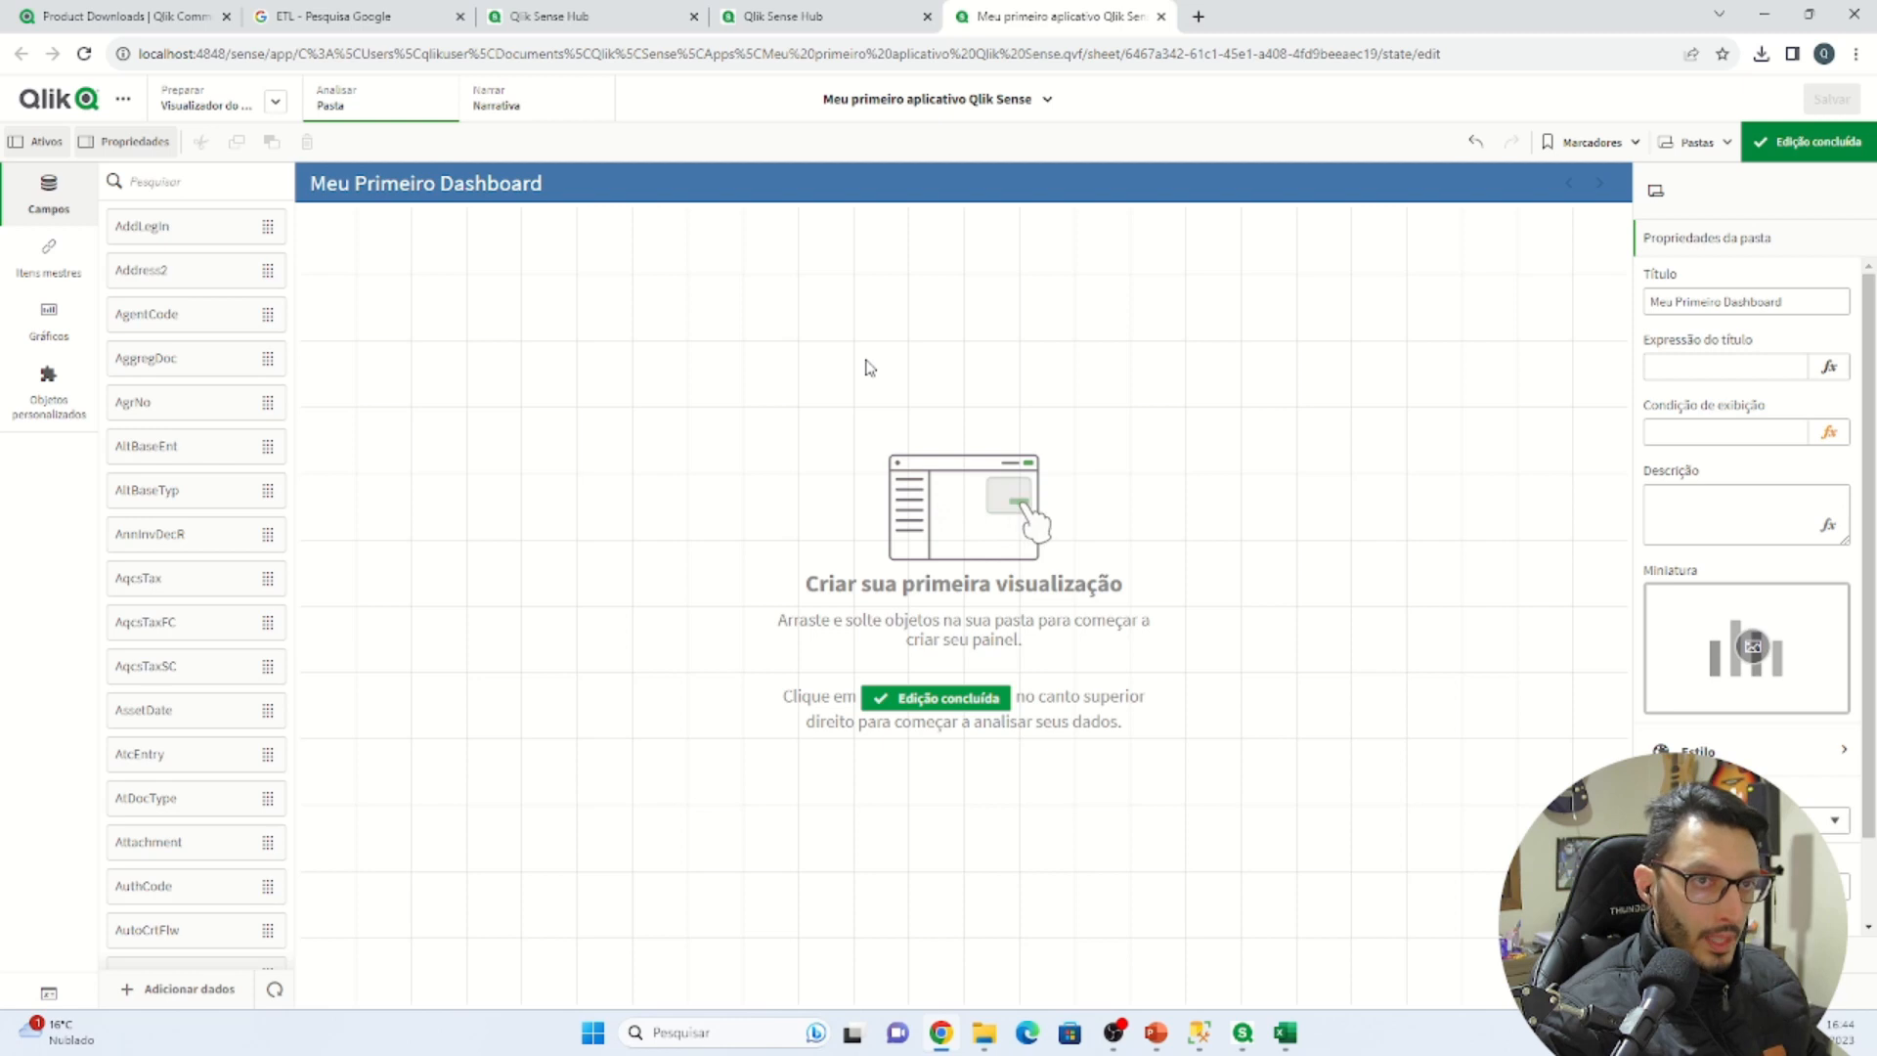
Place a table and a pivot table (Tabela dinâmica) side by side in the sheet's upper half, each 12 x 6 cells
click(40, 339)
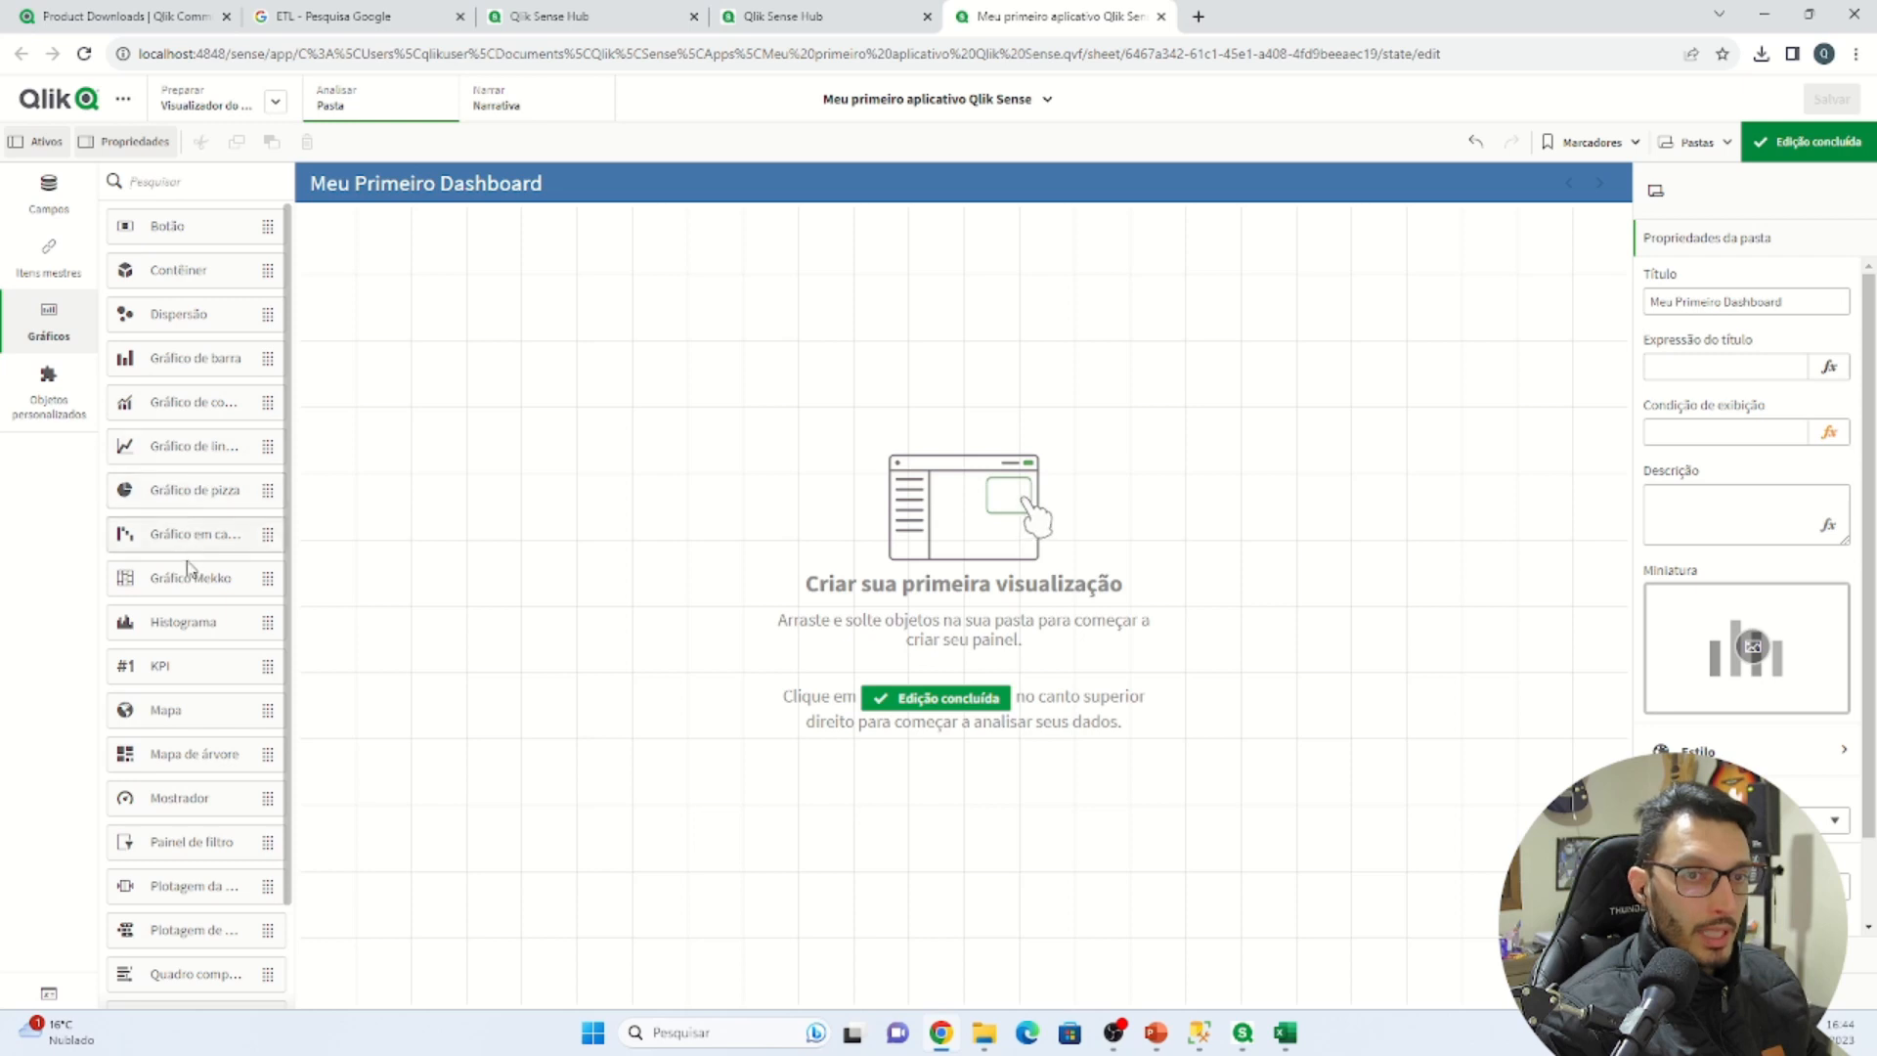
scroll(188, 626, down, 3)
drag(168, 888, 424, 478)
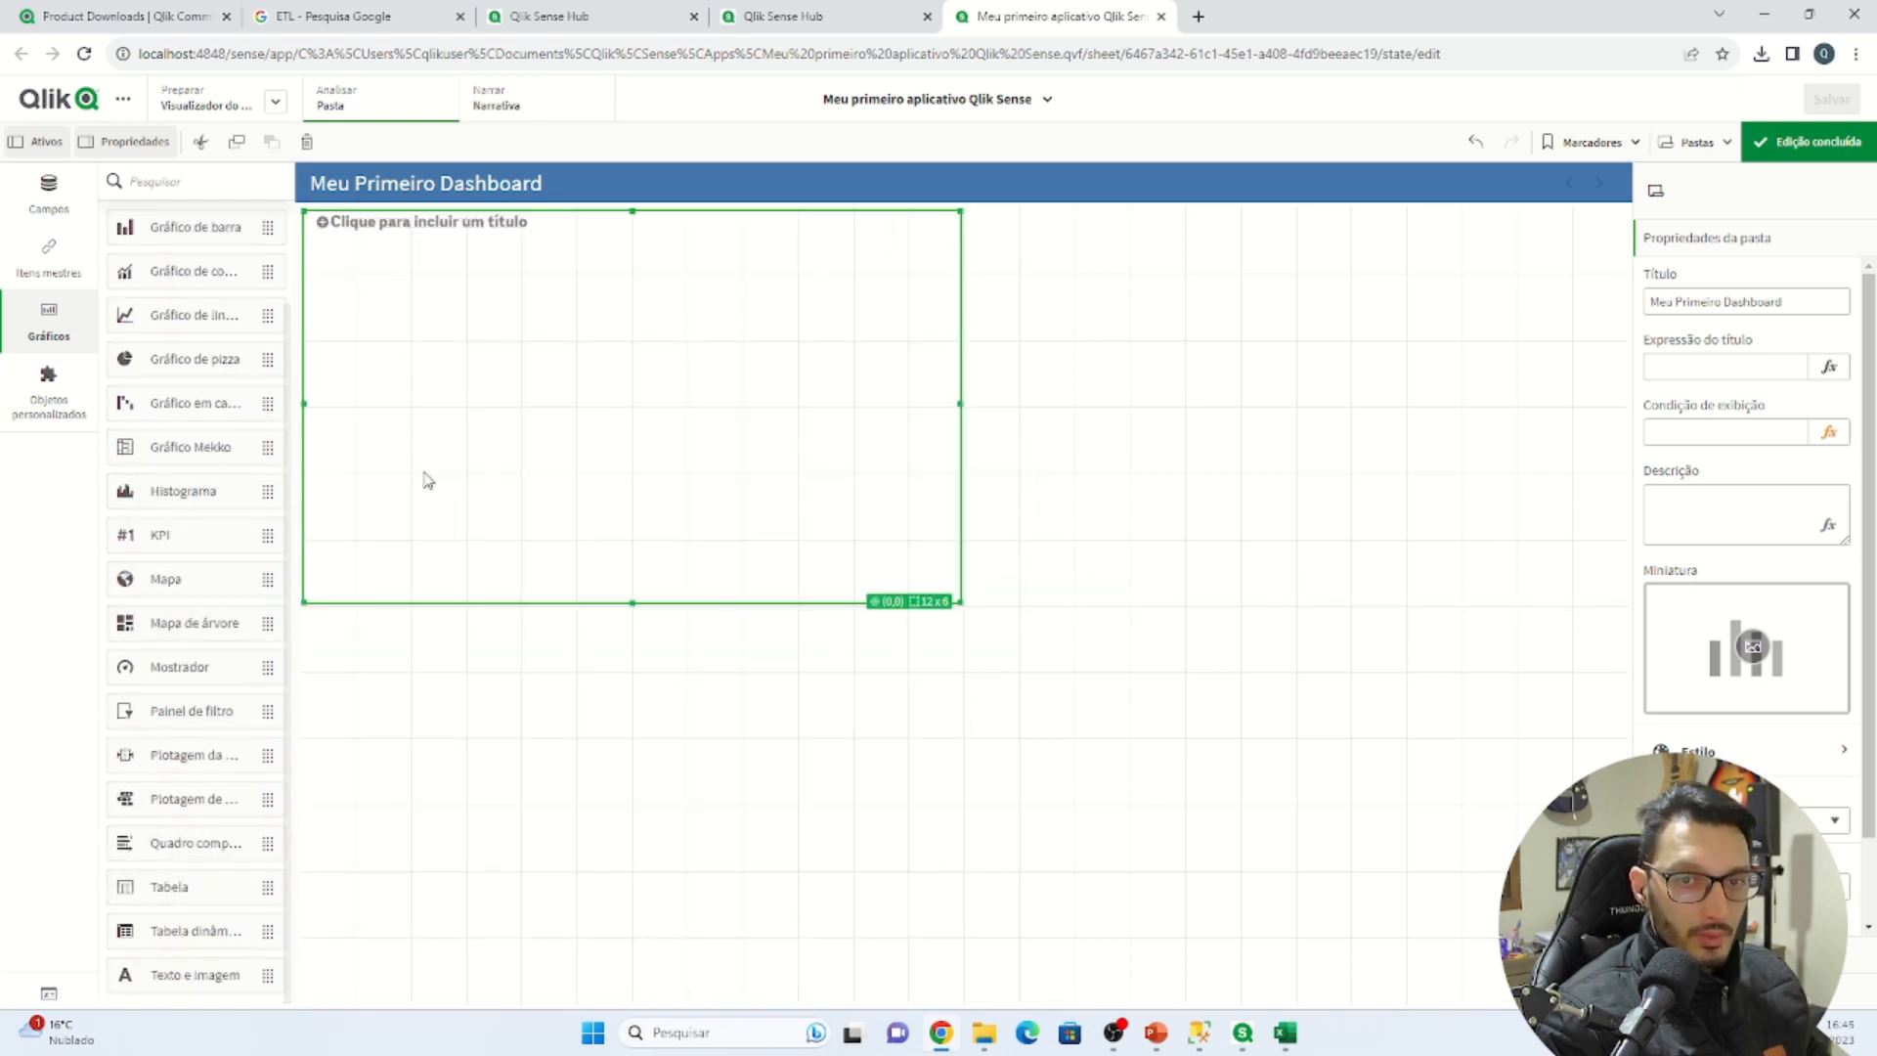
drag(162, 919, 1054, 432)
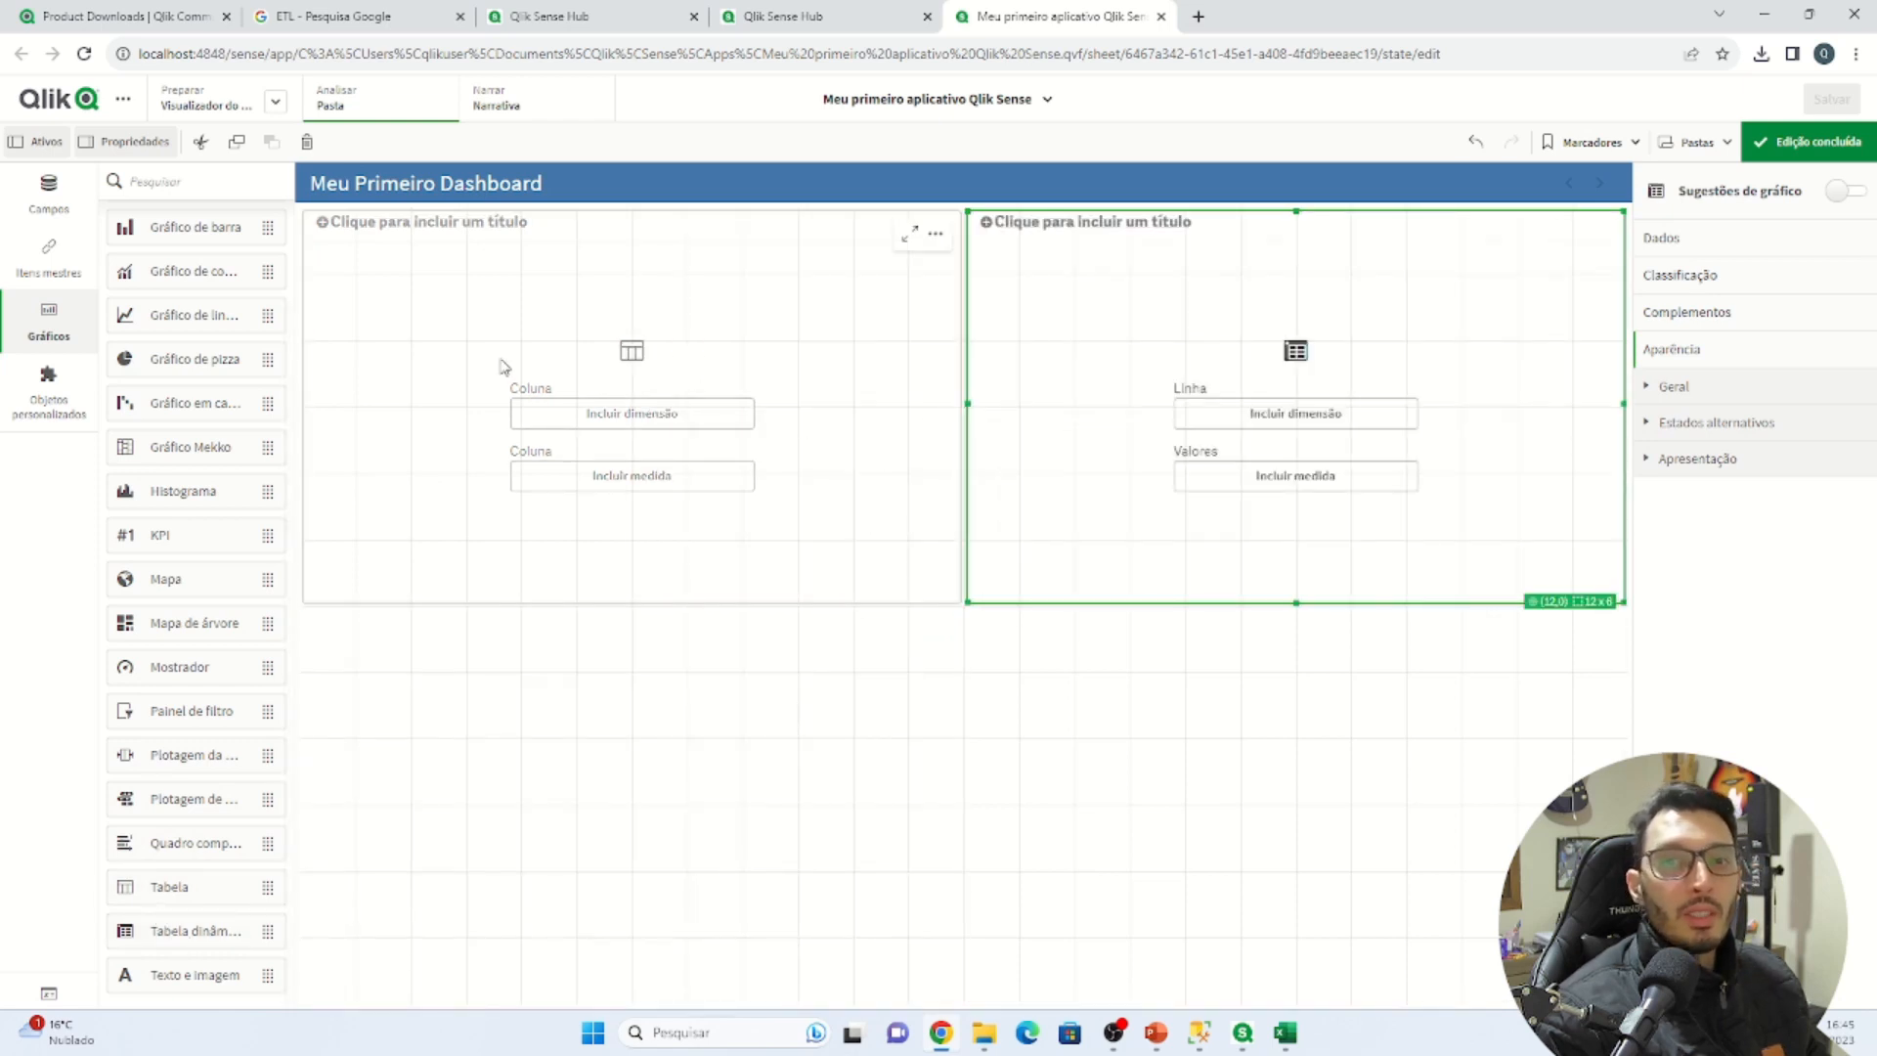
Find the Status do Documento field by searching for "status" and include it as a column in the table
click(436, 354)
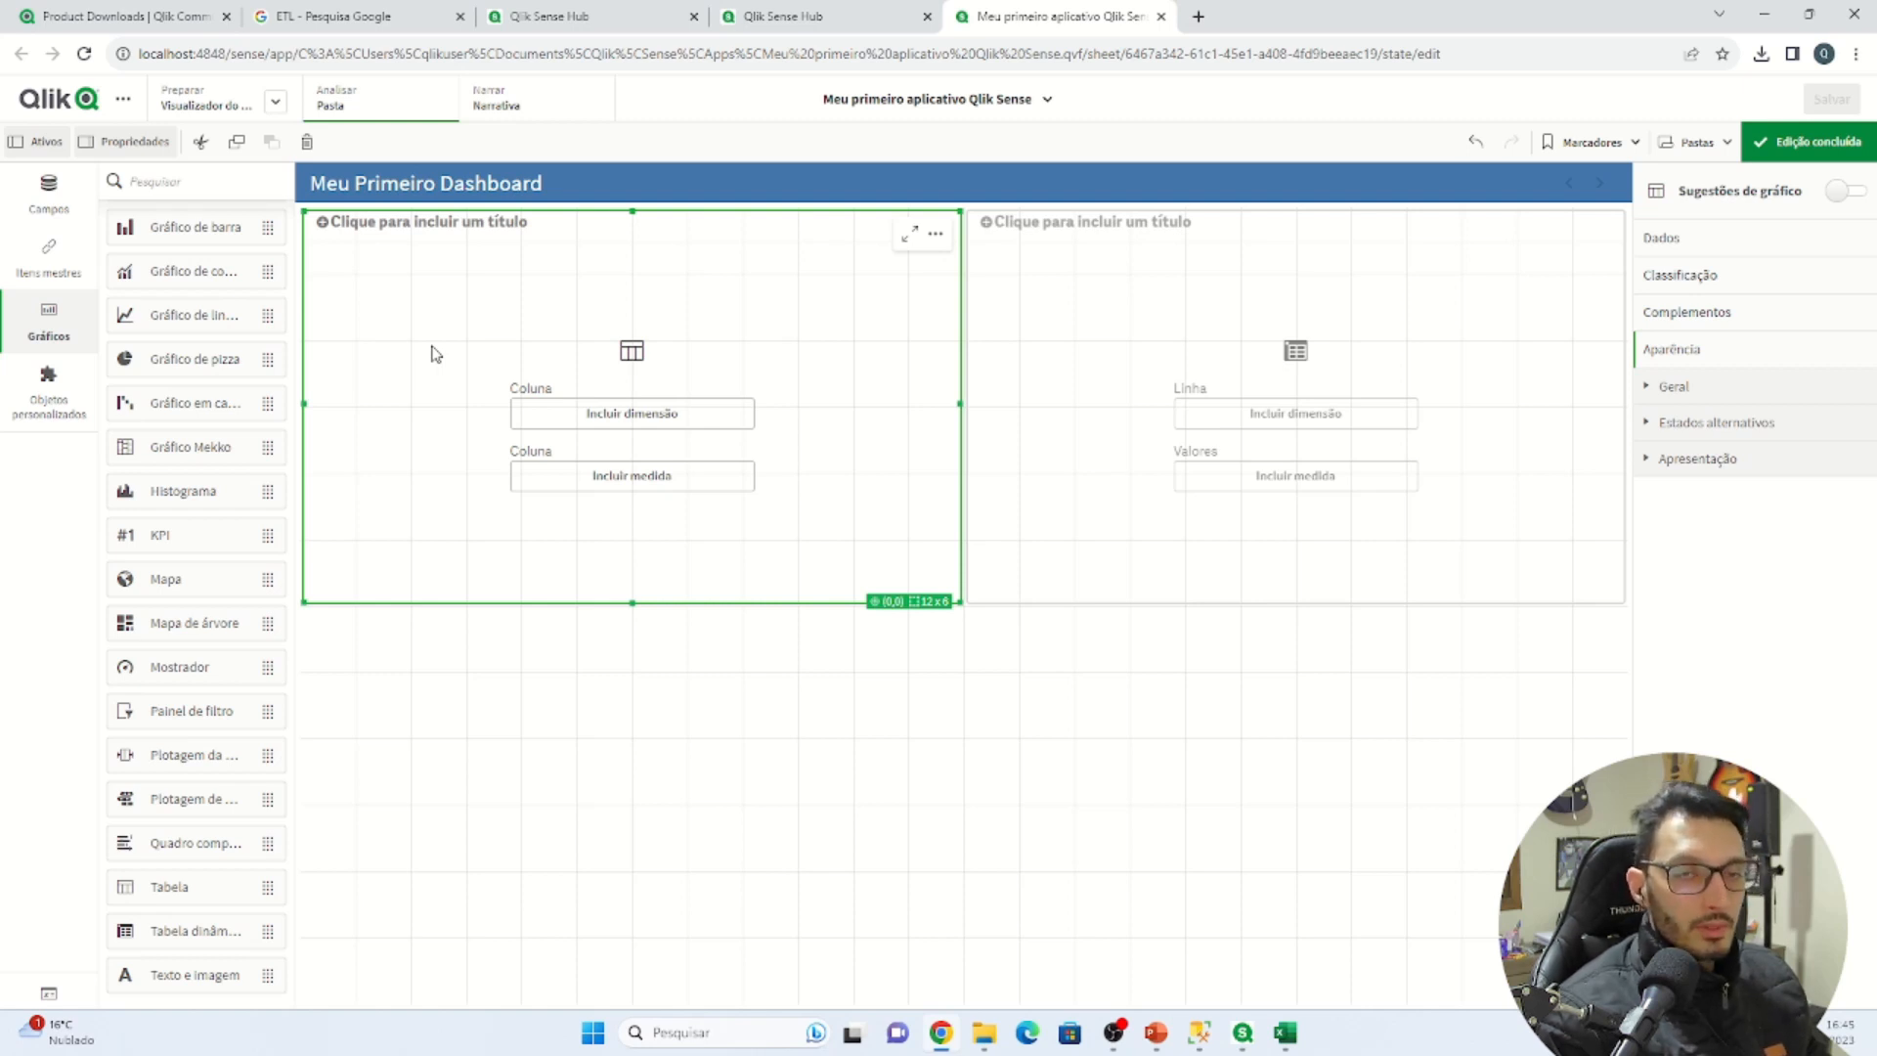
click(242, 185)
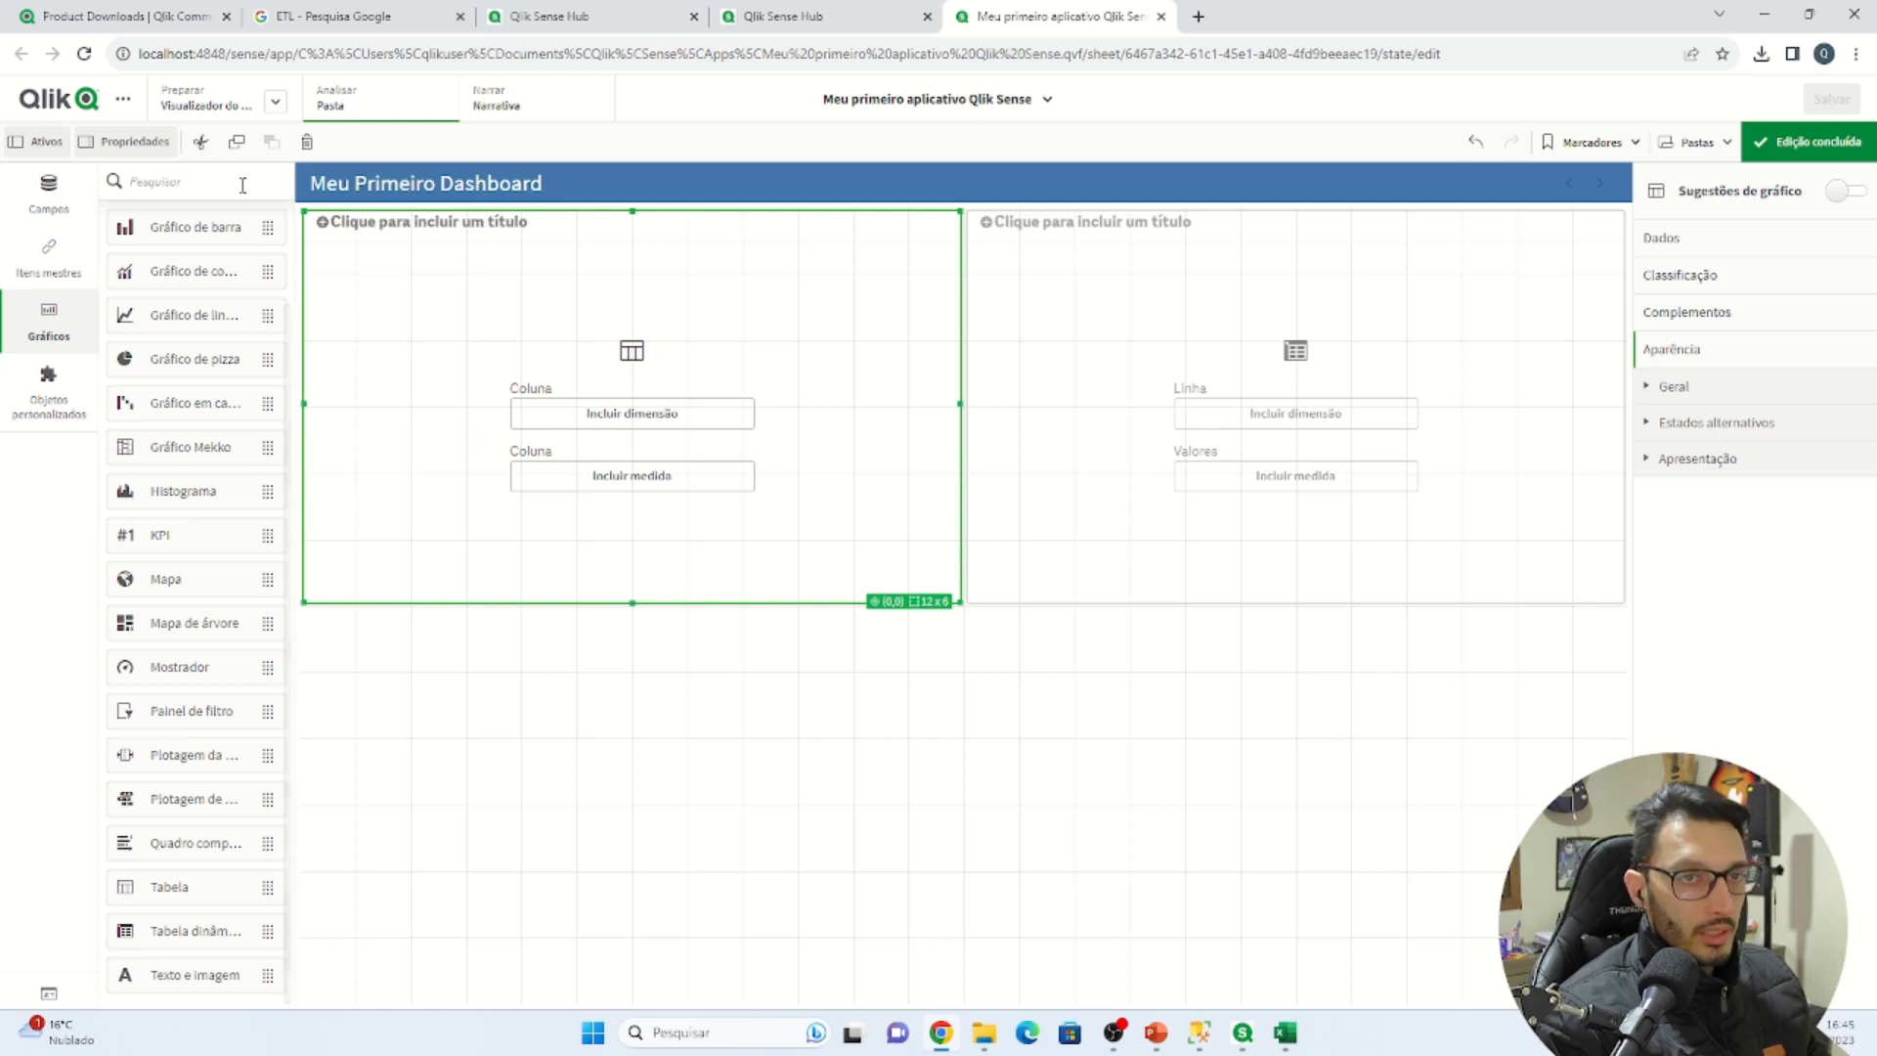
text(status)
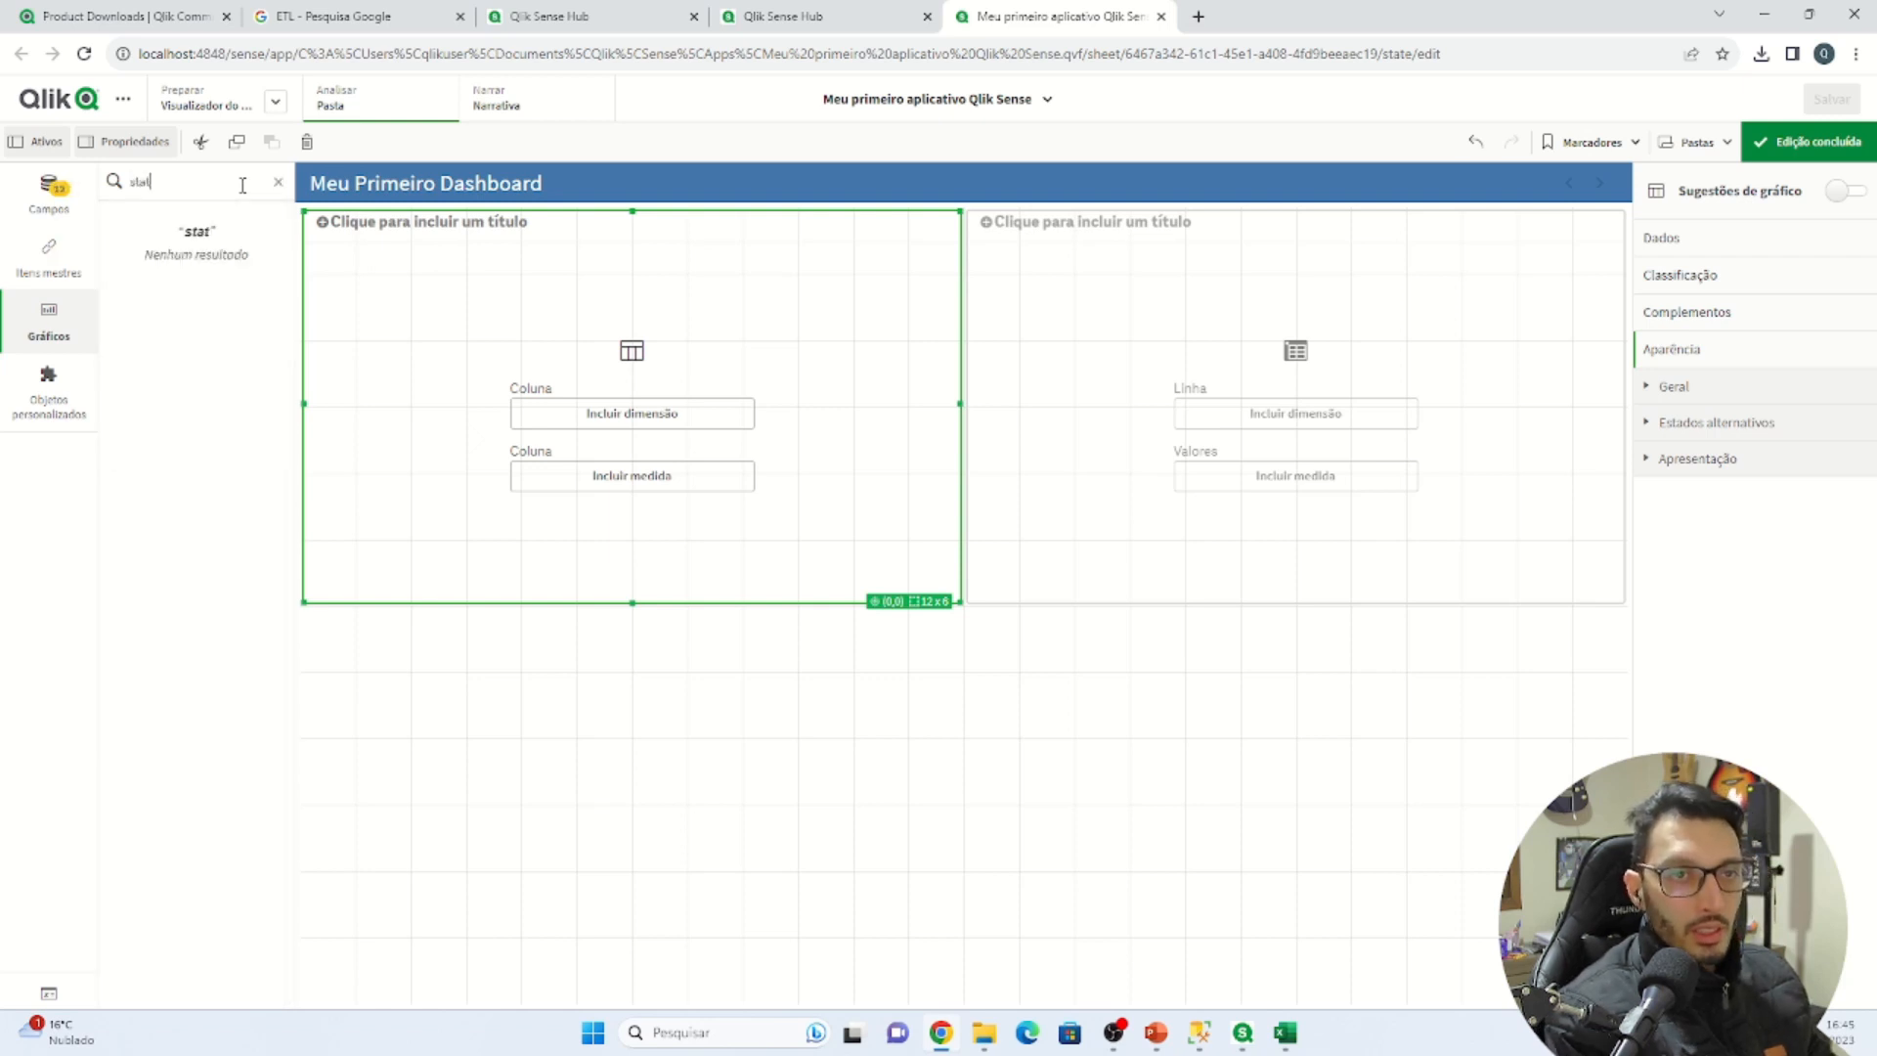
click(48, 200)
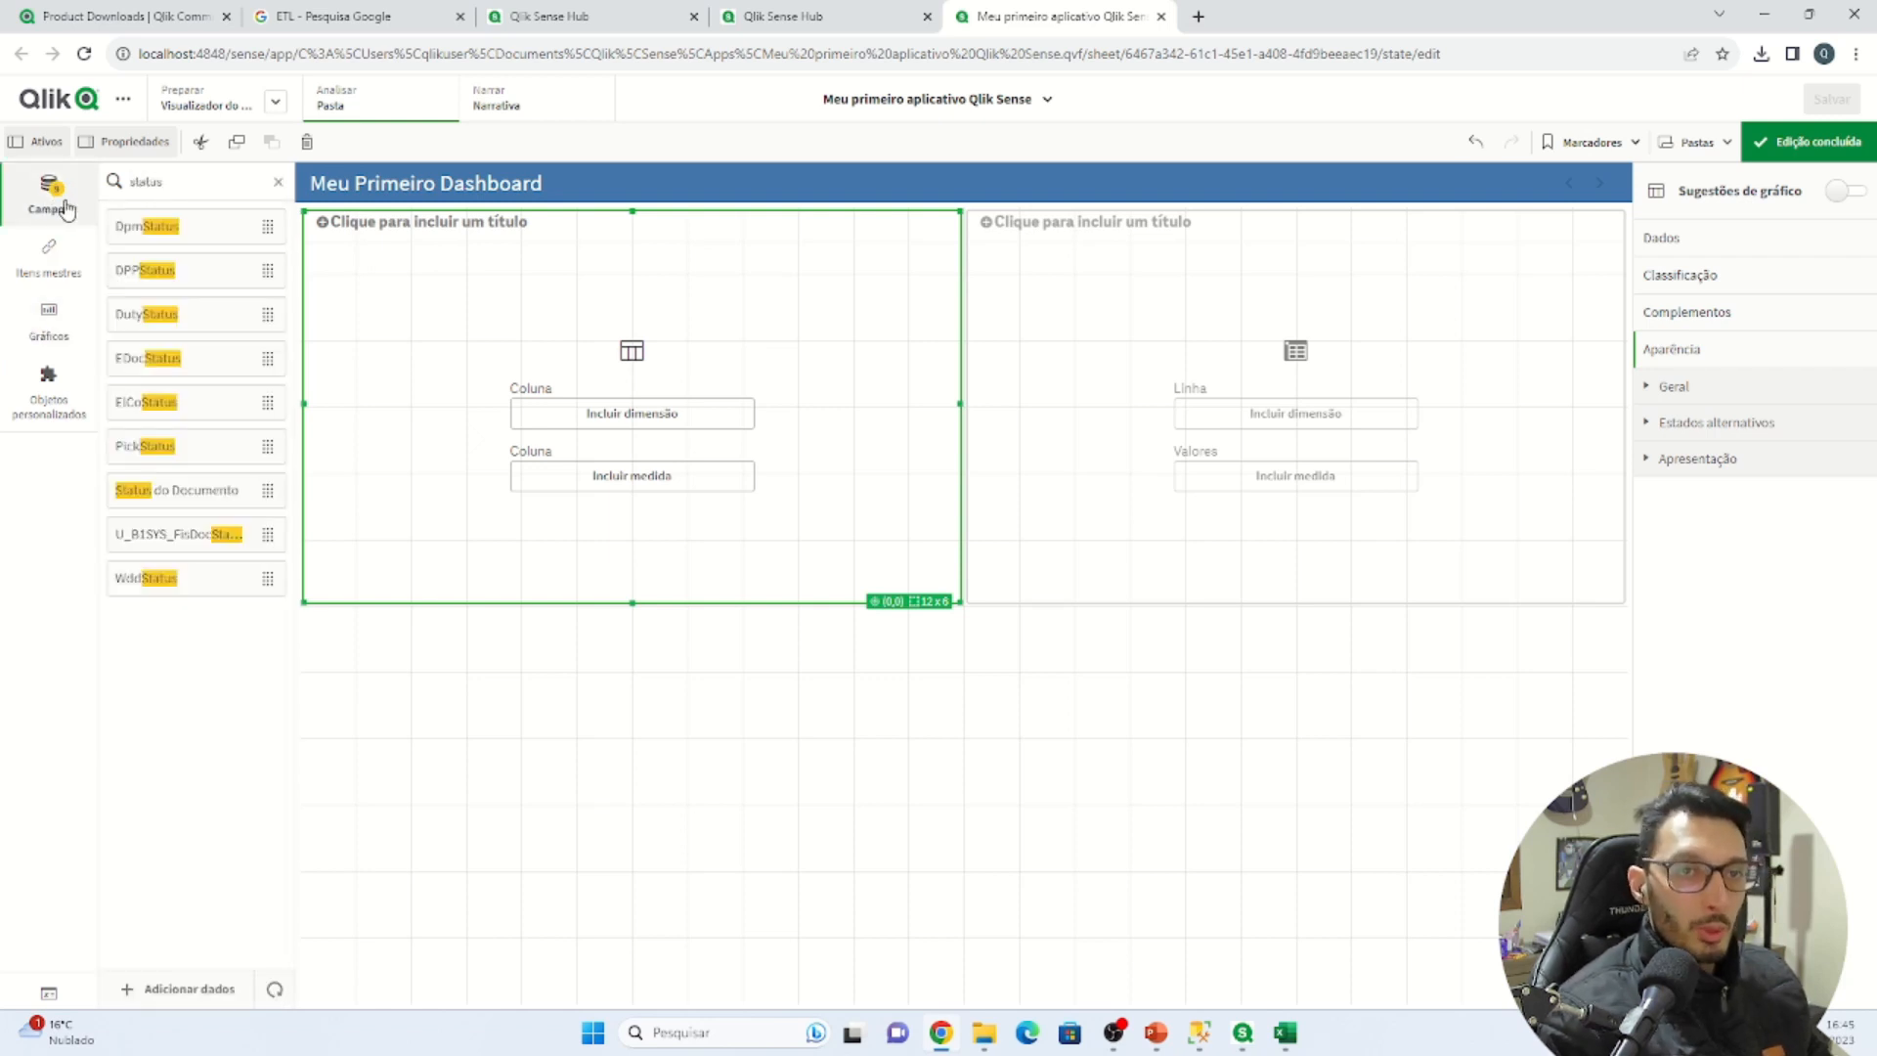
drag(176, 490, 477, 344)
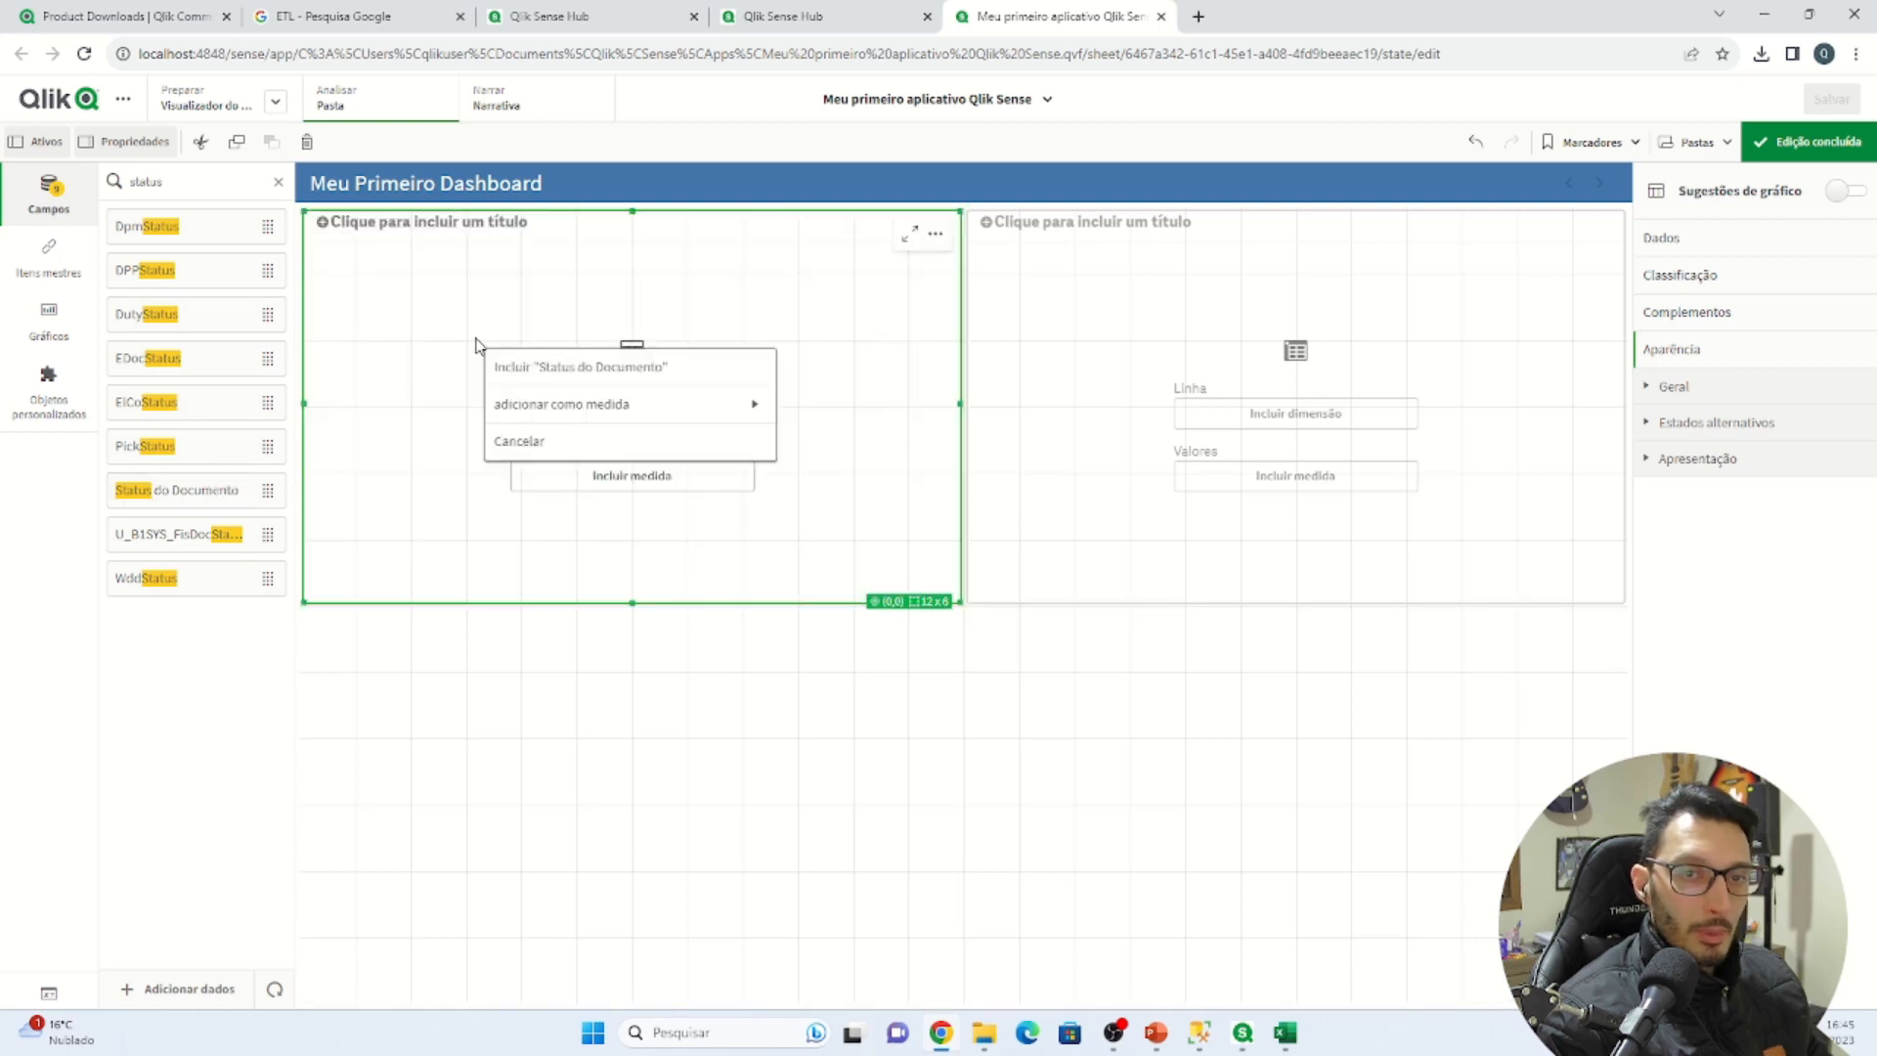
click(645, 379)
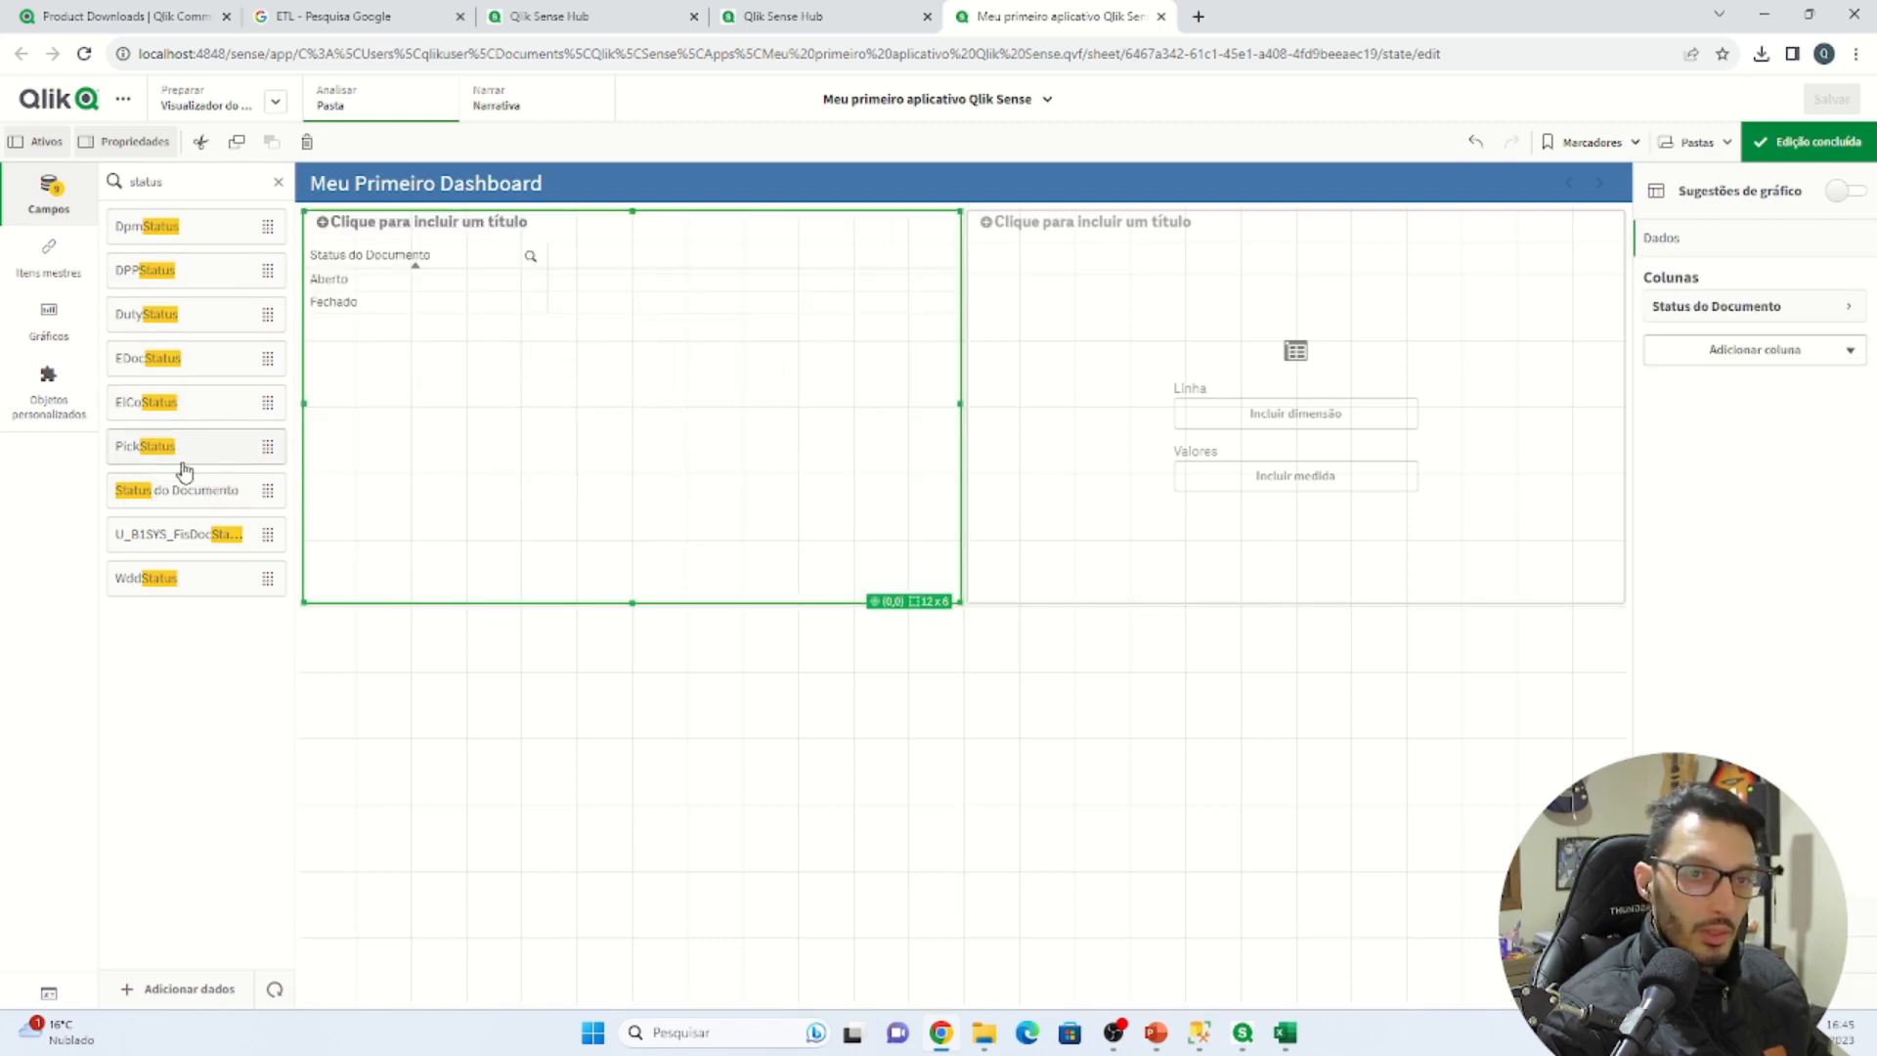
Include Status do Documento as the row dimension of the empty pivot table
drag(208, 494, 1229, 357)
click(1225, 368)
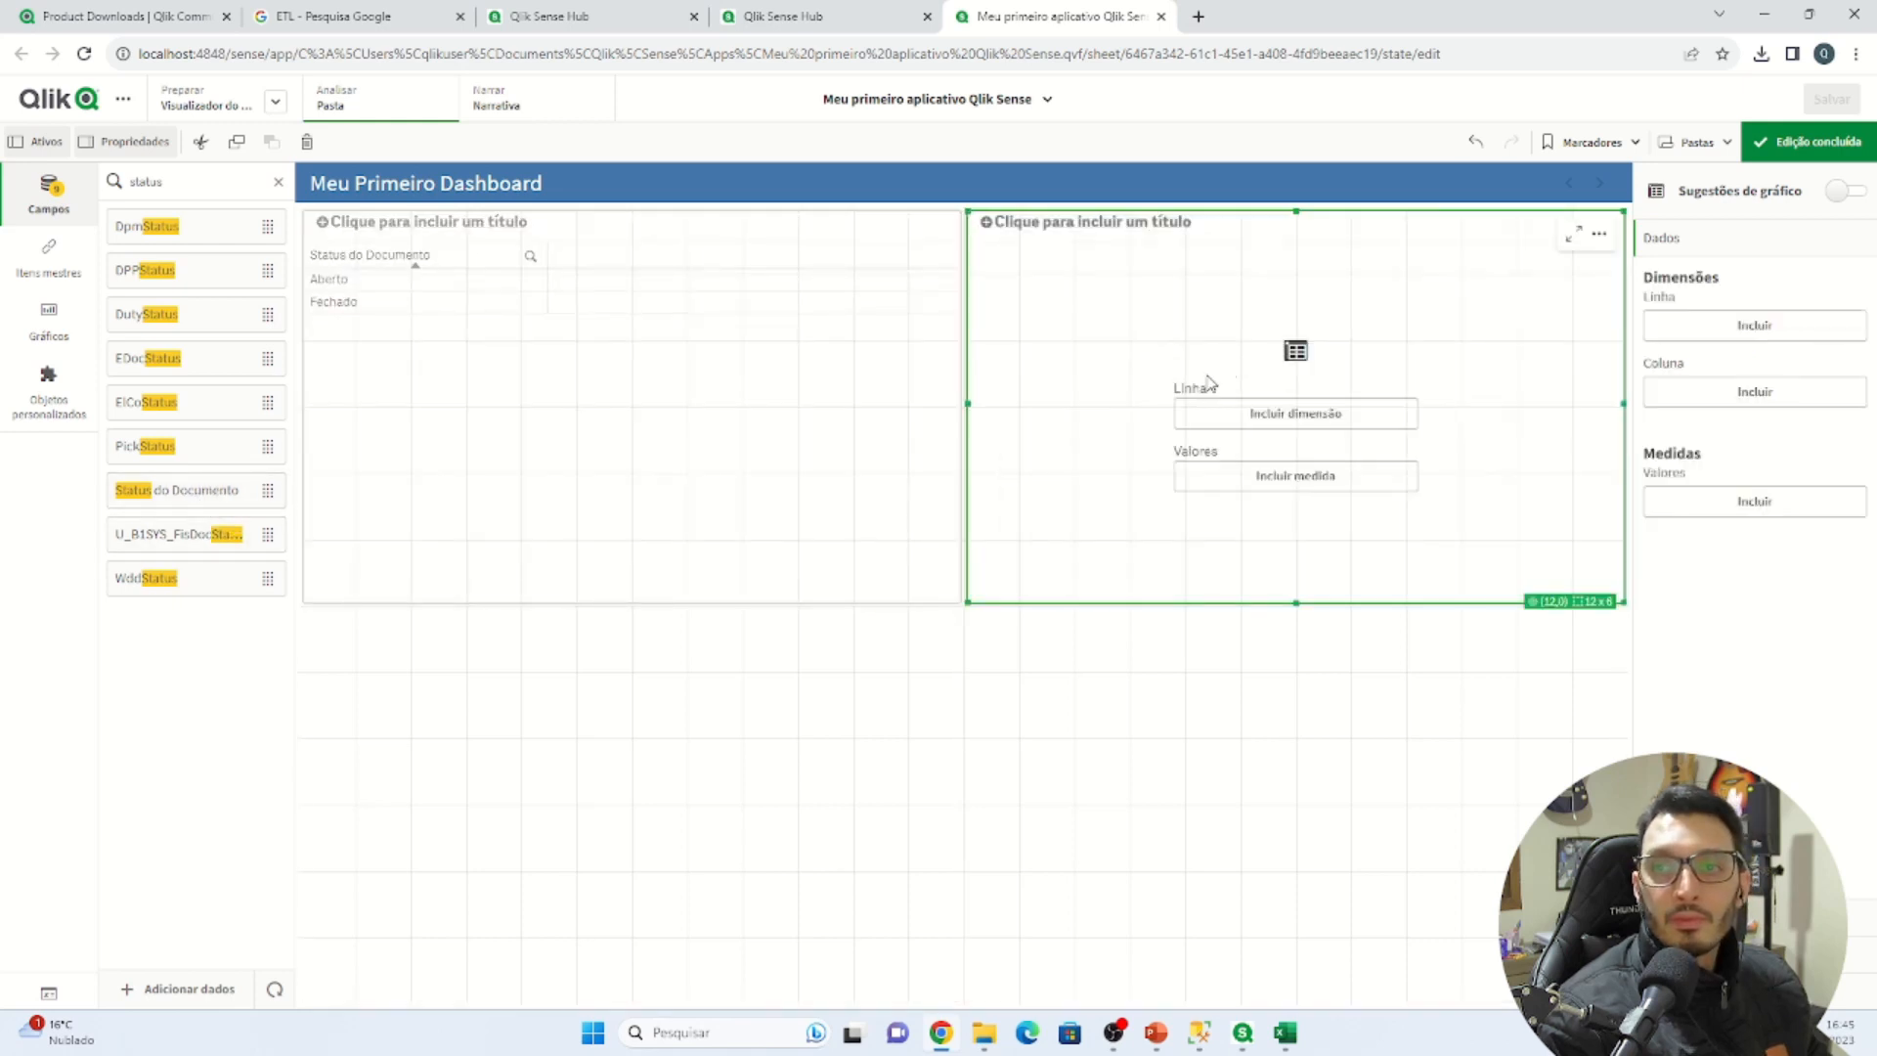
Include the Status do Documento field in the regular table as a measure with the Count aggregation
click(612, 438)
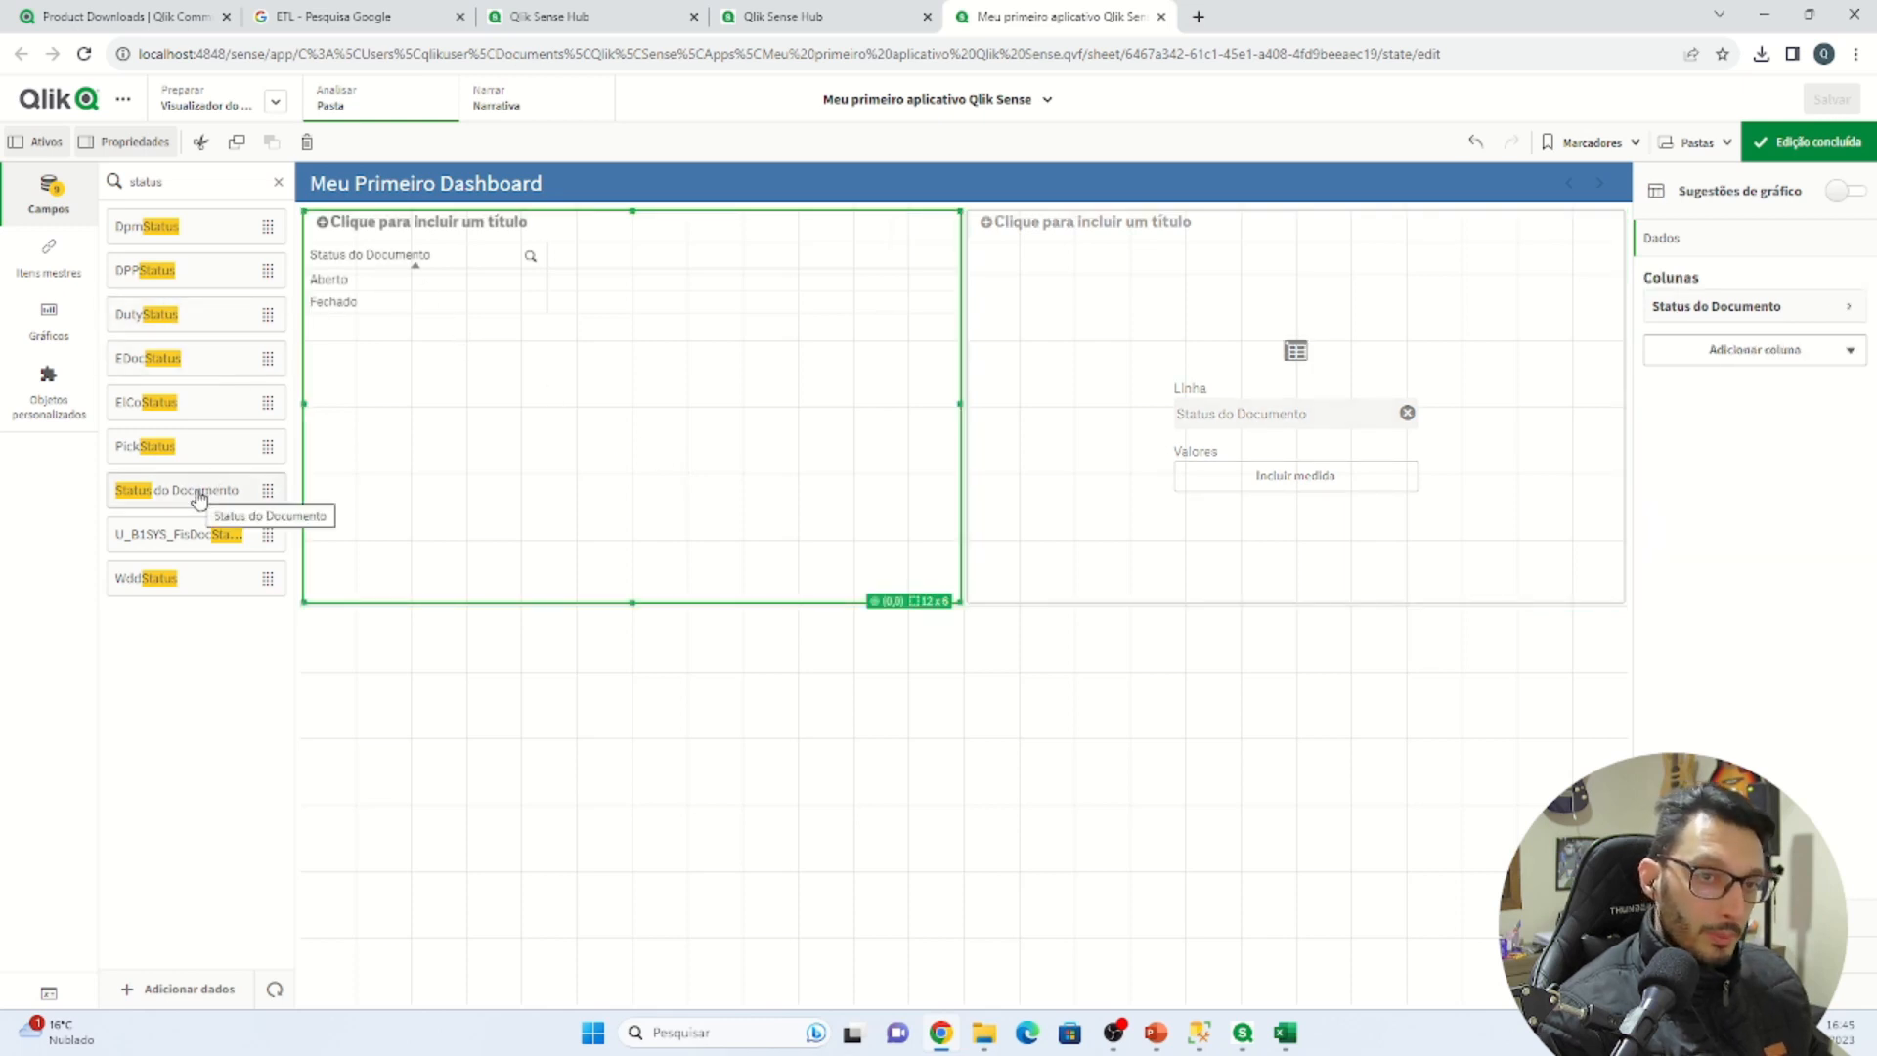
drag(198, 498, 618, 407)
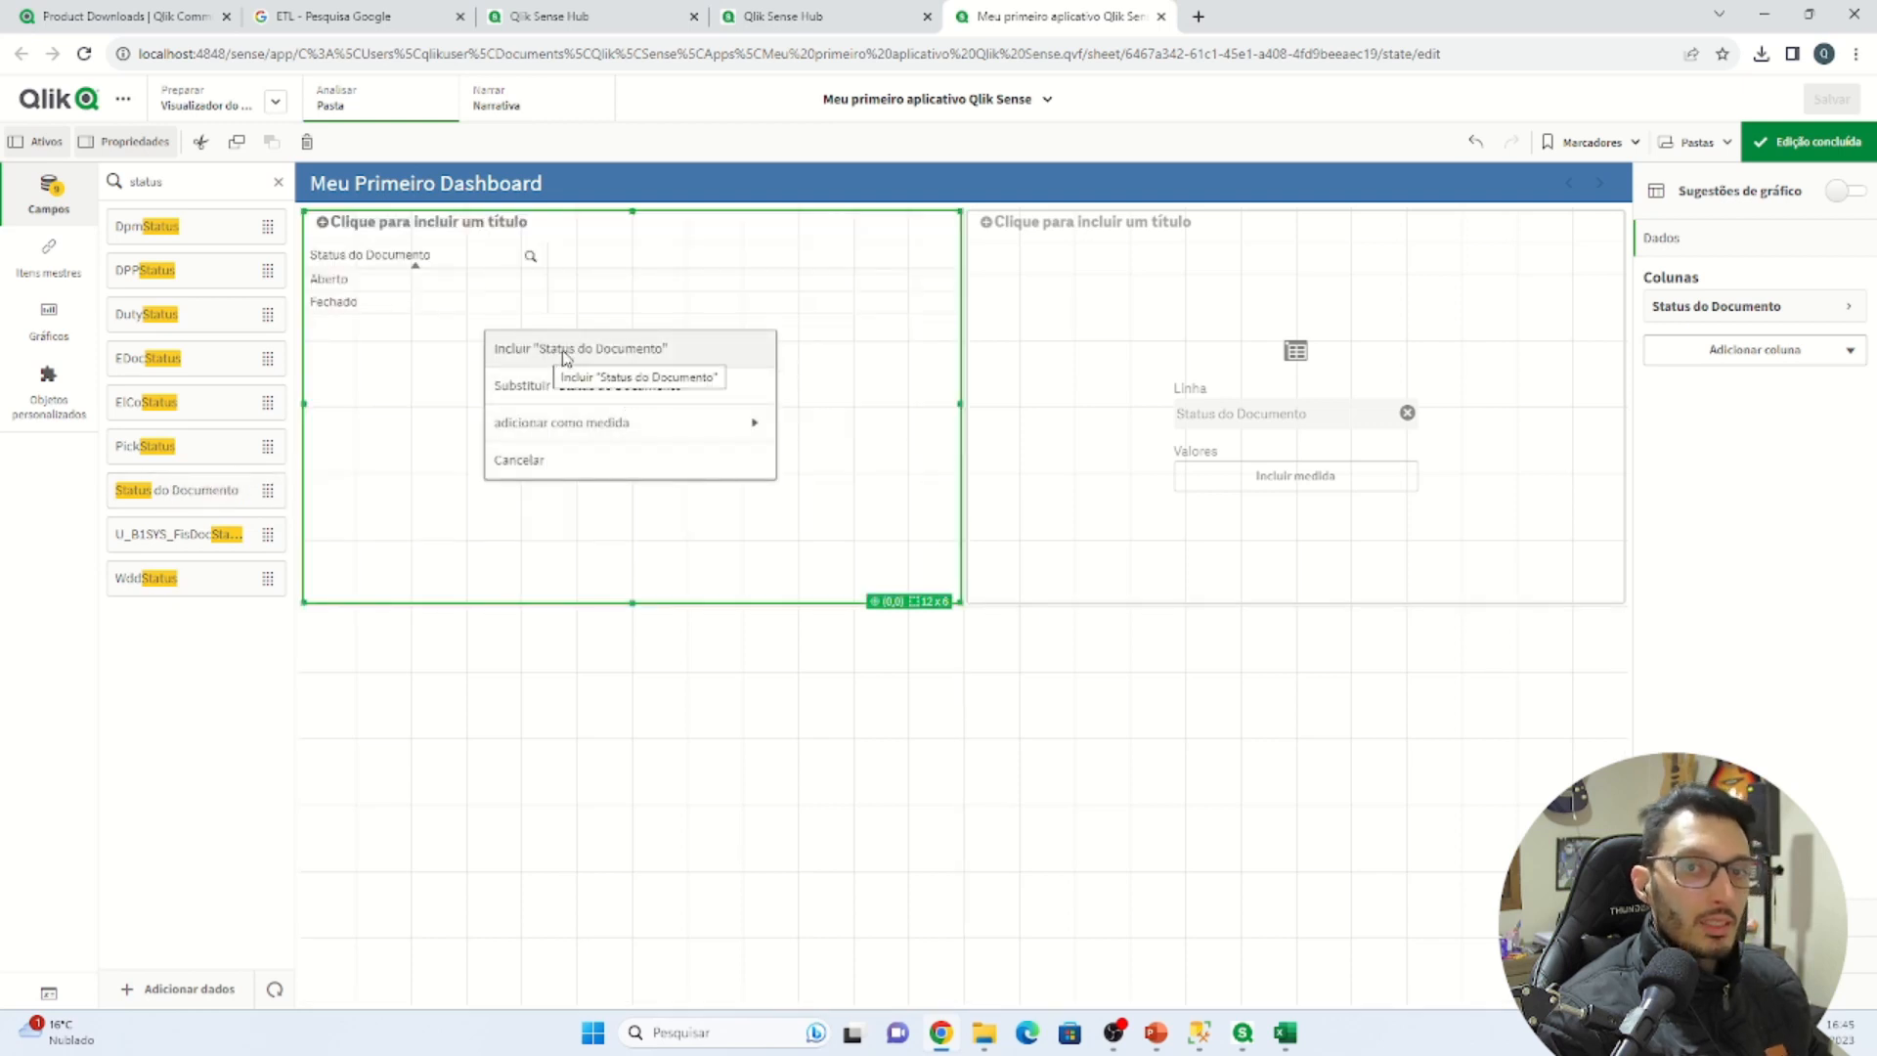
click(626, 422)
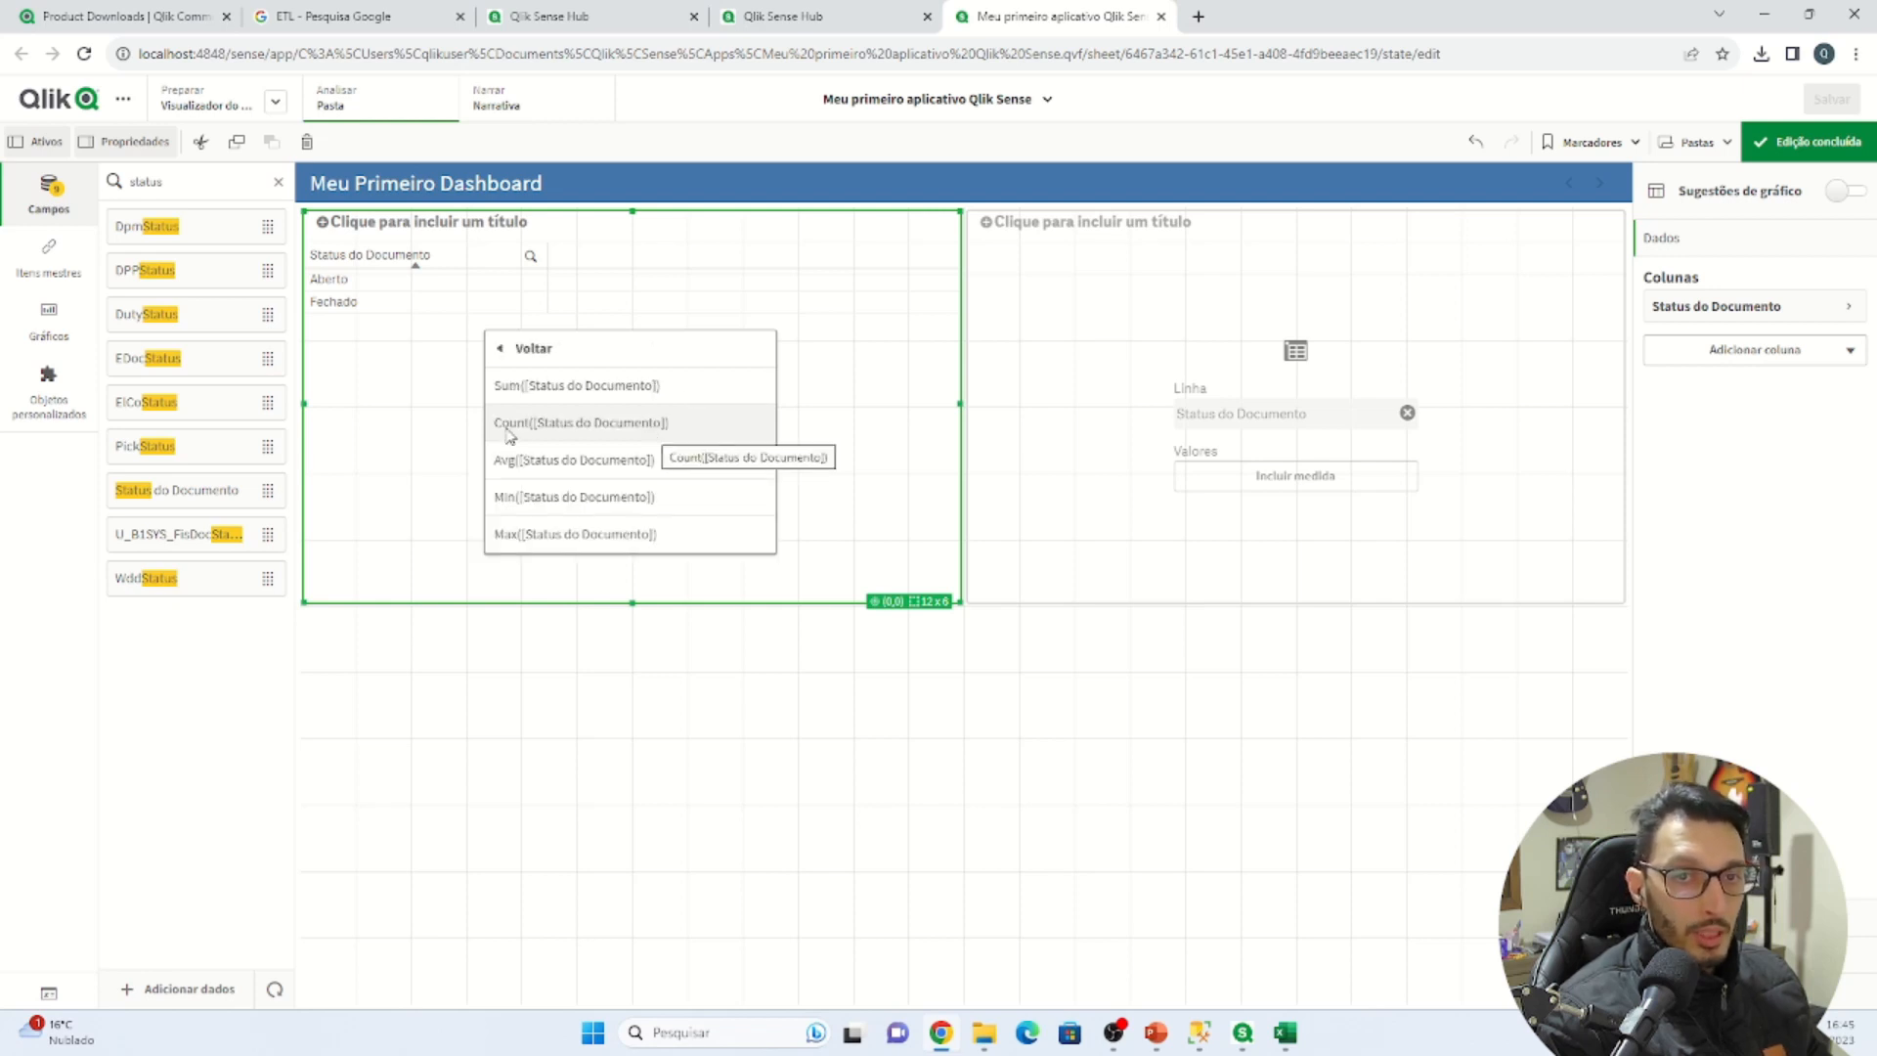
click(545, 425)
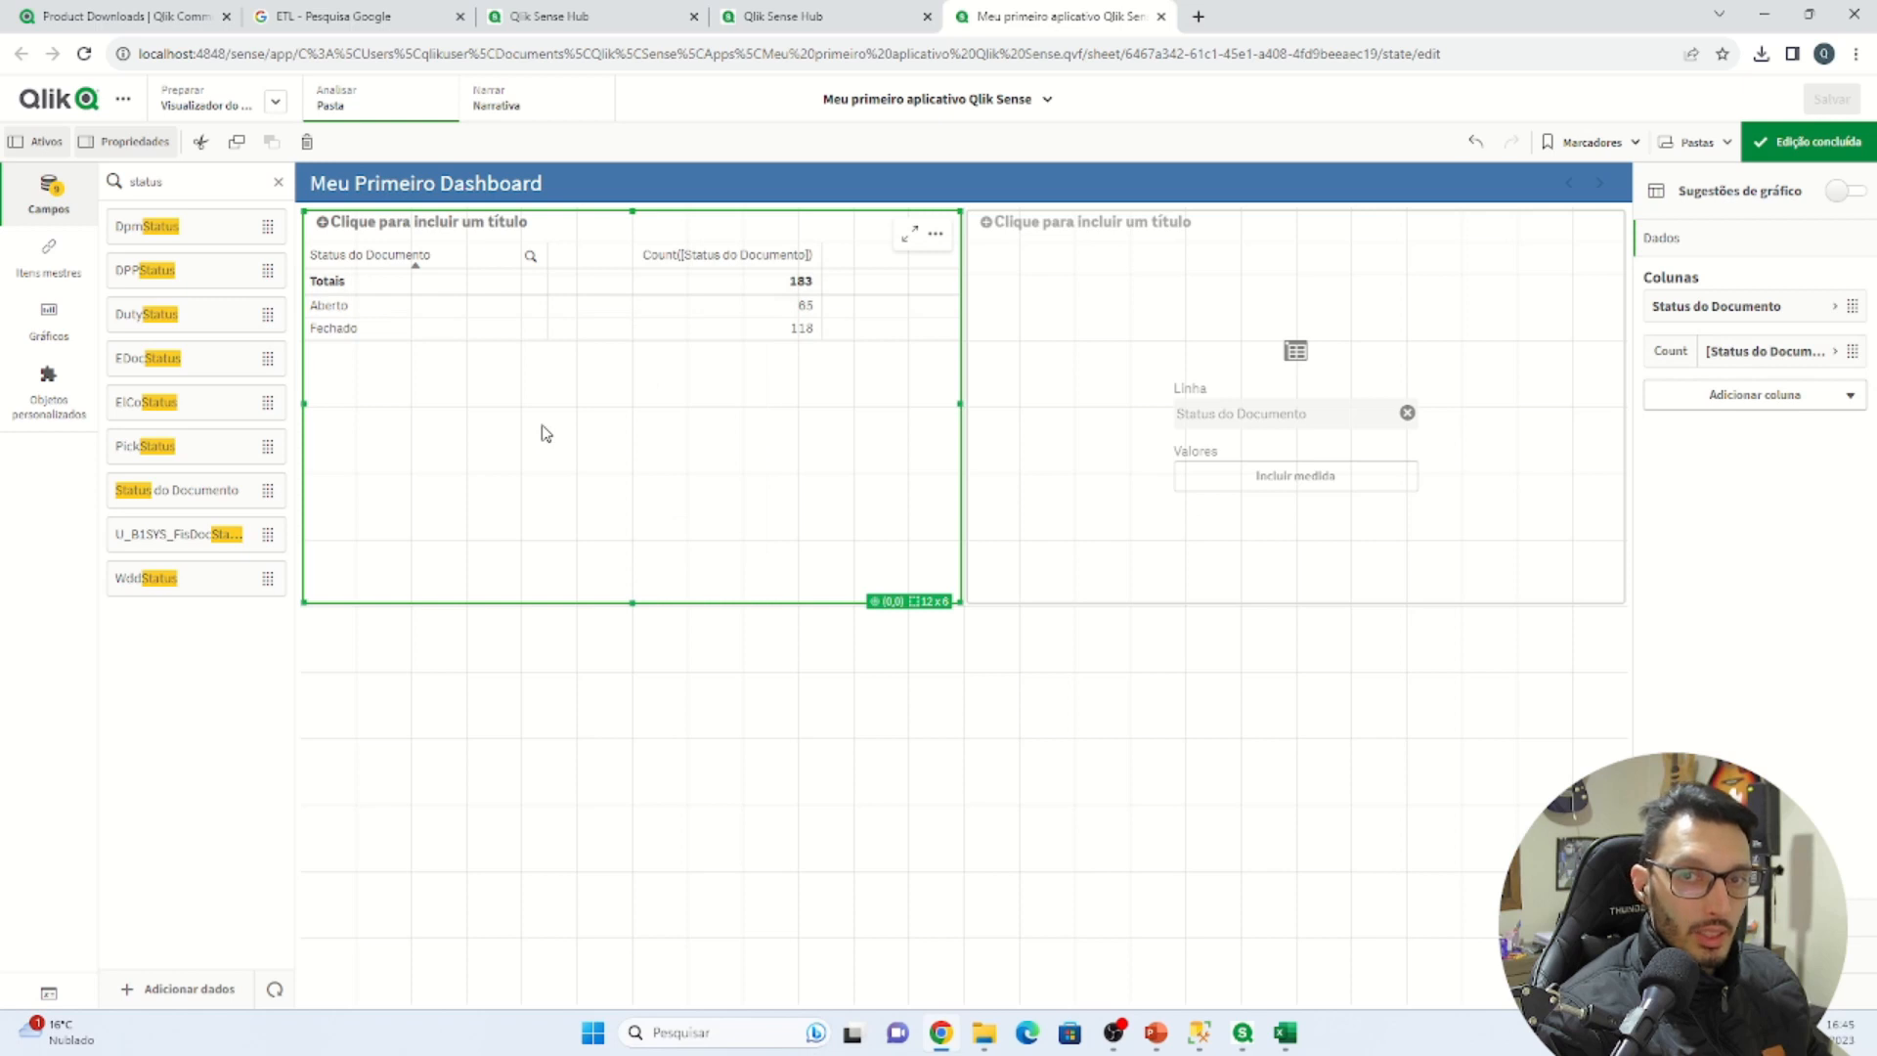
Include Count([Status do Documento]) as the pivot table's measure and finish editing the sheet
drag(218, 501, 1278, 411)
click(1270, 423)
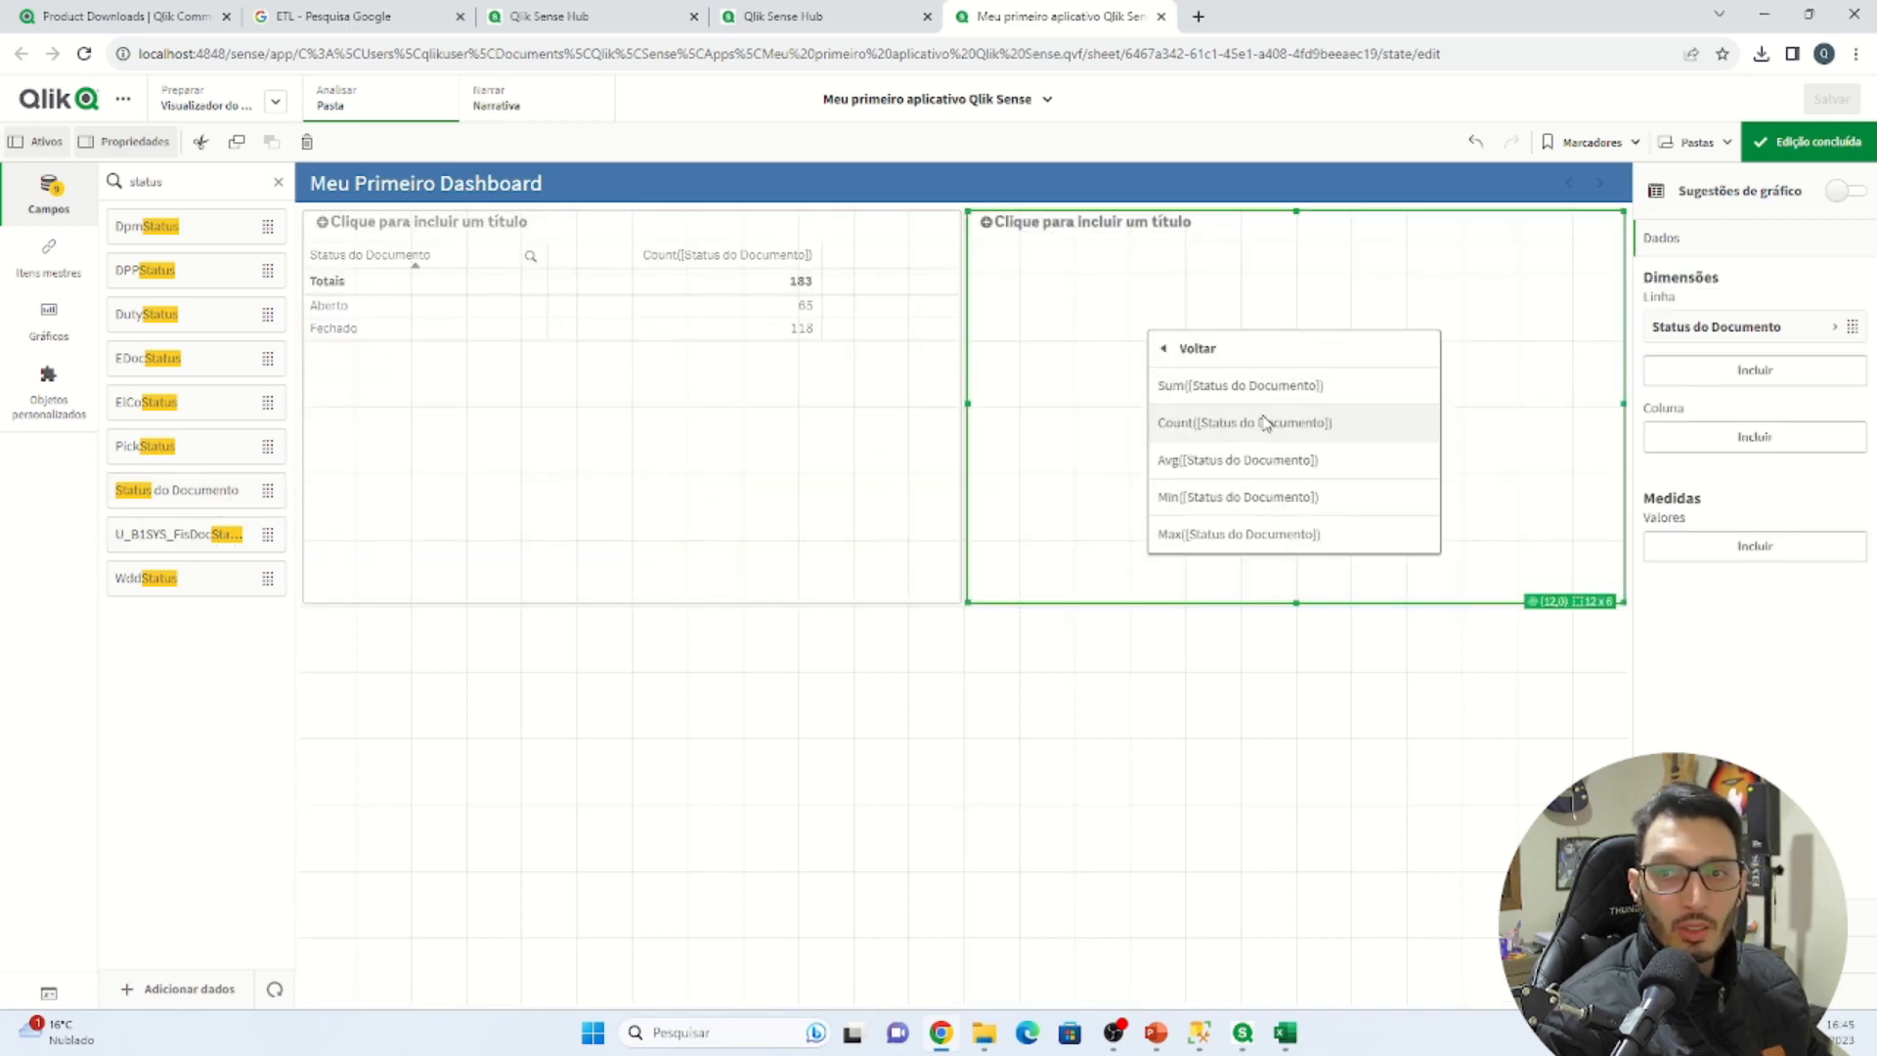
click(1259, 424)
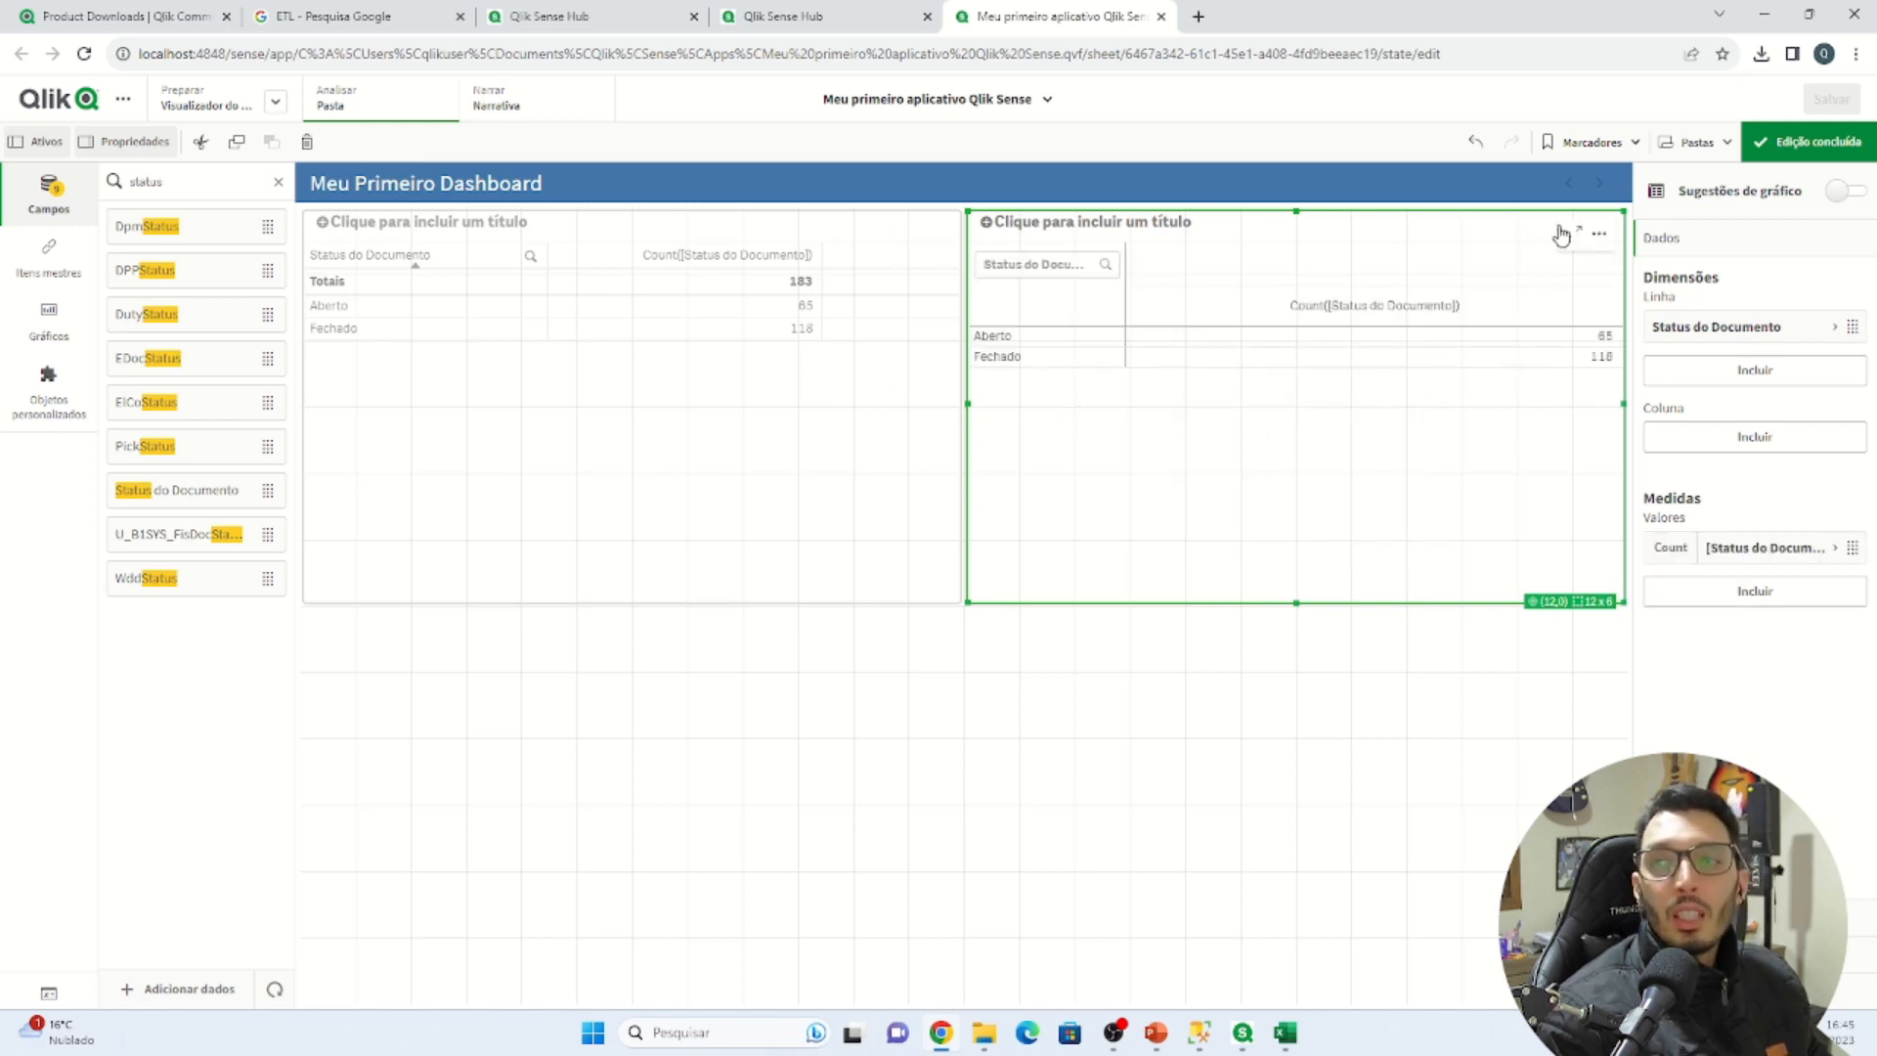
click(1799, 142)
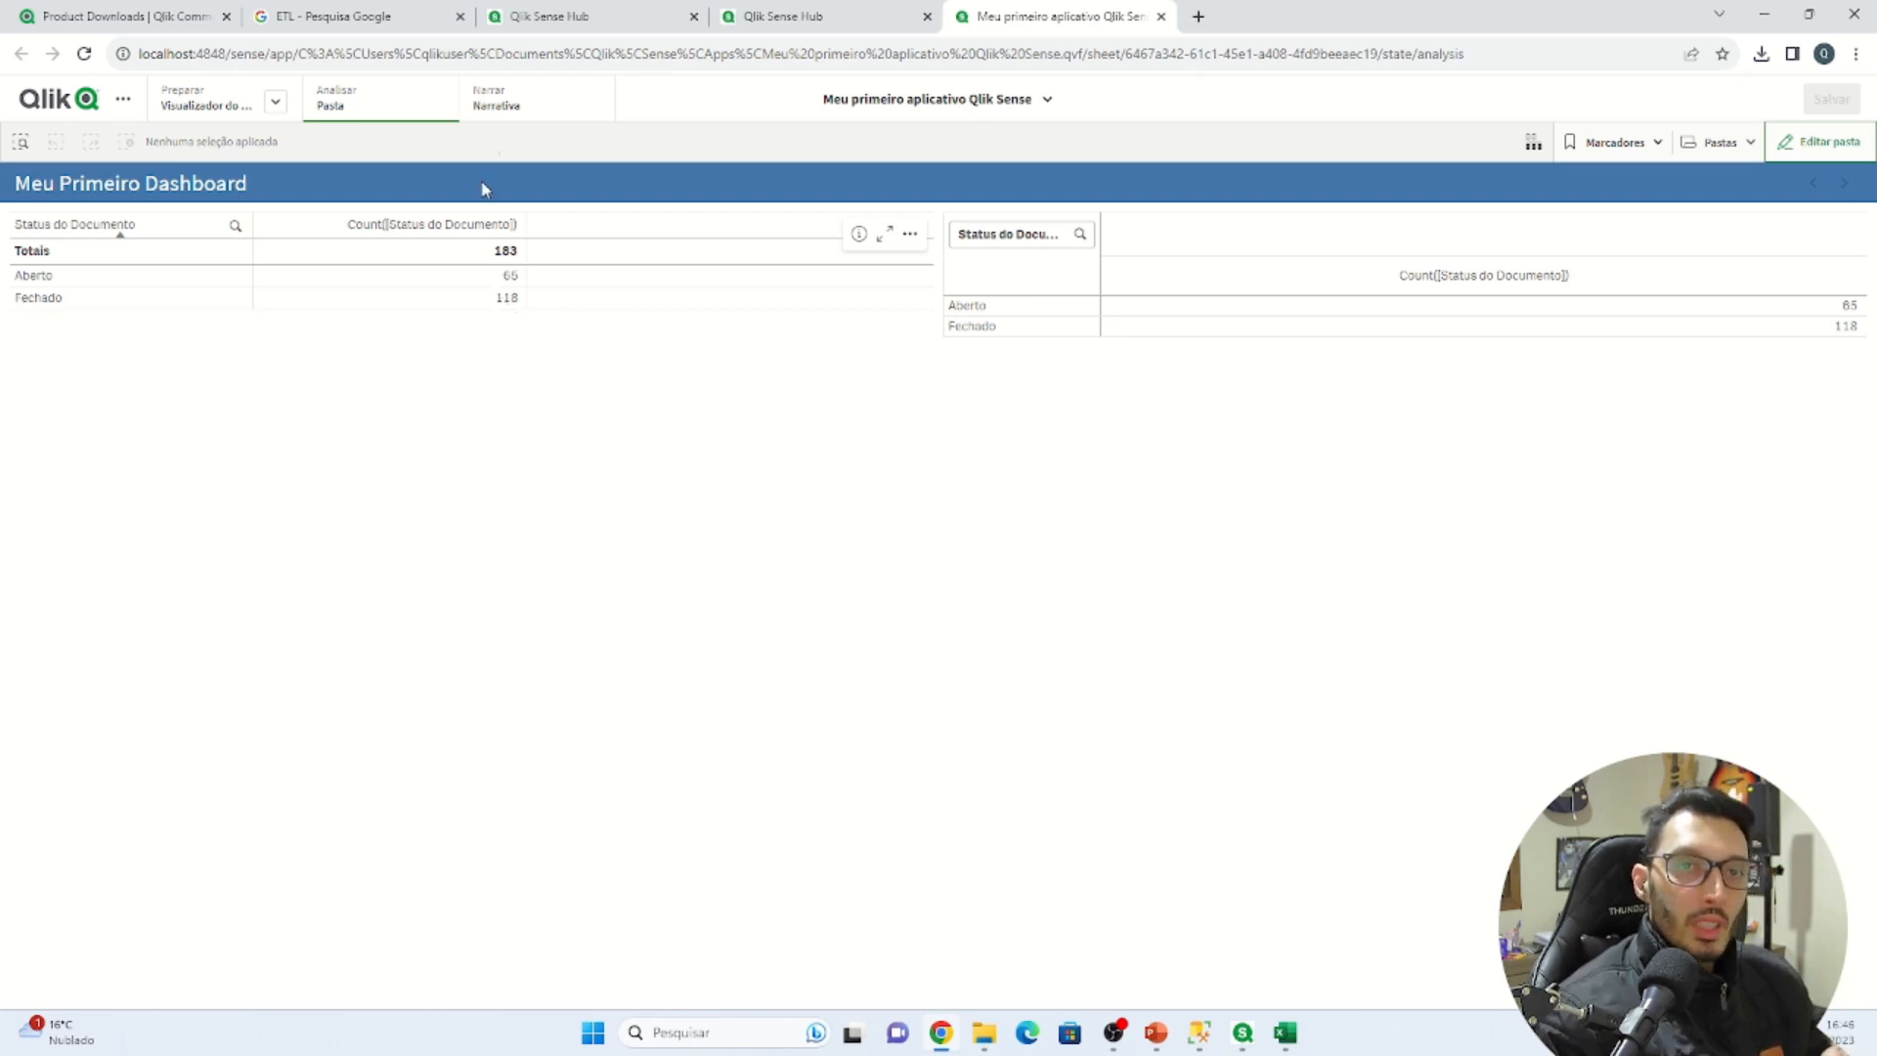
Look at the ETL process diagram in the Google image results and return to the Qlik Sense dashboard
click(391, 17)
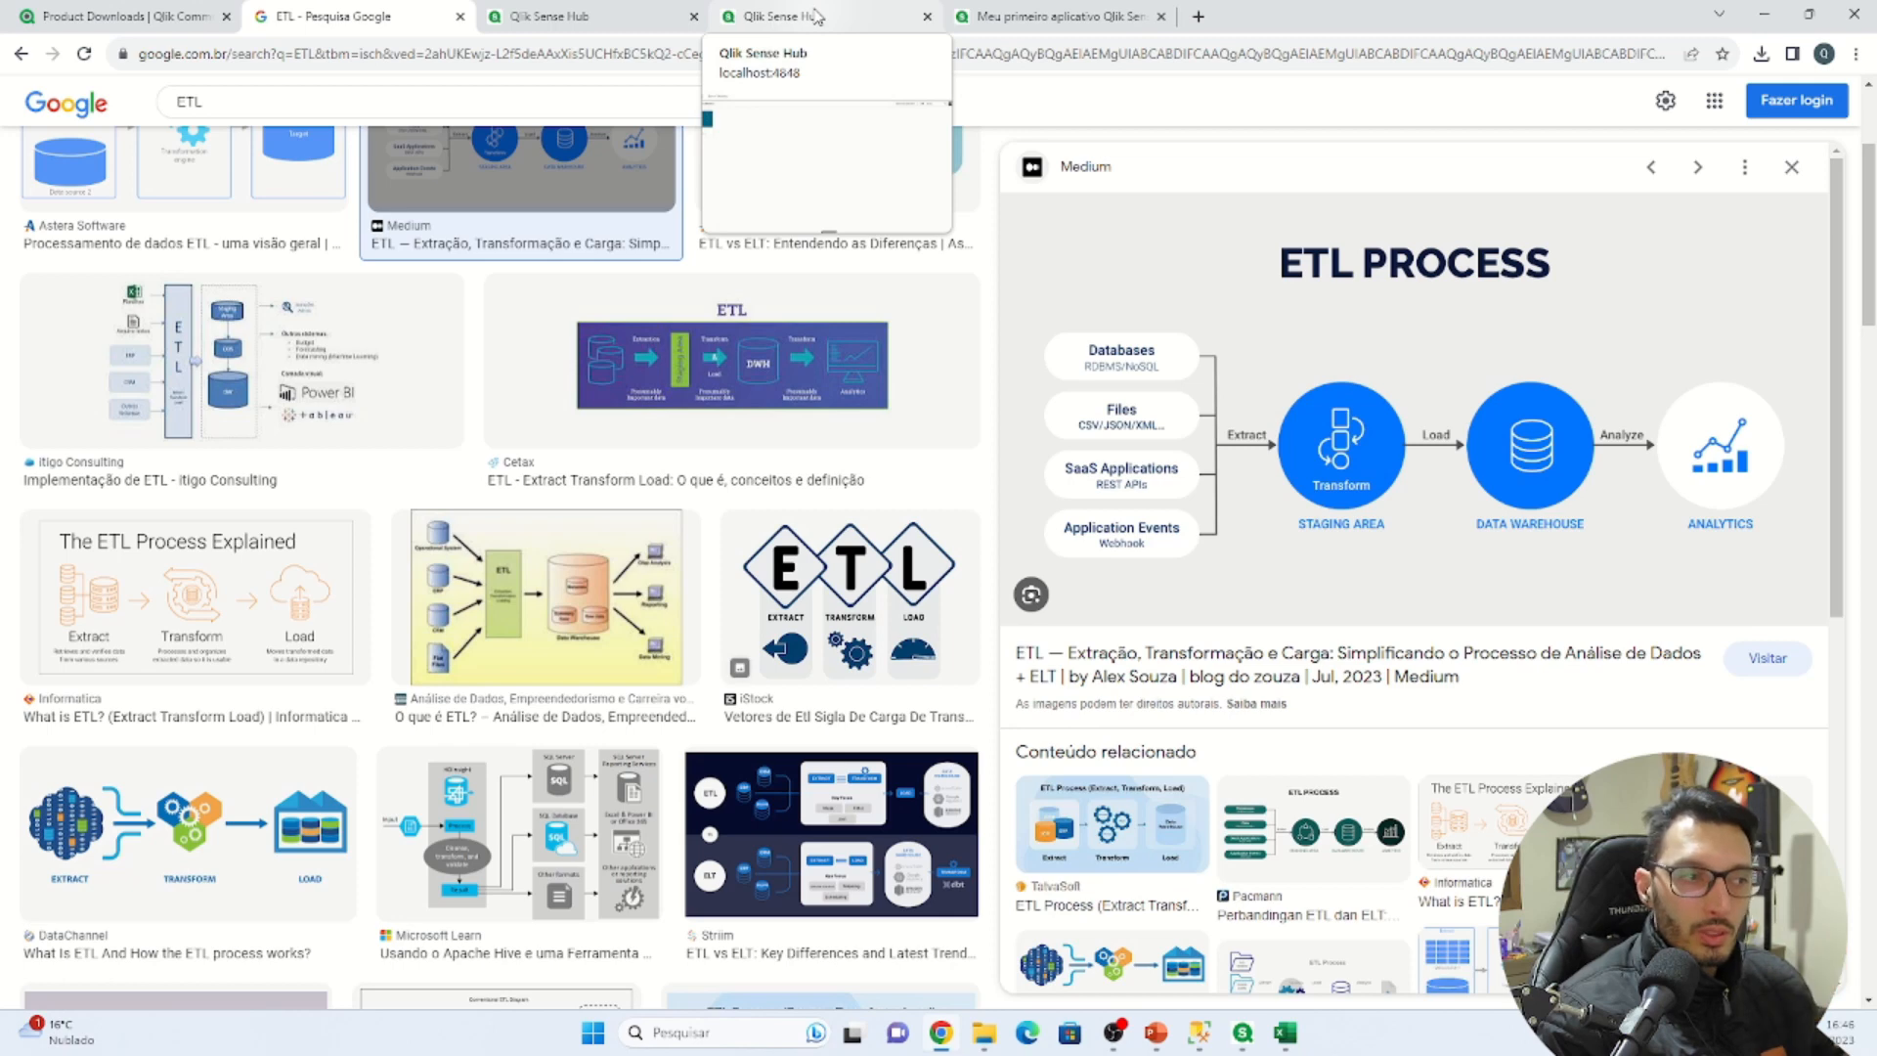
click(1007, 16)
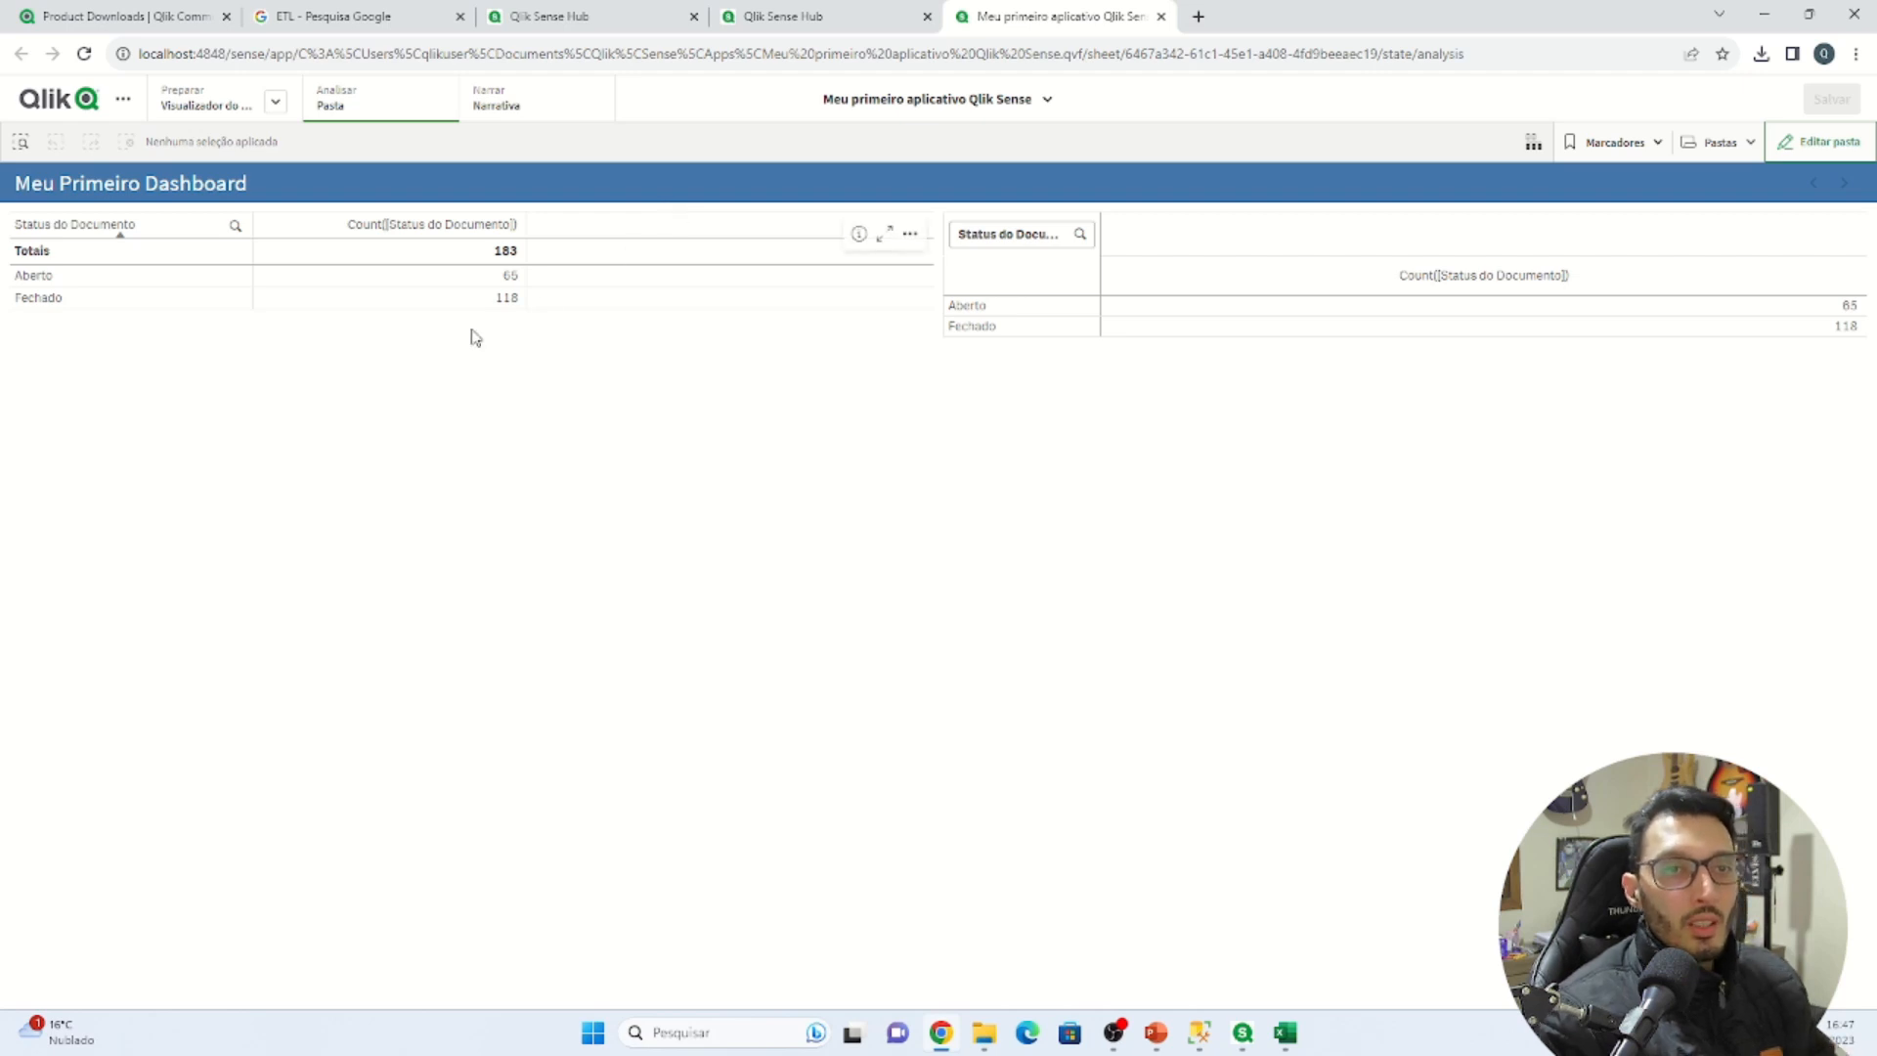
Filter the dashboard by selecting Aberto in the table's Status do Documento column, and clear that selection
click(51, 282)
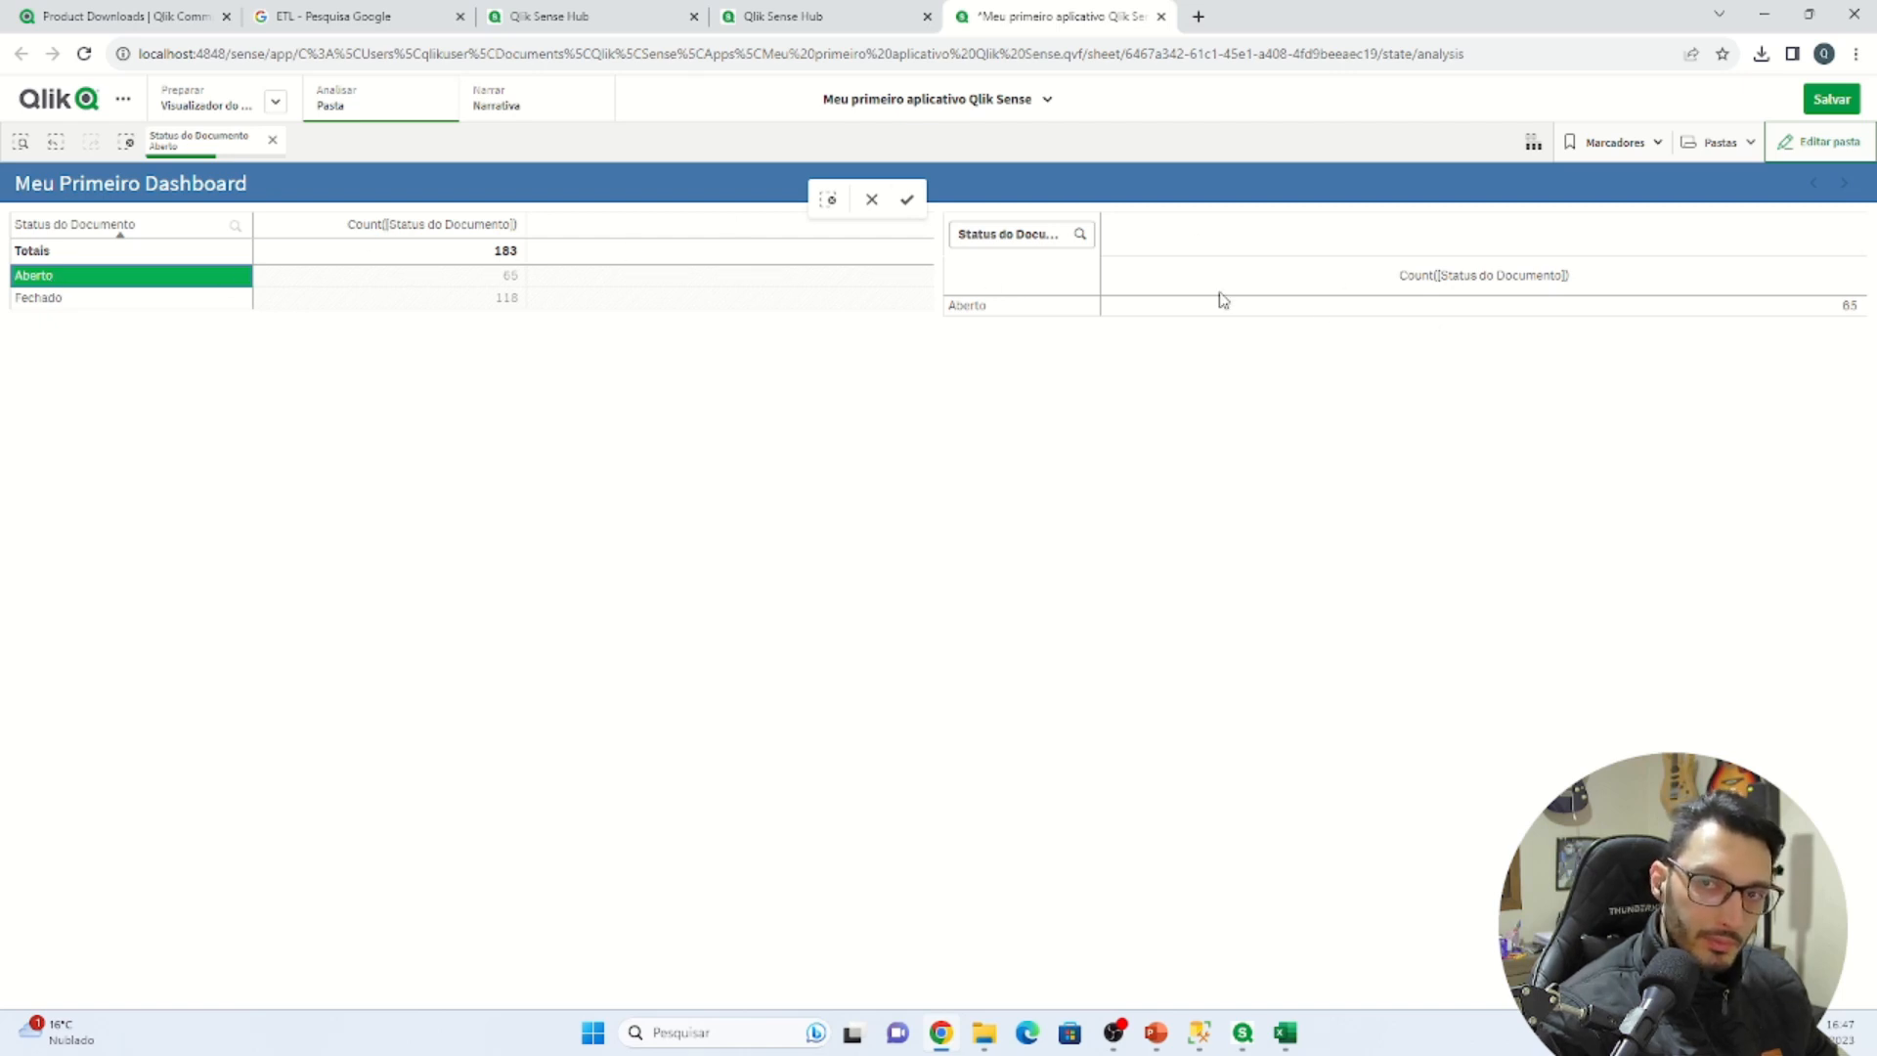
click(238, 278)
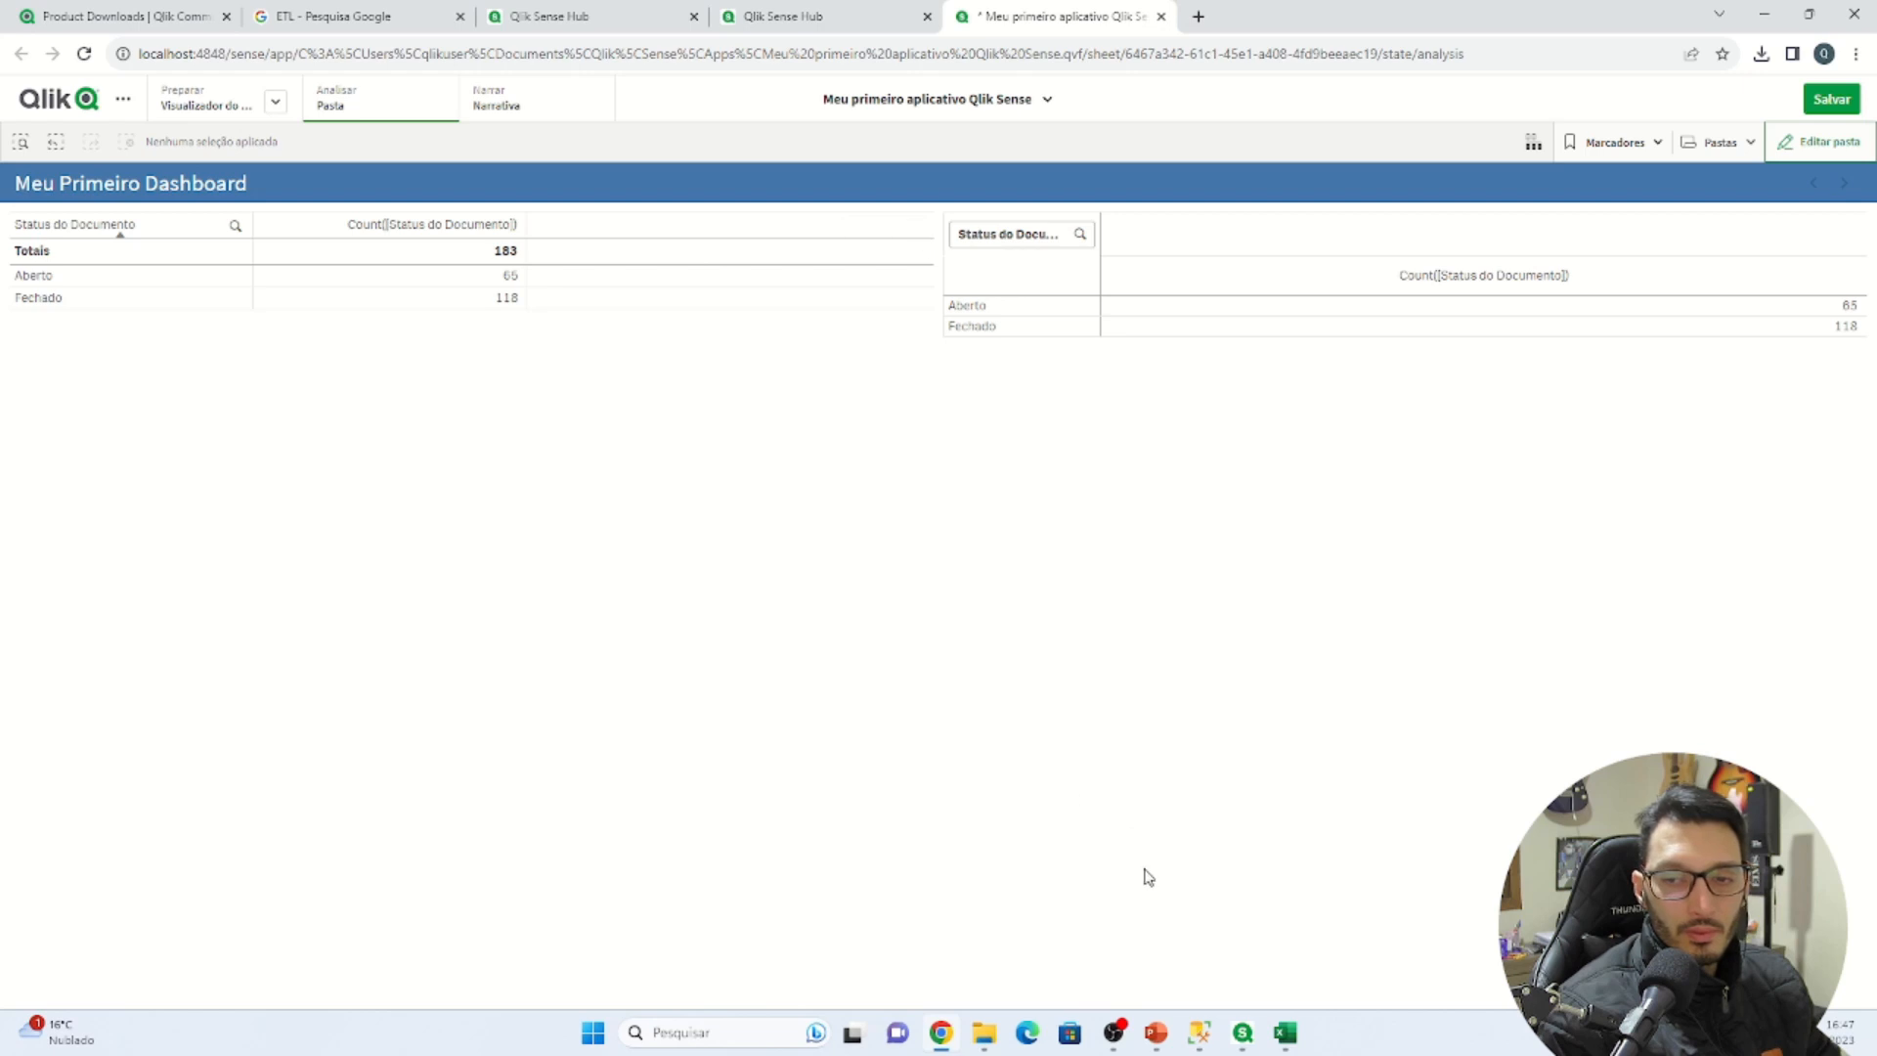
Switch to the PowerPoint presentation showing the Agenda slide
click(1164, 1034)
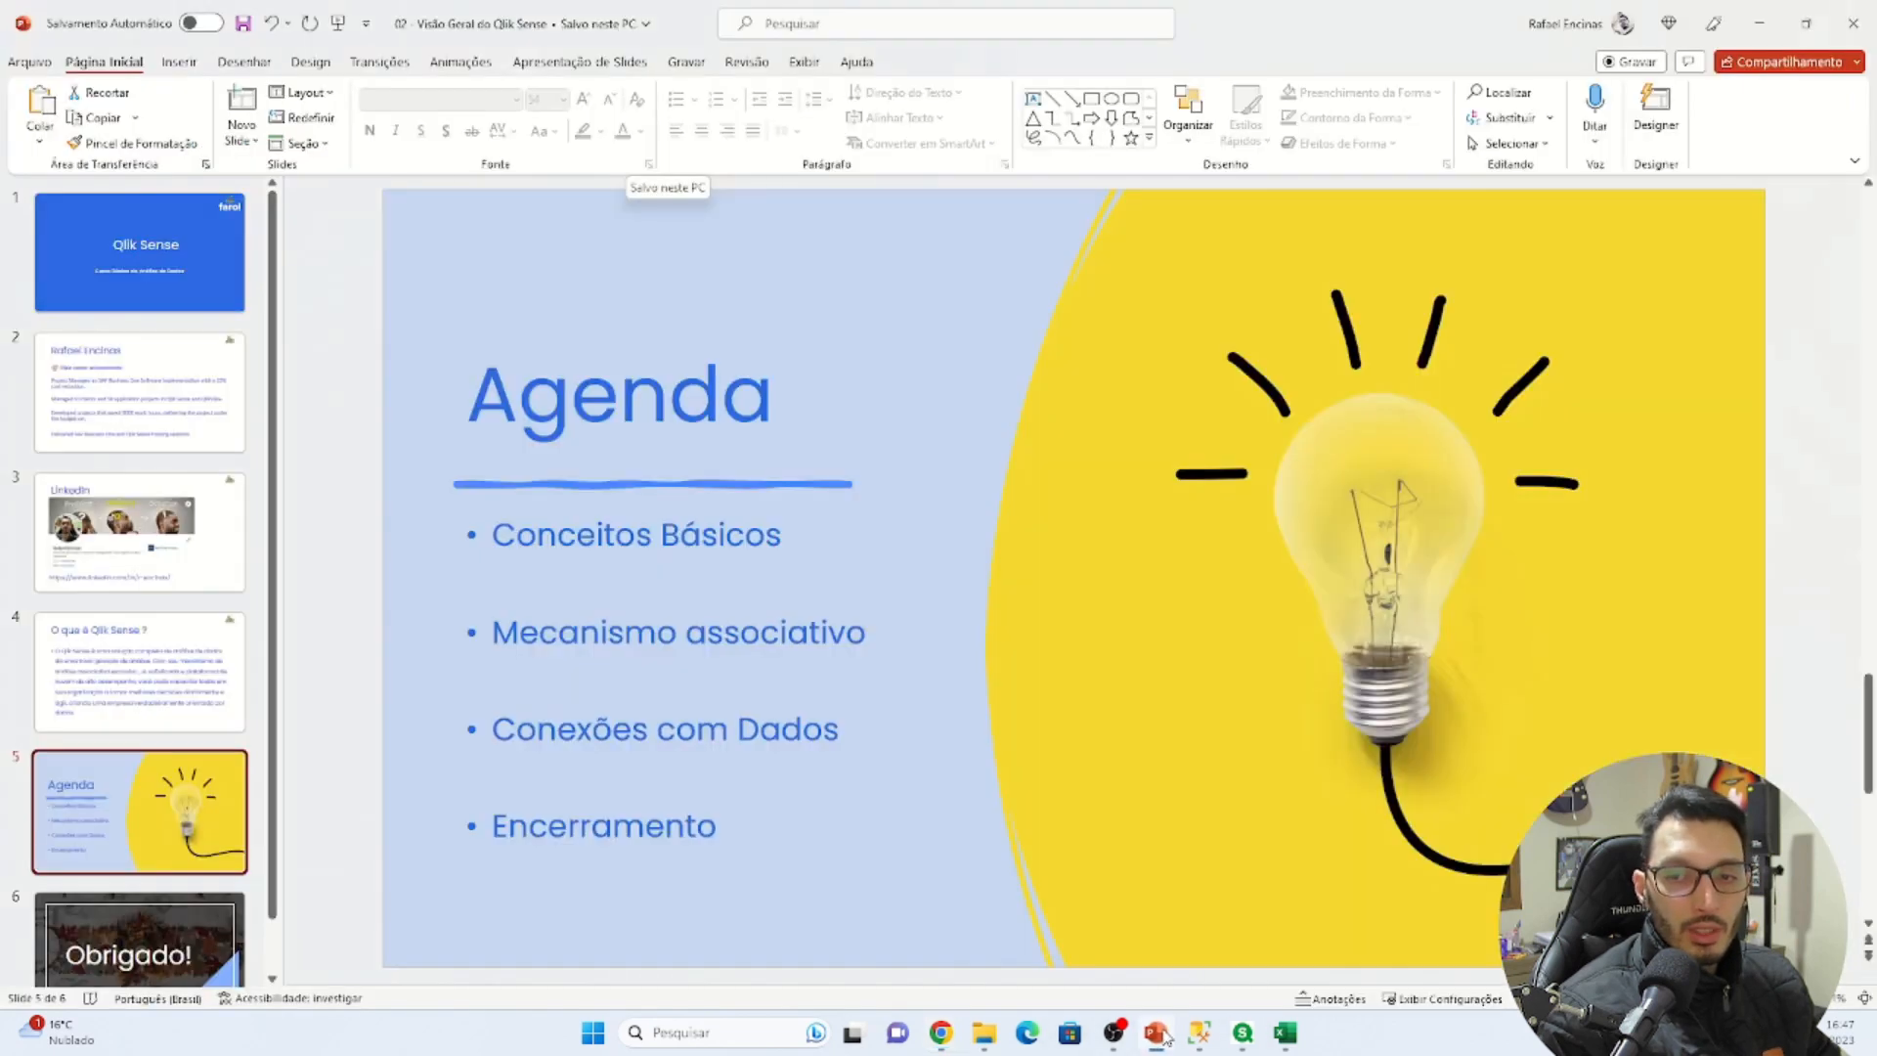